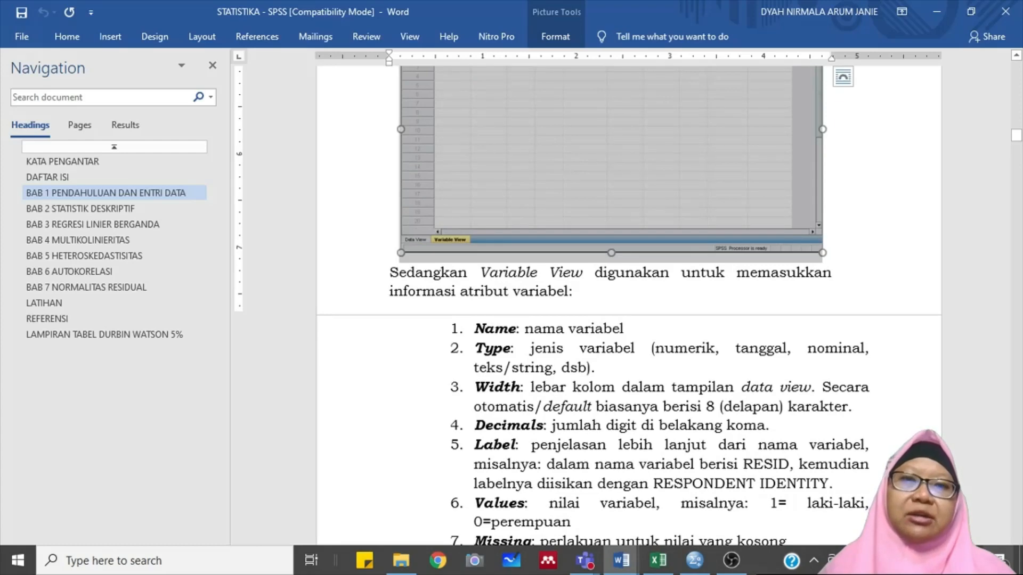
# Step: Review the module's Variable View attribute list, the variable definition table and the bank data table in BAB 1
pyautogui.press('pagedown')
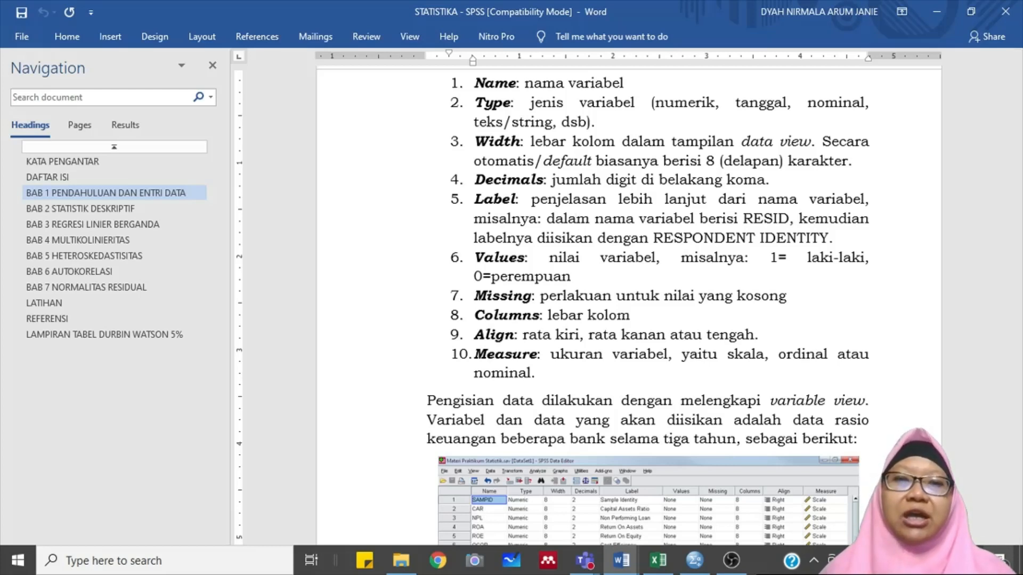
pyautogui.press('pagedown')
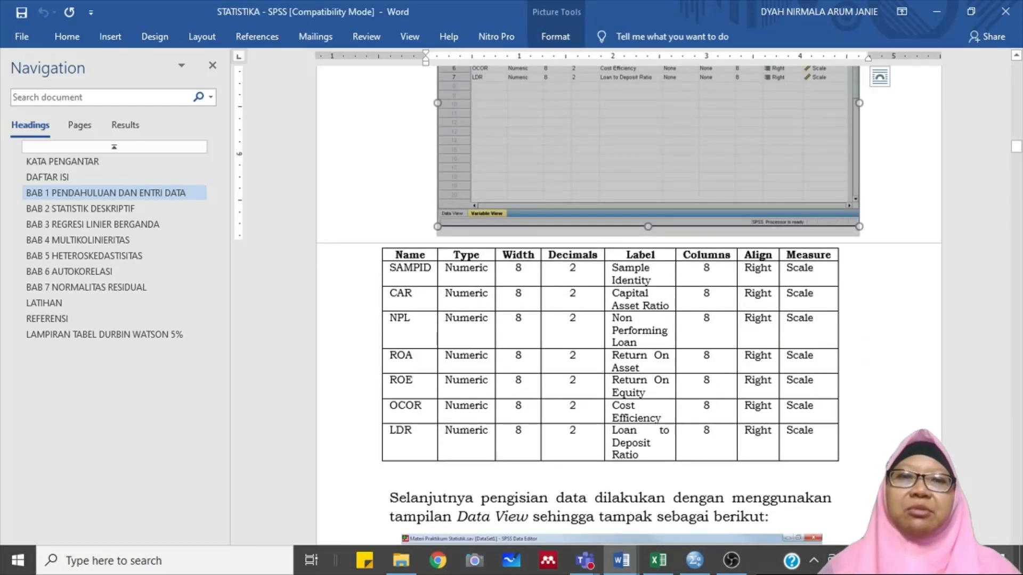
pyautogui.press('pagedown')
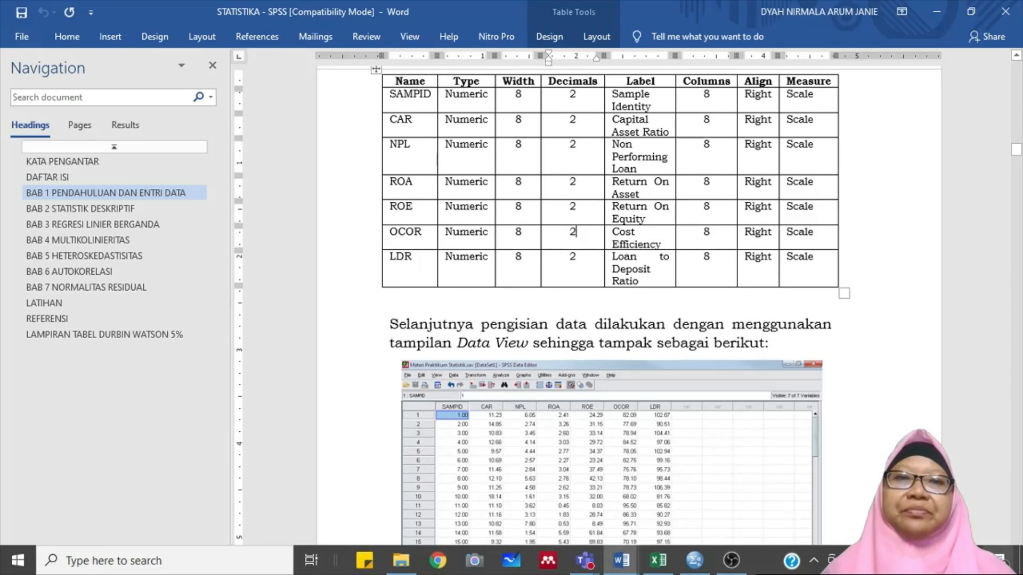
pyautogui.press('pagedown')
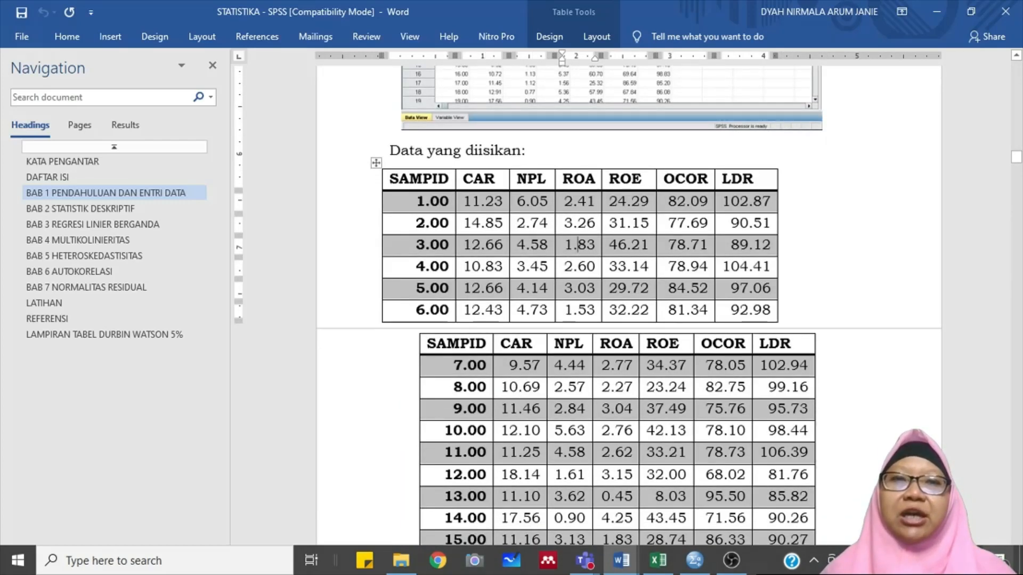
pyautogui.press('pagedown')
pyautogui.press('pagedown')
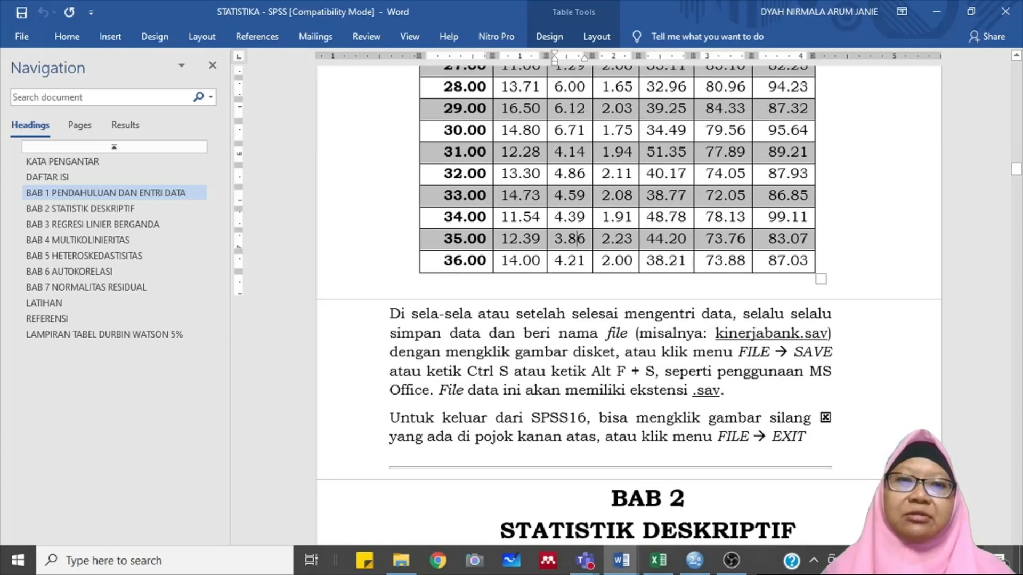
pyautogui.press('pageup')
pyautogui.press('pageup')
pyautogui.press('pageup')
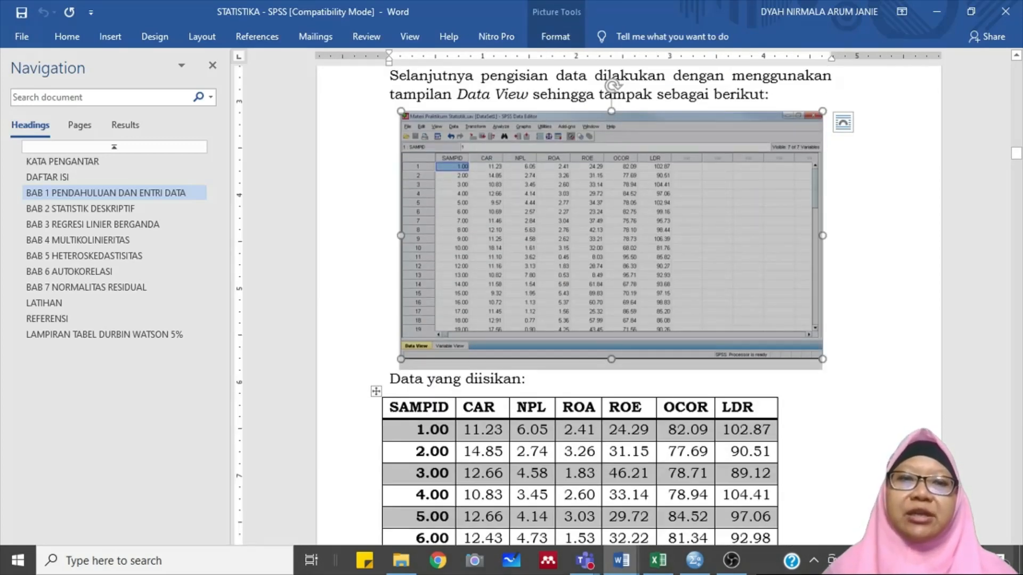
# Step: Switch to the empty SPSS dataset and look at its Variable View and Data View
pyautogui.click(695, 561)
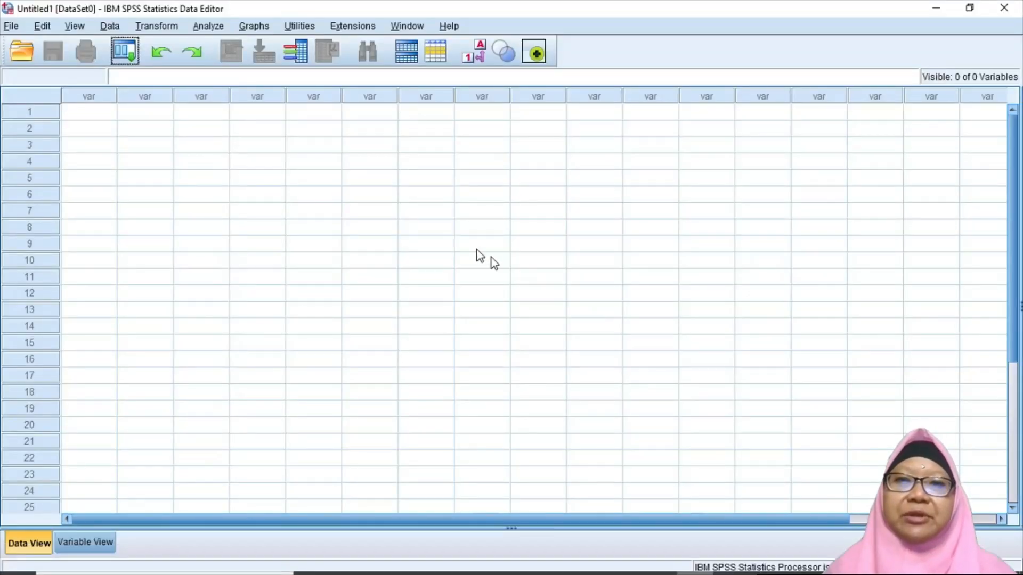
pyautogui.click(88, 544)
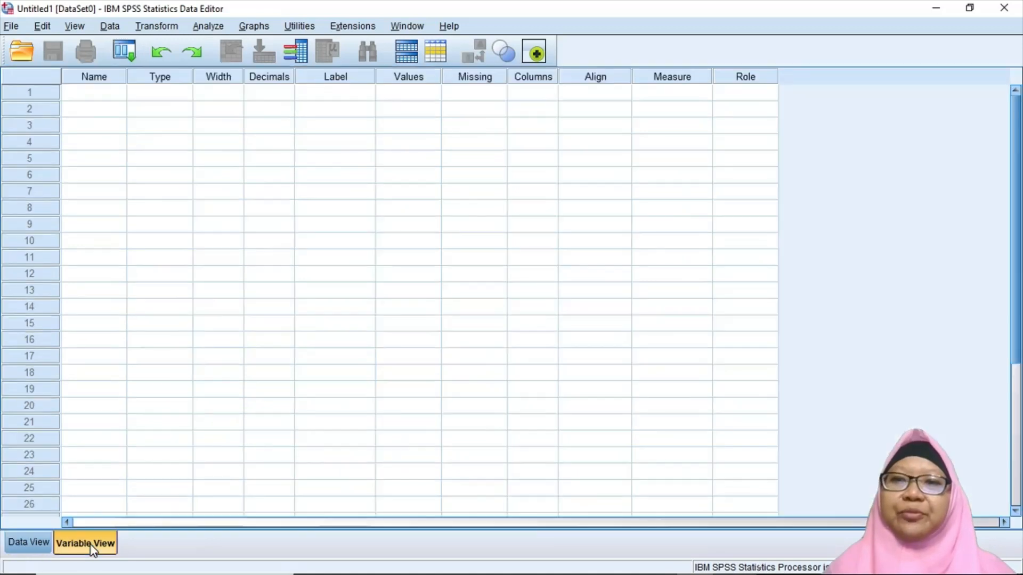
pyautogui.click(47, 542)
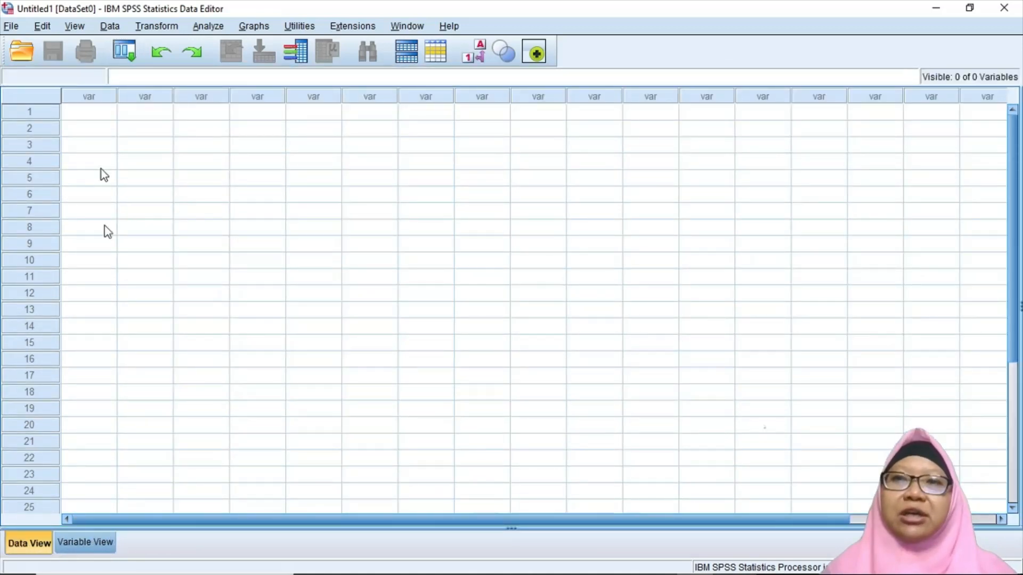
# Step: Switch back to the STATISTIKA - SPSS Word document to view the table of data for entry
pyautogui.moveTo(585, 572)
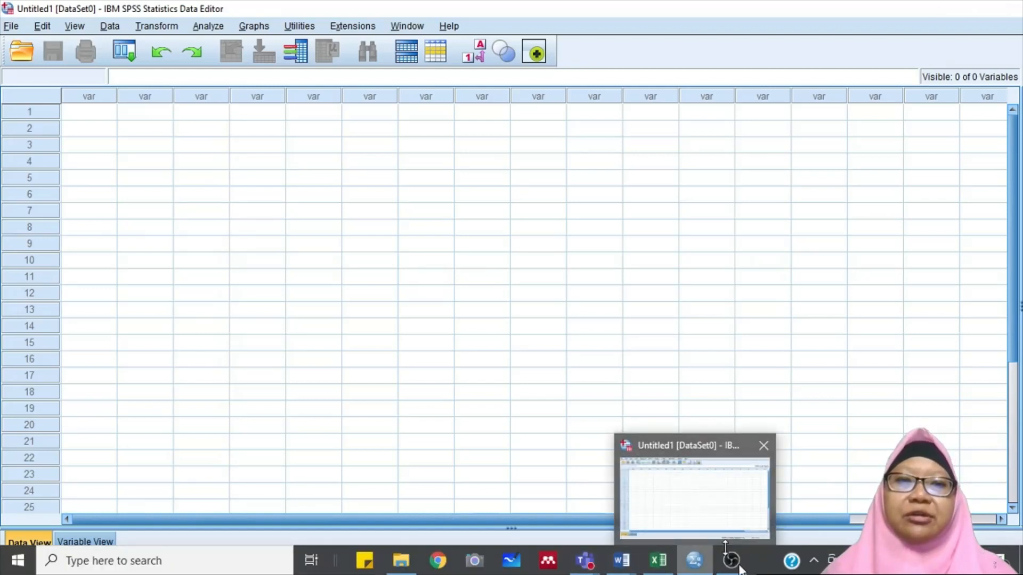
pyautogui.moveTo(724, 571)
pyautogui.moveTo(620, 558)
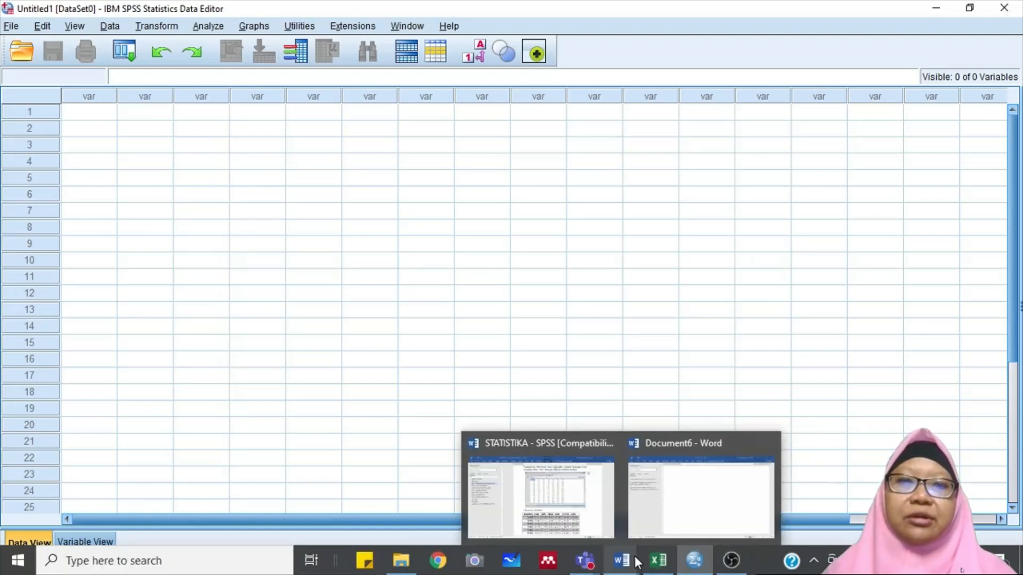
pyautogui.click(586, 516)
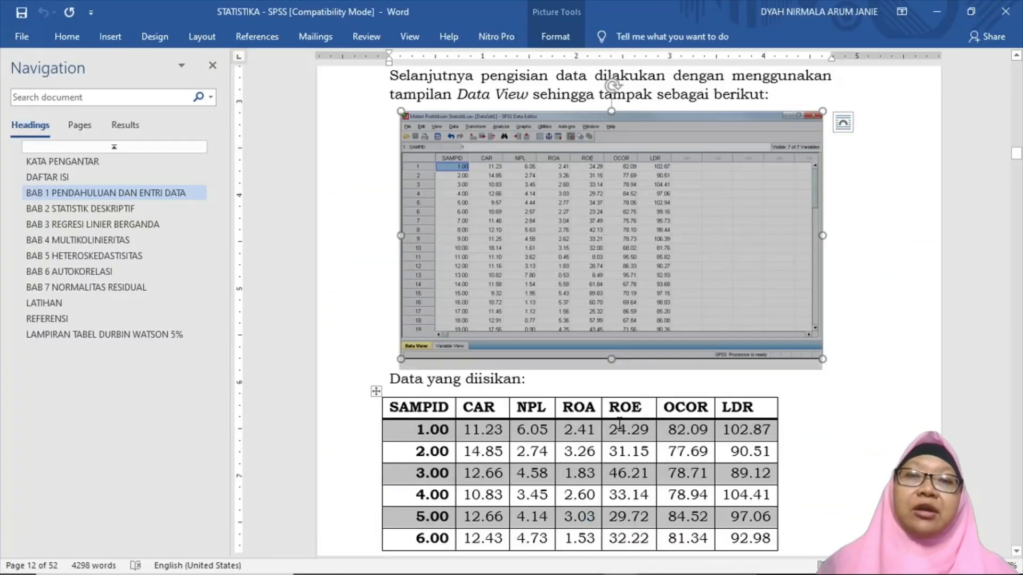
pyautogui.press('Down')
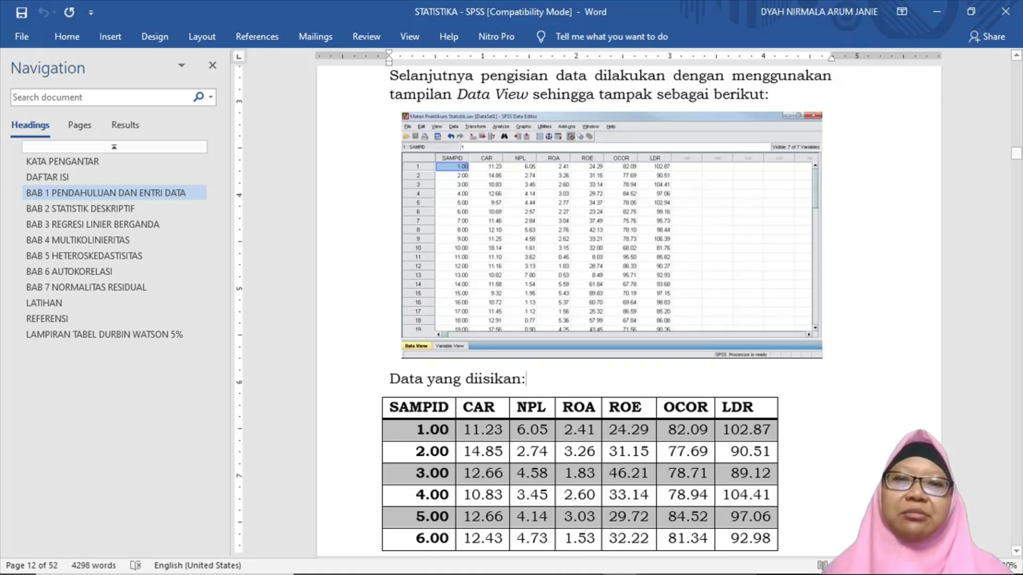
# Step: Return to the untitled SPSS dataset and display its Variable View
pyautogui.moveTo(576, 562)
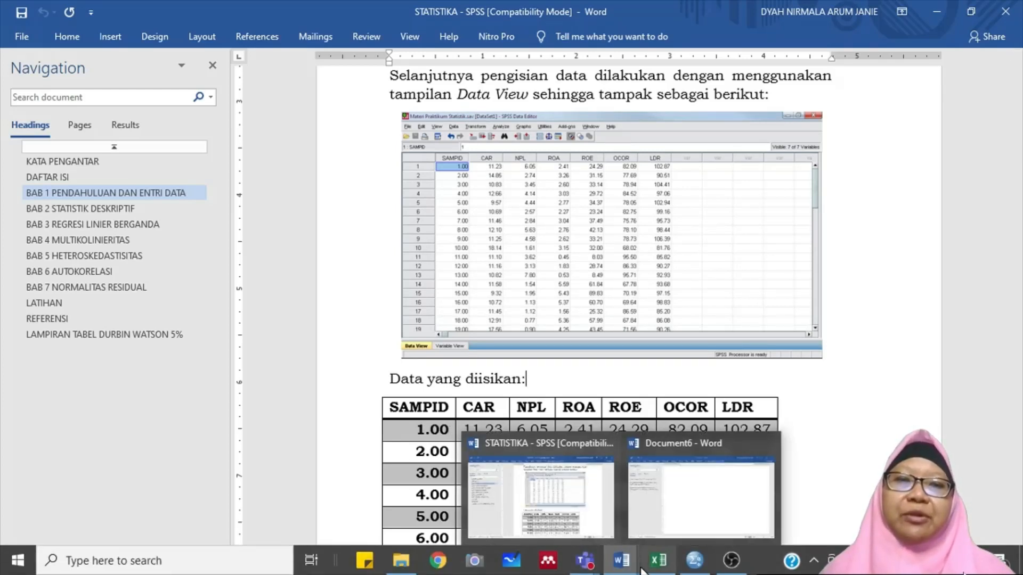
pyautogui.moveTo(636, 571)
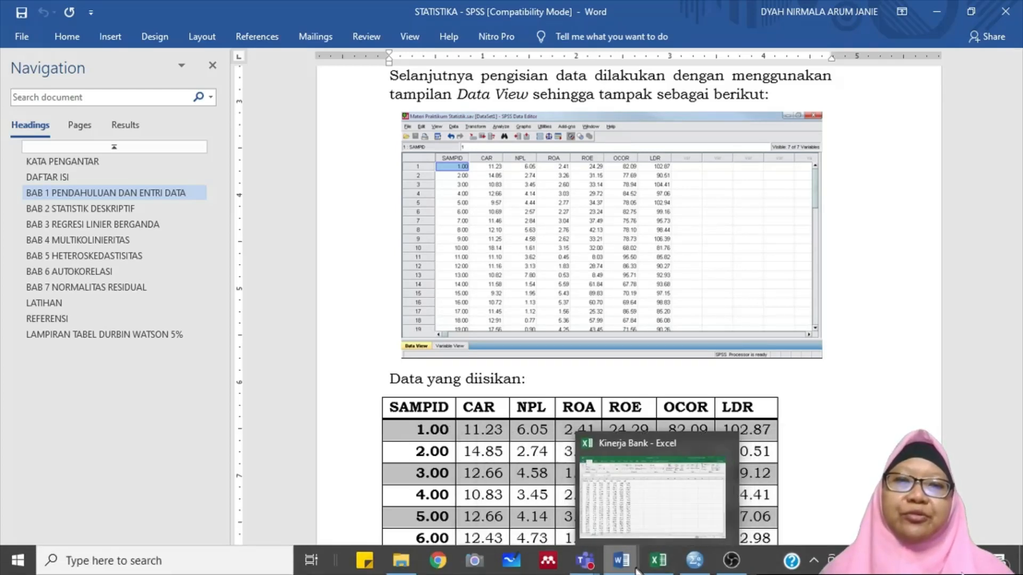
pyautogui.click(693, 562)
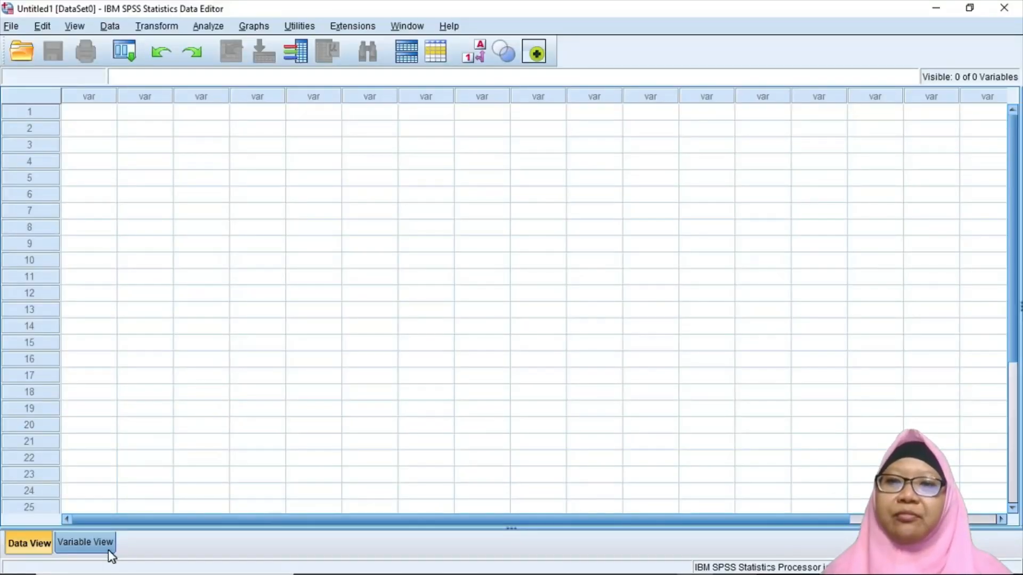
pyautogui.click(86, 542)
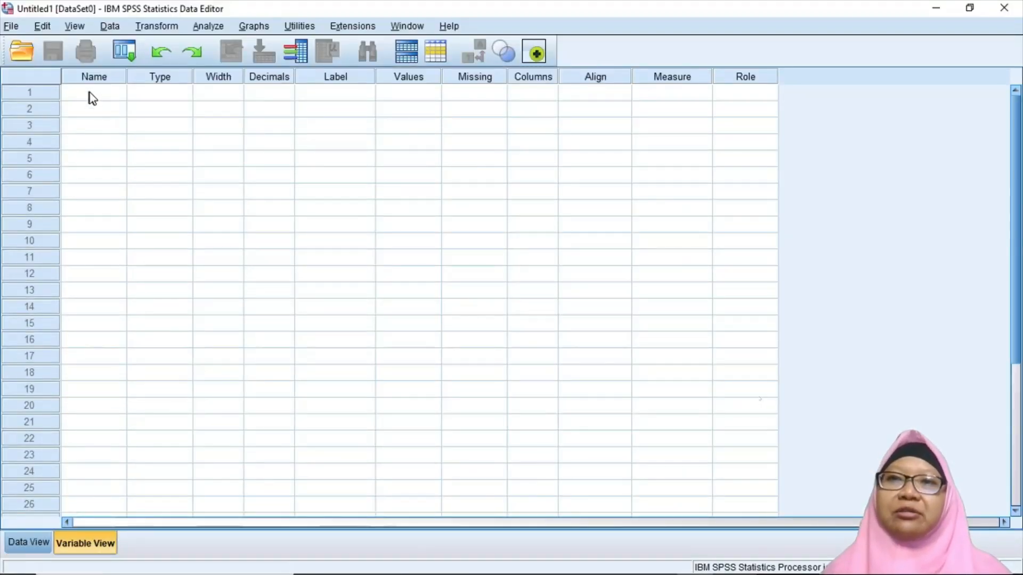
# Step: Switch to the Kinerja Bank workbook in Excel and go to the SAMPID header in cell A1
pyautogui.moveTo(678, 572)
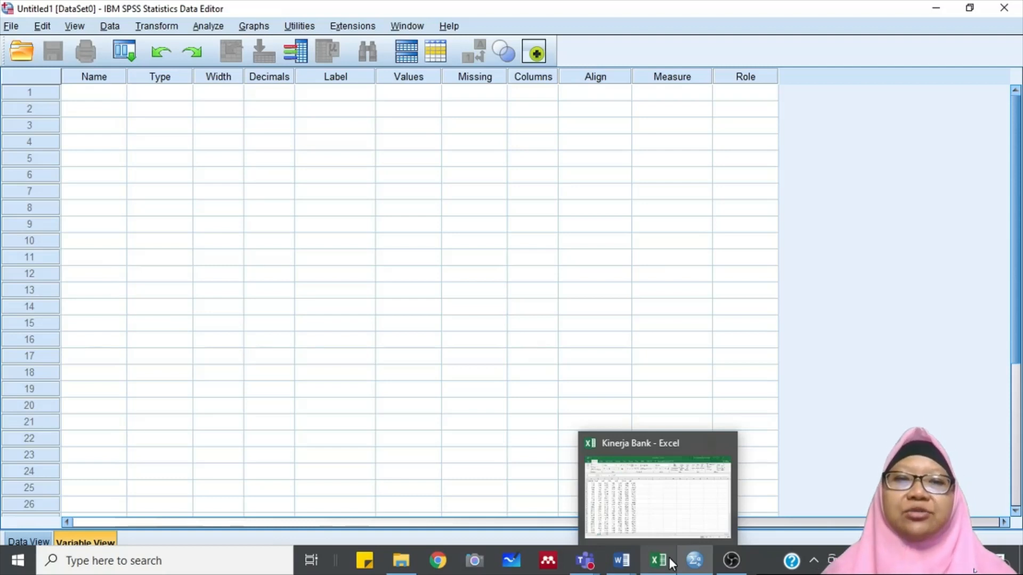
pyautogui.click(655, 498)
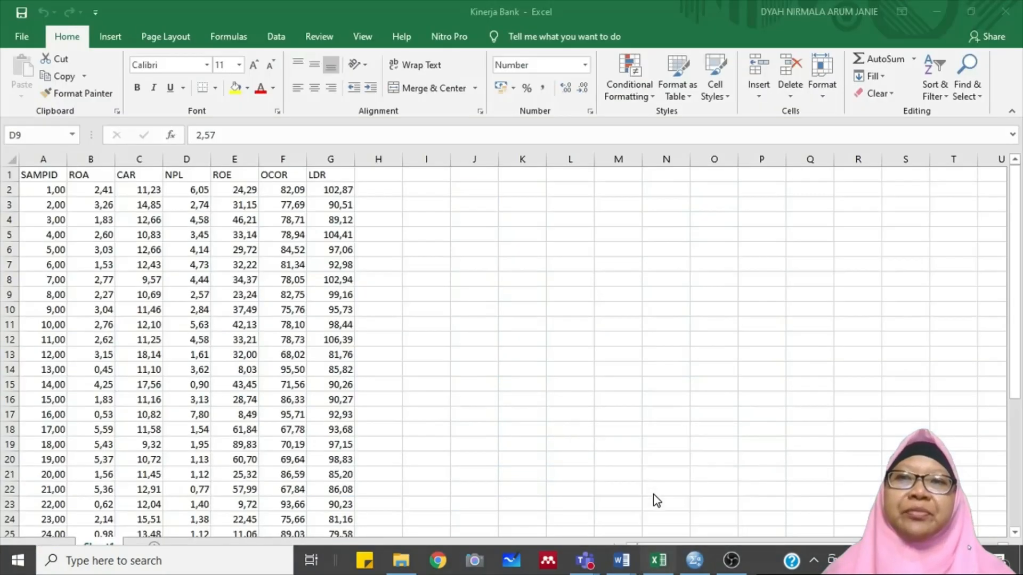
pyautogui.click(257, 341)
pyautogui.press('Up')
pyautogui.press('Up')
pyautogui.press('Up')
pyautogui.press('Up')
pyautogui.press('Up')
pyautogui.press('Up')
pyautogui.press('Up')
pyautogui.press('Up')
pyautogui.press('Up')
pyautogui.press('Up')
pyautogui.press('Up')
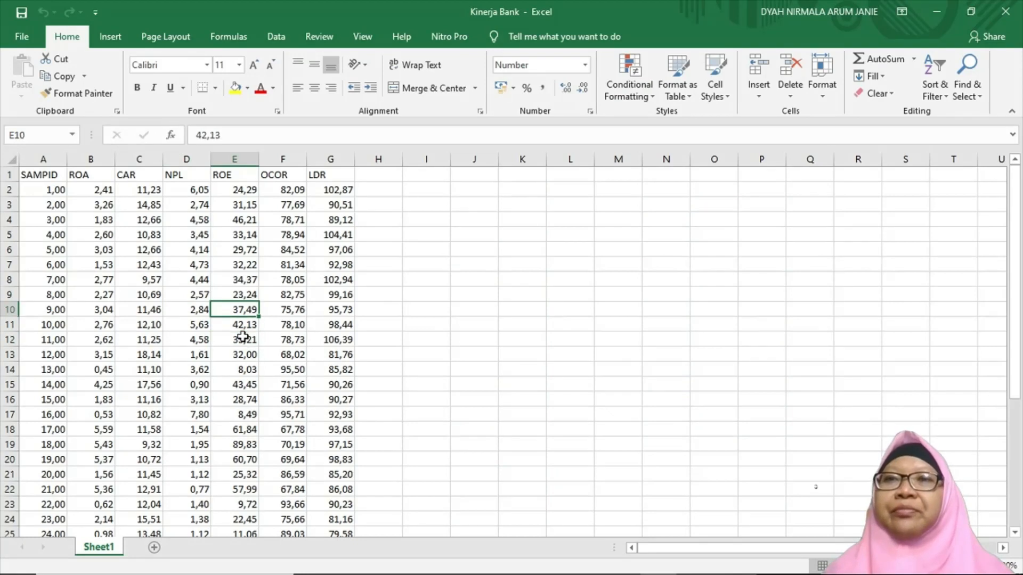
pyautogui.press('Left')
pyautogui.press('Left')
pyautogui.press('Left')
pyautogui.press('Left')
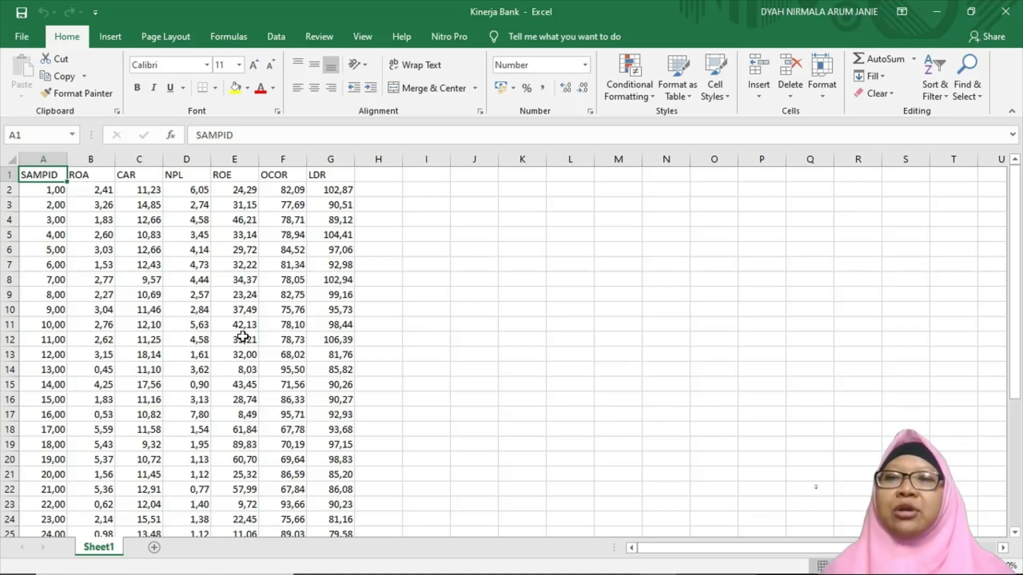
# Step: Examine the first sample numbers in the SAMPID column, ending back at its header
pyautogui.press('Down')
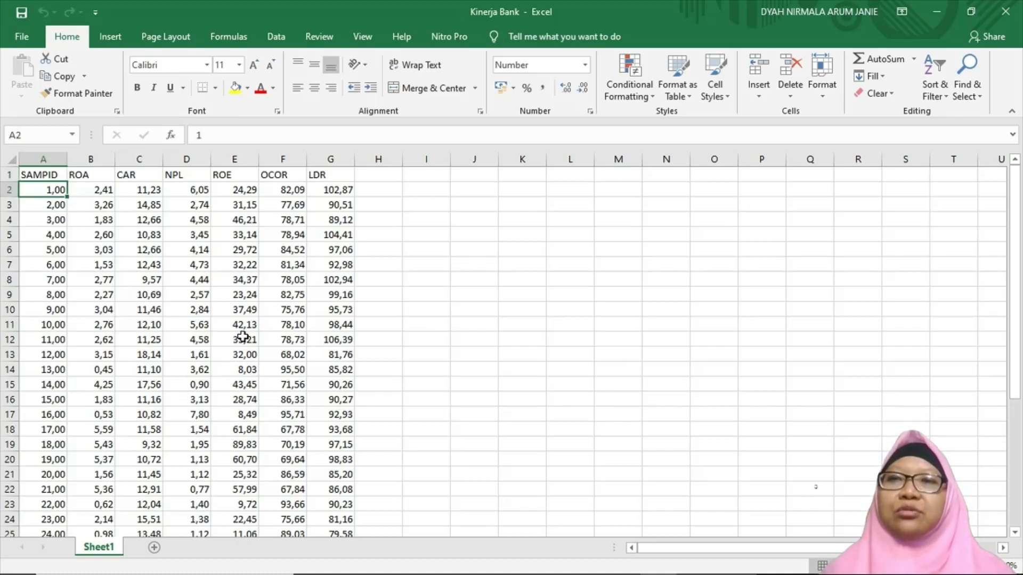
pyautogui.press('Down')
pyautogui.press('Down')
pyautogui.press('Down')
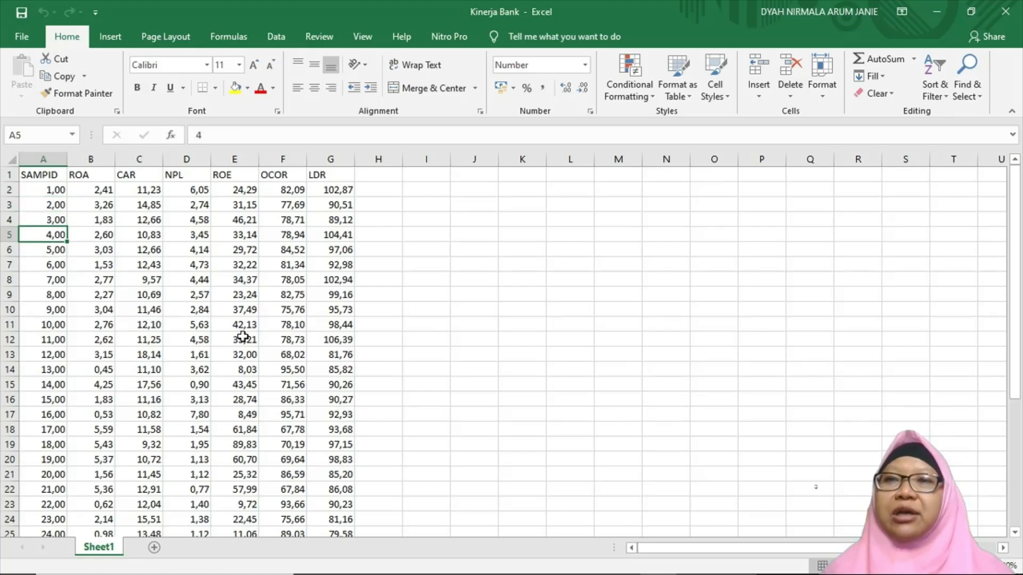
pyautogui.press('Up')
pyautogui.press('Up')
pyautogui.press('Up')
pyautogui.press('Up')
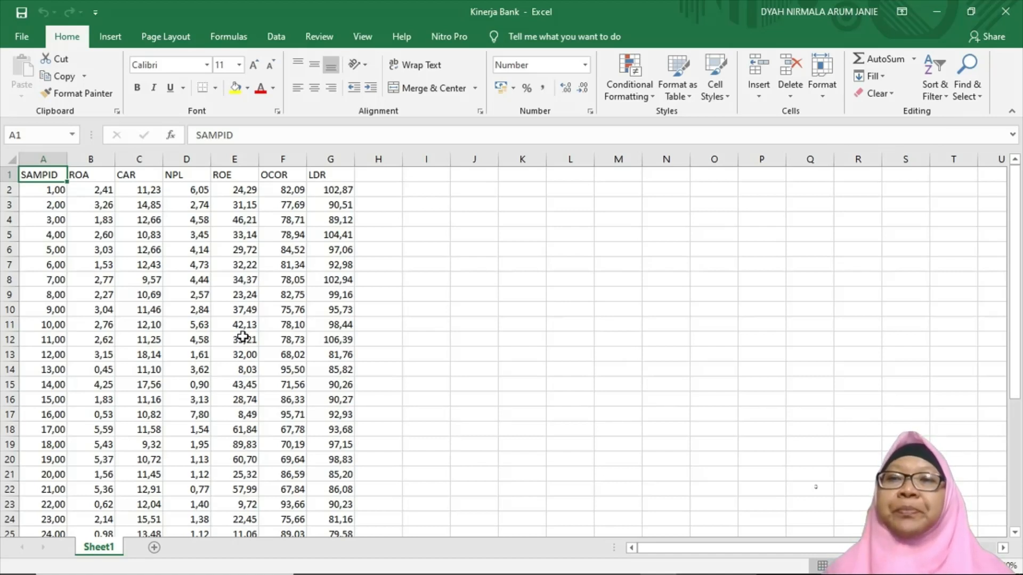
# Step: Go through the variable headers in row 1 one by one, from ROA in B1 to LDR in G1
pyautogui.press('Right')
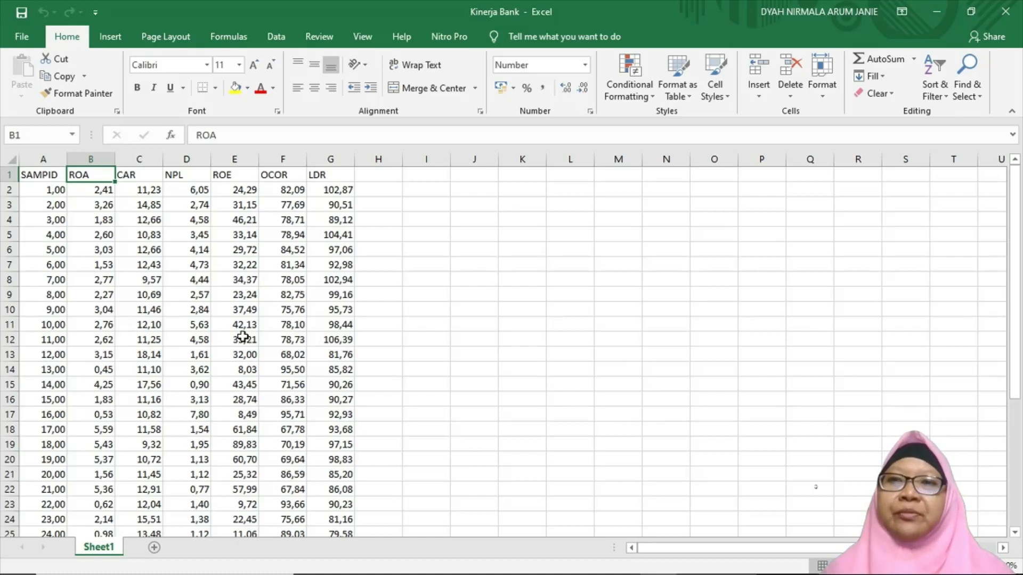
pyautogui.press('Right')
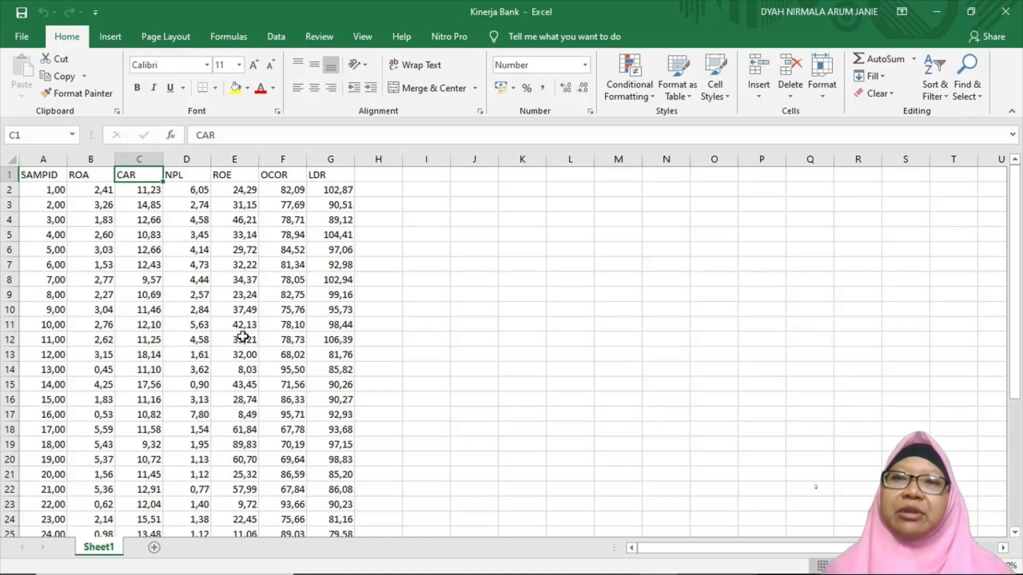
pyautogui.press('Left')
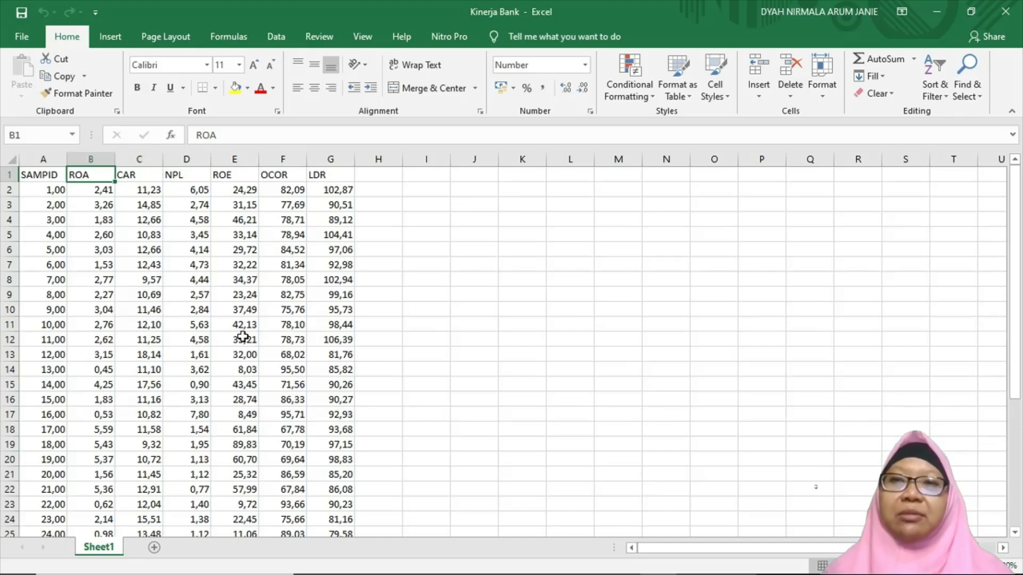
pyautogui.press('Right')
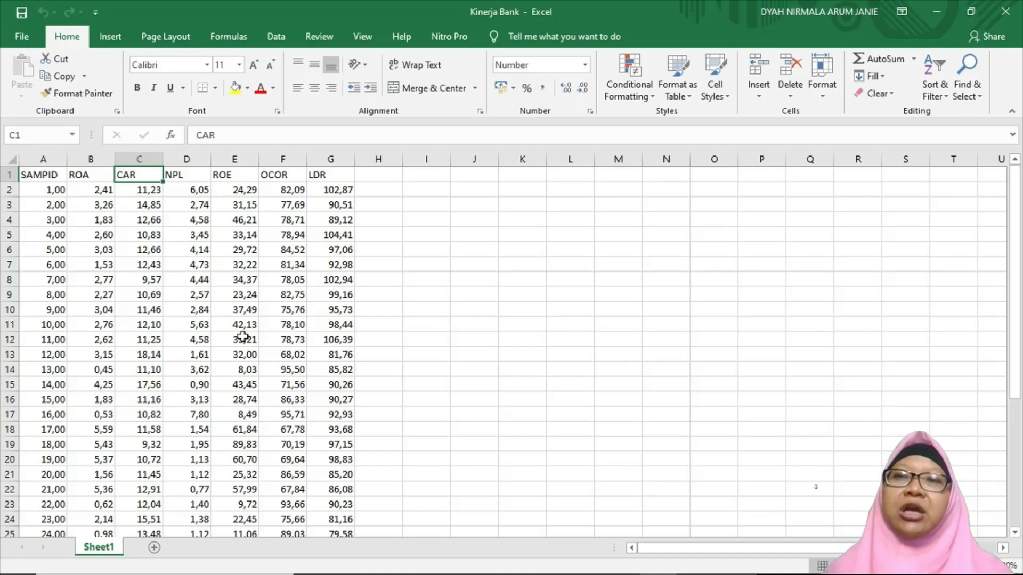
pyautogui.press('Right')
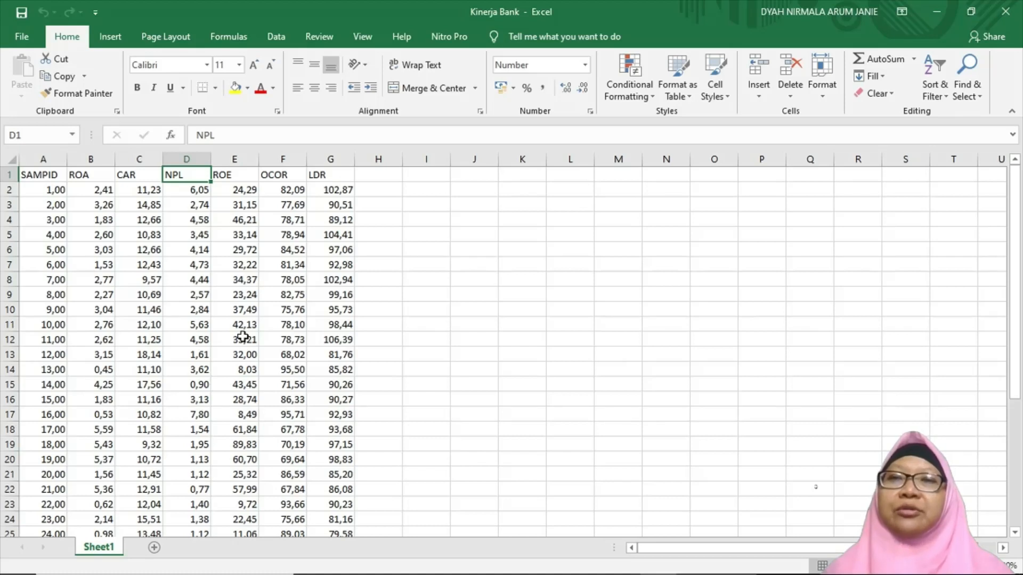
pyautogui.press('Right')
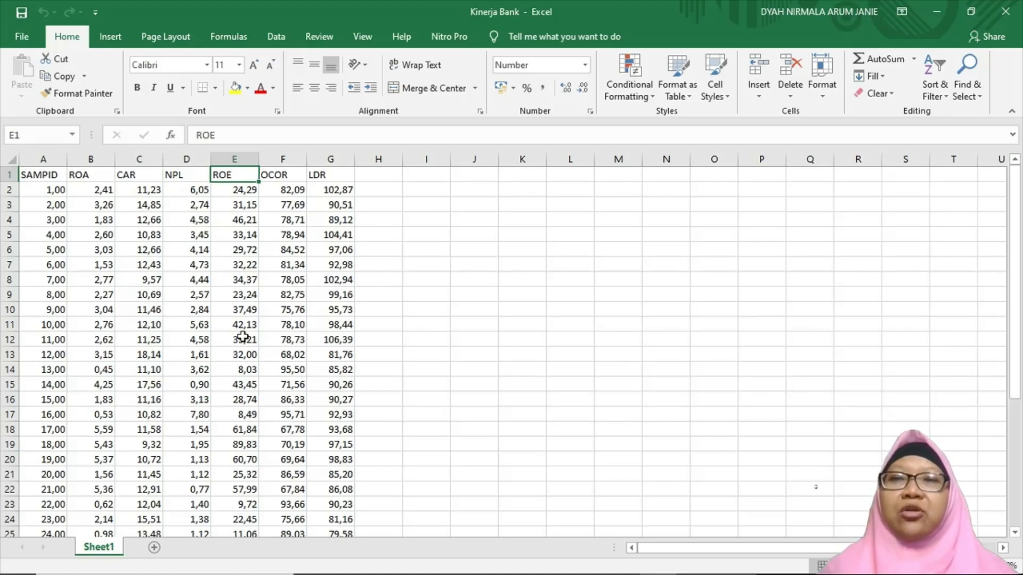
pyautogui.press('Right')
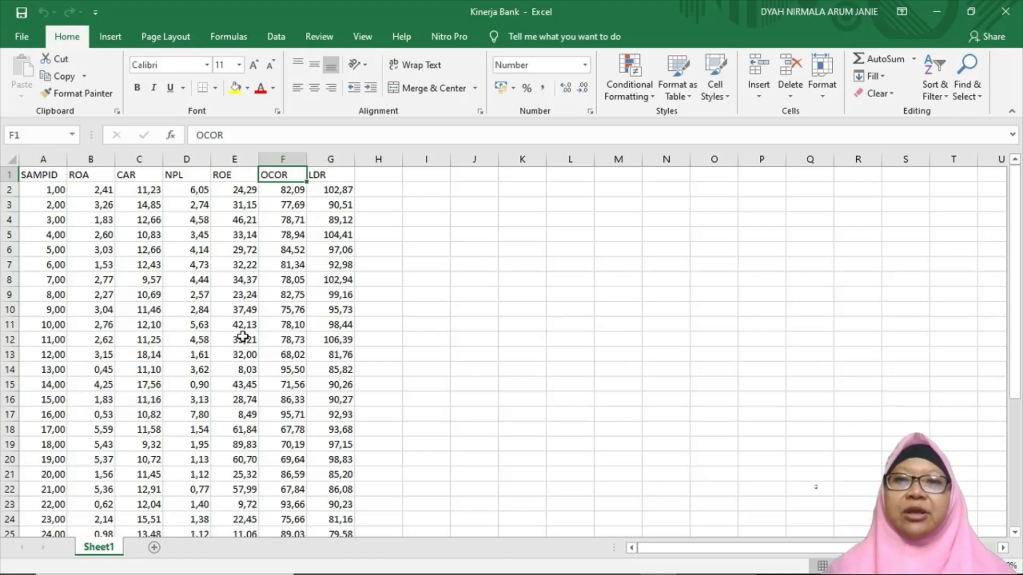
pyautogui.press('Right')
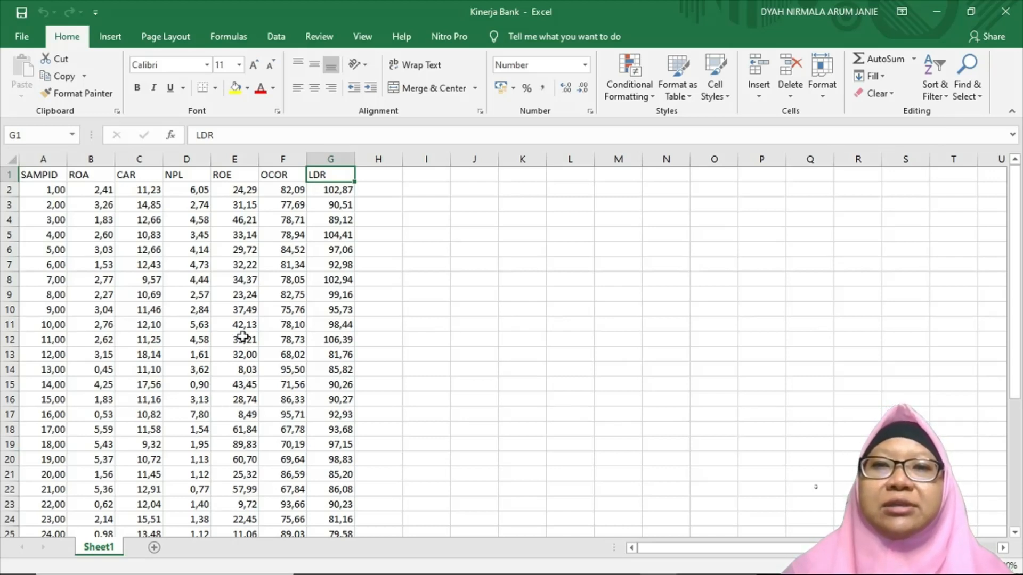
# Step: Examine the values in the LDR column from its header down to cell G8
pyautogui.press('Down')
pyautogui.press('Down')
pyautogui.press('Down')
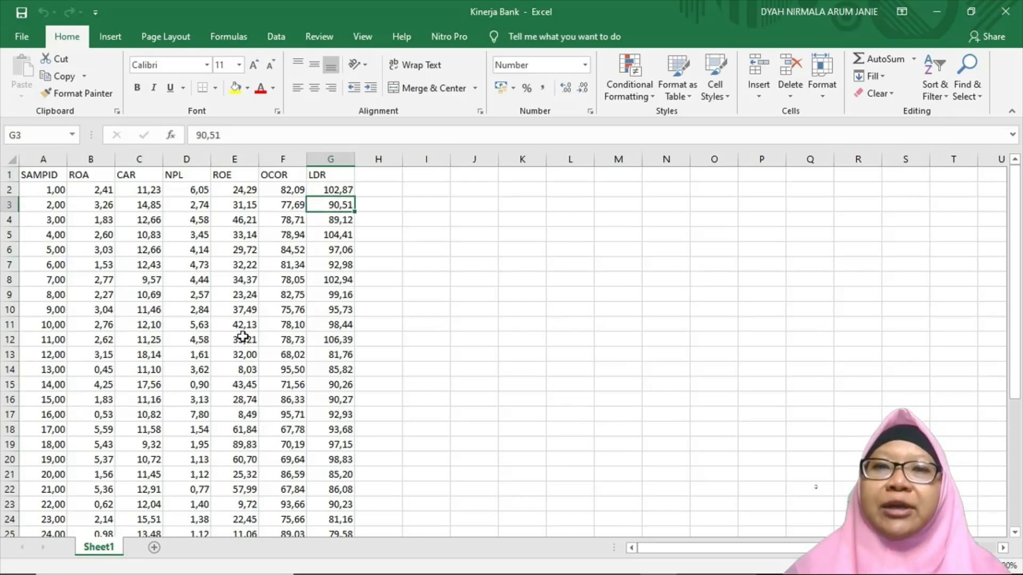
pyautogui.press('Down')
pyautogui.press('Down')
pyautogui.press('Down')
pyautogui.press('Down')
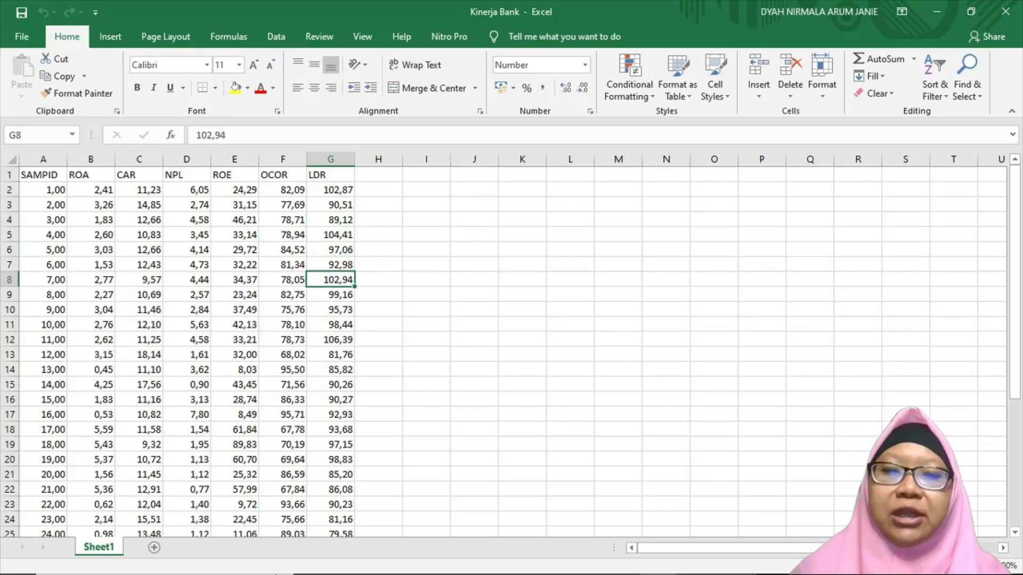
pyautogui.moveTo(352, 574)
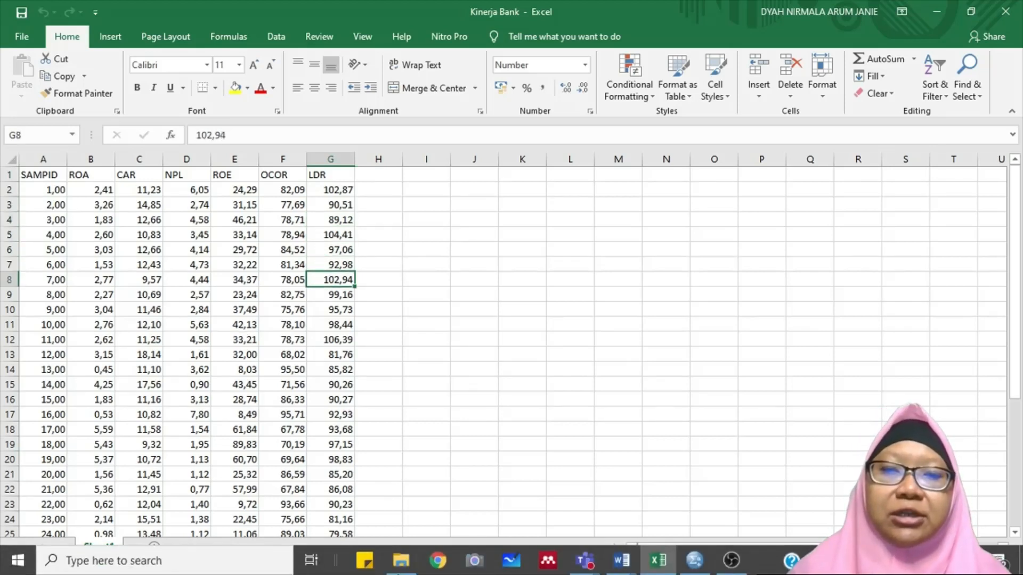
# Step: Switch to the STATISTIKA - SPSS document in Word and go to the ROA heading of the bank data table
pyautogui.click(628, 563)
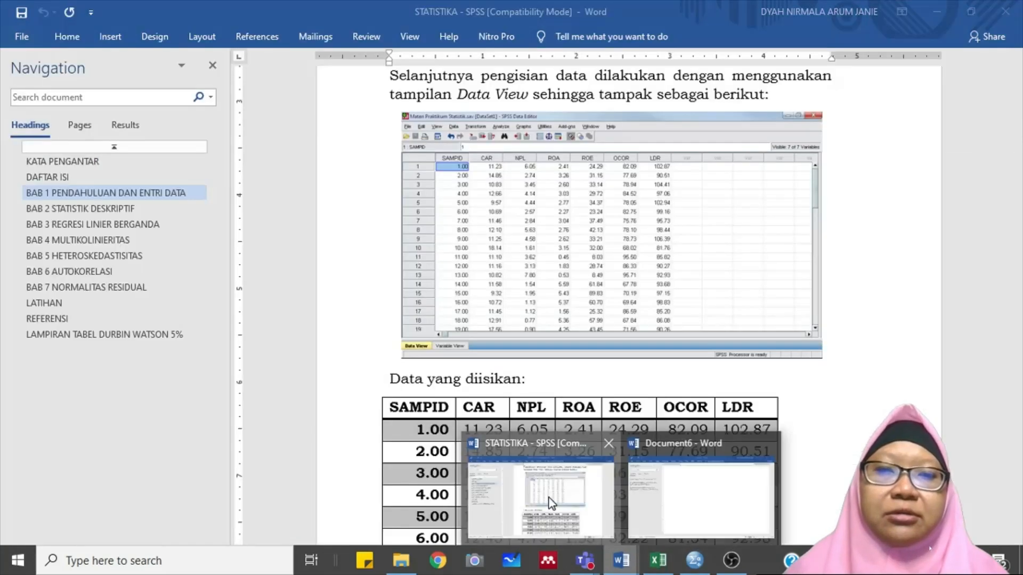
pyautogui.click(551, 503)
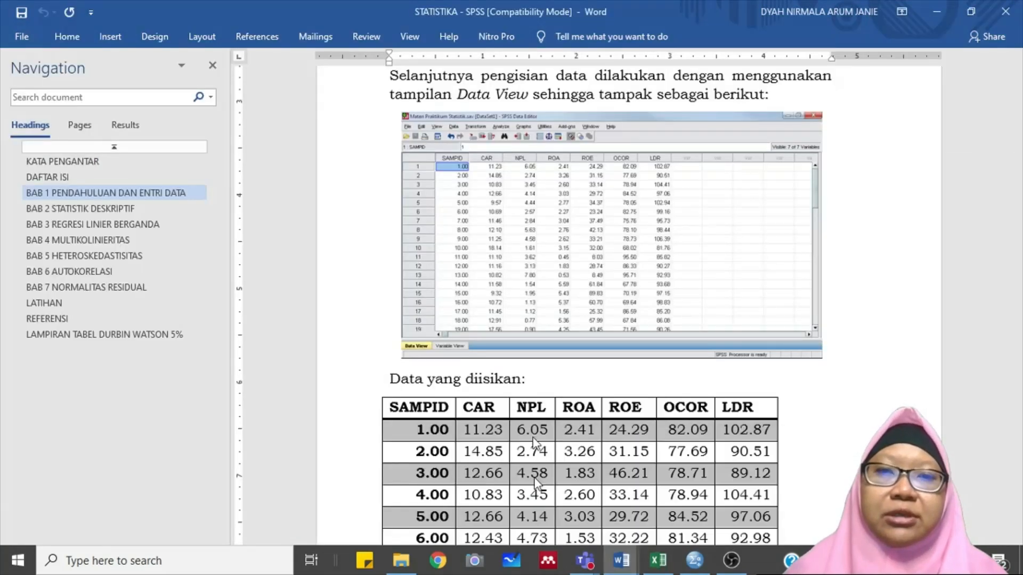
pyautogui.press('Down')
pyautogui.press('Down')
pyautogui.press('Down')
pyautogui.press('Down')
pyautogui.press('Down')
pyautogui.press('Down')
pyautogui.press('Down')
pyautogui.press('Down')
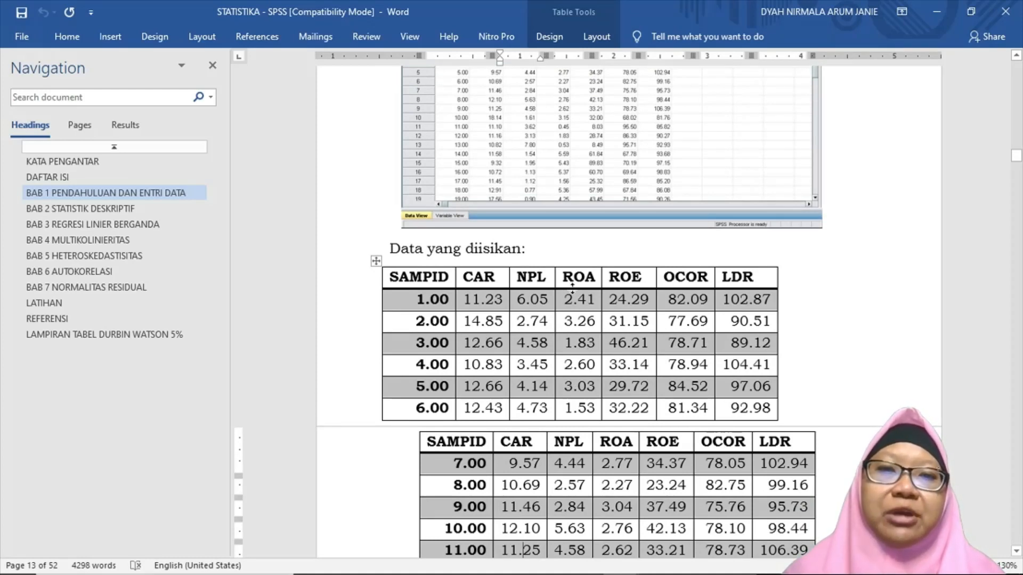
pyautogui.click(556, 278)
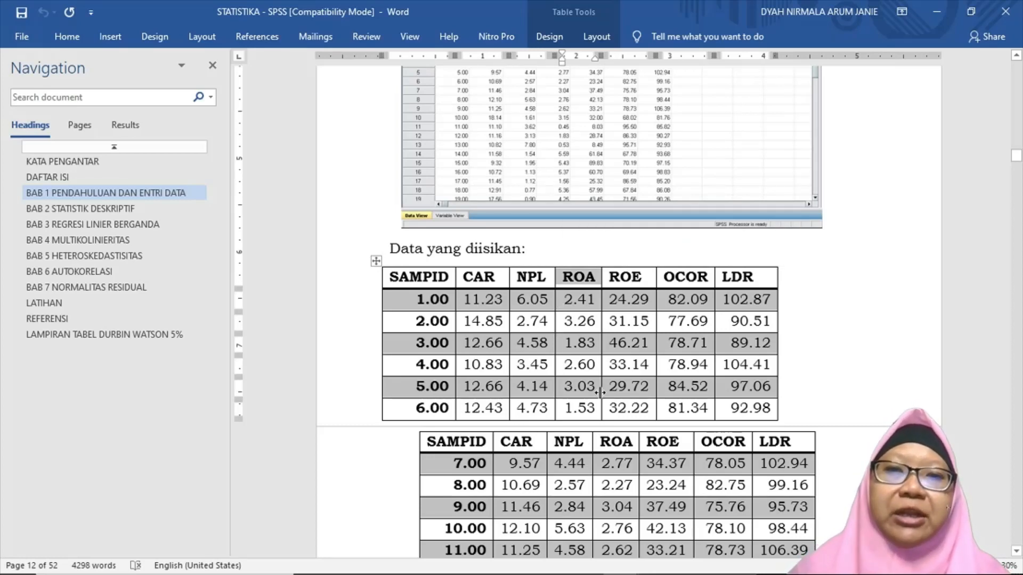
# Step: Look through the data table down to its end at the start of BAB 2 and return to sample 7
pyautogui.scroll(-1, 617, 462)
pyautogui.scroll(-15, 618, 461)
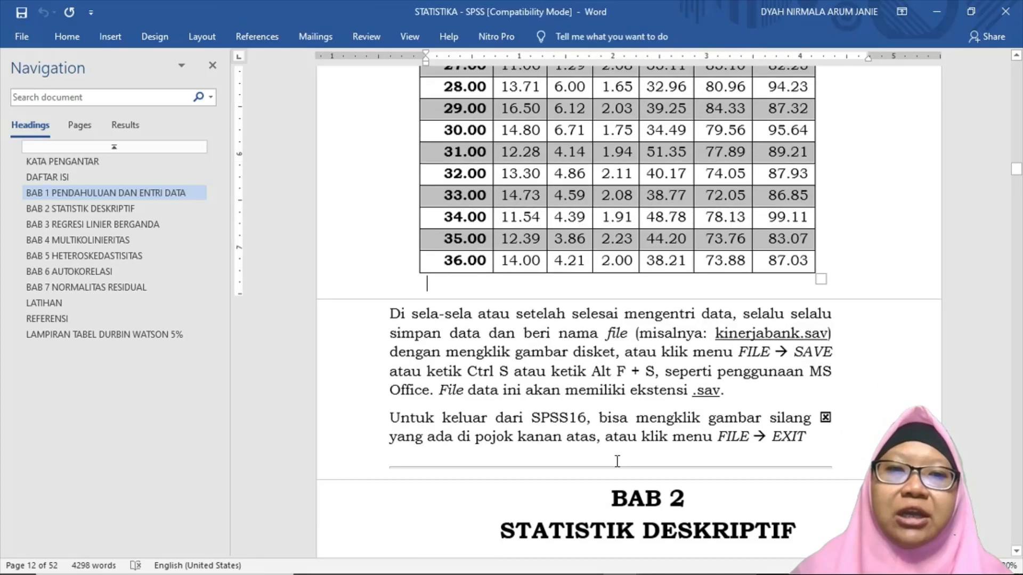
pyautogui.scroll(15, 618, 461)
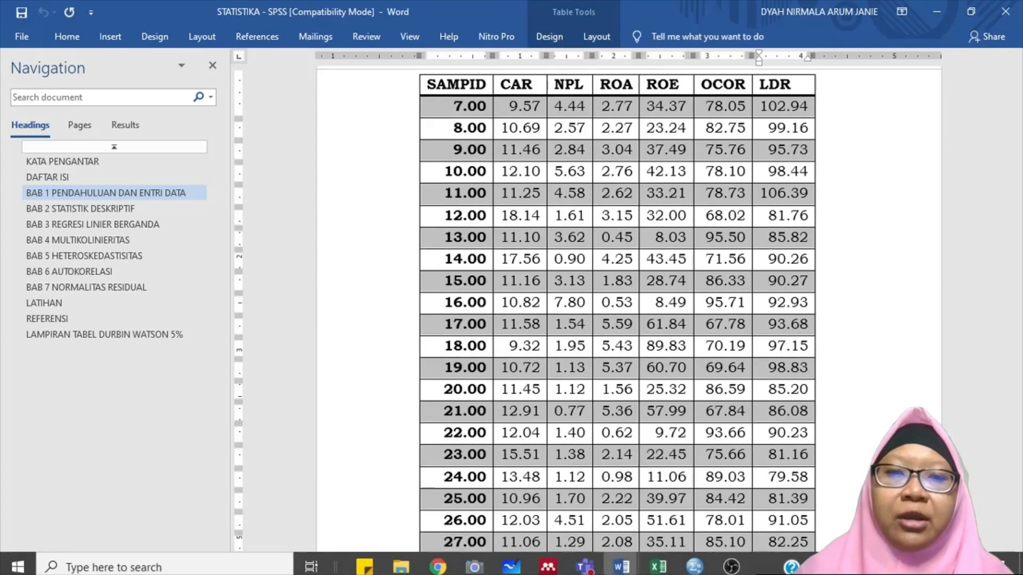
# Step: Return to the Kinerja Bank workbook in Excel, and switch to the untitled dataset in the SPSS Data Editor
pyautogui.click(658, 560)
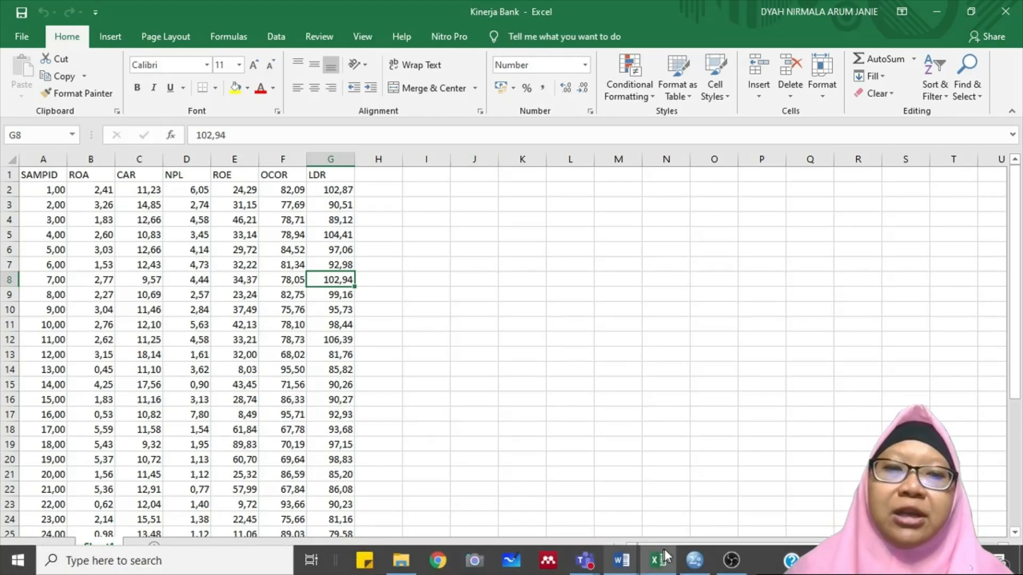
pyautogui.moveTo(691, 563)
pyautogui.click(639, 445)
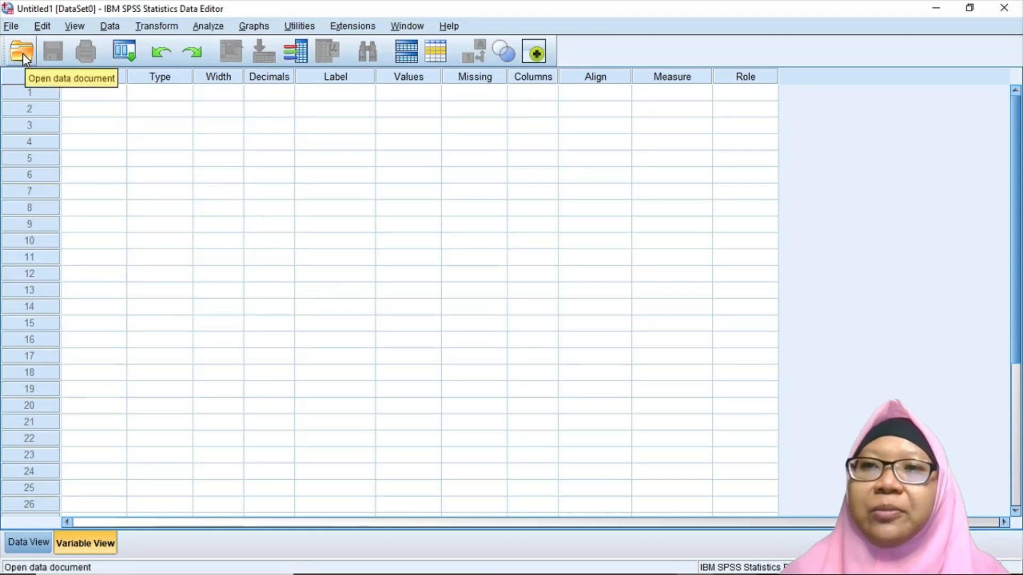
pyautogui.click(11, 26)
pyautogui.moveTo(31, 68)
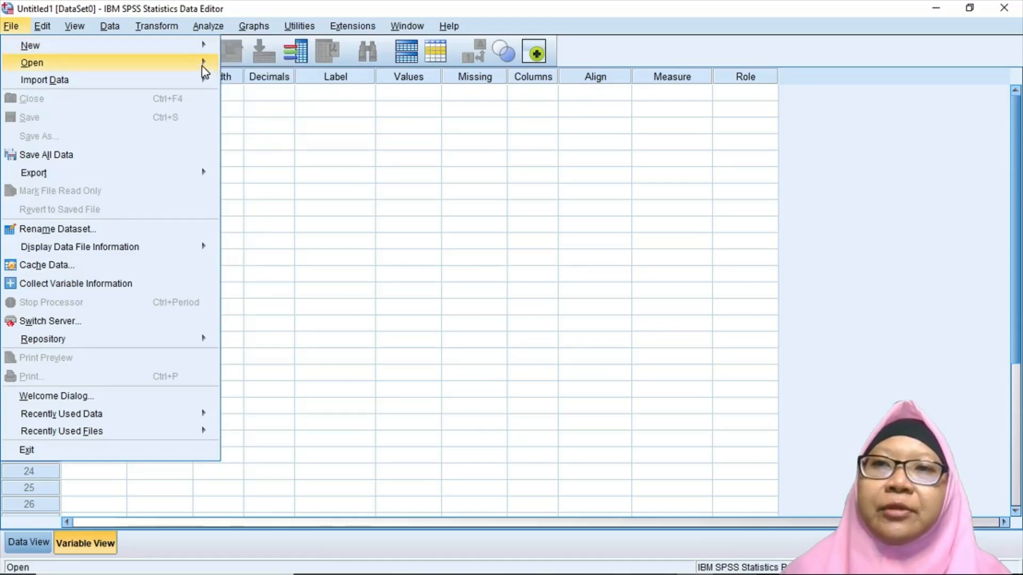
pyautogui.moveTo(204, 73)
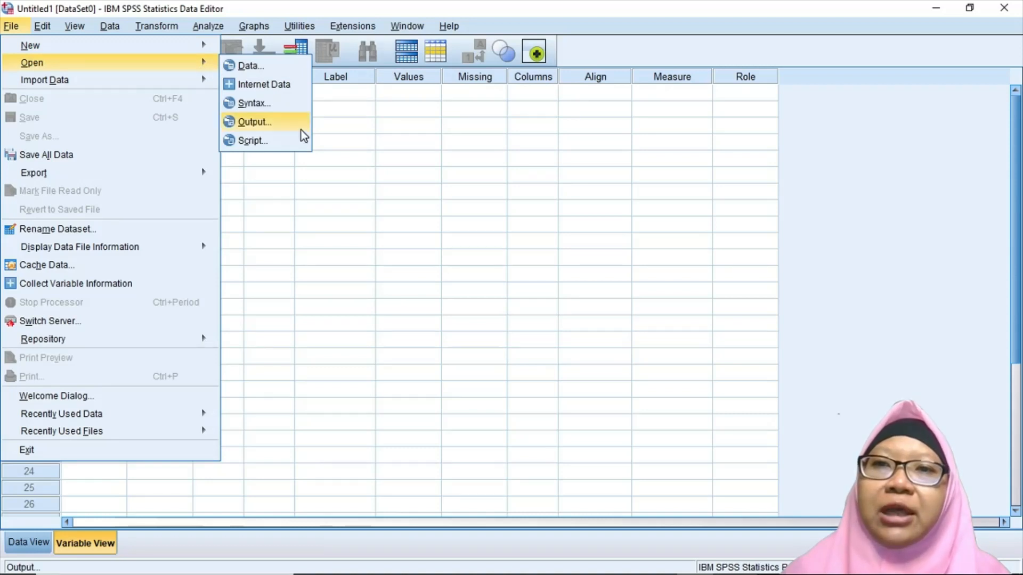
pyautogui.click(323, 246)
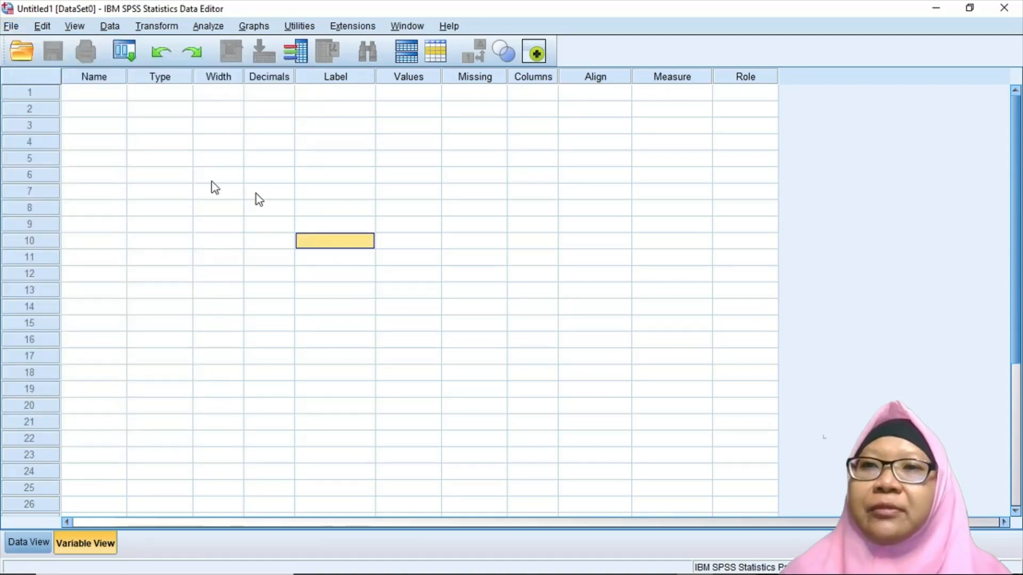
# Step: Start opening a data file and browse to the folder D:\Punya Mama\Mama niitip\1 PENGAJARAN\STATISTIK\buku
pyautogui.click(23, 54)
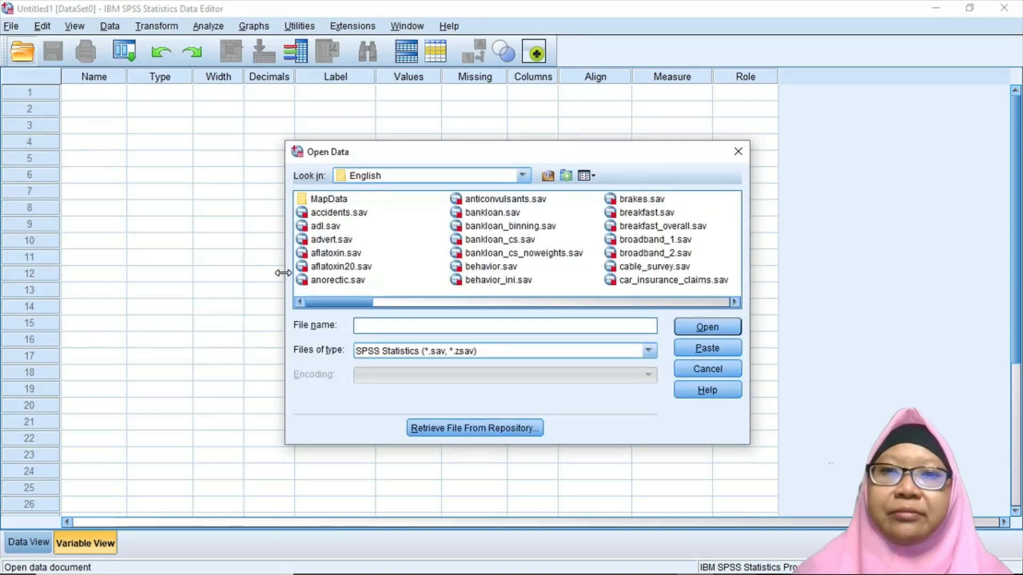
pyautogui.click(524, 176)
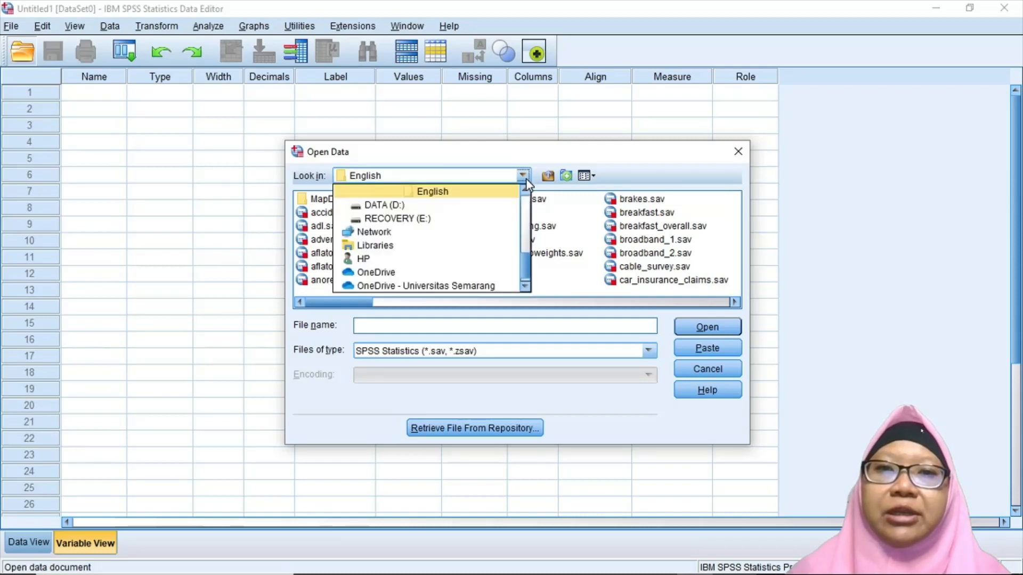
pyautogui.click(471, 208)
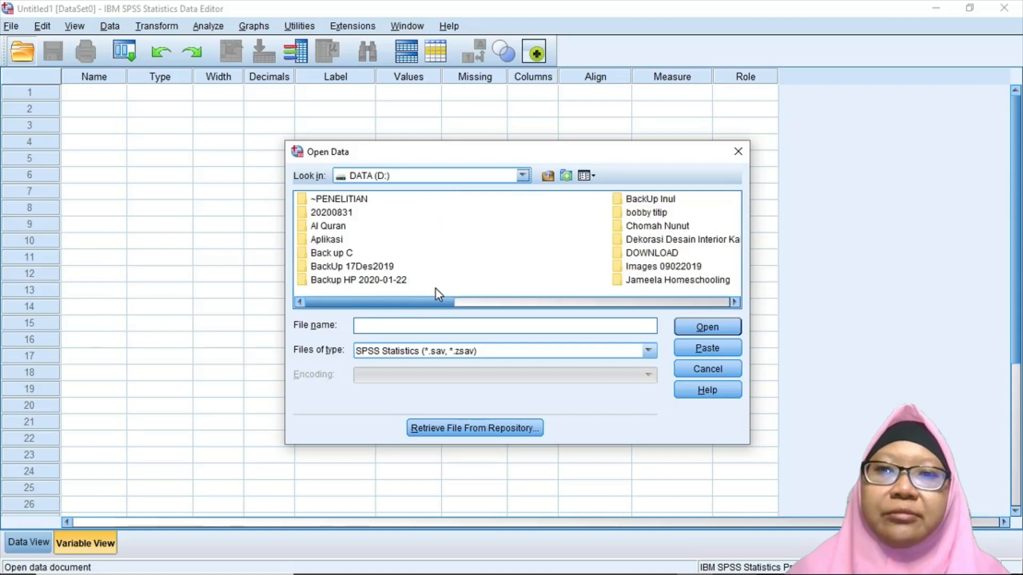
pyautogui.click(734, 303)
pyautogui.click(734, 305)
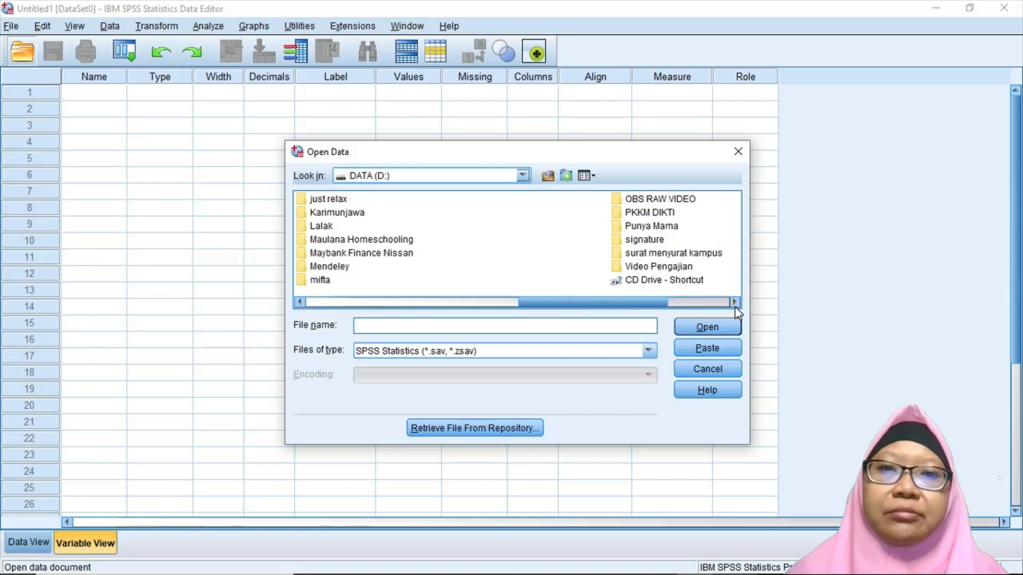
pyautogui.doubleClick(650, 227)
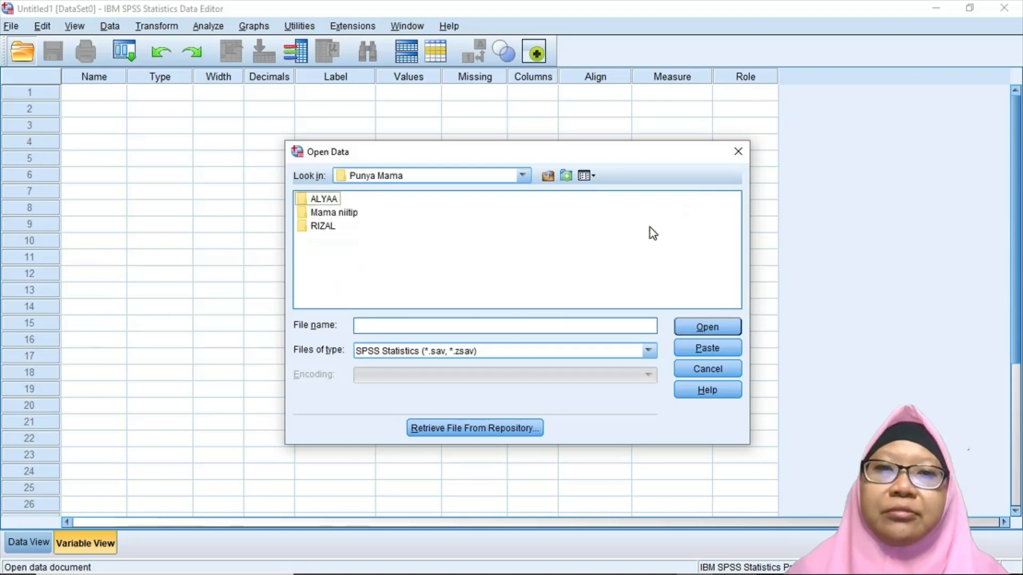
pyautogui.doubleClick(353, 214)
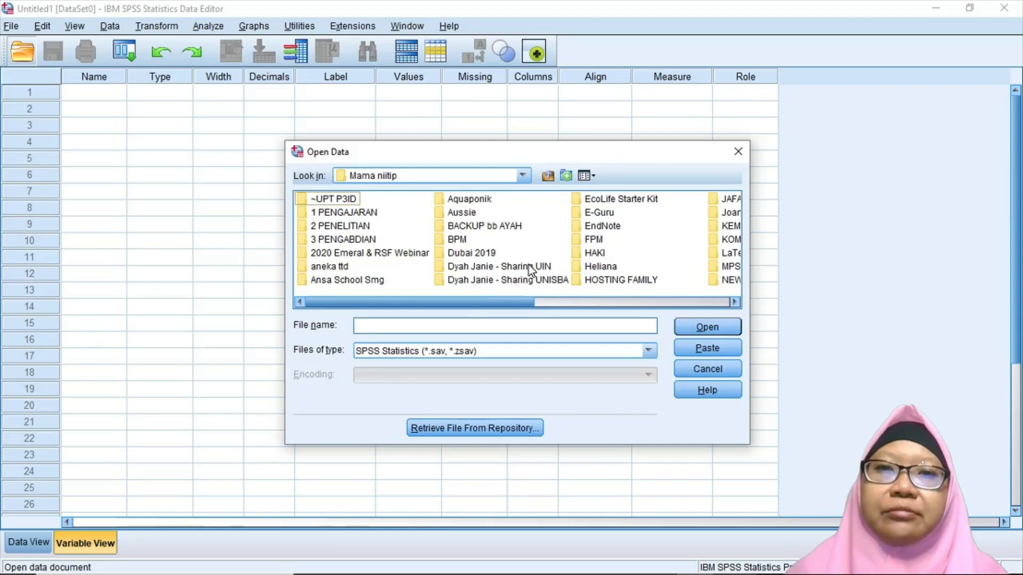
pyautogui.doubleClick(341, 213)
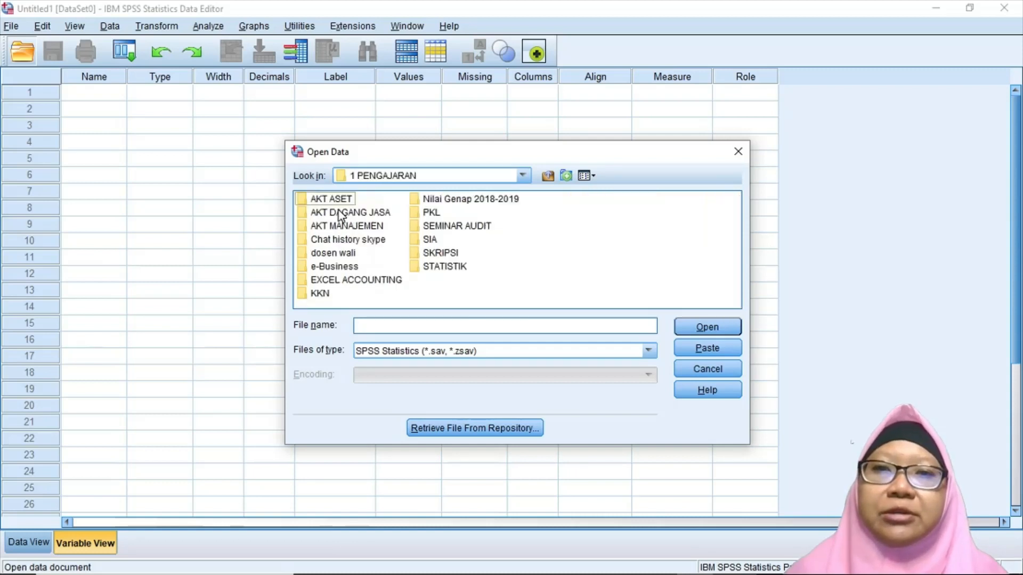
pyautogui.doubleClick(445, 266)
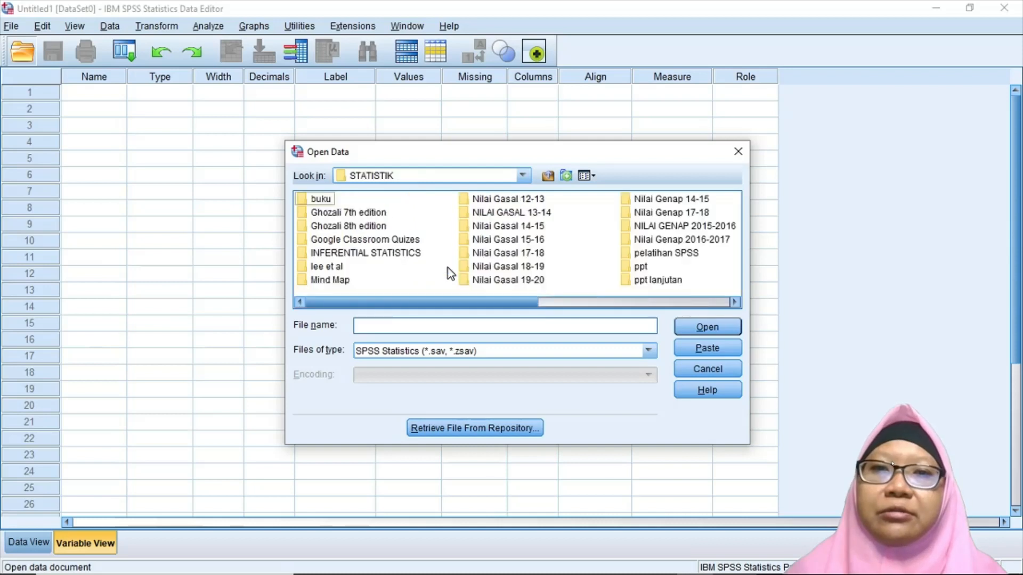
pyautogui.click(317, 202)
pyautogui.doubleClick(318, 201)
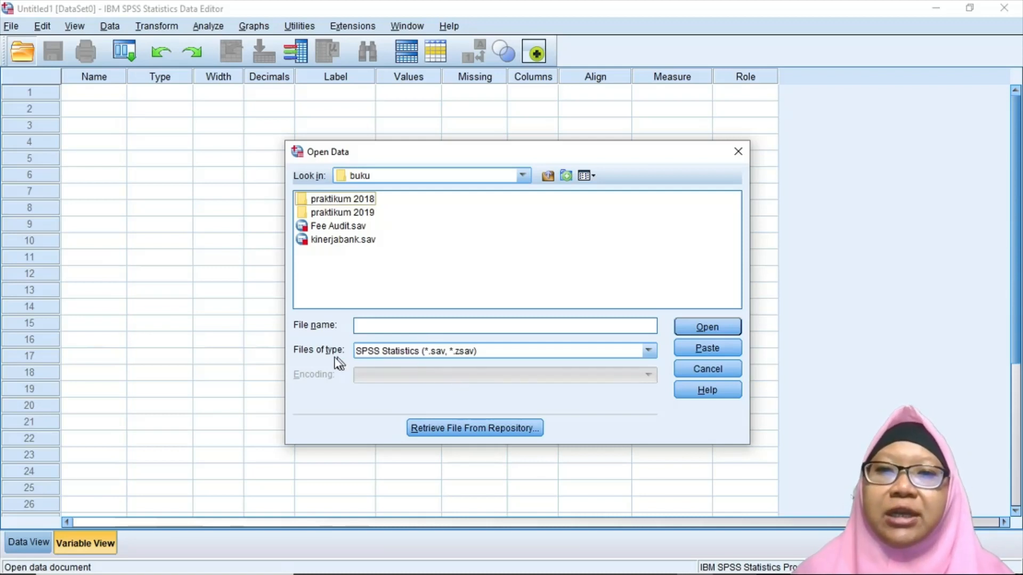
# Step: Set the file type to Excel (*.xls, *.xlsx, *.xlsm) and open Kinerja Bank.xlsx
pyautogui.click(397, 356)
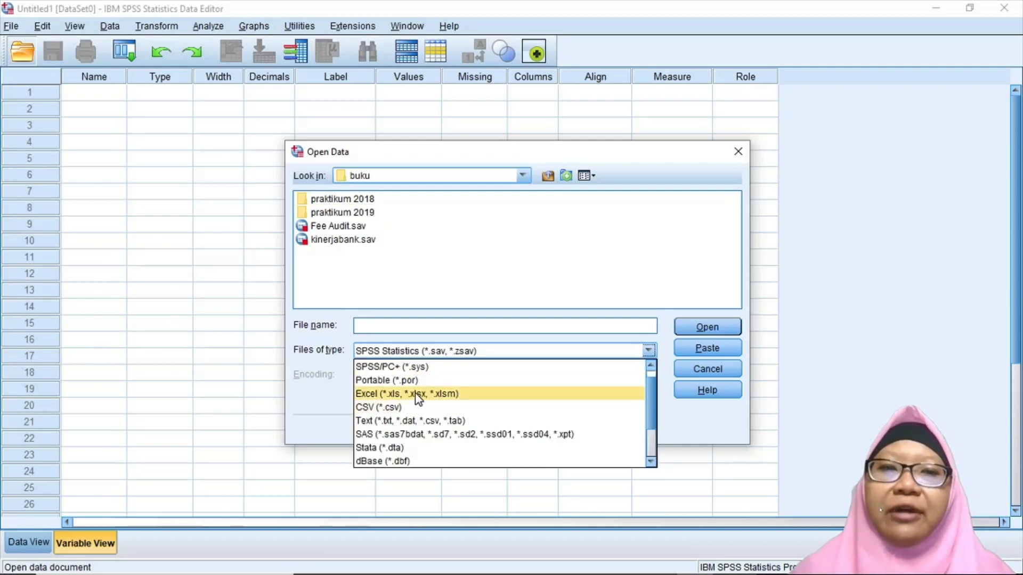
pyautogui.moveTo(657, 402); pyautogui.dragTo(648, 372)
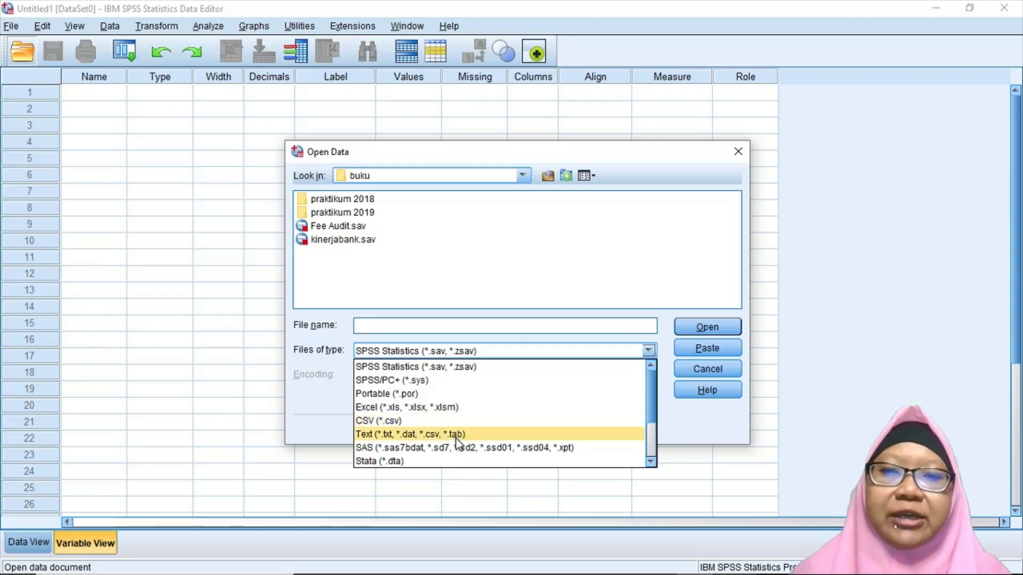
pyautogui.click(453, 410)
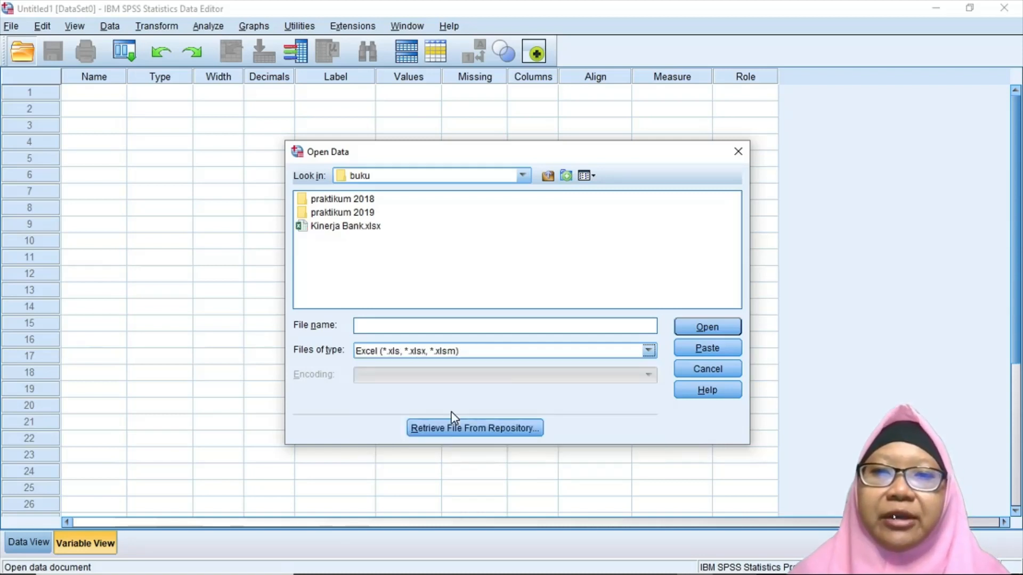
pyautogui.click(347, 229)
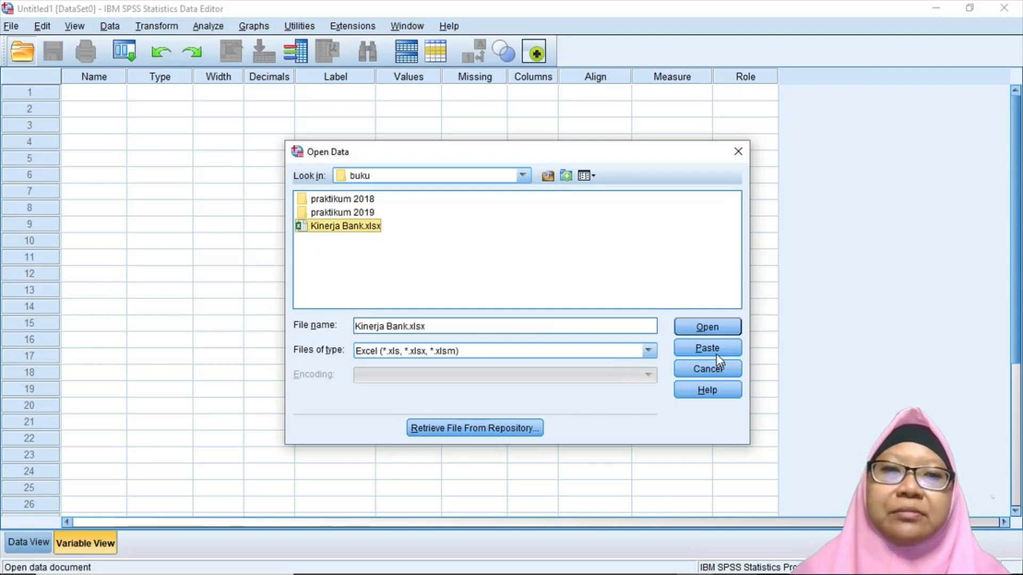
pyautogui.click(707, 329)
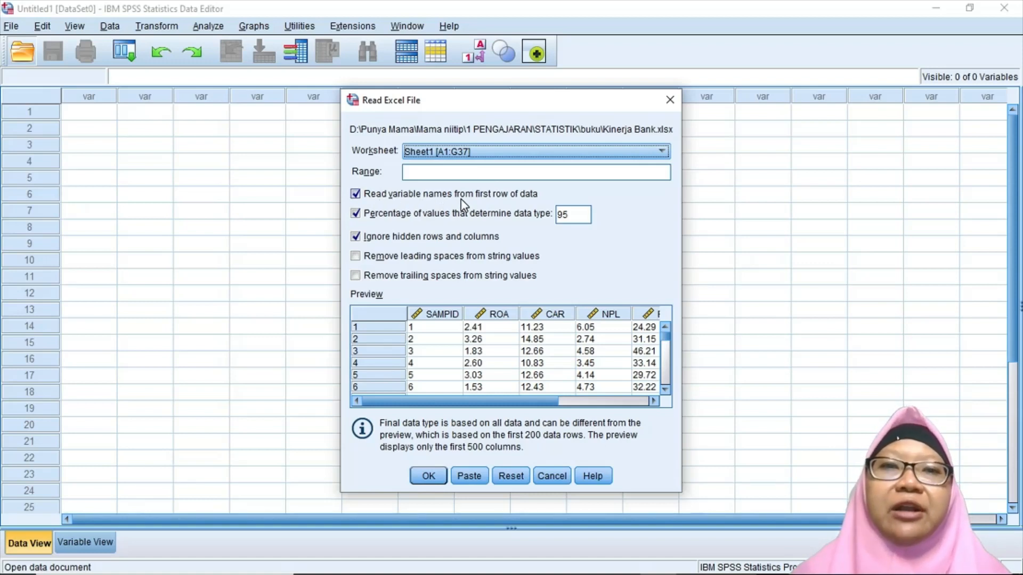
# Step: Check the worksheet choice and data preview, and import Sheet1 [A1:G37] with variable names read from the first row
pyautogui.click(519, 152)
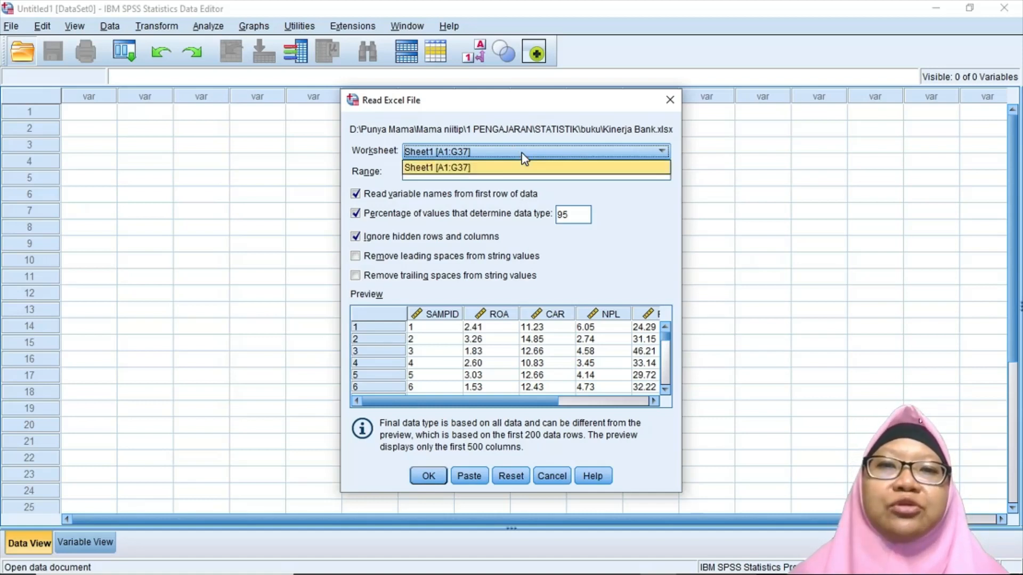
pyautogui.click(522, 154)
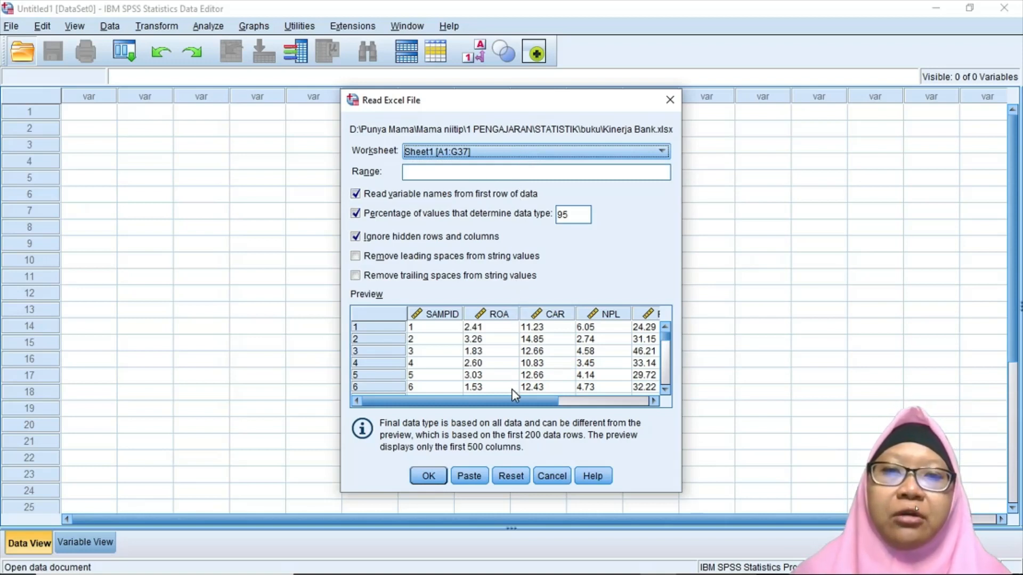
pyautogui.moveTo(513, 400); pyautogui.dragTo(432, 408)
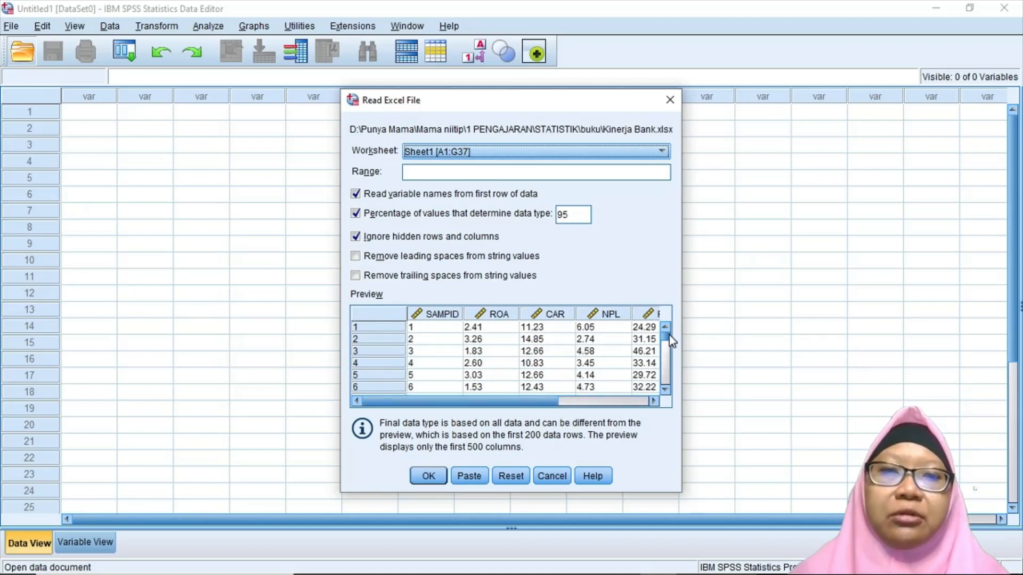
pyautogui.moveTo(671, 334)
pyautogui.mouseDown()
pyautogui.moveTo(671, 382)
pyautogui.moveTo(665, 317)
pyautogui.mouseUp()
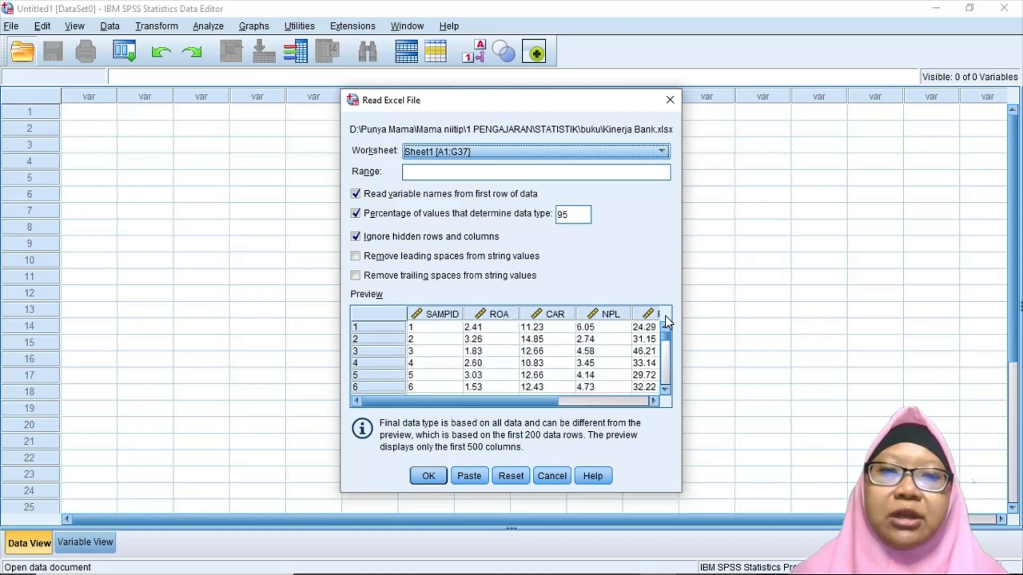
pyautogui.click(424, 483)
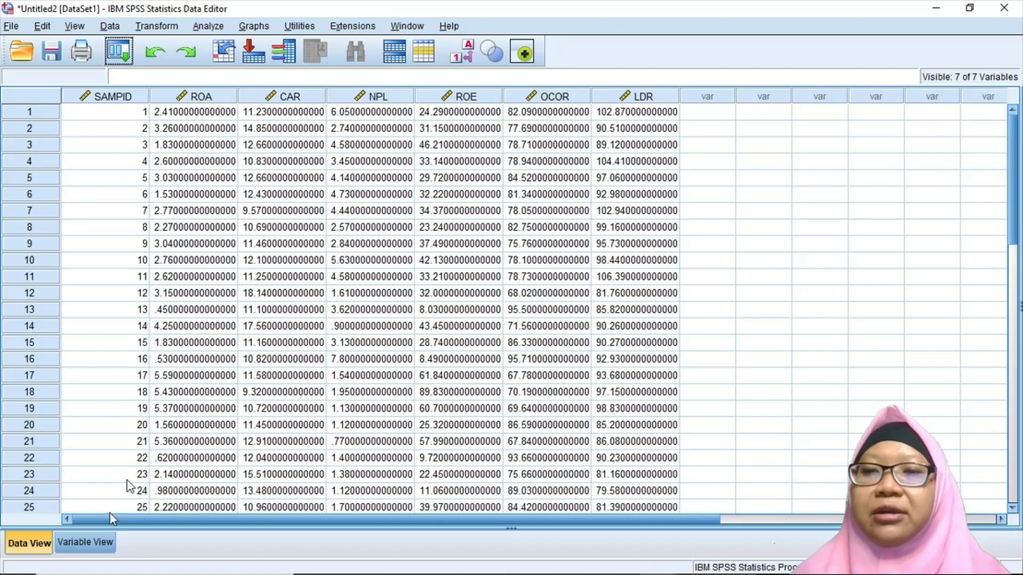
# Step: Show the variable definitions of the imported dataset and set the decimals of ROA and CAR to 2
pyautogui.click(95, 548)
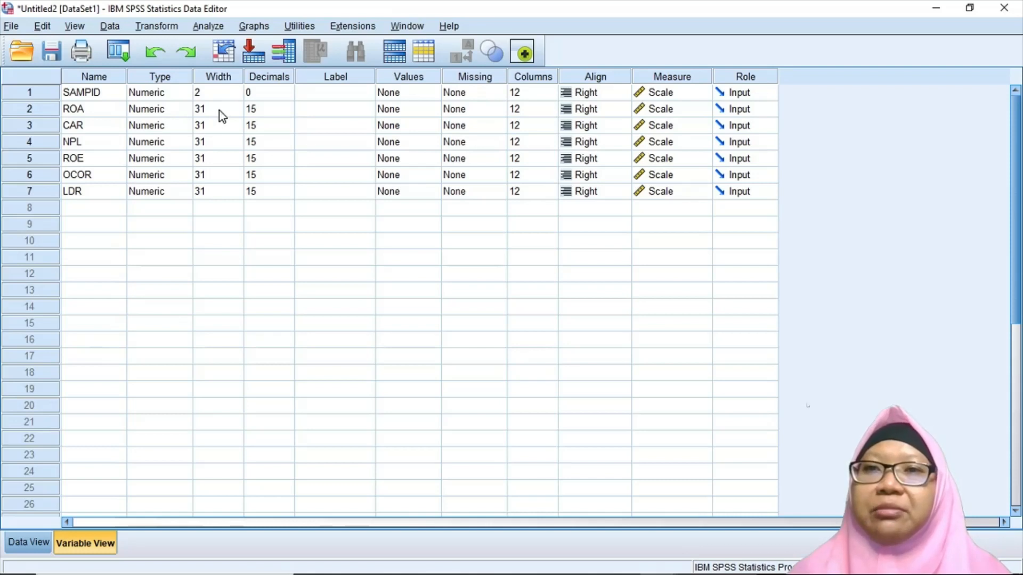
pyautogui.click(272, 110)
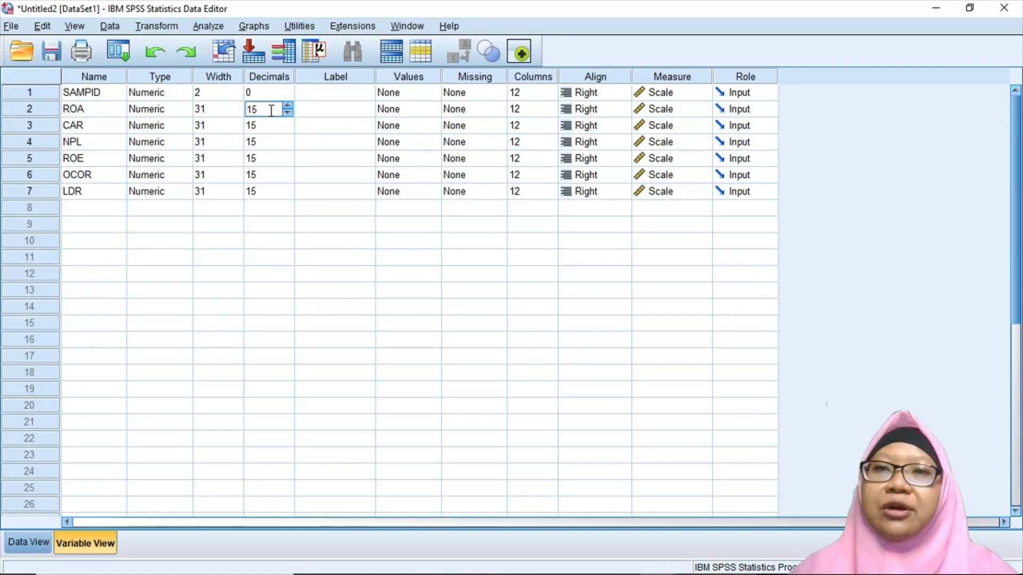
pyautogui.press('BackSpace')
pyautogui.press('BackSpace')
pyautogui.write('2')
pyautogui.press('Return')
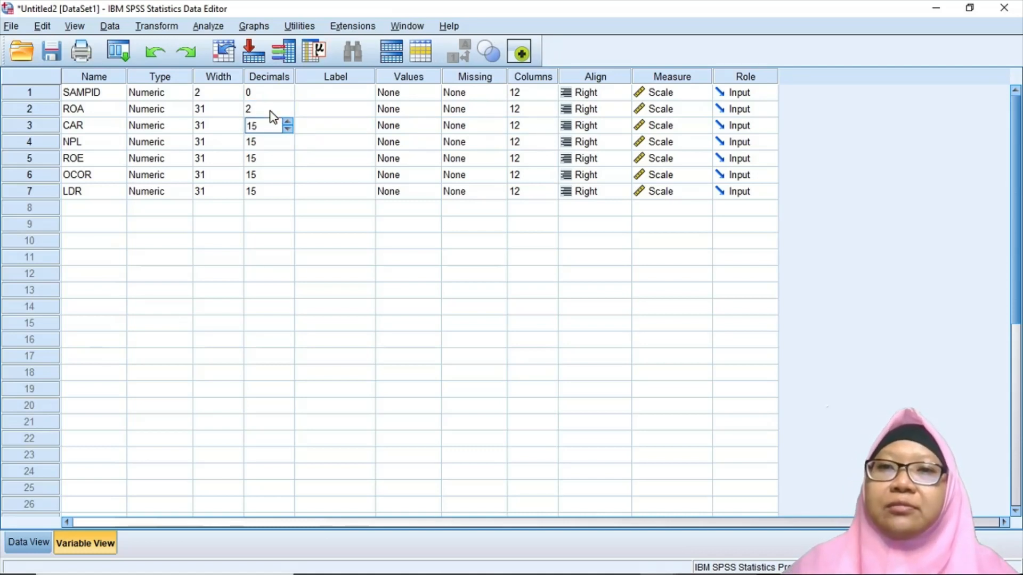
pyautogui.press('BackSpace')
pyautogui.press('BackSpace')
pyautogui.write('2')
pyautogui.press('Return')
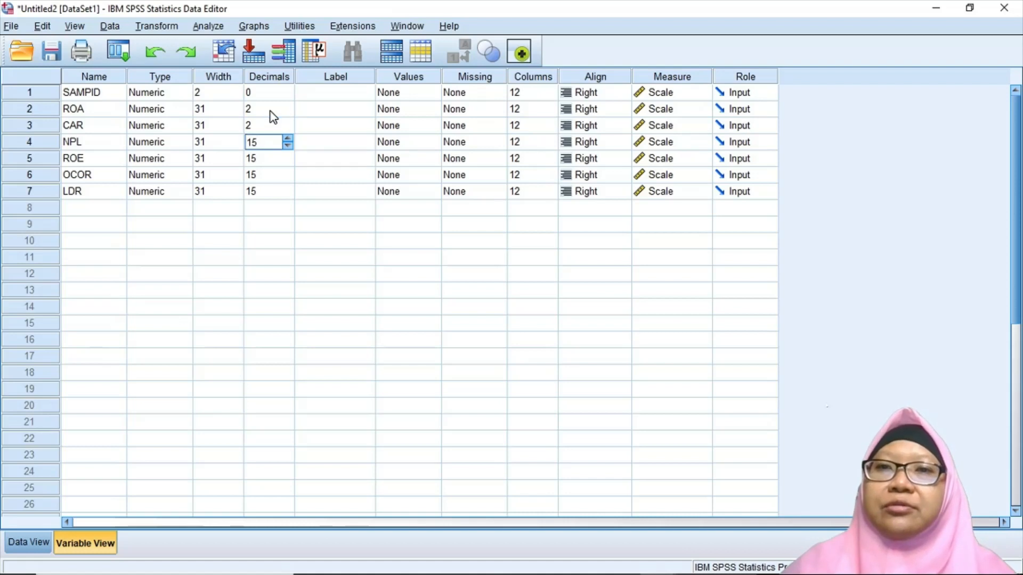
# Step: Set the decimals of the NPL variable to 2
pyautogui.write('2')
pyautogui.press('Return')
pyautogui.press('Return')
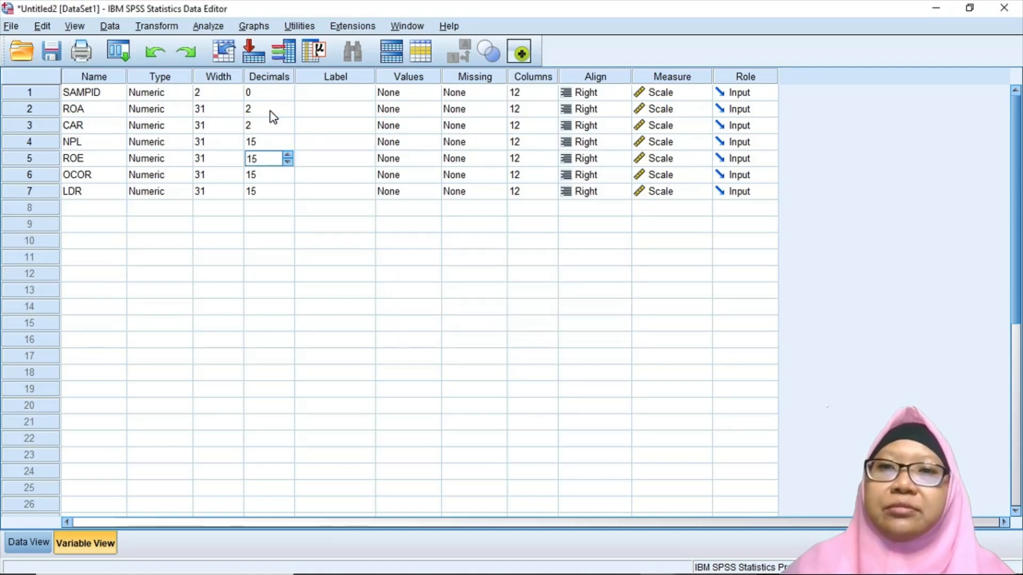
pyautogui.click(274, 142)
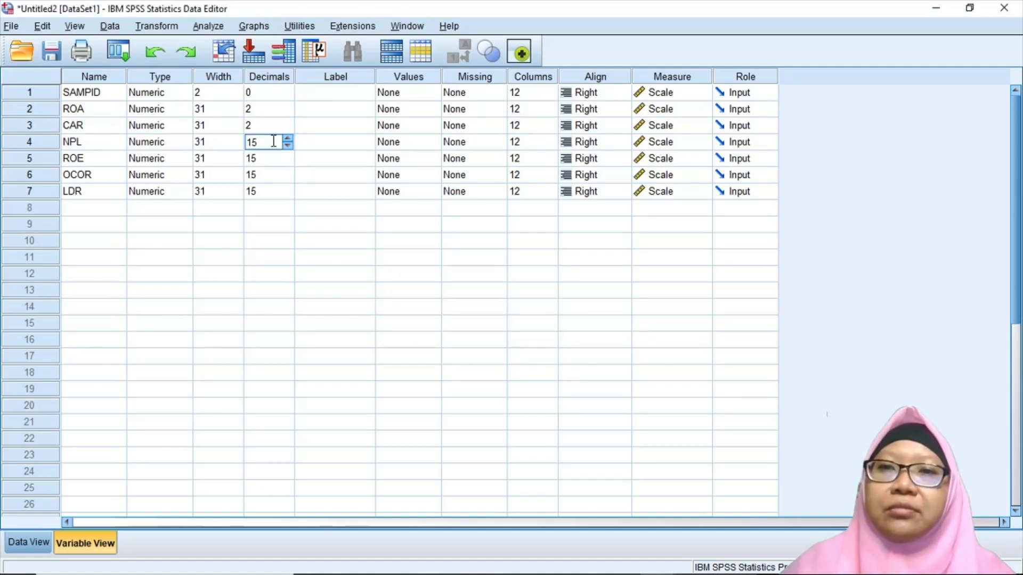
pyautogui.press('BackSpace')
pyautogui.press('BackSpace')
pyautogui.write('2')
pyautogui.press('Return')
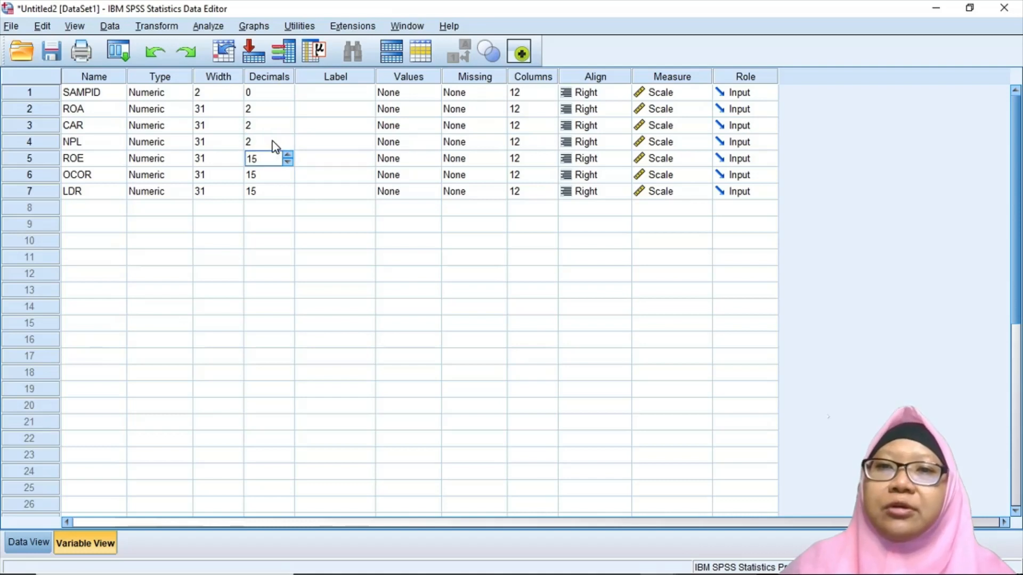
# Step: Set the decimals of the ROE and OCOR variables to 2
pyautogui.press('Escape')
pyautogui.write('2')
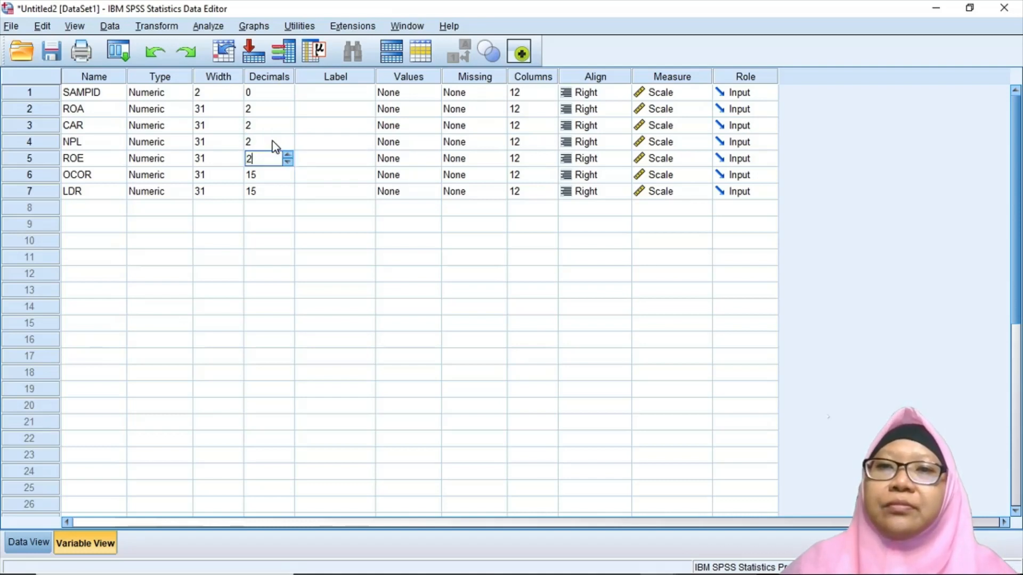
pyautogui.press('Tab')
pyautogui.press('Down')
pyautogui.press('Left')
pyautogui.press('BackSpace')
pyautogui.press('BackSpace')
pyautogui.write('2')
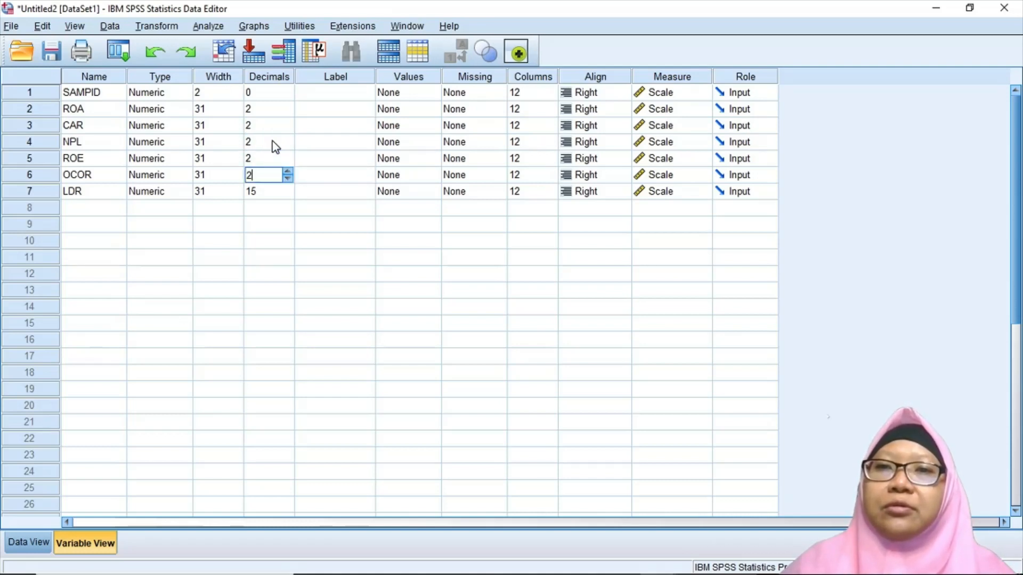
pyautogui.press('Return')
# Step: Set the decimals of the LDR variable to 2 and display the data values to check their formatting
pyautogui.press('BackSpace')
pyautogui.press('BackSpace')
pyautogui.write('2')
pyautogui.press('Return')
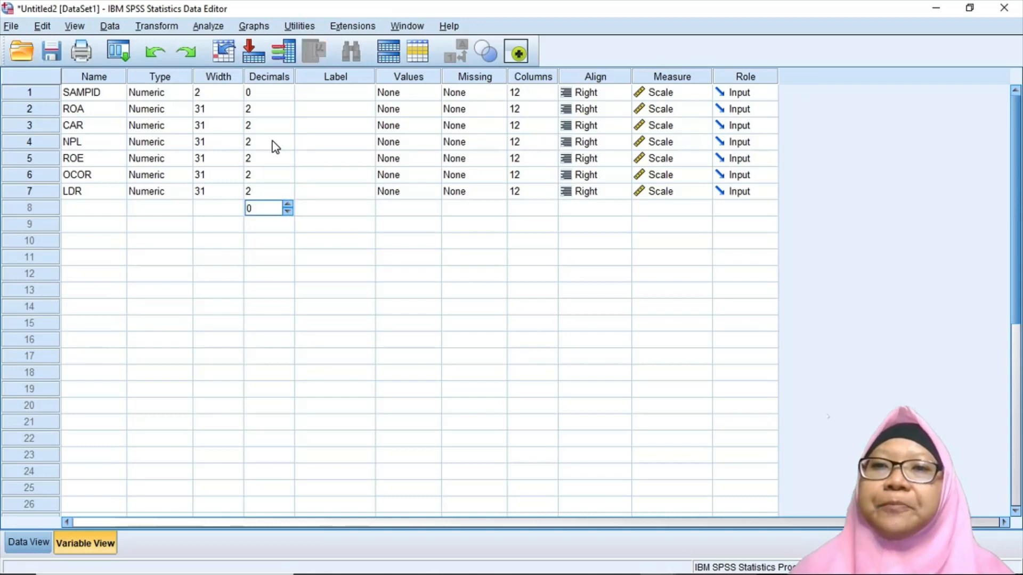
pyautogui.press('Up')
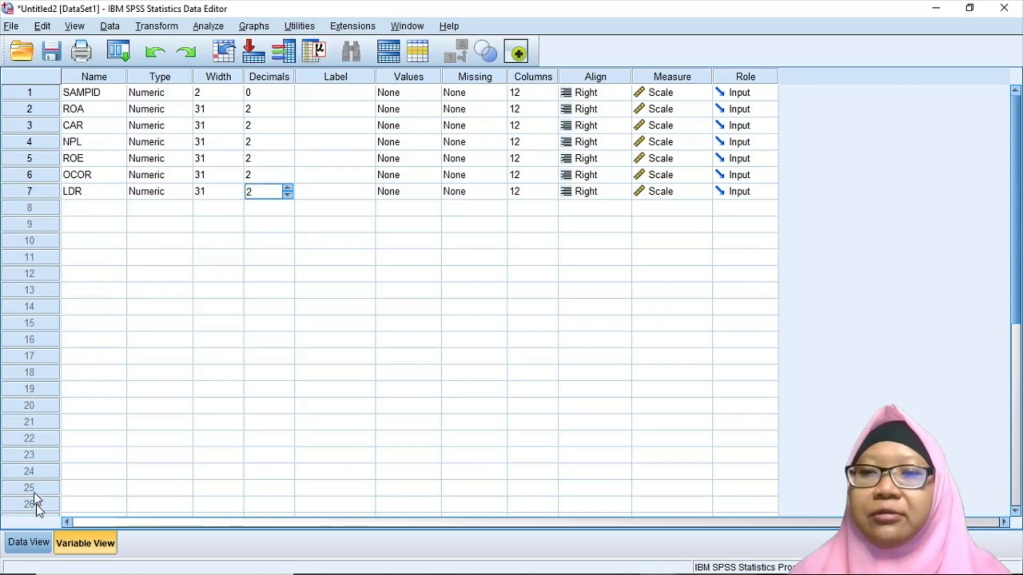
pyautogui.click(38, 542)
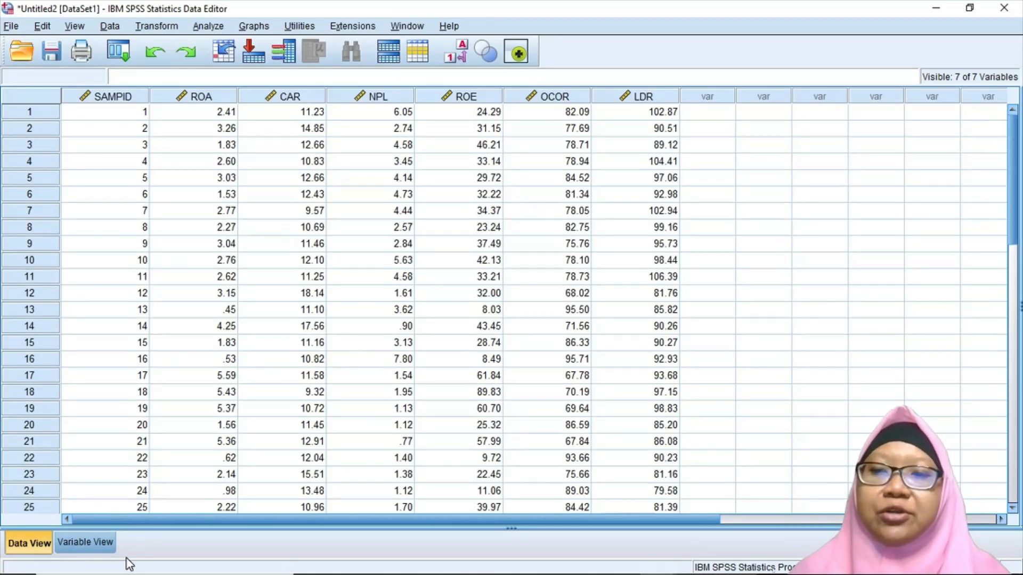
# Step: Return to the variable definitions and label SAMPID as "Sample Identity" and ROA as "Return on Assets"
pyautogui.click(100, 550)
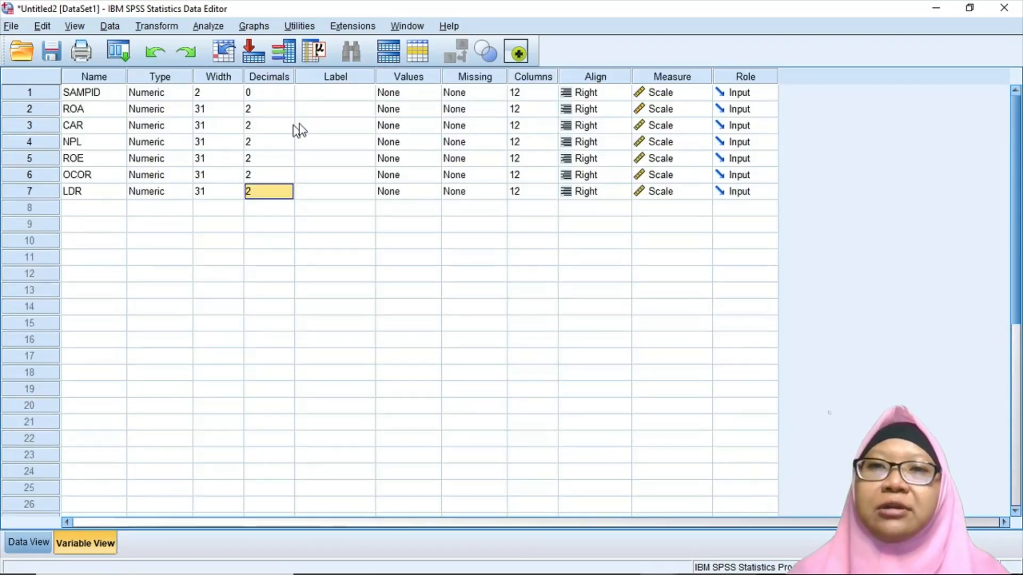
pyautogui.click(322, 94)
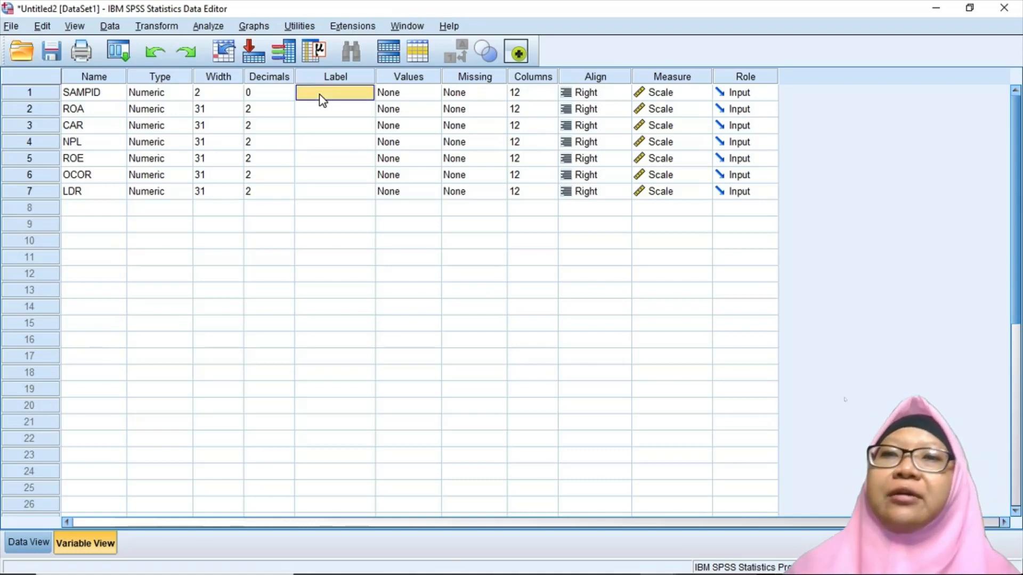
pyautogui.write('Sam')
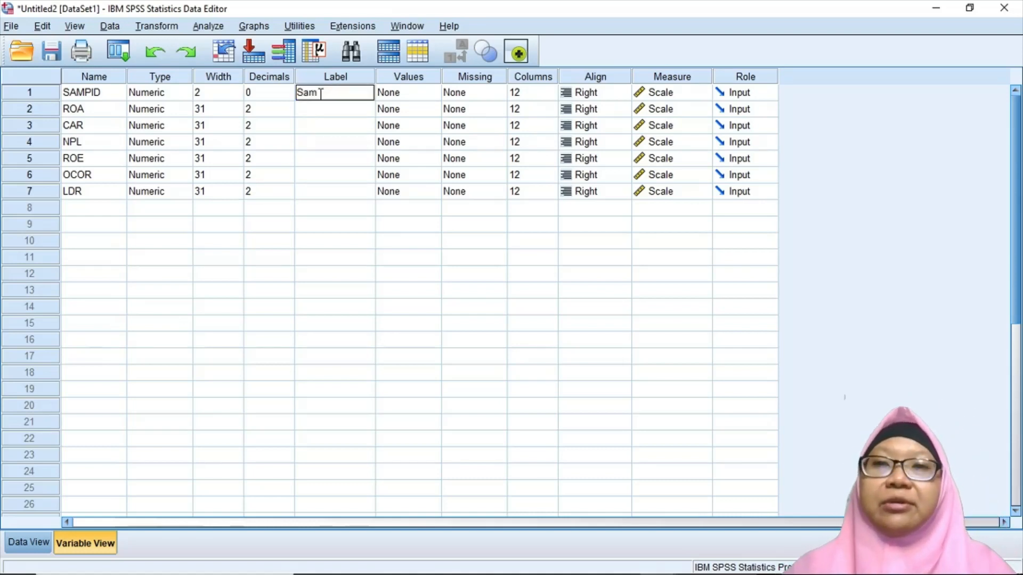
pyautogui.write('ple I')
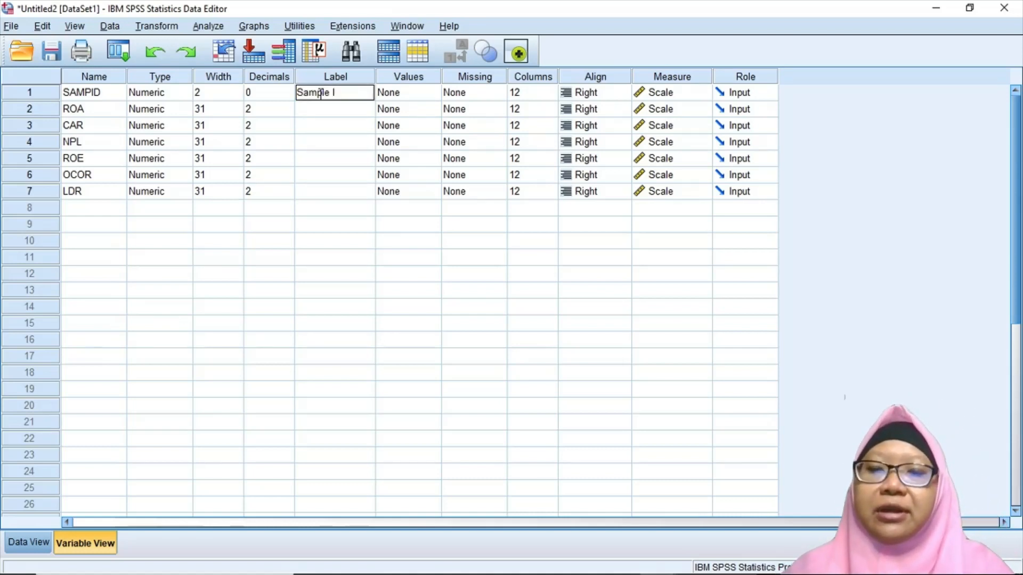
pyautogui.write('dentity')
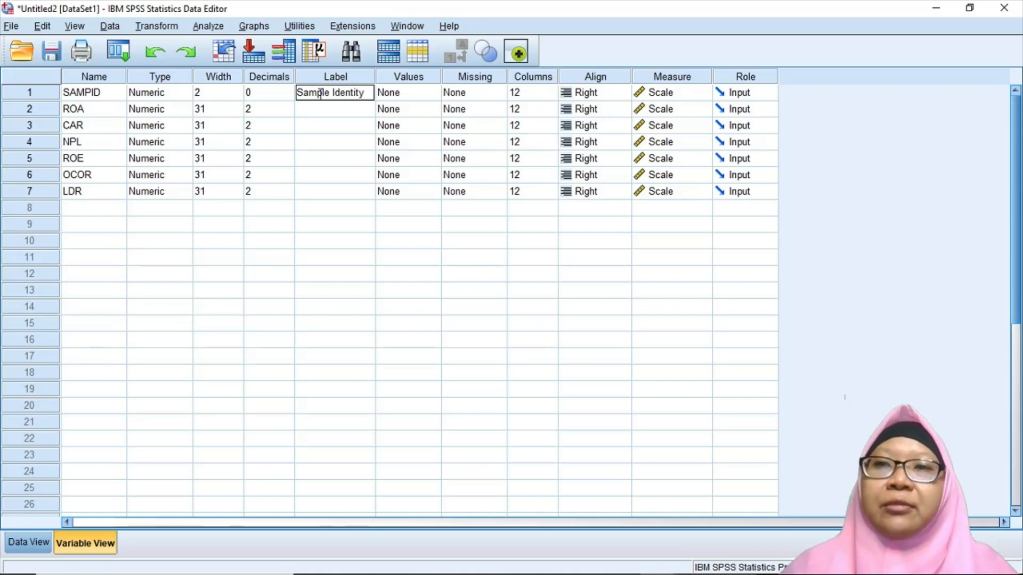
pyautogui.click(311, 113)
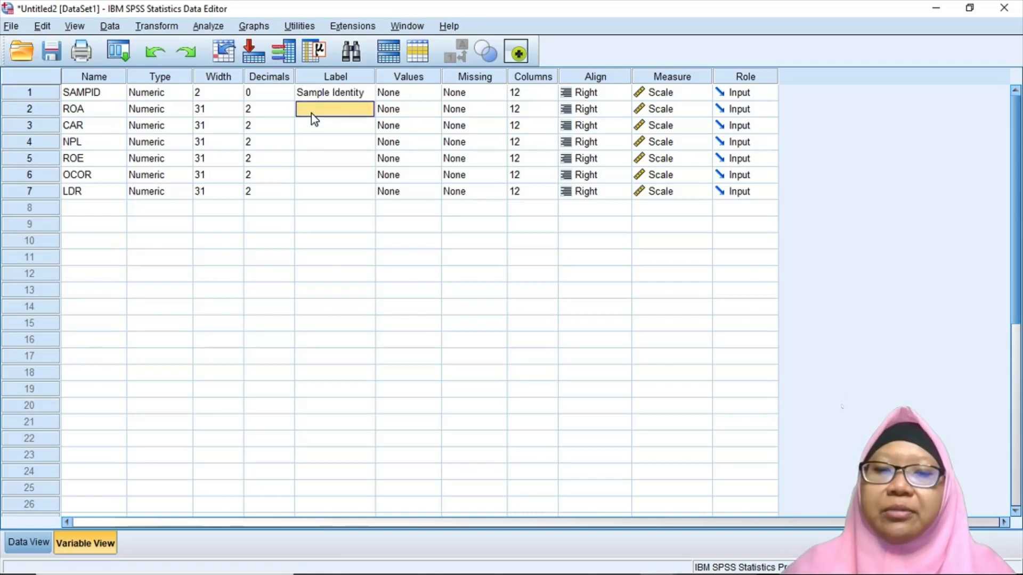
pyautogui.write('Roturn')
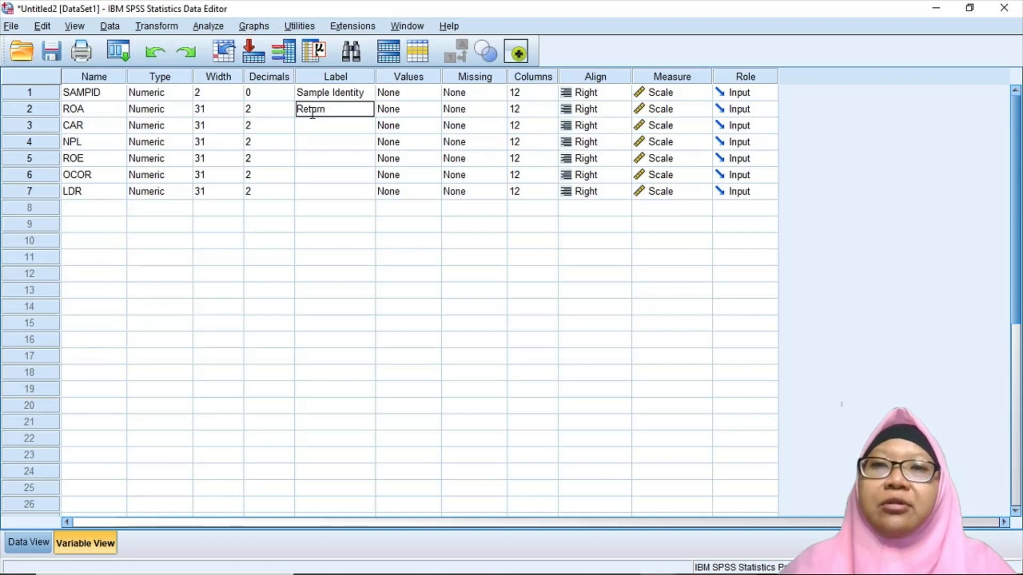
pyautogui.write(' on Assets')
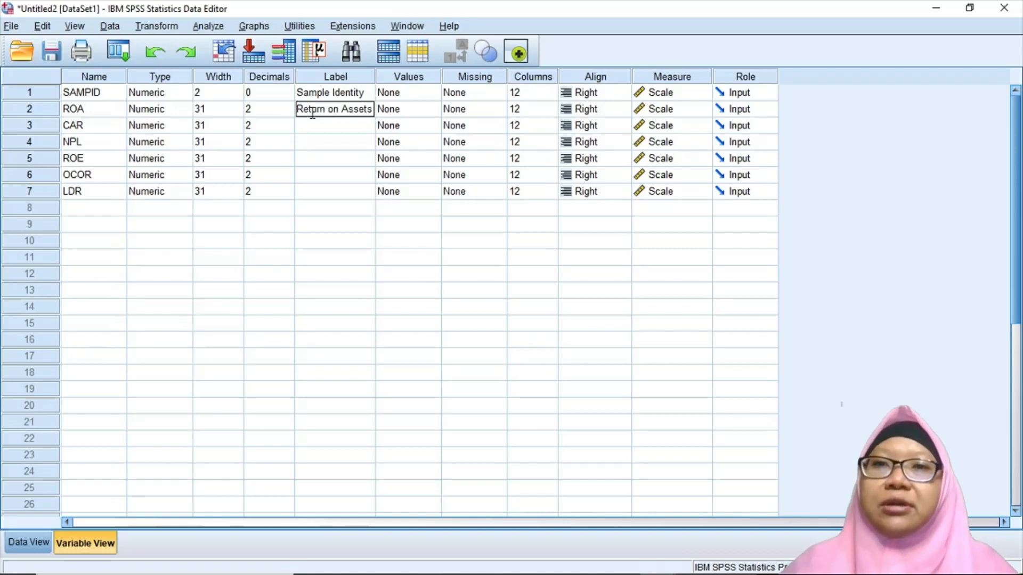
pyautogui.press('Return')
# Step: Label the CAR variable as "Capital Assets Ratio"
pyautogui.write('Capital')
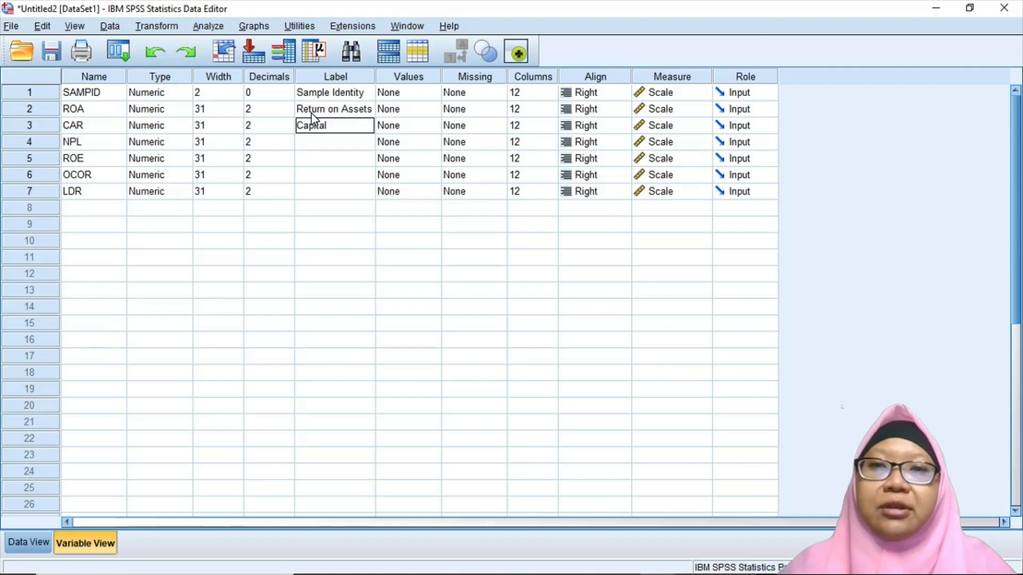
pyautogui.write(' Assets rat')
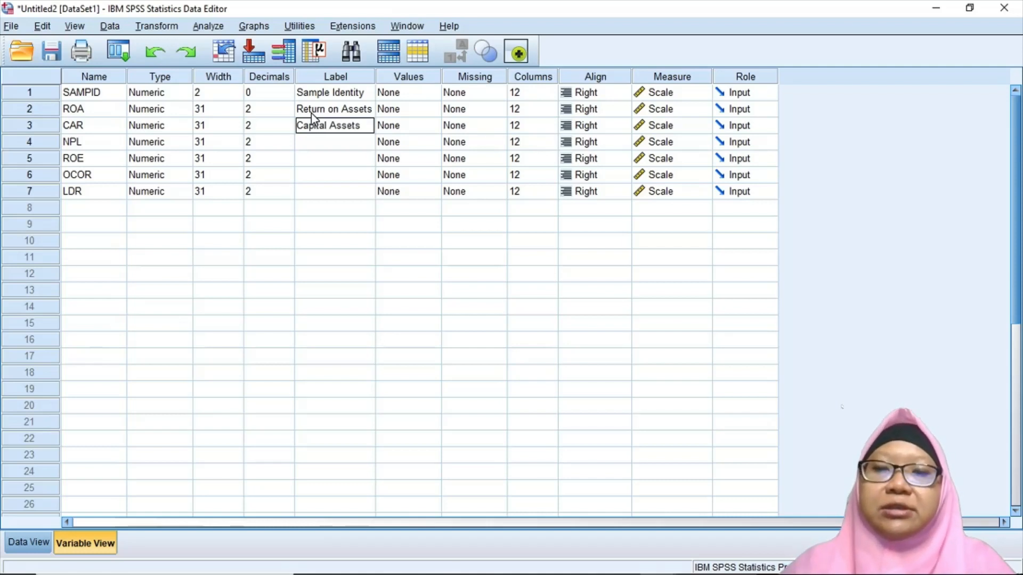
pyautogui.press('BackSpace')
pyautogui.press('BackSpace')
pyautogui.press('BackSpace')
pyautogui.press('BackSpace')
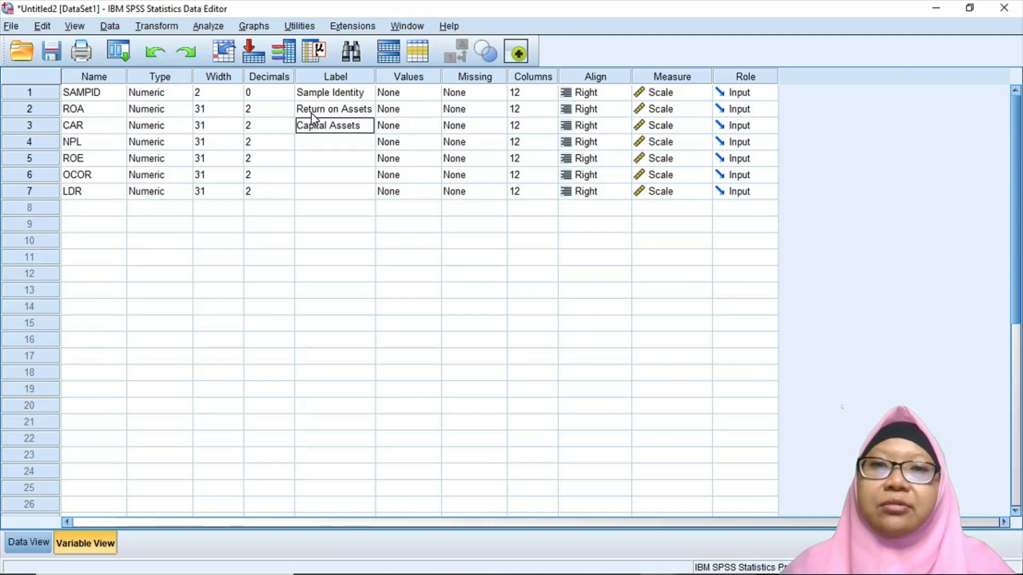
pyautogui.write('Ratio')
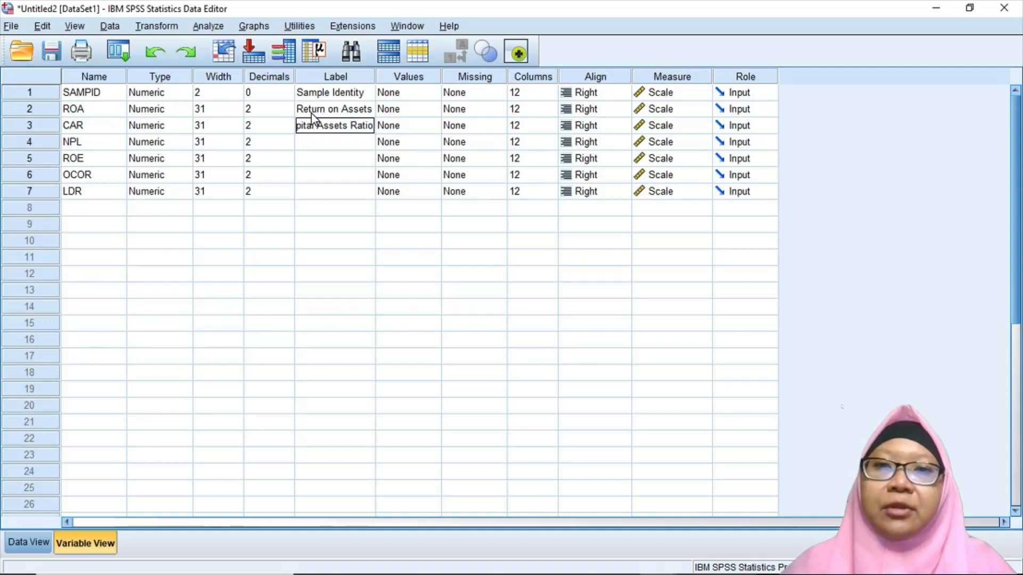
pyautogui.press('Return')
# Step: Label the NPL variable as "Non Performing Loan" and the ROE variable as "Return on Equity"
pyautogui.write('N')
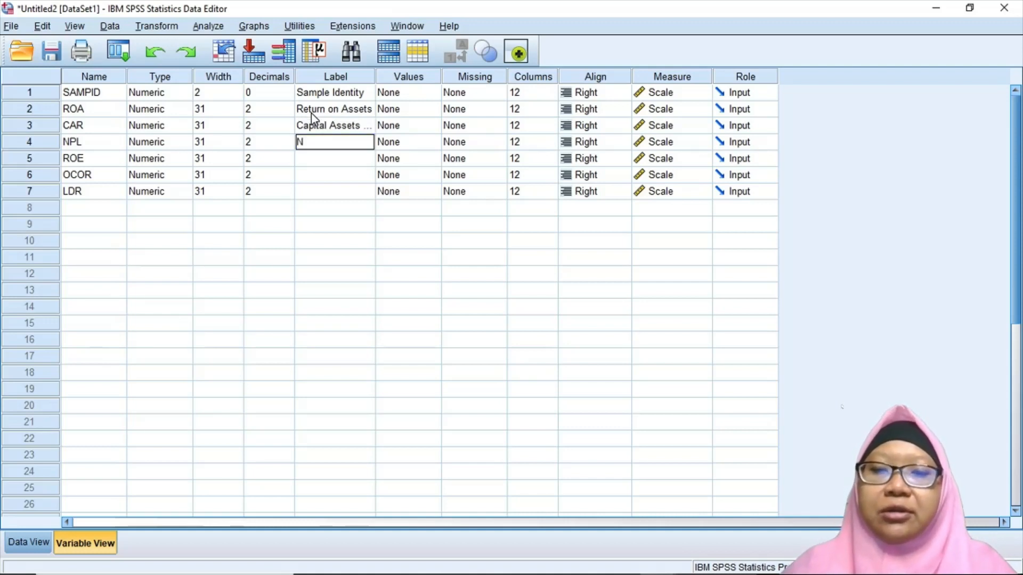
pyautogui.write('on Performing Loa')
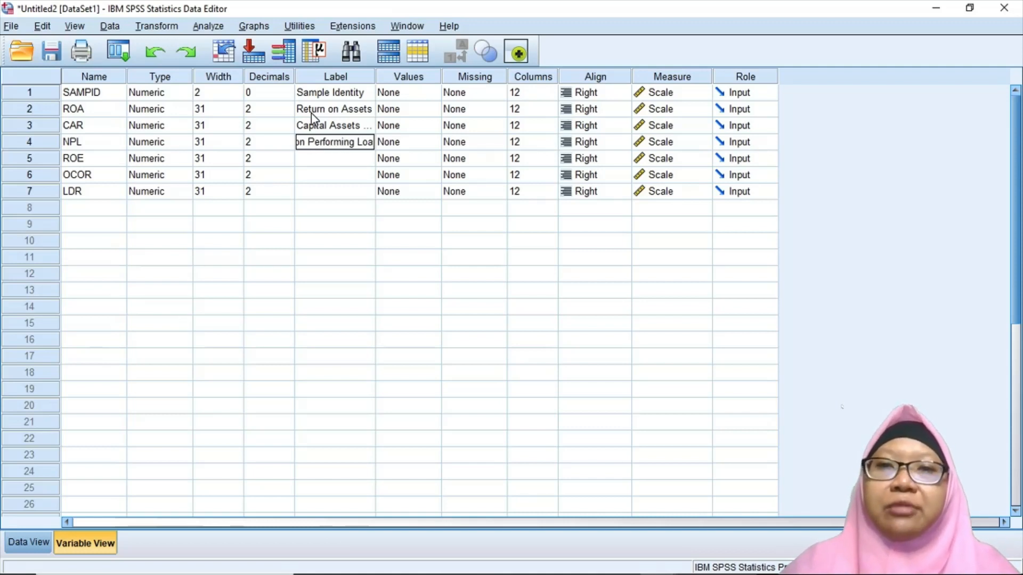
pyautogui.write('n')
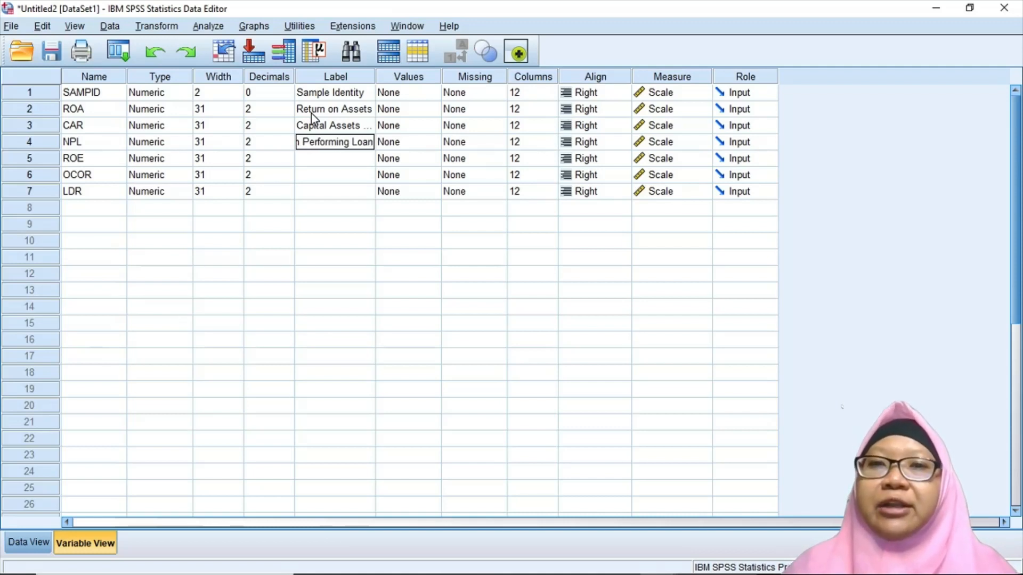
pyautogui.press('Return')
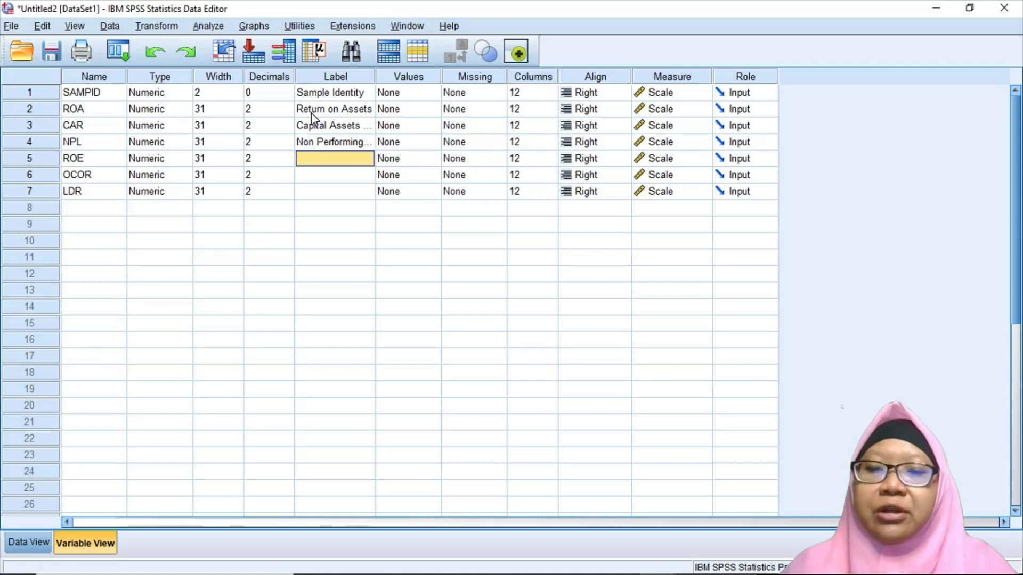
pyautogui.write('Return on')
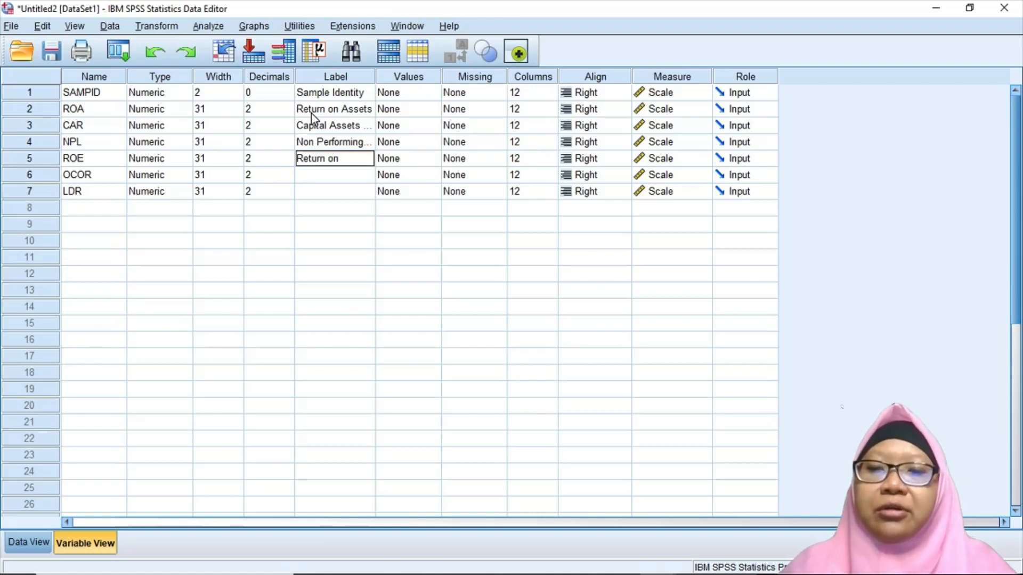
pyautogui.write(' Equity')
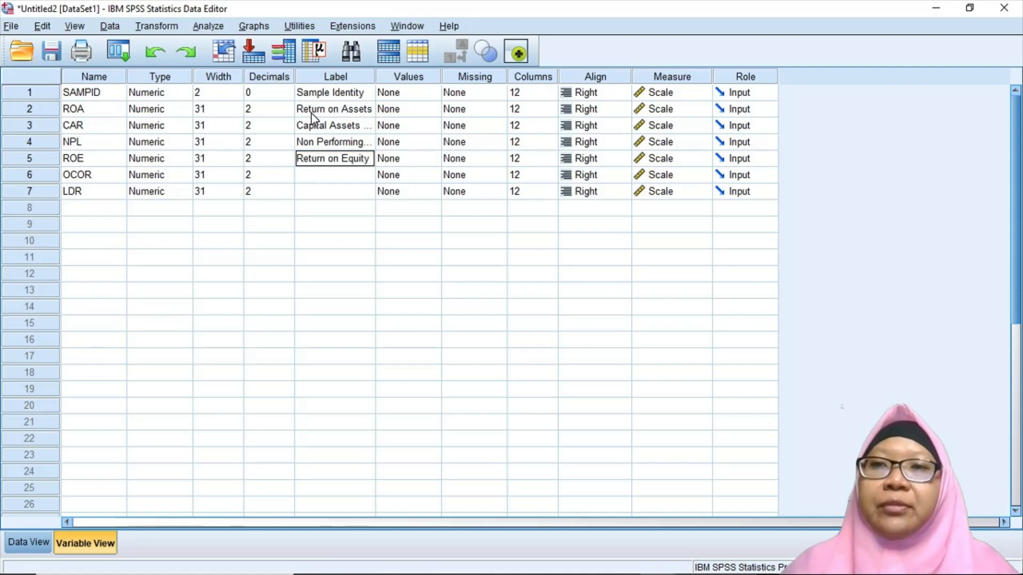
pyautogui.press('Return')
# Step: Label the OCOR variable as "Ratio of Operating Cost and Operating Revenue"
pyautogui.write('Op')
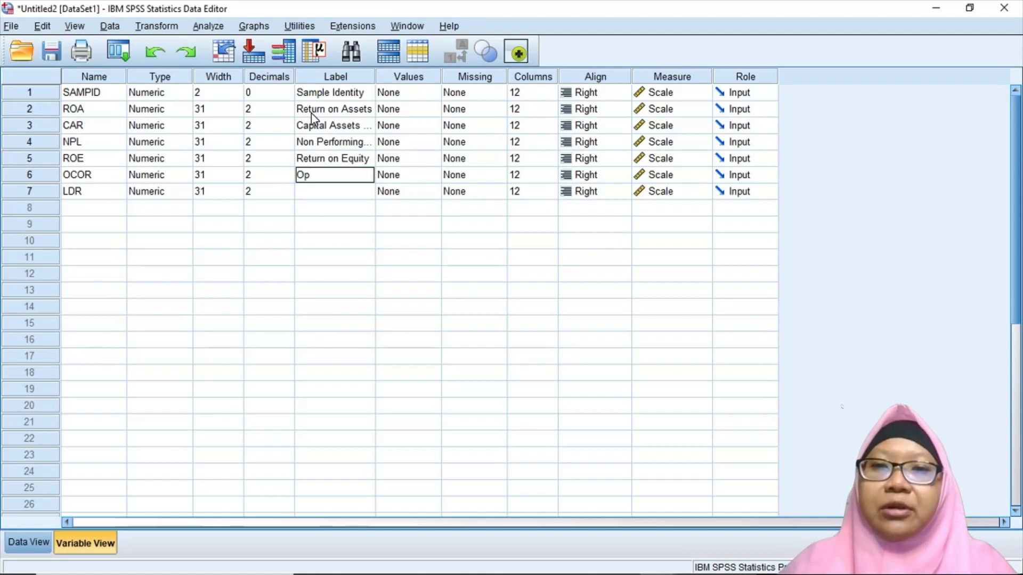
pyautogui.press('BackSpace')
pyautogui.press('BackSpace')
pyautogui.write('Ratio')
pyautogui.press('BackSpace')
pyautogui.press('BackSpace')
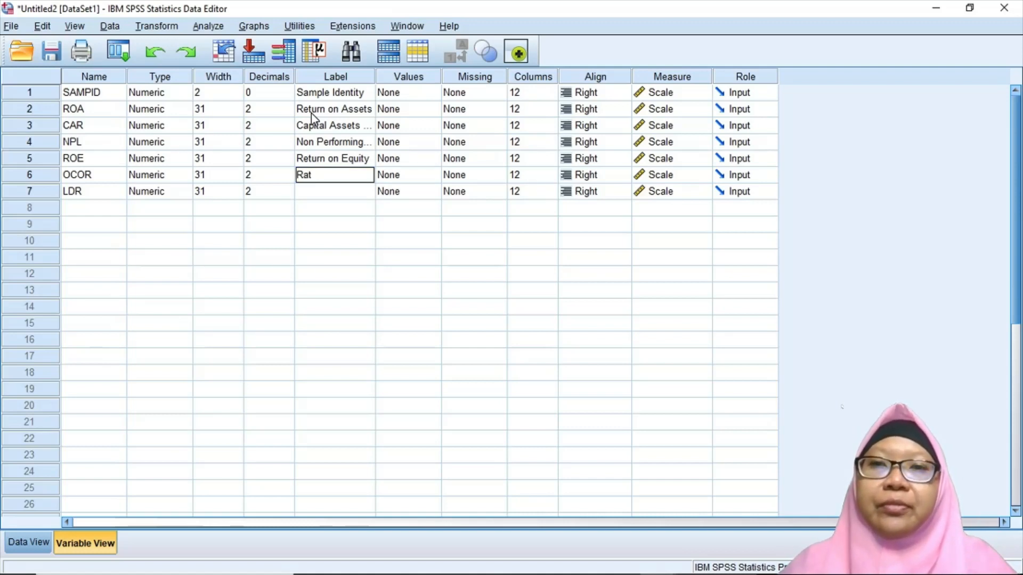
pyautogui.write('io')
pyautogui.write(' of Fe')
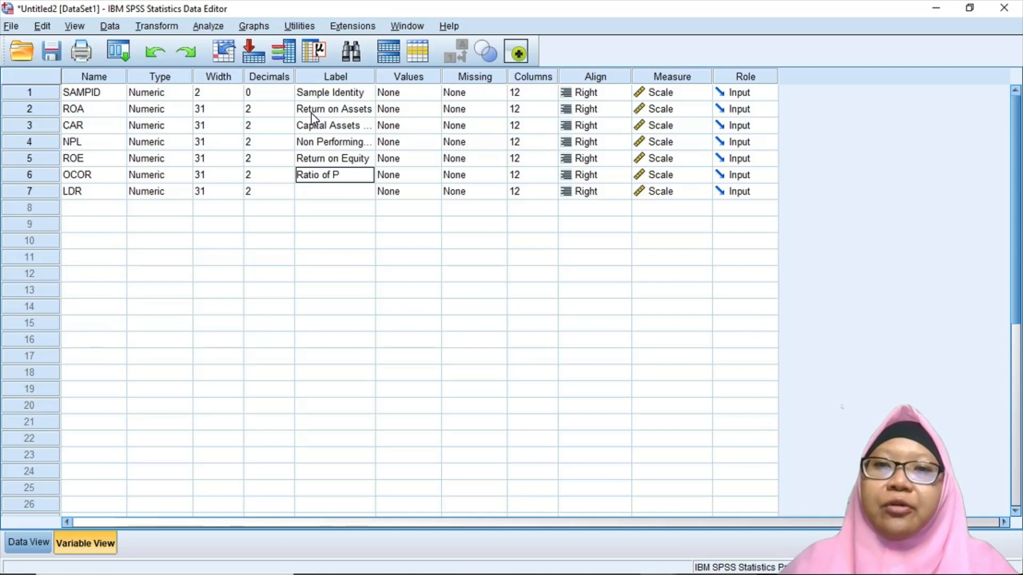
pyautogui.press('BackSpace')
pyautogui.press('BackSpace')
pyautogui.write('Opera')
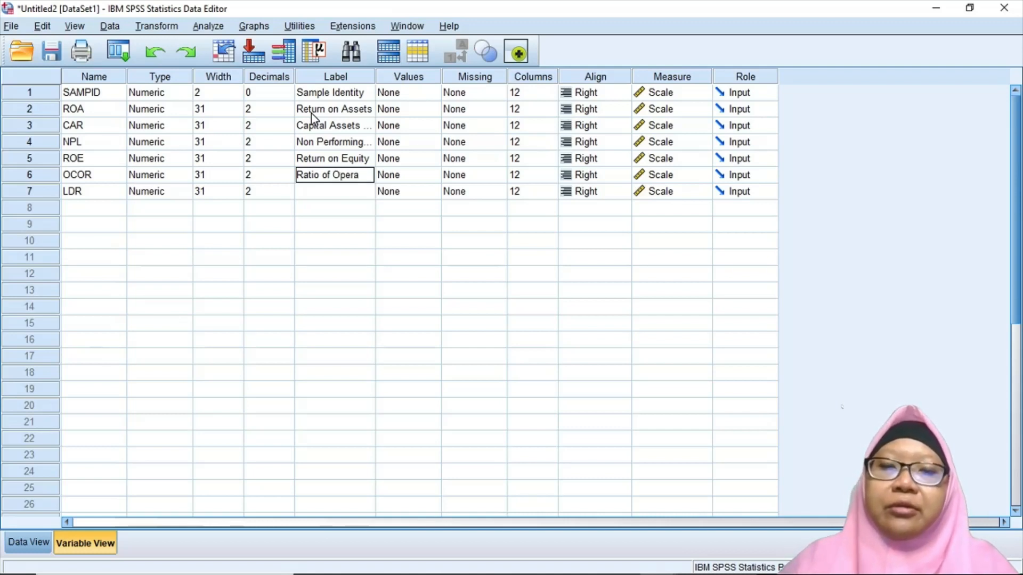
pyautogui.write('ting Cos')
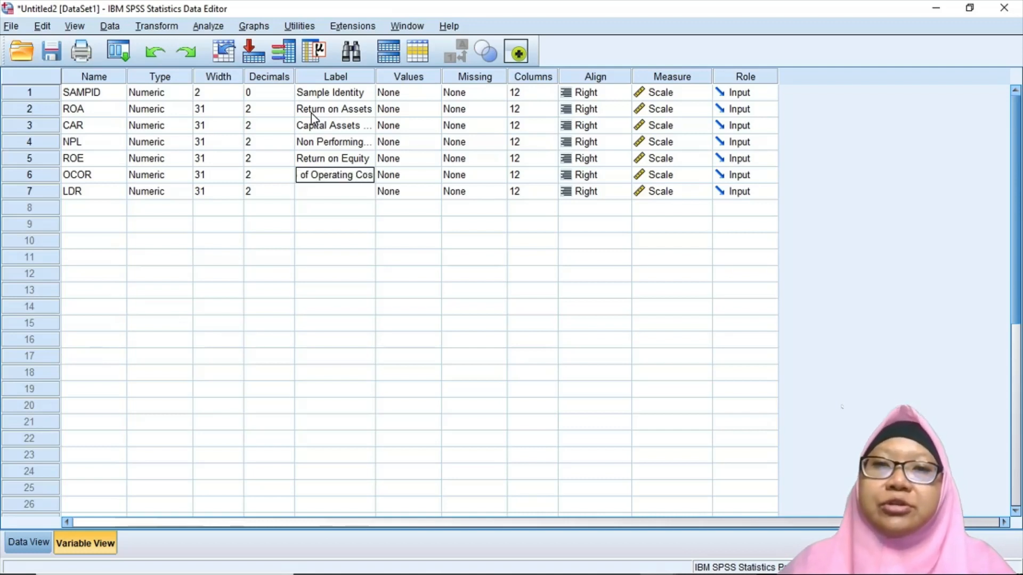
pyautogui.write('t and')
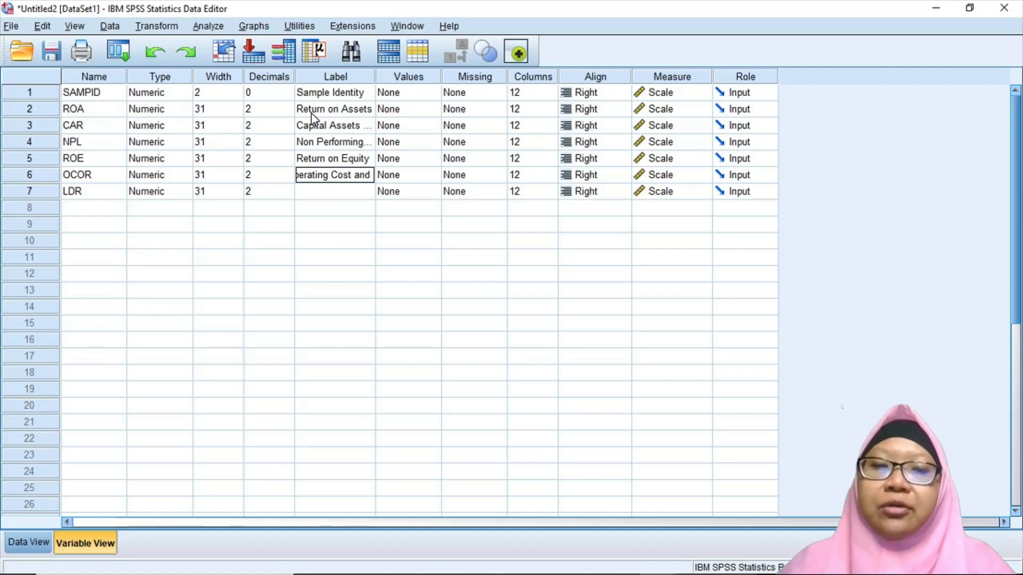
pyautogui.write(' Operating R')
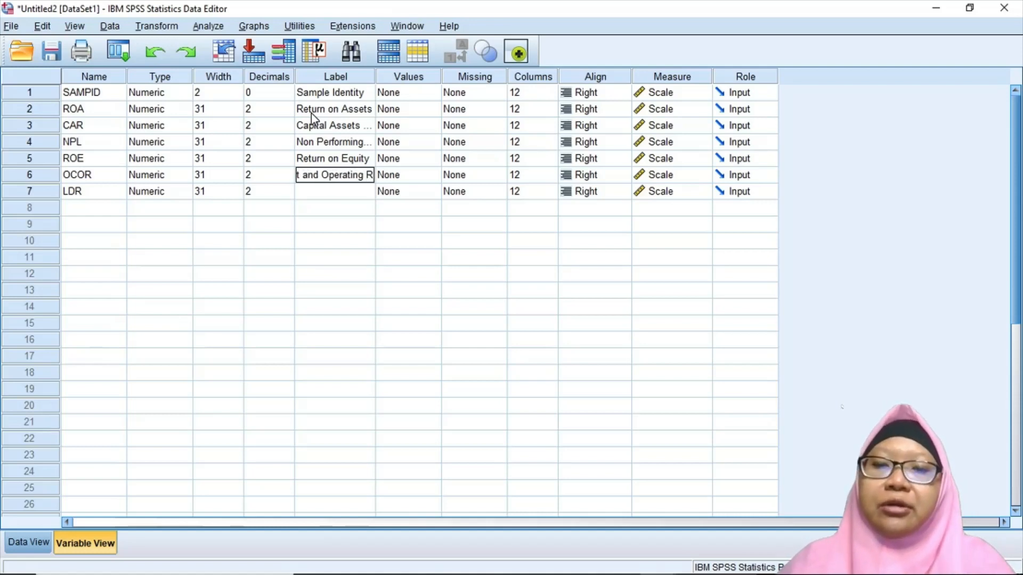
pyautogui.write('evenue')
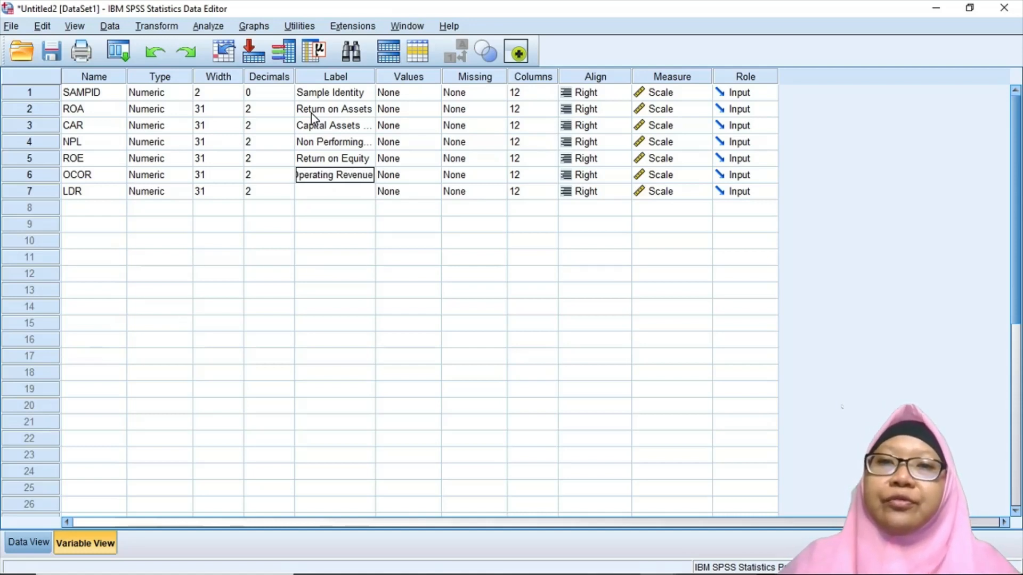
pyautogui.press('Return')
# Step: Label the LDR variable as "Loan to Deposit Ratio"
pyautogui.write('Loan')
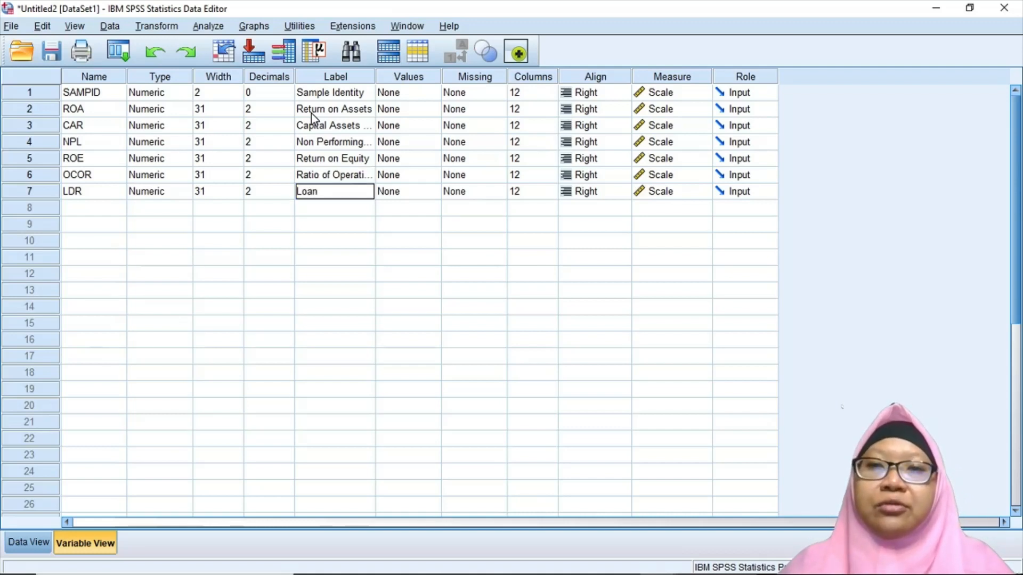
pyautogui.write(' to')
pyautogui.press('BackSpace')
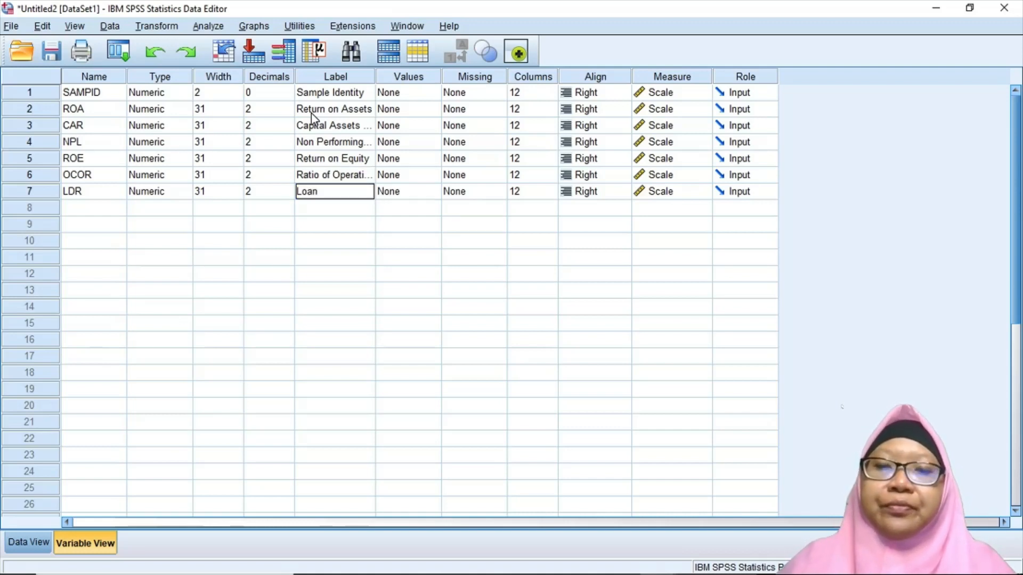
pyautogui.write('to Depos')
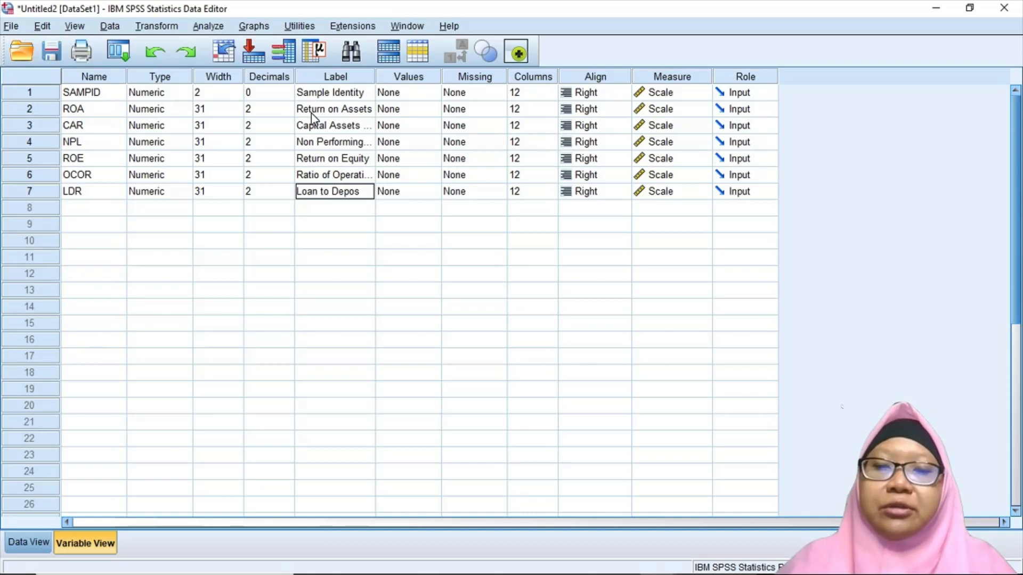
pyautogui.write('it Ration')
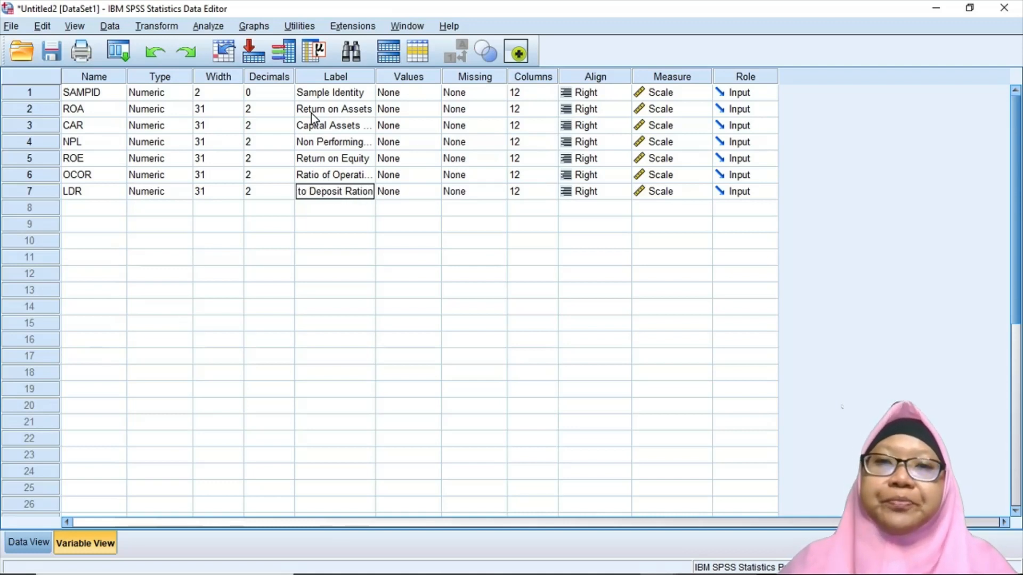
pyautogui.press('BackSpace')
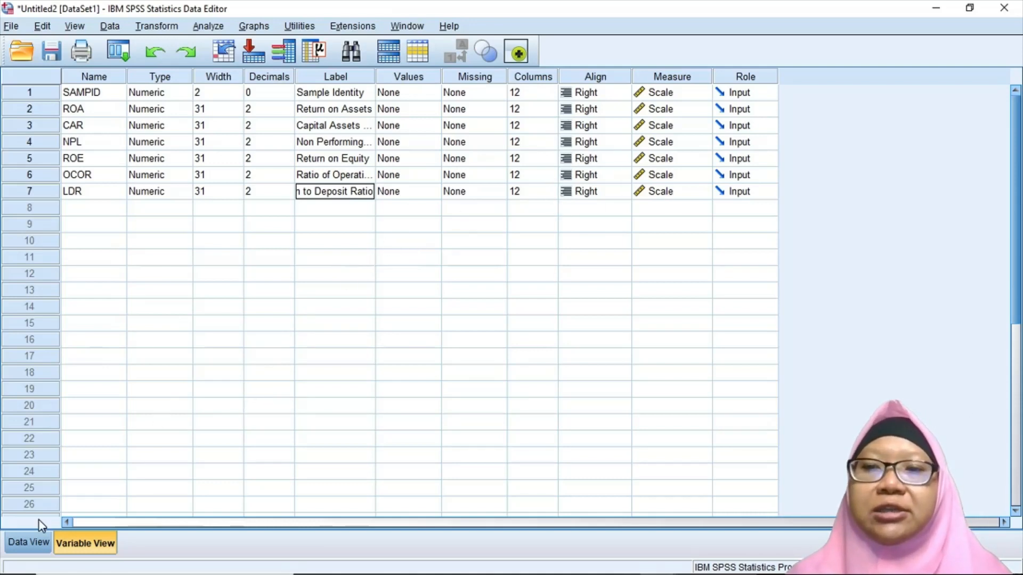
# Step: Set up a Descriptives analysis in the data view with ROA, CAR, NPL, ROE, OCOR and LDR as its variables
pyautogui.click(26, 549)
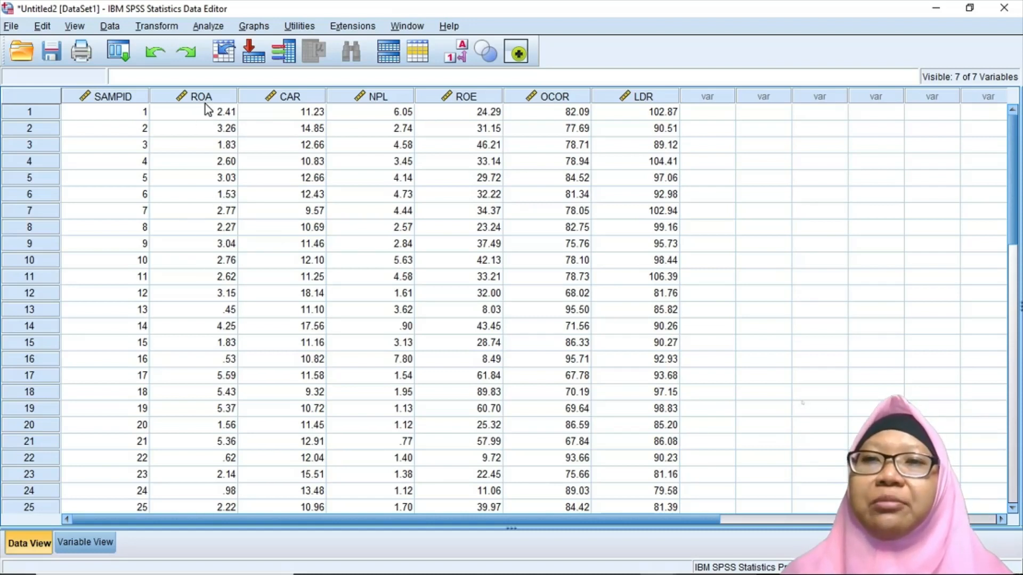
pyautogui.click(209, 27)
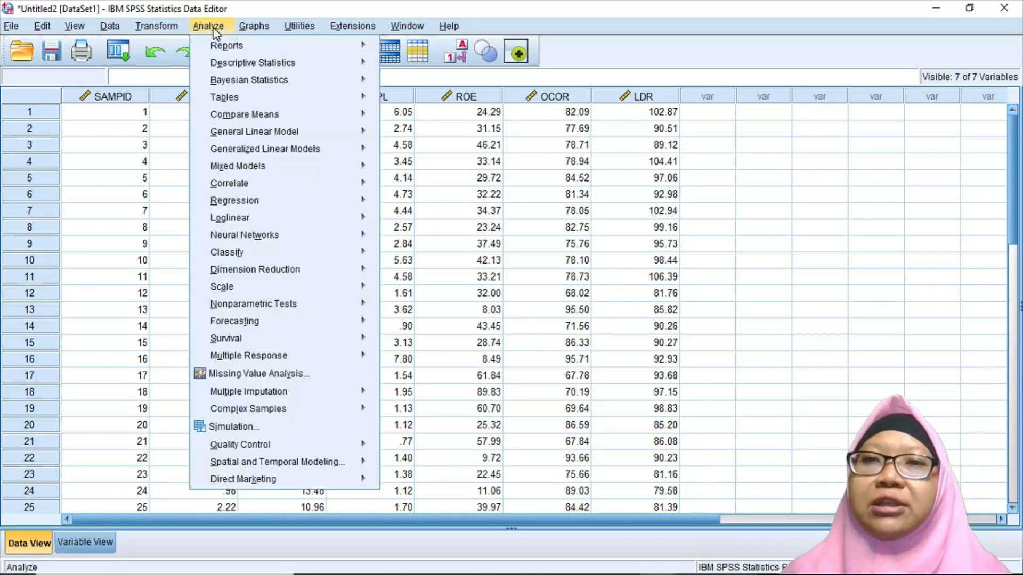
pyautogui.moveTo(218, 67)
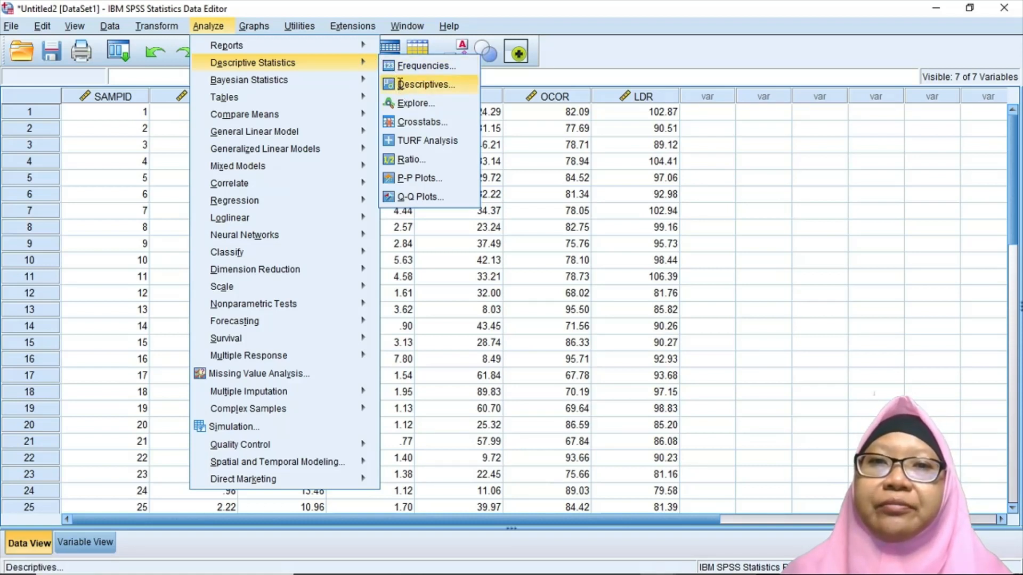
pyautogui.click(421, 84)
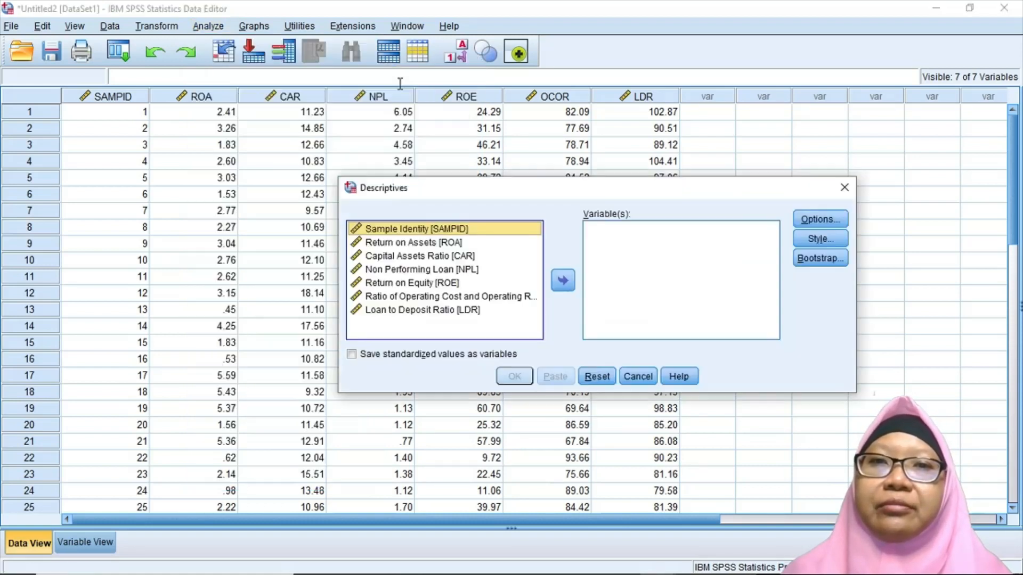
pyautogui.click(482, 245)
pyautogui.hotkey('shift', 'Down')
pyautogui.hotkey('shift', 'Down')
pyautogui.hotkey('shift', 'Down')
pyautogui.hotkey('shift', 'Down')
pyautogui.hotkey('shift', 'Down')
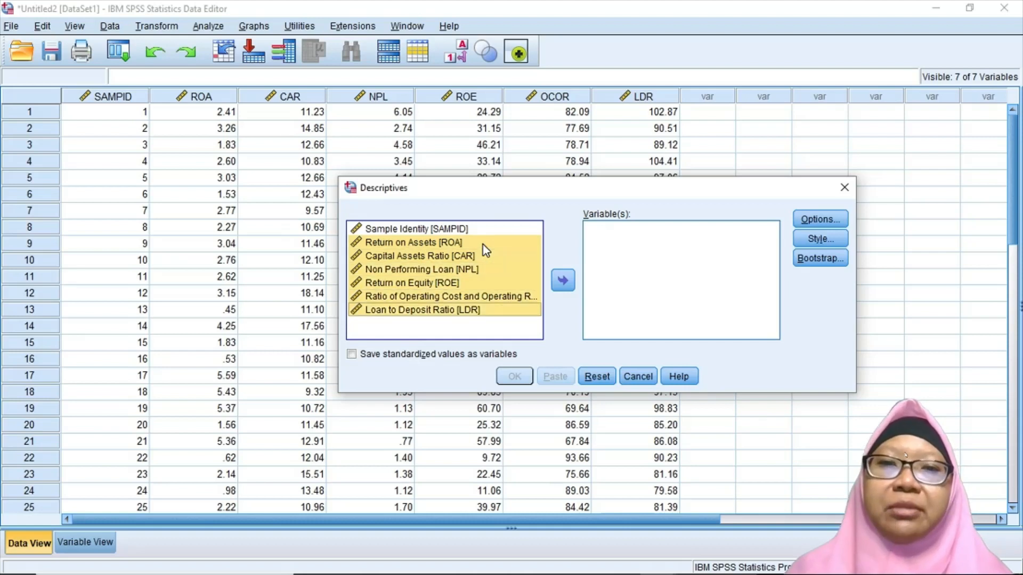
pyautogui.click(564, 281)
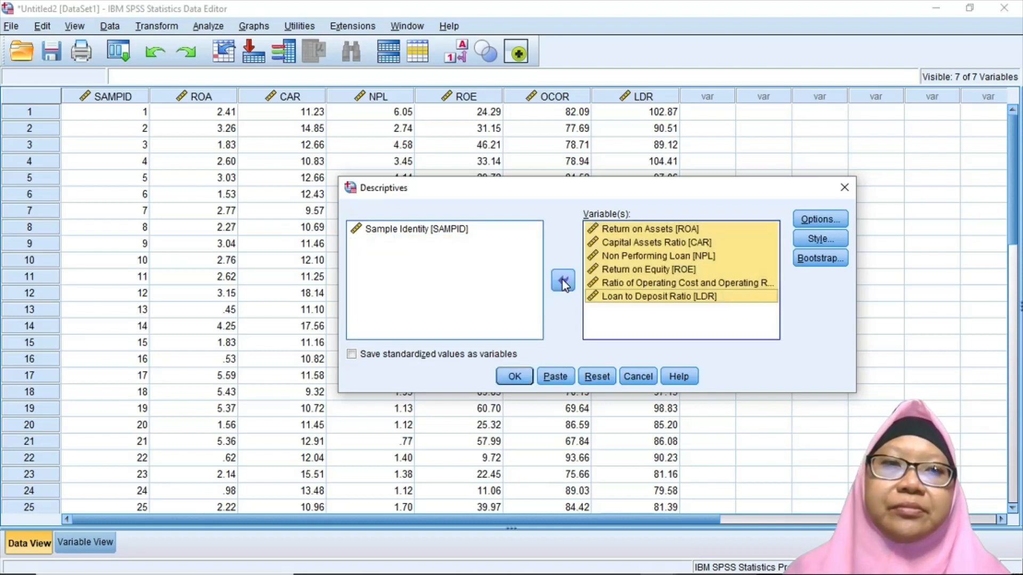
# Step: Add S.E. mean, kurtosis and skewness to the descriptive statistics options and run the analysis
pyautogui.click(818, 225)
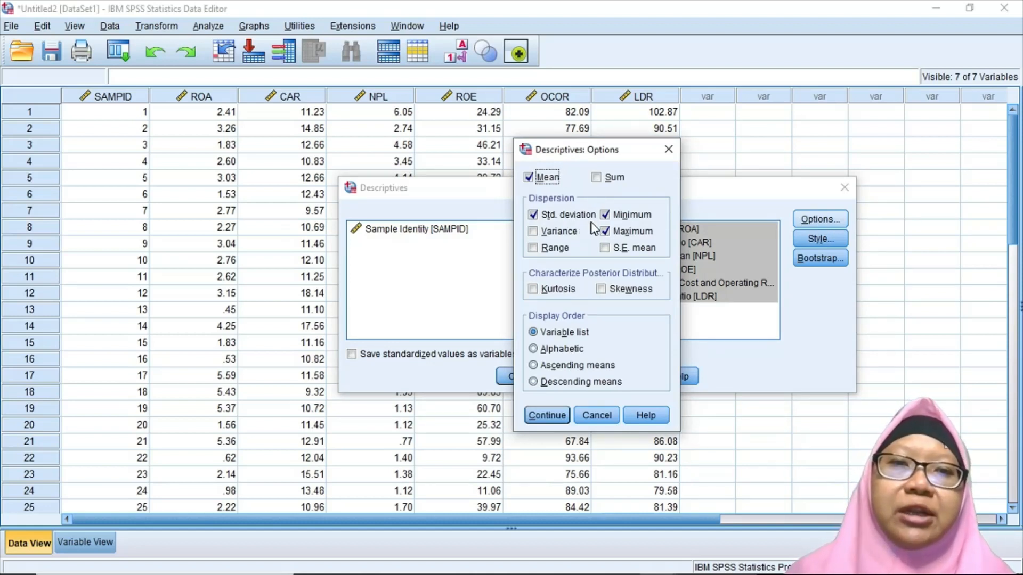
pyautogui.click(605, 248)
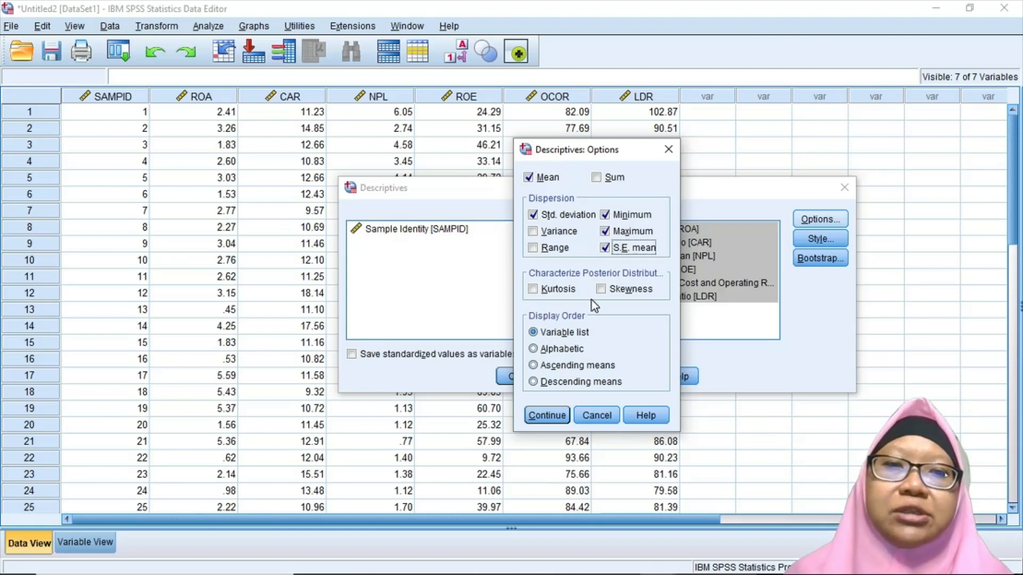
pyautogui.click(554, 293)
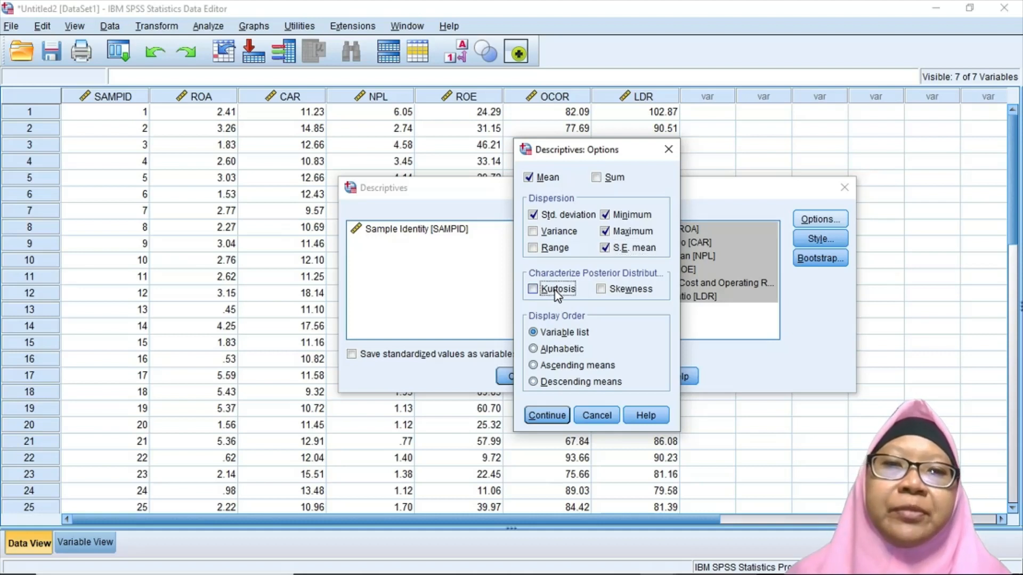
pyautogui.click(617, 291)
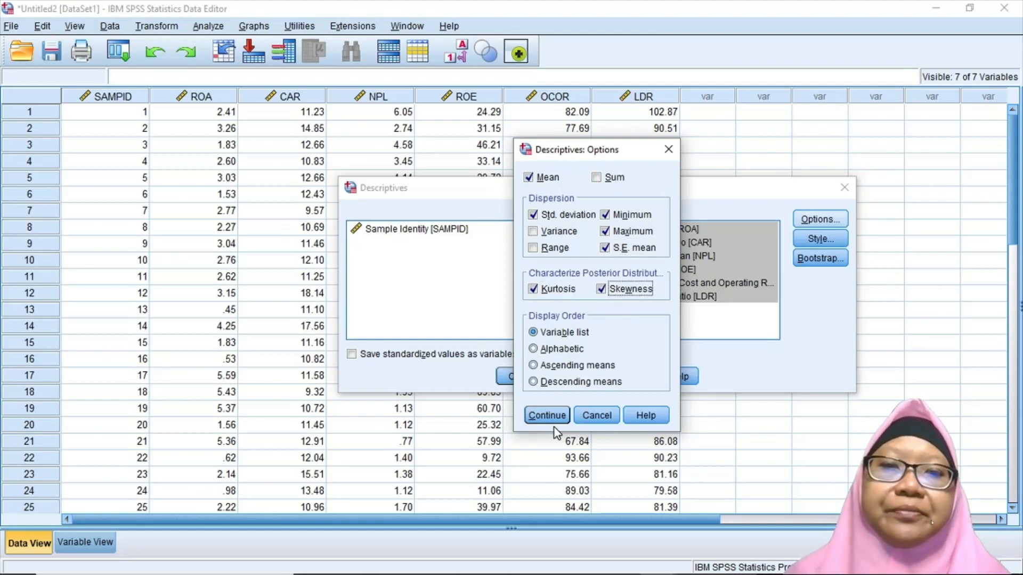
pyautogui.click(547, 415)
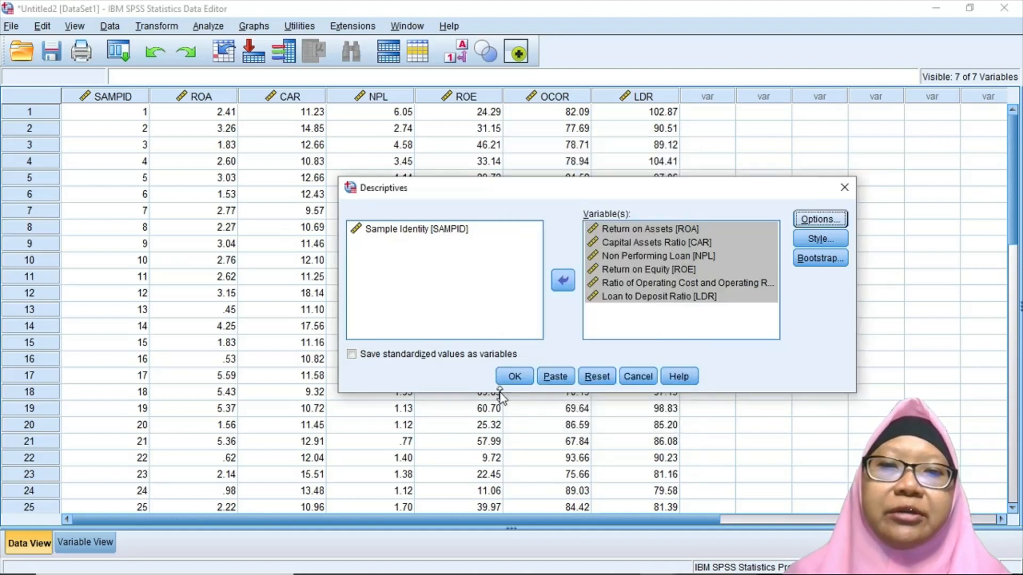
pyautogui.click(512, 380)
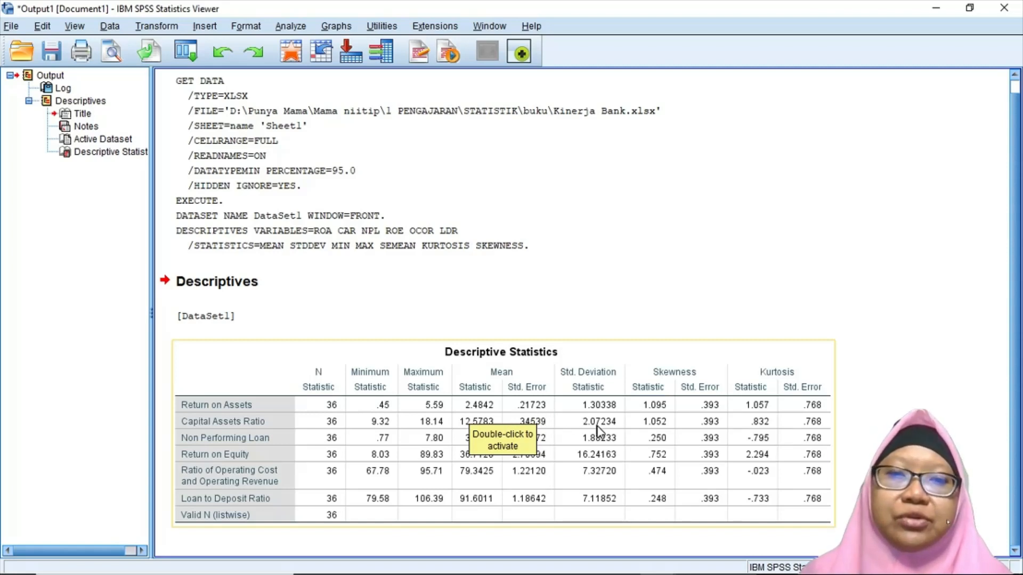
# Step: Examine the Descriptive Statistics table in the output and return to the Untitled2 dataset window
pyautogui.click(609, 351)
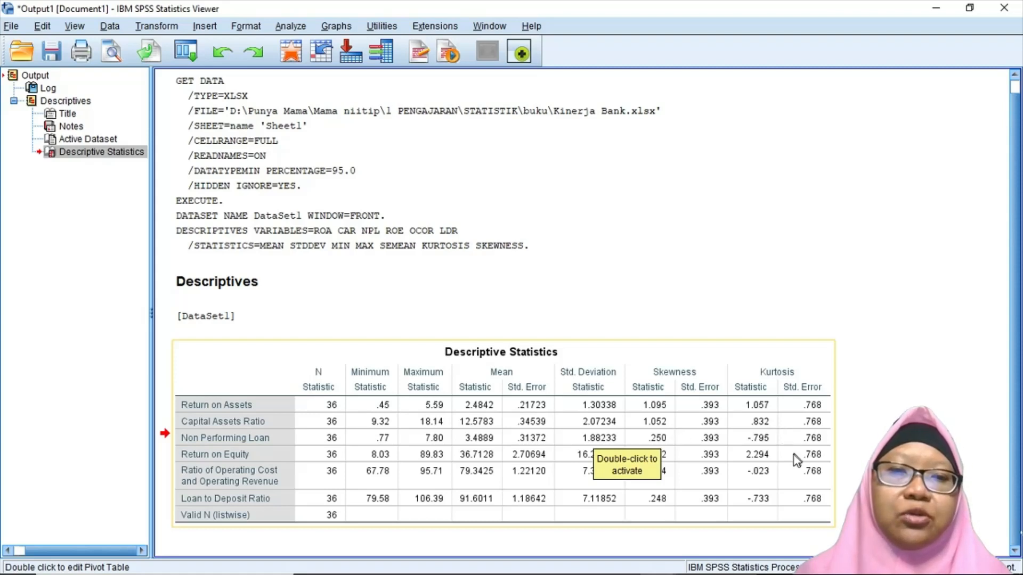
pyautogui.click(839, 456)
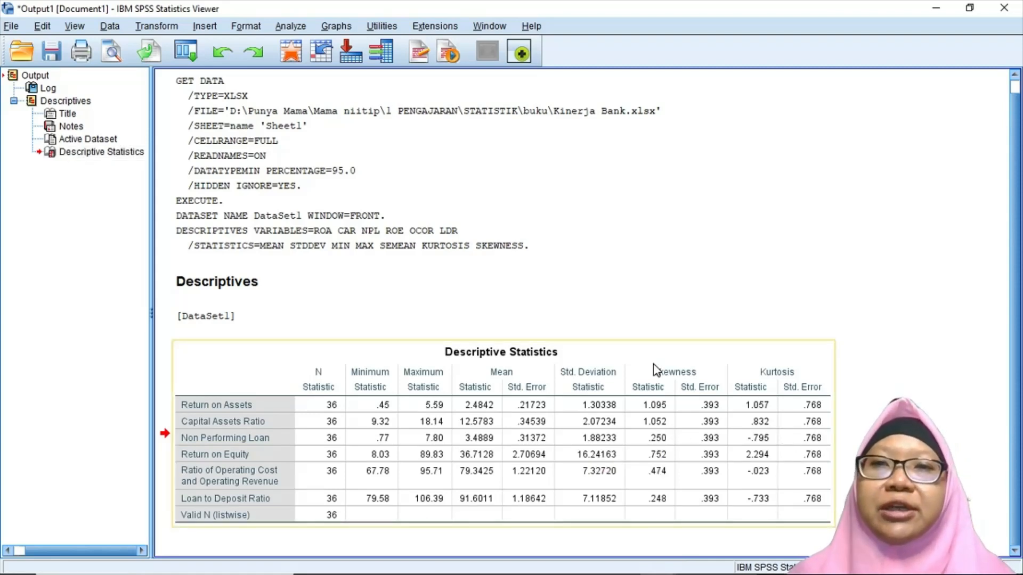
pyautogui.click(351, 110)
pyautogui.click(427, 320)
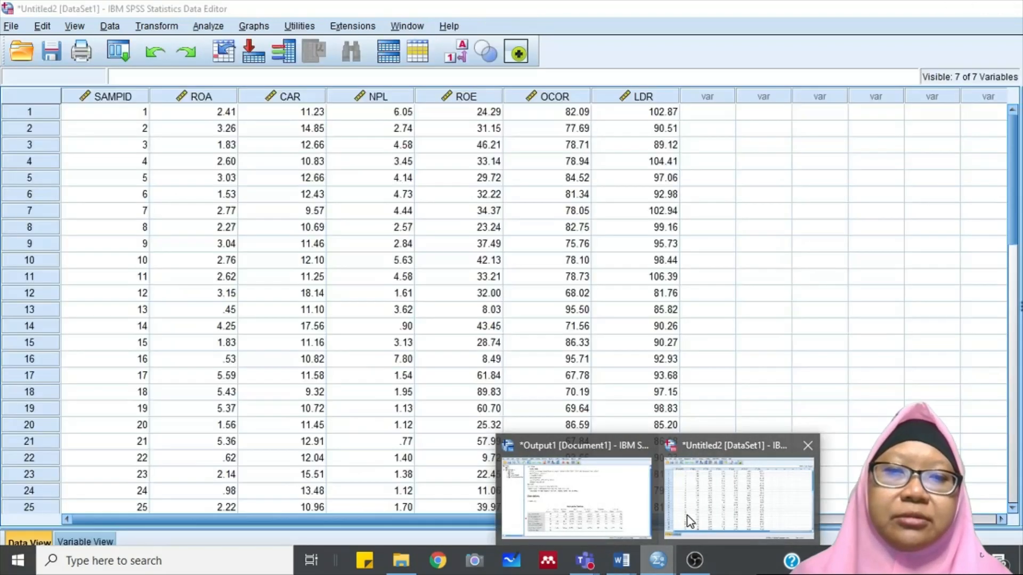
pyautogui.click(688, 519)
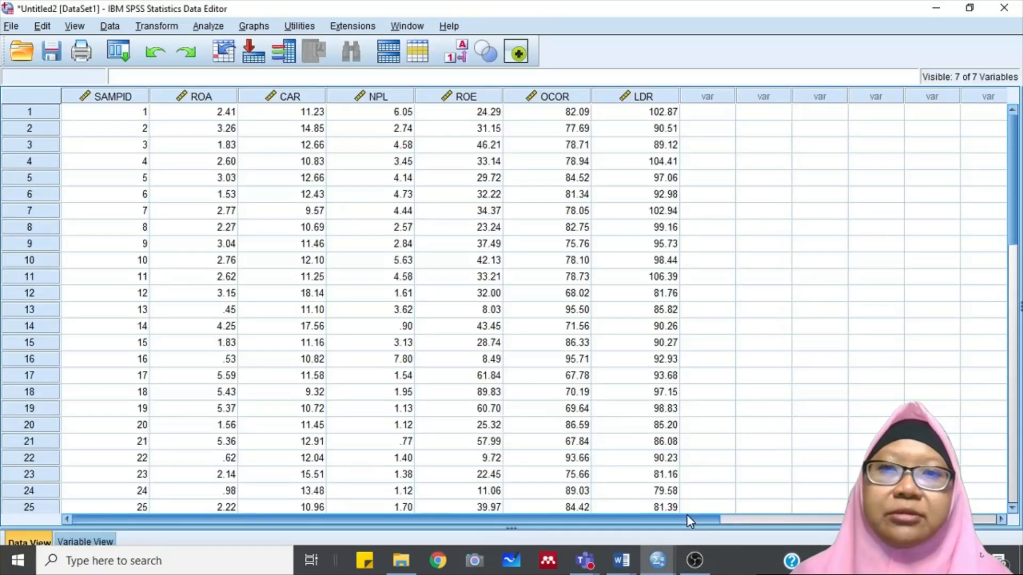
# Step: Start a Linear Regression analysis with Return on Assets (ROA) as the dependent variable
pyautogui.click(217, 28)
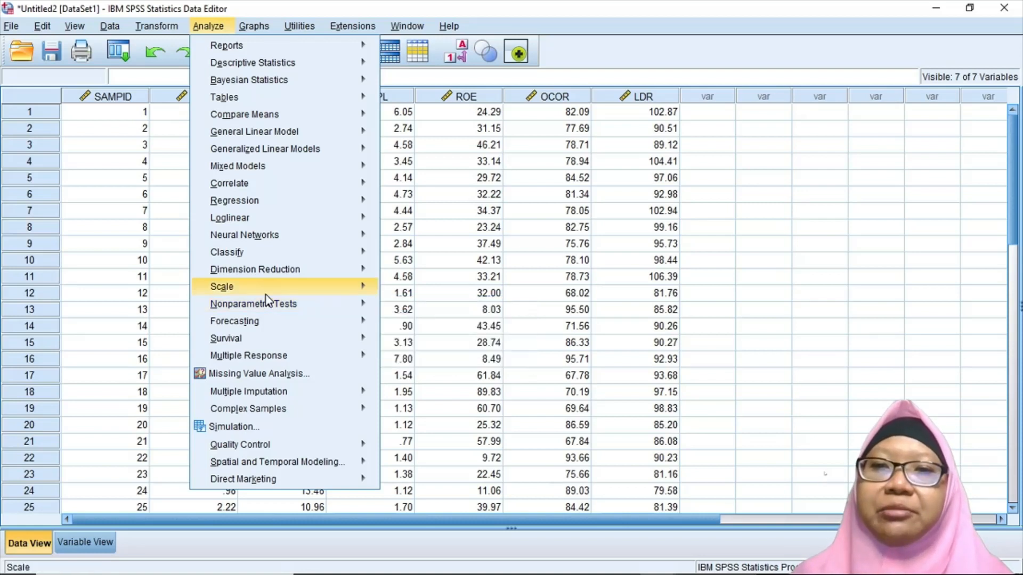
pyautogui.moveTo(267, 295)
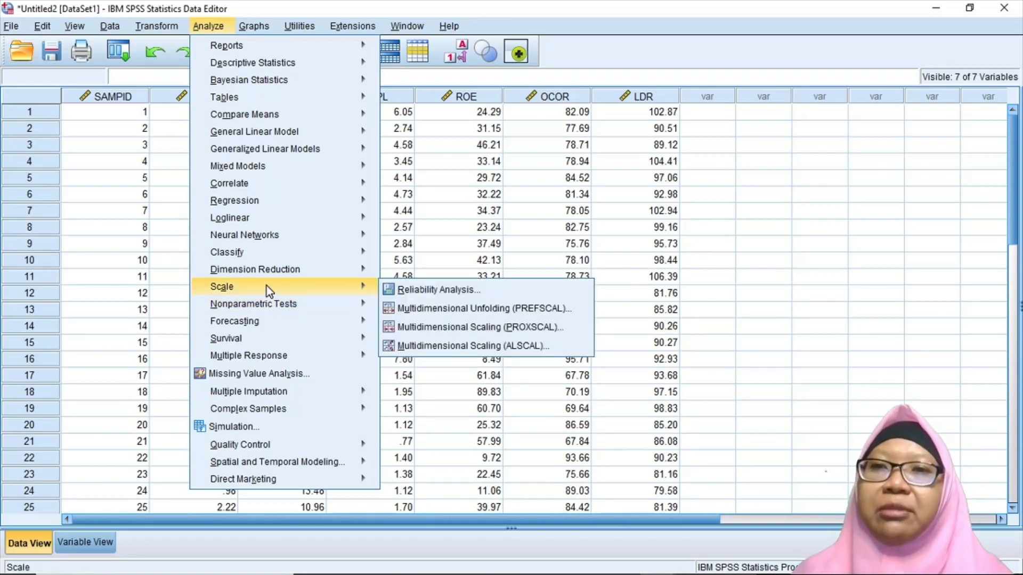
pyautogui.moveTo(274, 147)
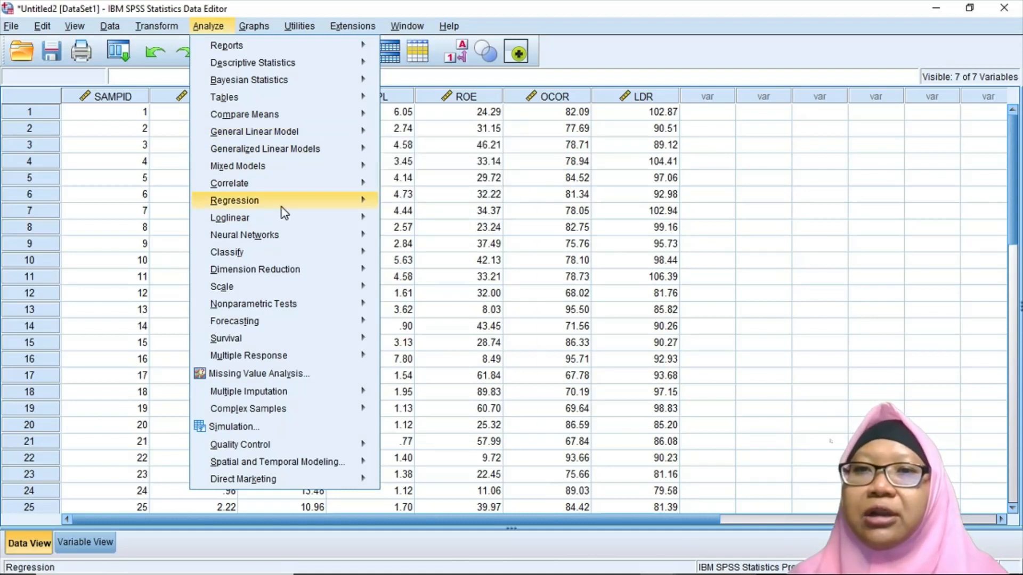
pyautogui.moveTo(362, 208)
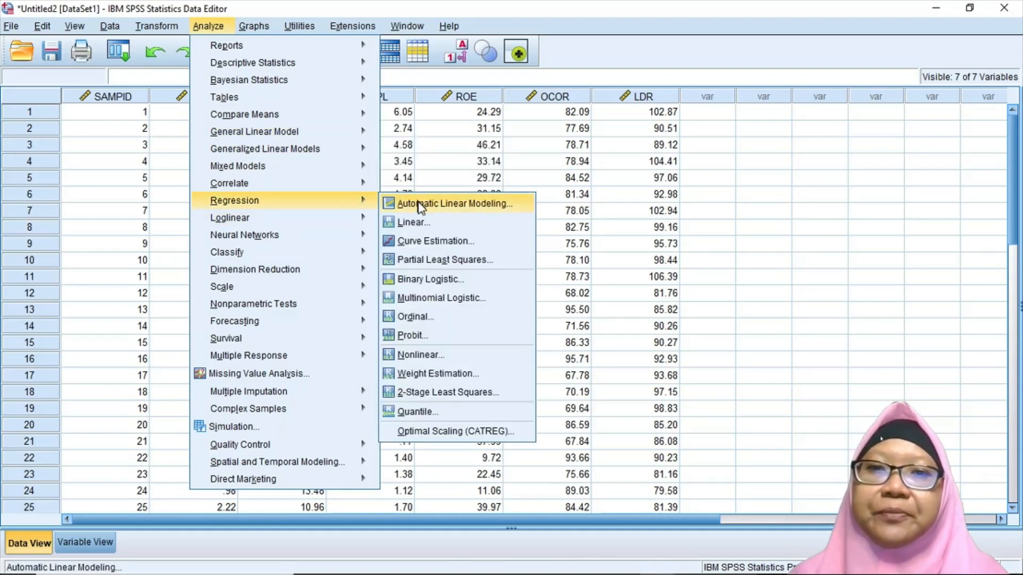
pyautogui.click(423, 222)
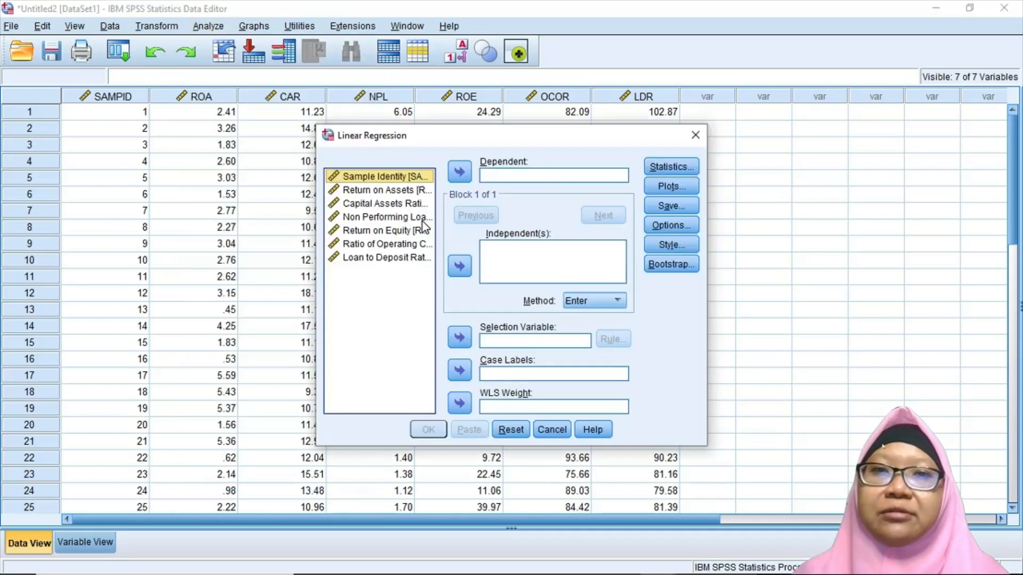
pyautogui.click(379, 191)
pyautogui.click(460, 173)
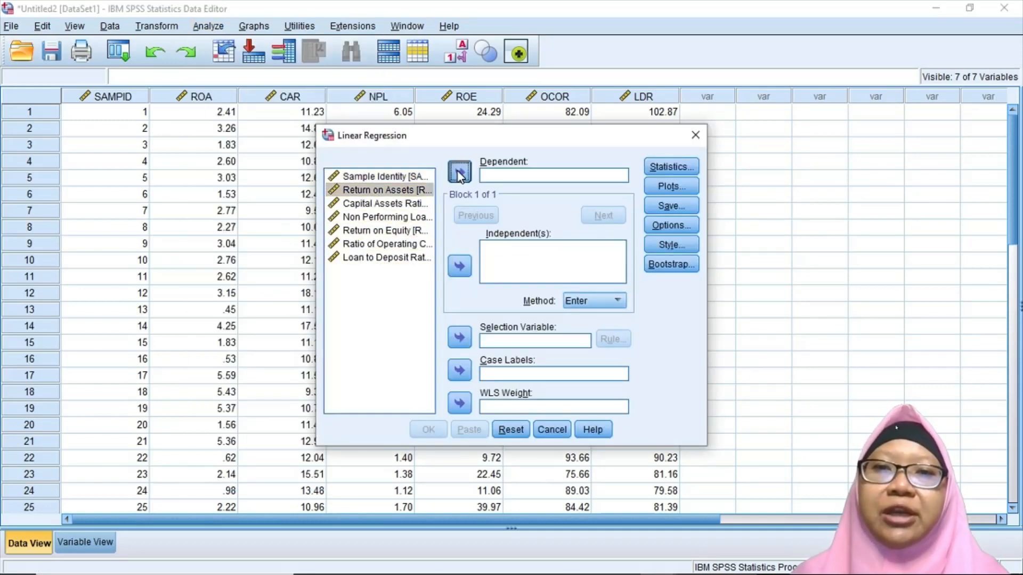
# Step: Assign CAR, NPL, ROE, OCOR and LDR as the independent variables of the regression
pyautogui.click(399, 190)
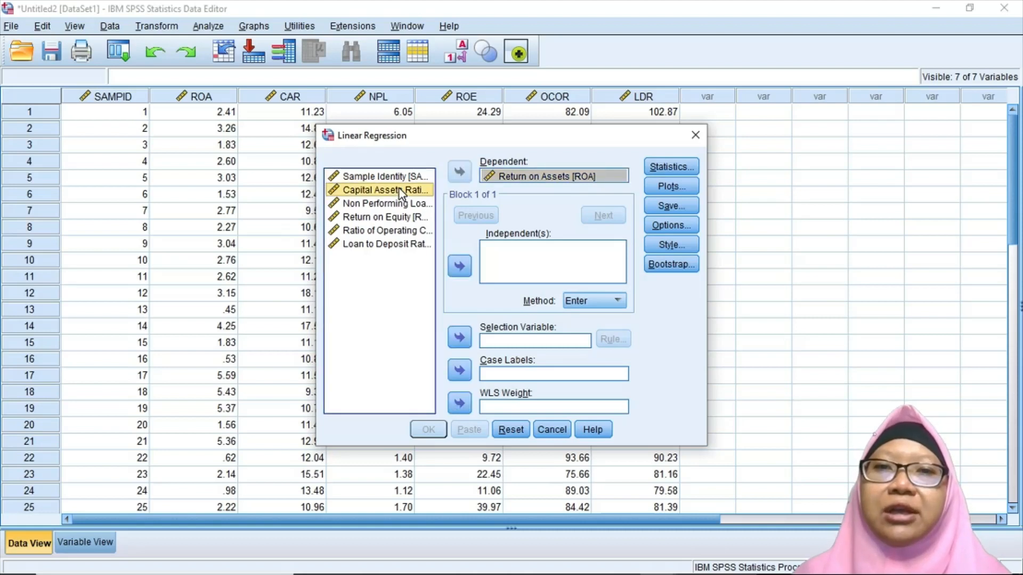
pyautogui.hotkey('shift', 'Down')
pyautogui.hotkey('shift', 'Down')
pyautogui.hotkey('shift', 'Down')
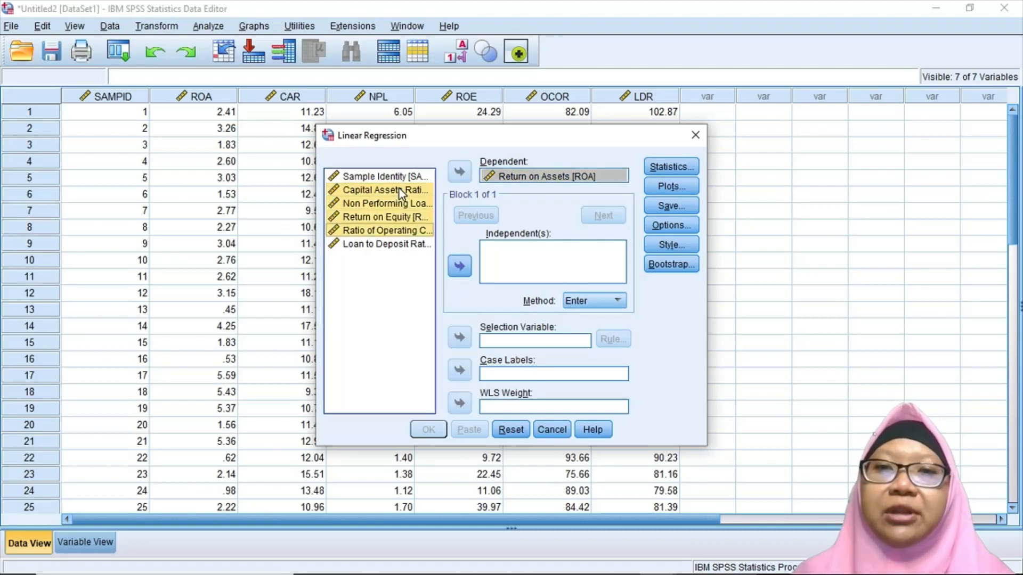
pyautogui.hotkey('shift', 'Down')
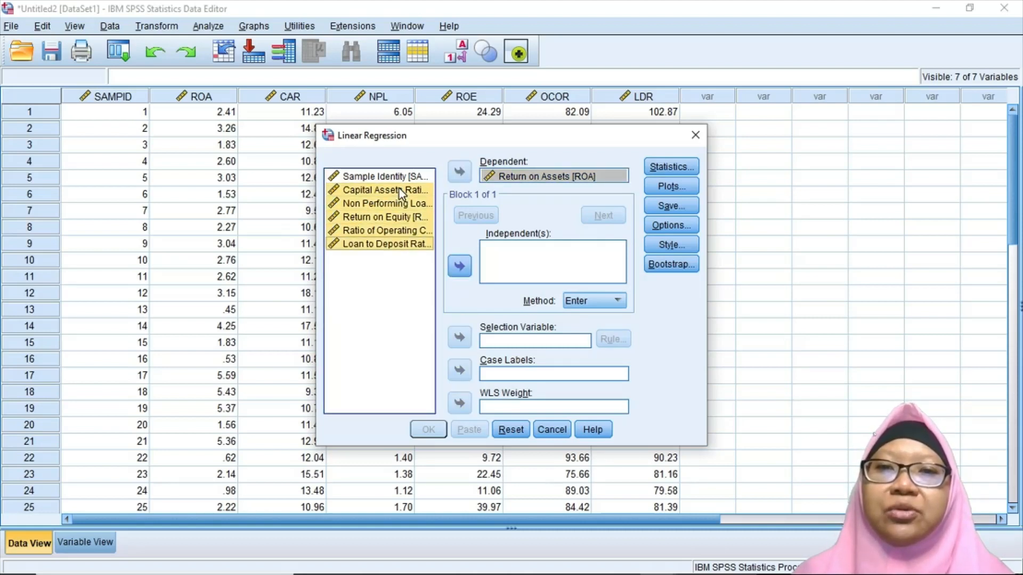
pyautogui.click(453, 268)
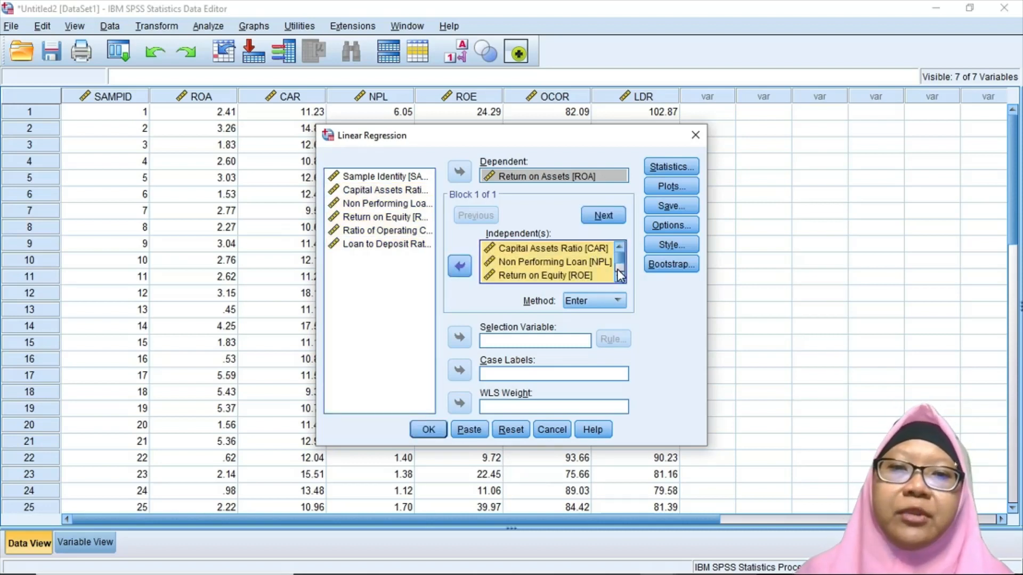
# Step: Include collinearity diagnostics and part and partial correlations in the regression statistics
pyautogui.click(671, 169)
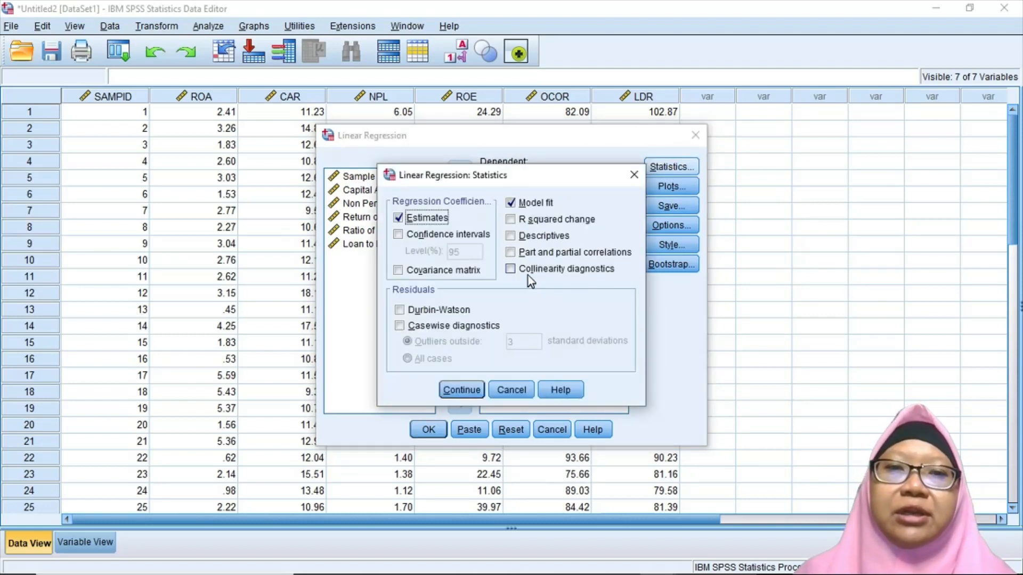
pyautogui.click(526, 273)
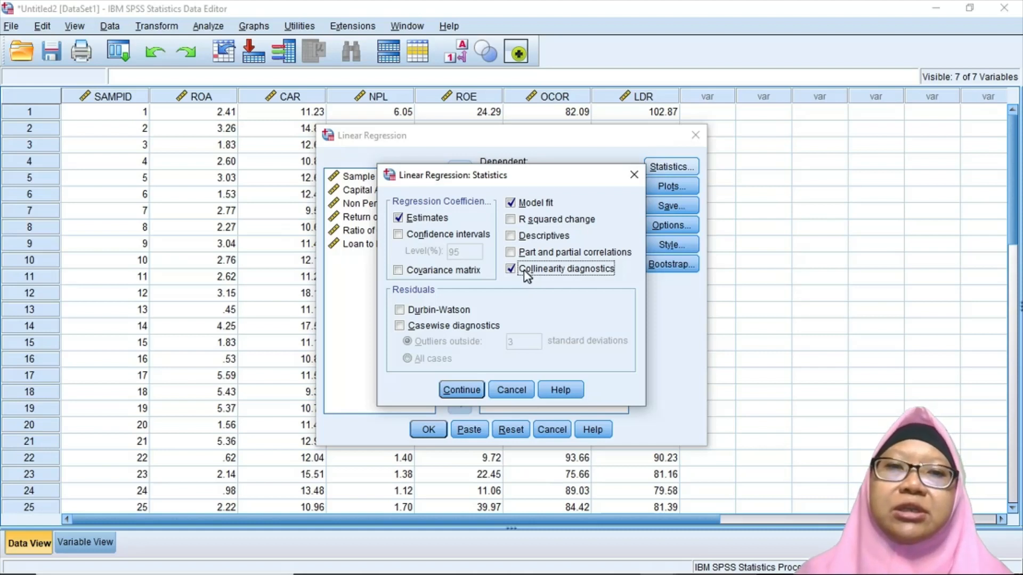
pyautogui.click(519, 255)
pyautogui.click(519, 256)
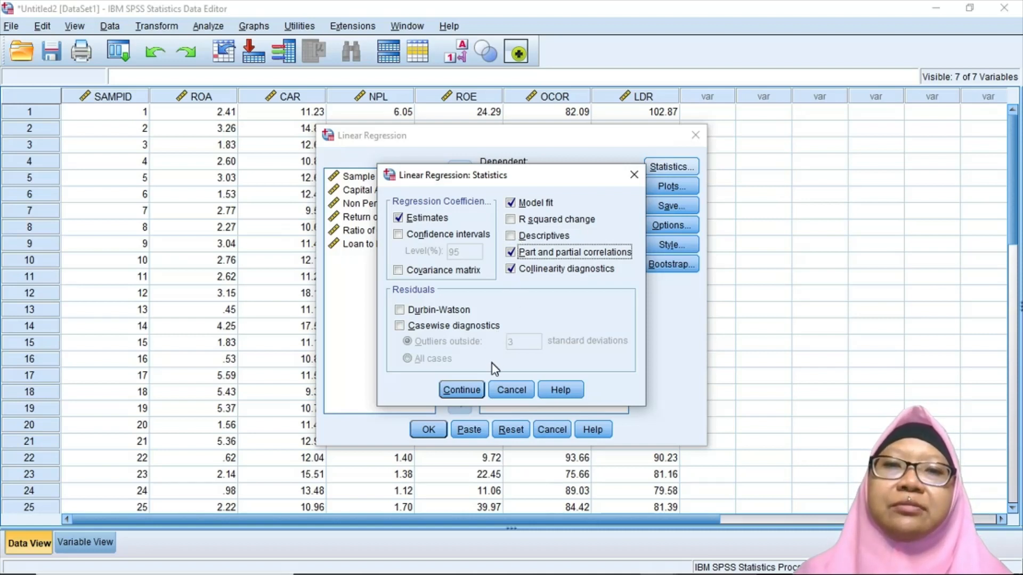
pyautogui.click(459, 390)
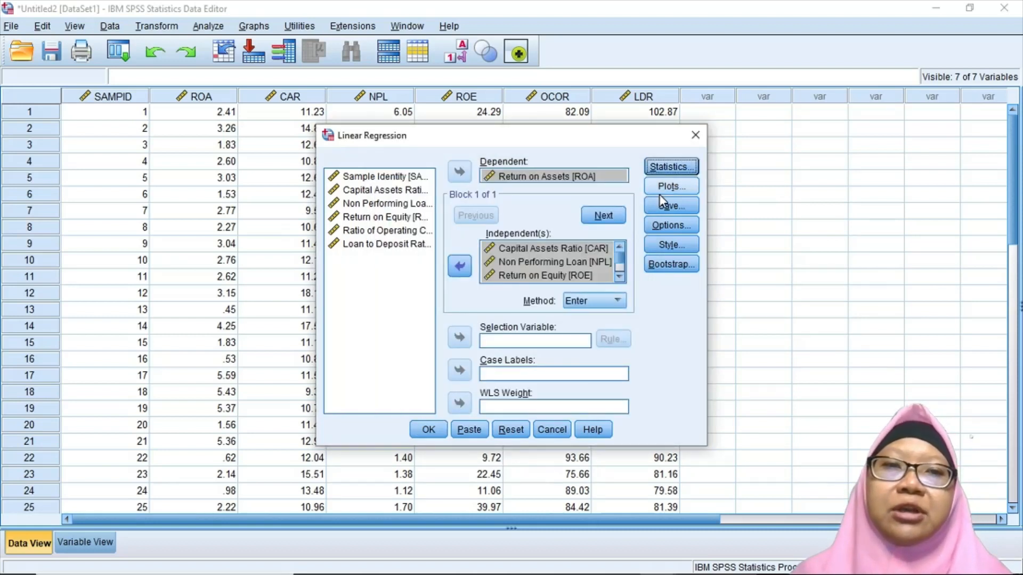
# Step: Define a regression residual scatterplot with *SRESID on the Y axis and *ZPRED on the X axis
pyautogui.click(671, 187)
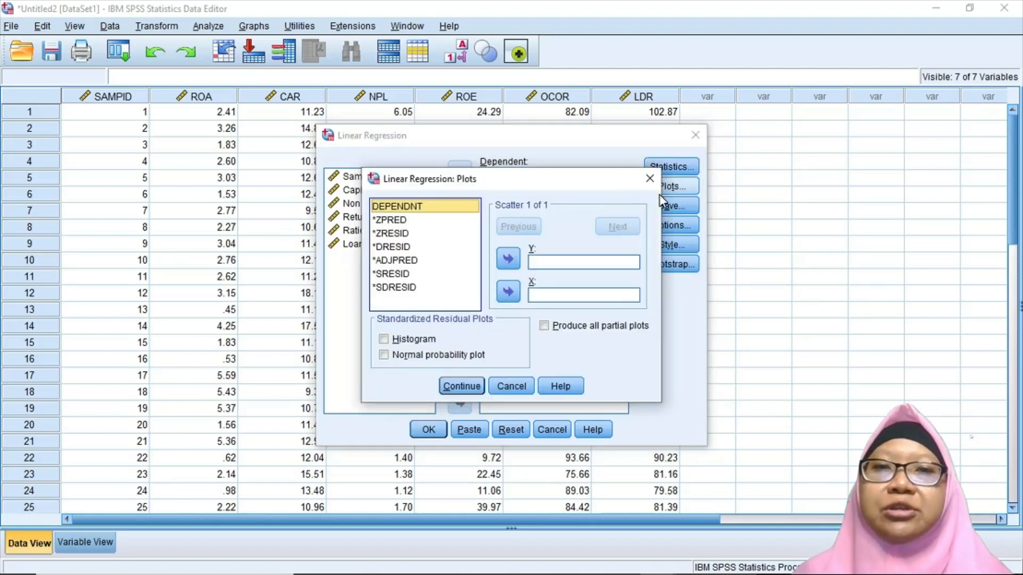
pyautogui.click(392, 273)
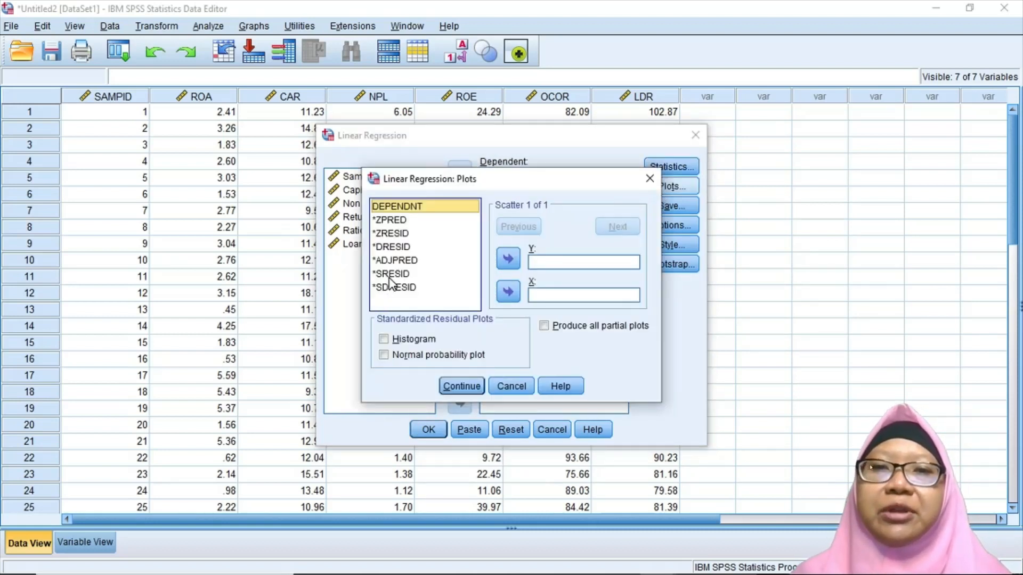
pyautogui.click(503, 263)
pyautogui.click(393, 220)
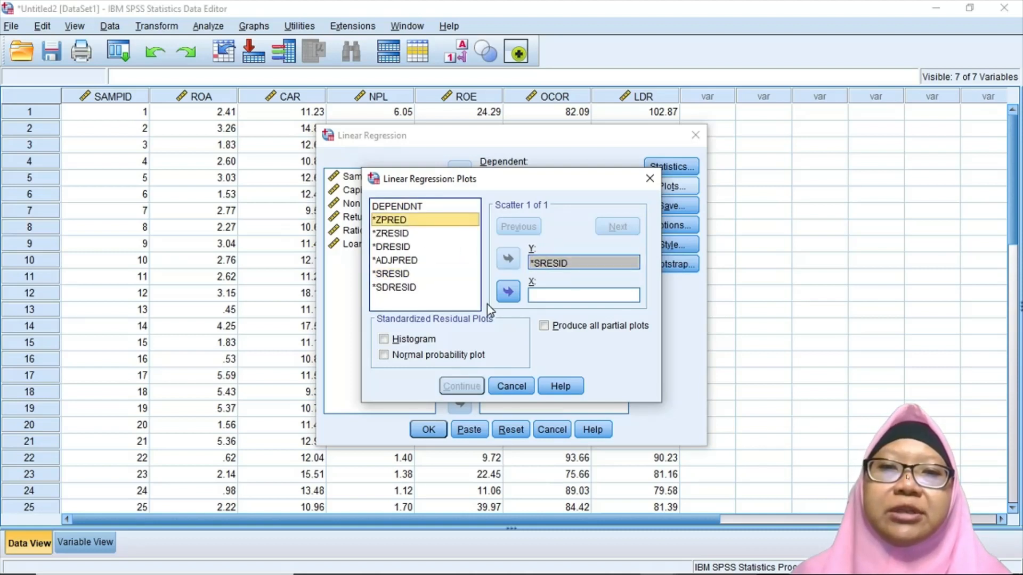
pyautogui.click(507, 292)
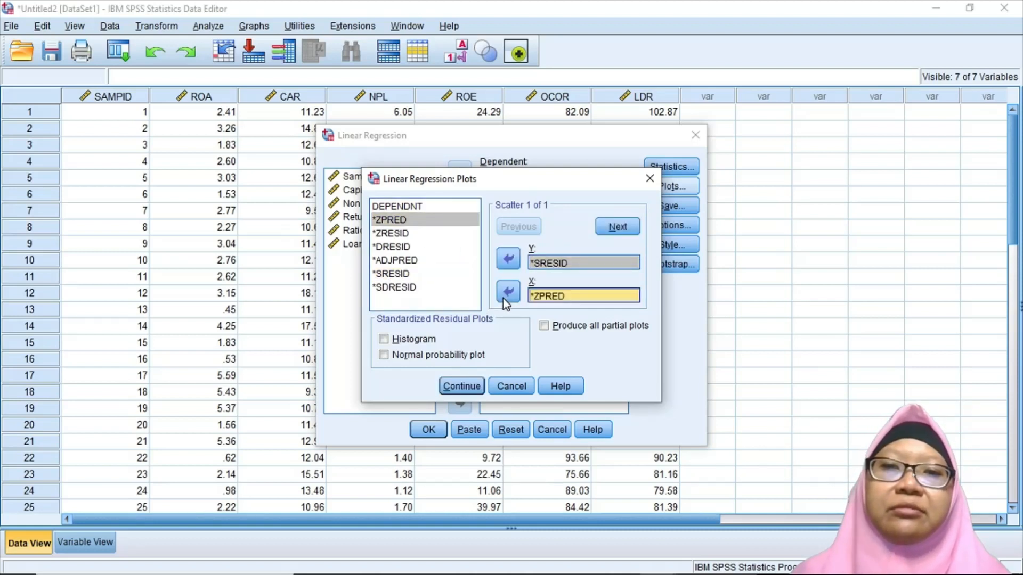
# Step: Include a histogram and a normal probability plot of the standardized residuals in the regression plots
pyautogui.click(413, 341)
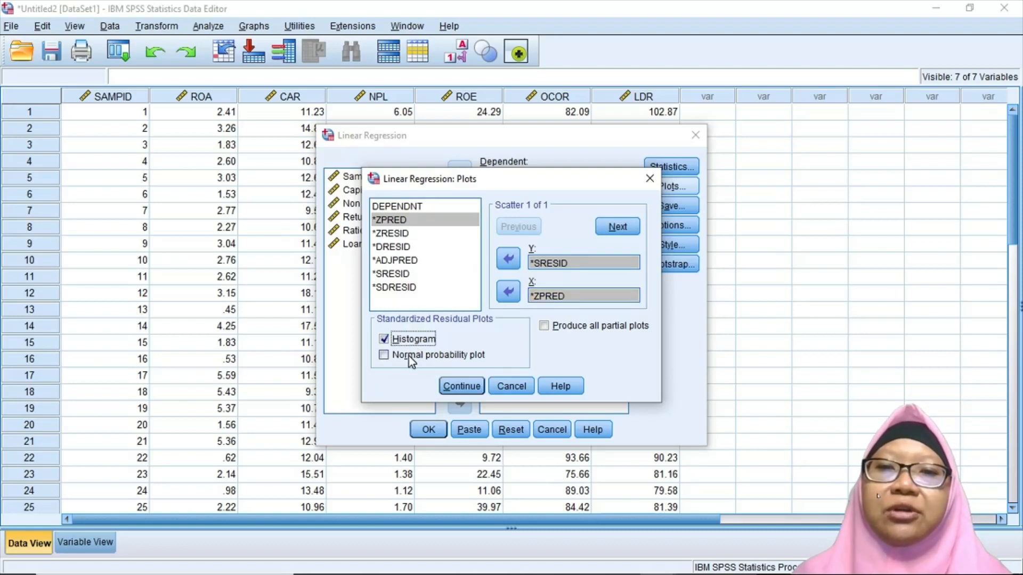
pyautogui.click(408, 355)
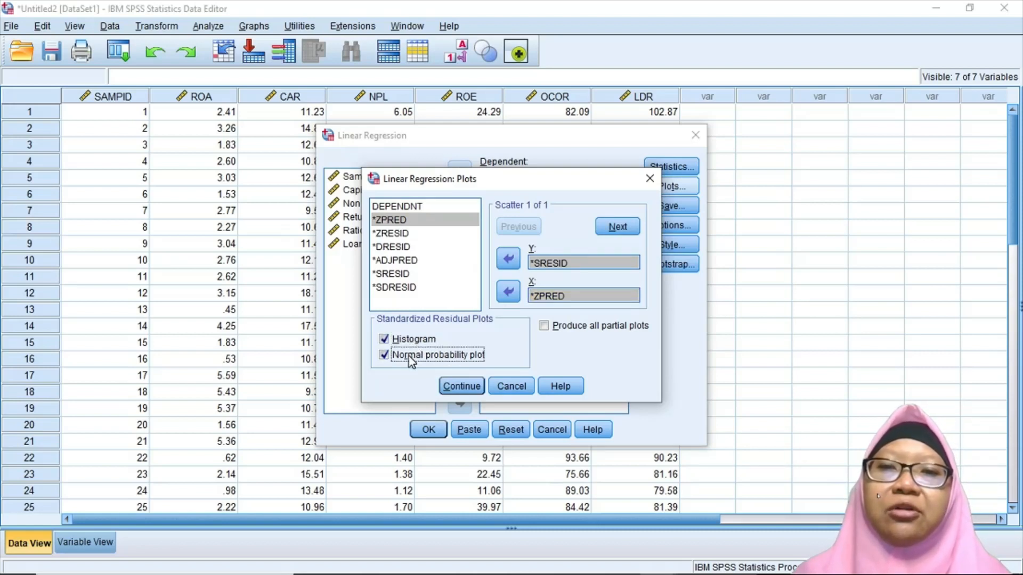
pyautogui.click(462, 386)
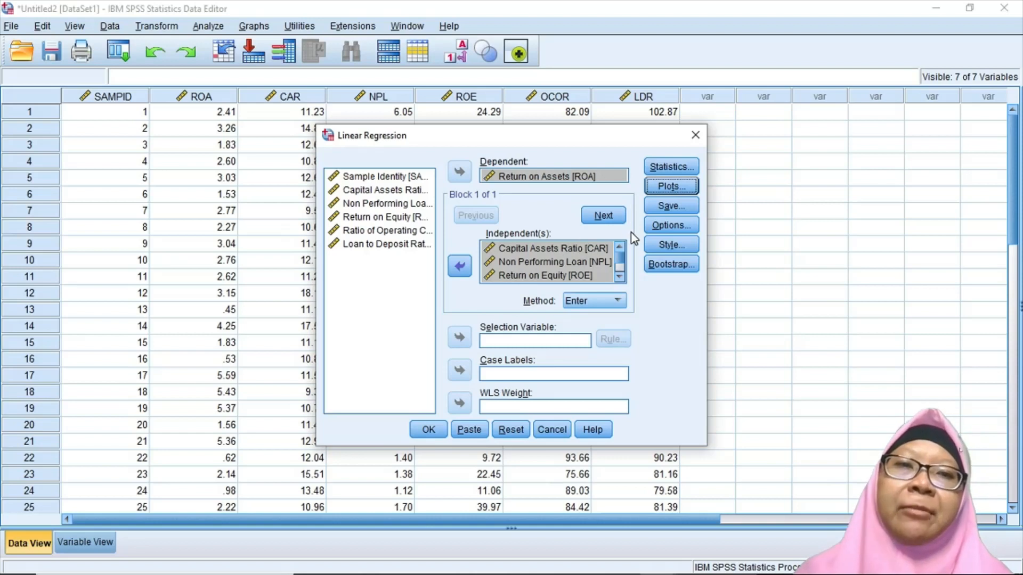
# Step: Save the unstandardized residuals as a new variable and run the linear regression
pyautogui.click(663, 208)
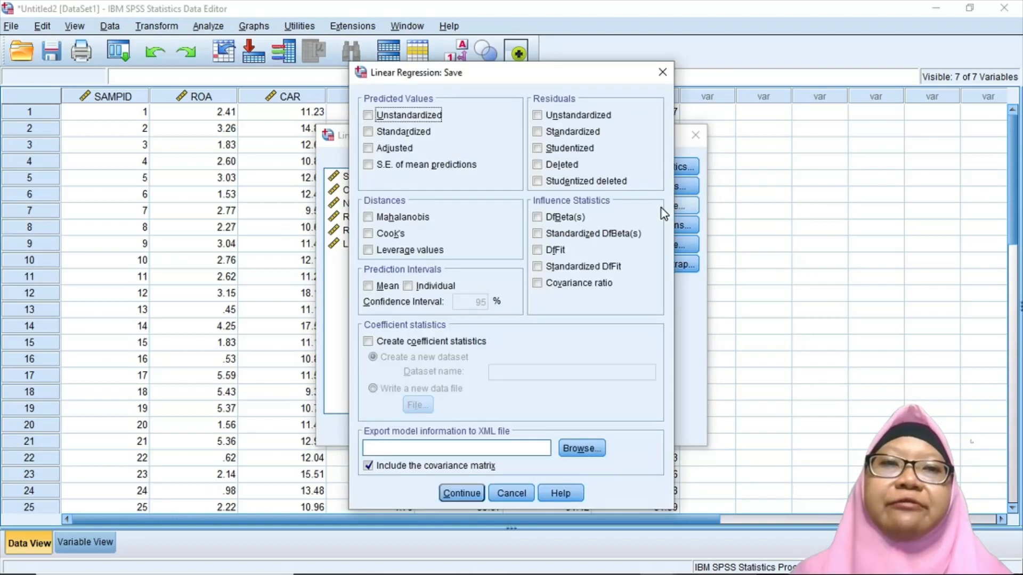
pyautogui.click(585, 119)
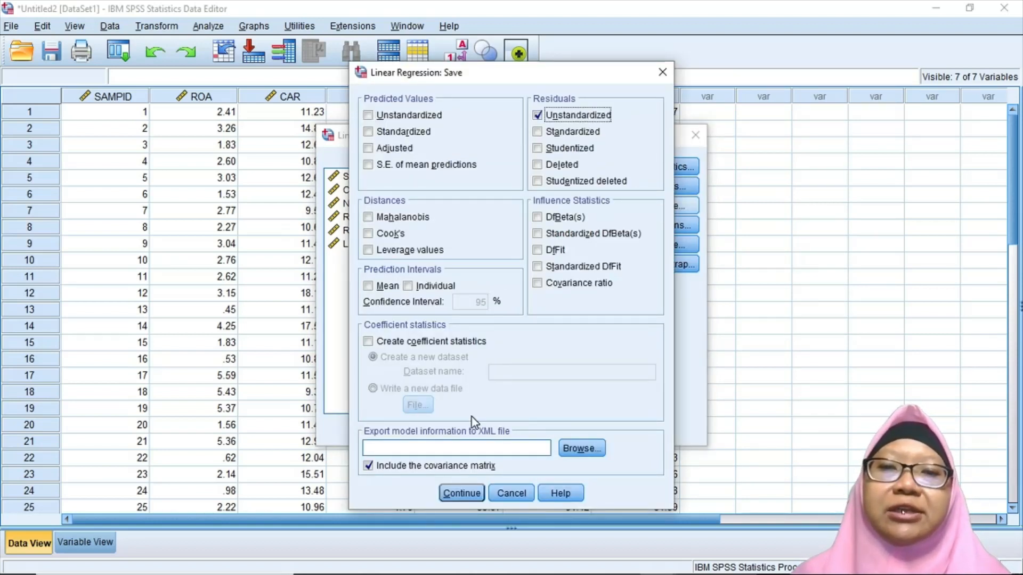
pyautogui.click(462, 494)
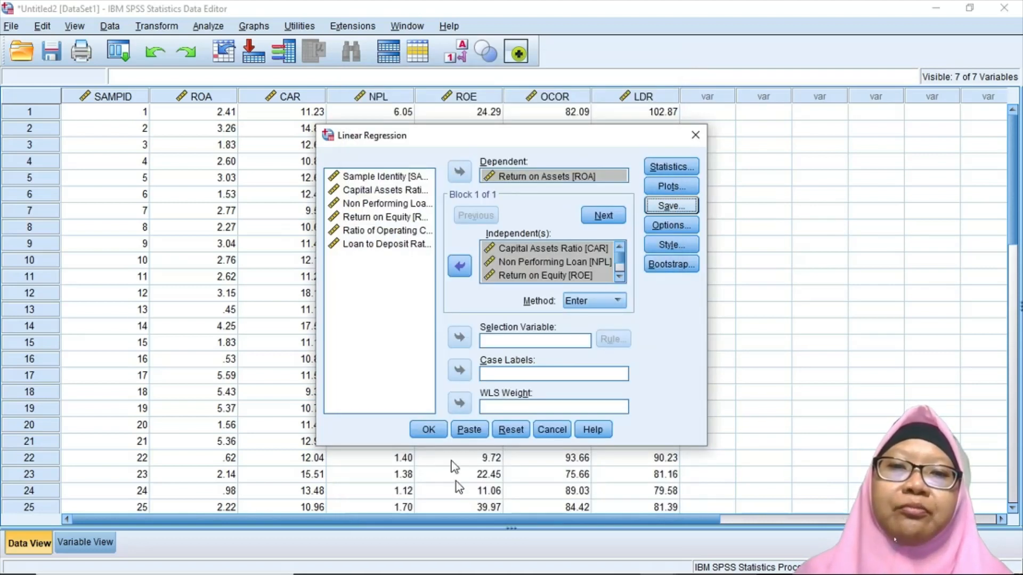
pyautogui.click(429, 432)
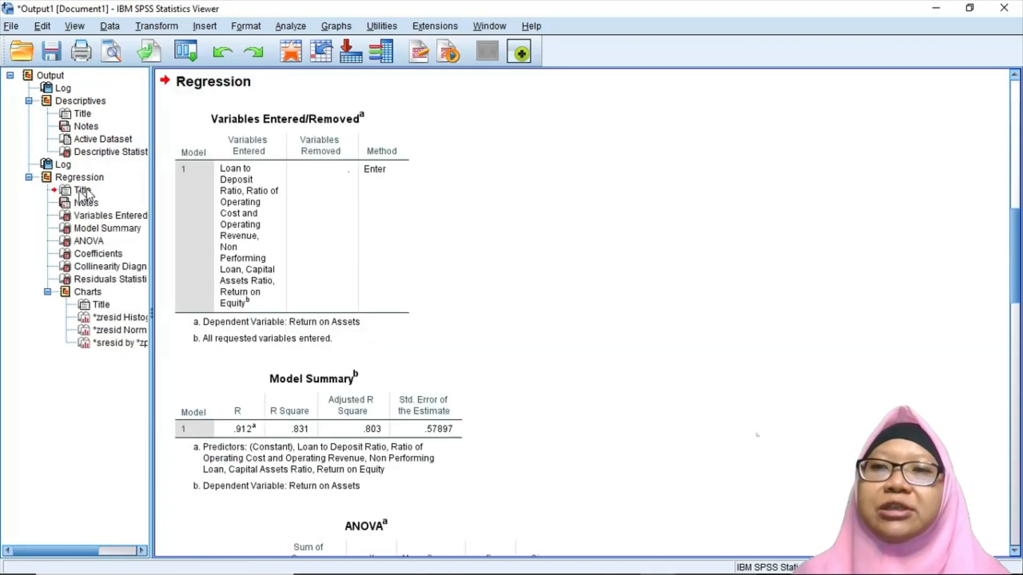
# Step: Examine the regression output tables in order, from Variables Entered/Removed and Model Summary through ANOVA, Coefficients and Collinearity Diagnostics to Residuals Statistics
pyautogui.click(81, 205)
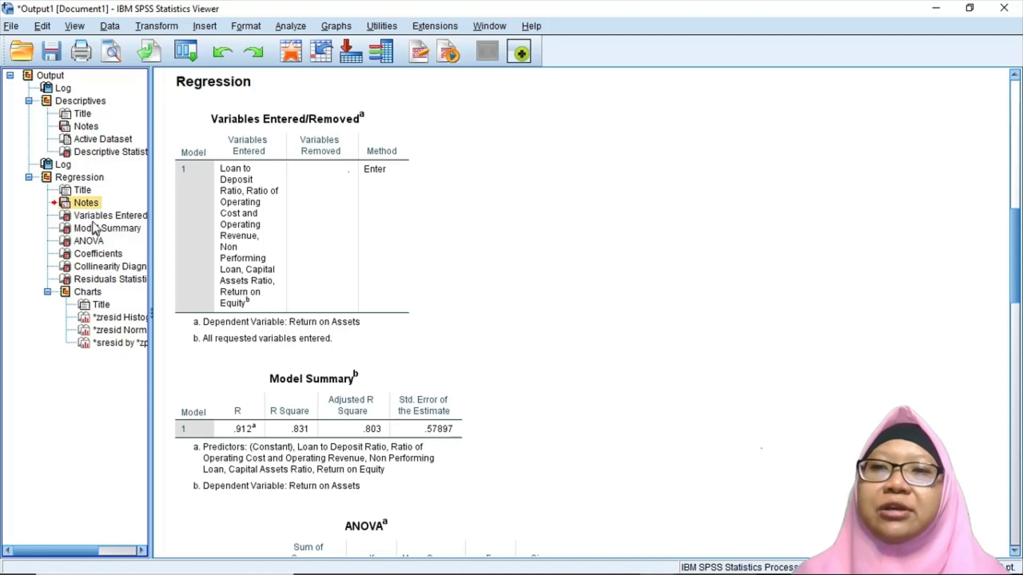
pyautogui.click(91, 219)
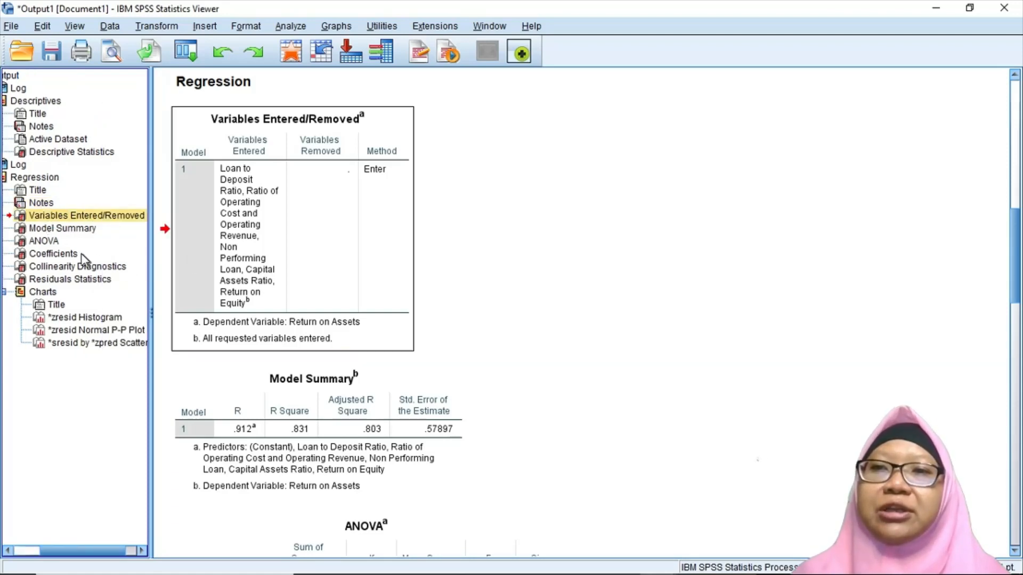
pyautogui.click(75, 229)
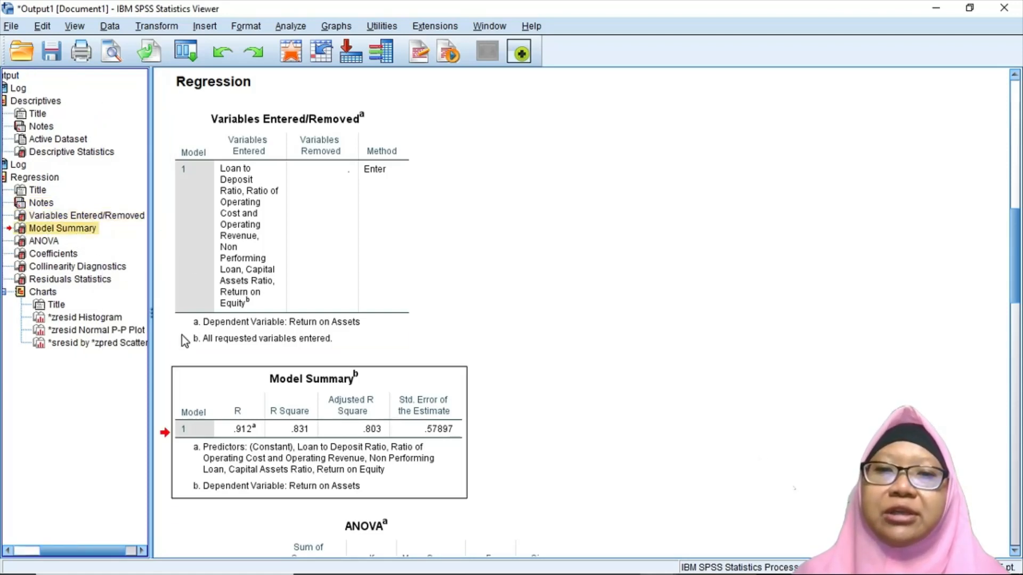
pyautogui.click(54, 243)
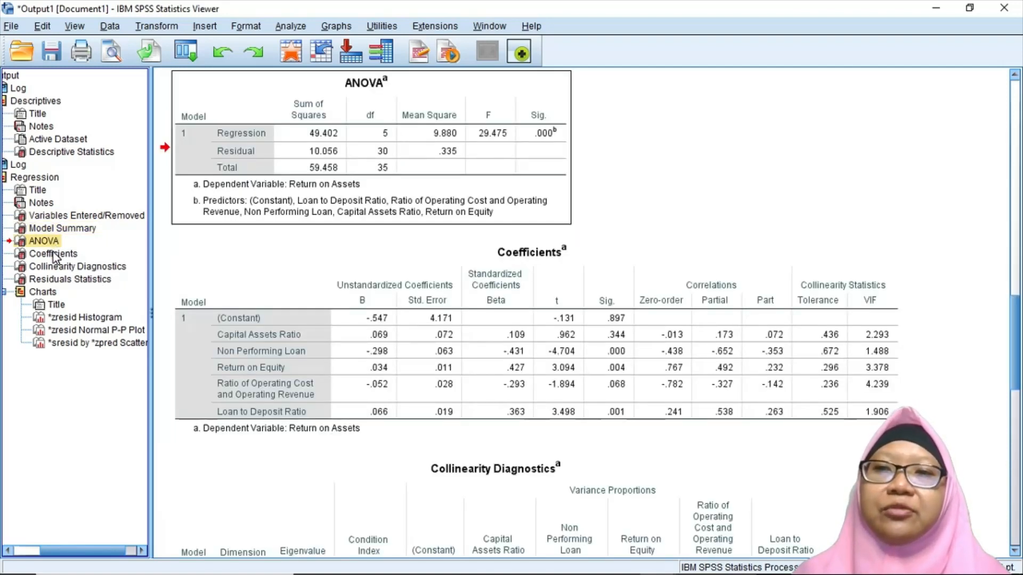
pyautogui.click(53, 252)
pyautogui.click(50, 267)
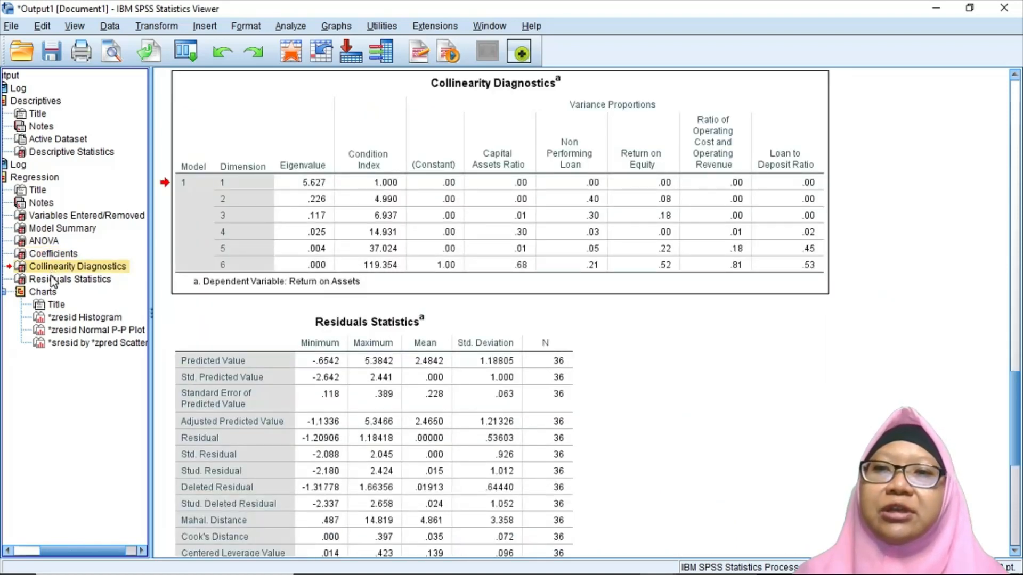
pyautogui.click(50, 279)
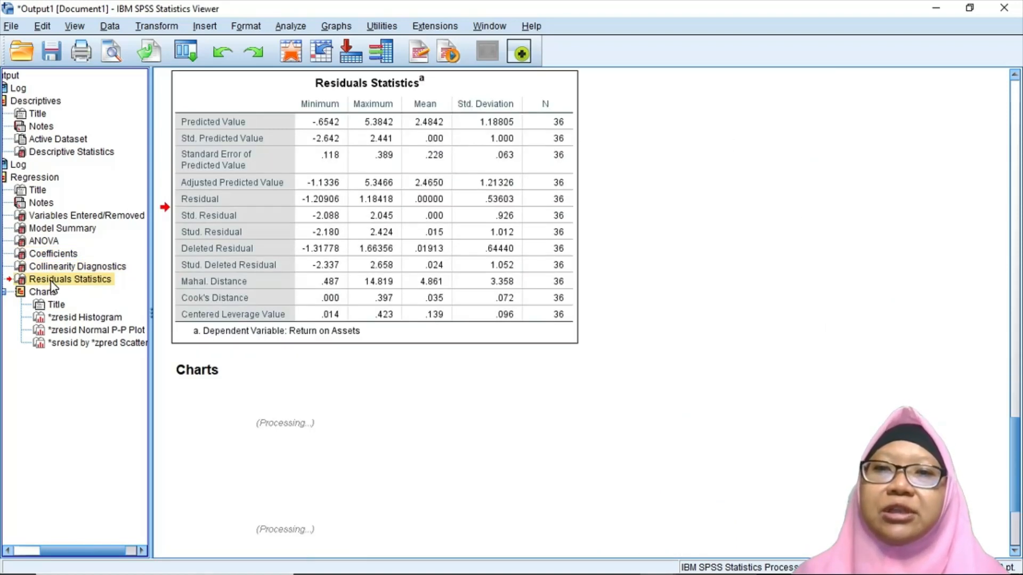
# Step: Examine the residual histogram, normal P-P plot and scatterplot, and return to the Untitled2 dataset window
pyautogui.click(62, 319)
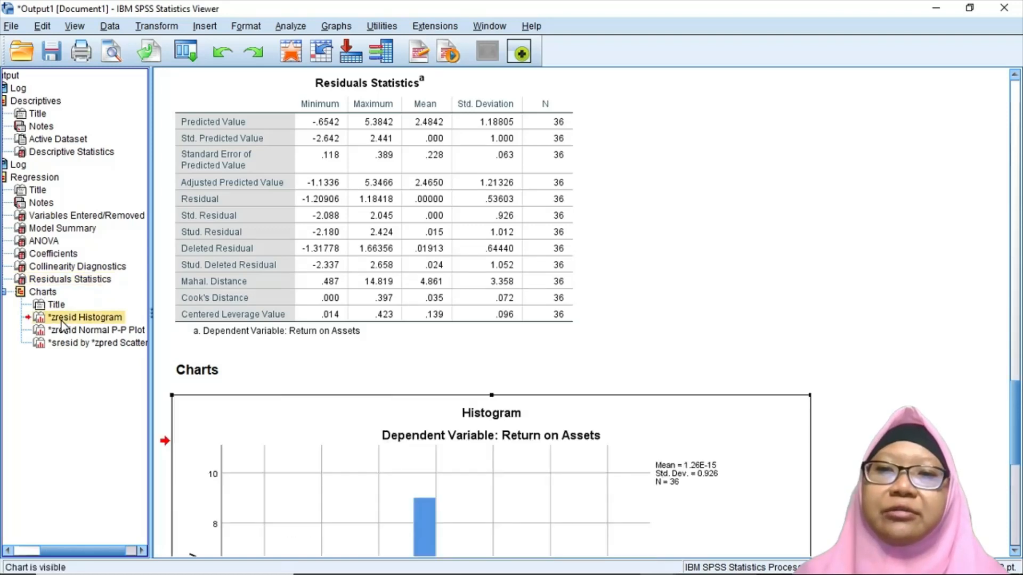
pyautogui.click(62, 319)
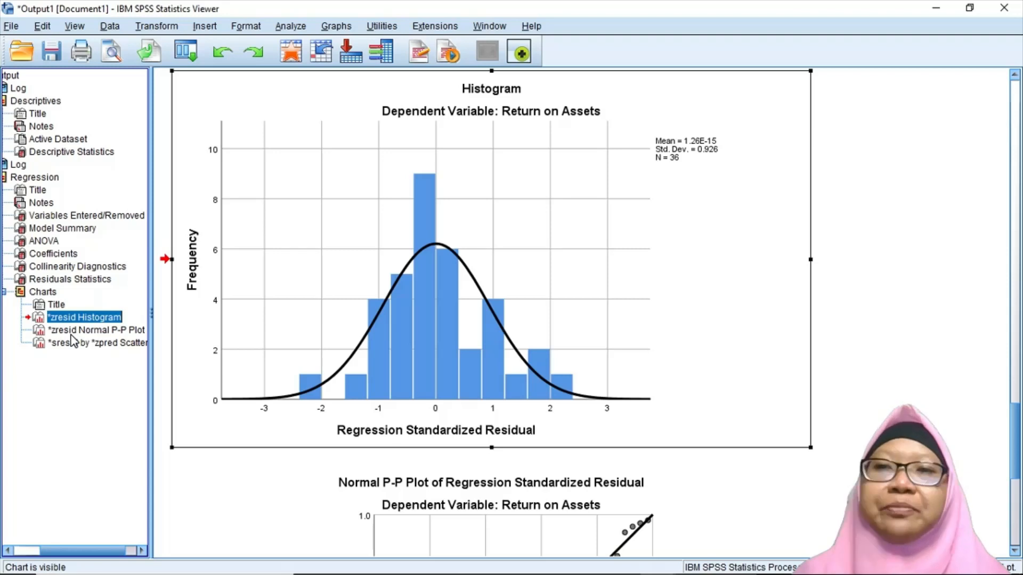
pyautogui.click(71, 334)
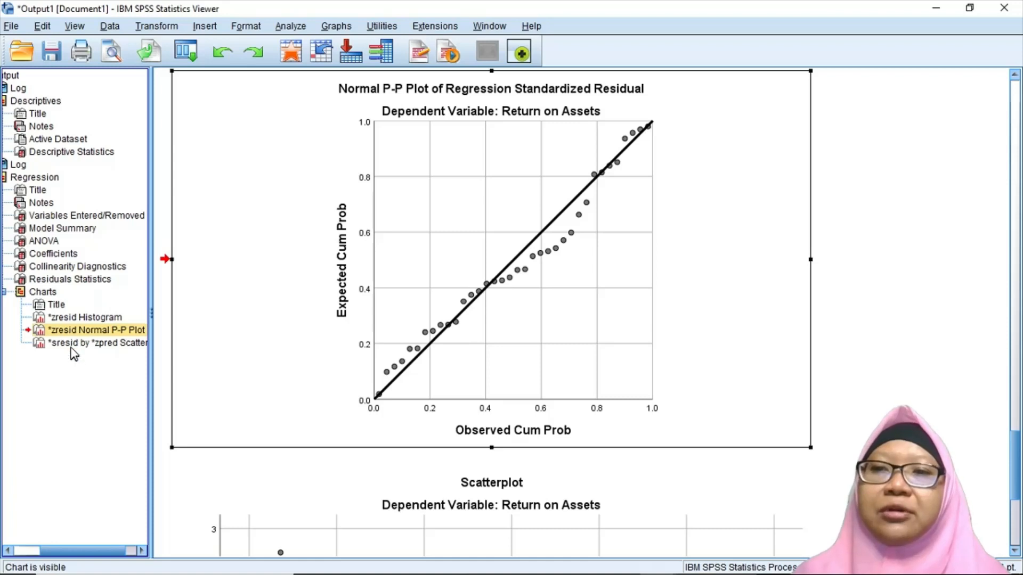
pyautogui.click(74, 344)
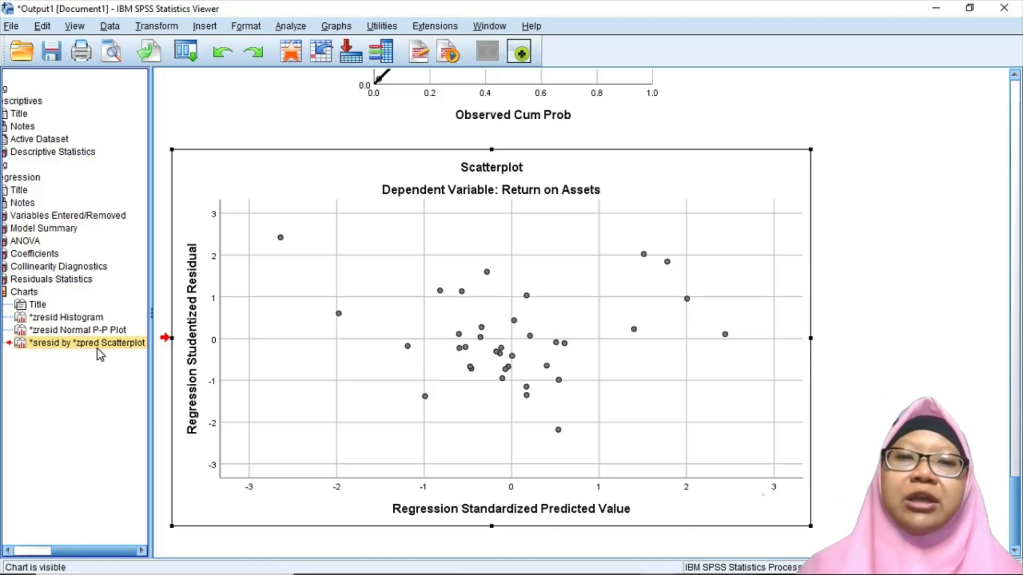
pyautogui.moveTo(370, 550)
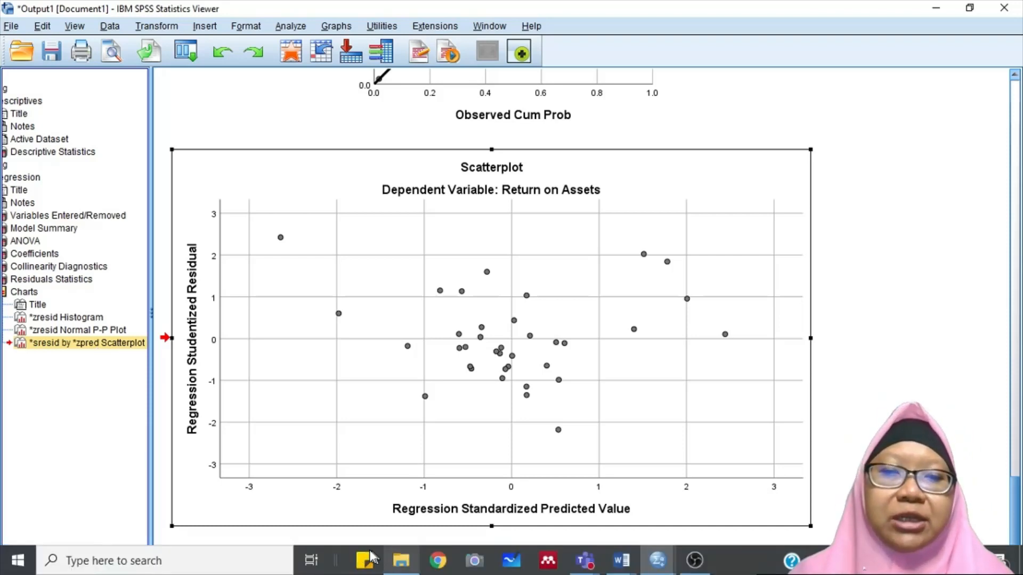
pyautogui.moveTo(657, 561)
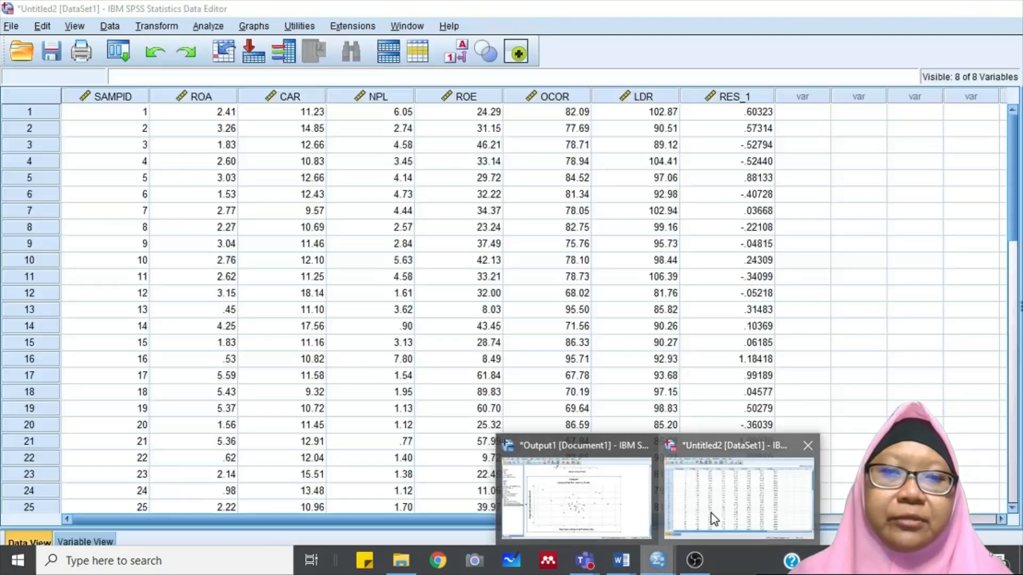
pyautogui.click(714, 520)
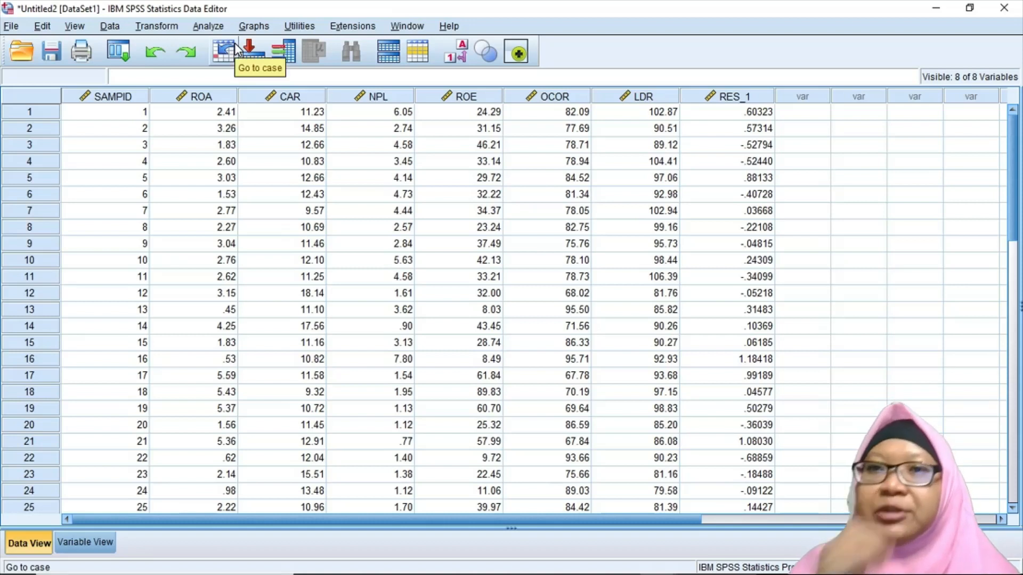
# Step: Start a legacy One-Sample Kolmogorov-Smirnov test with Unstandardized Residual (RES_1) as the test variable
pyautogui.click(209, 27)
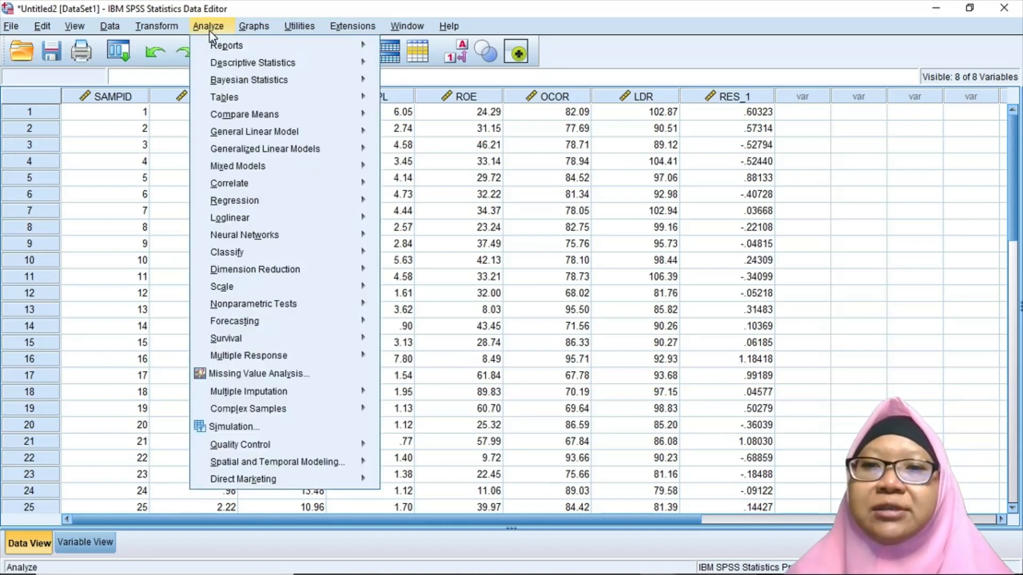
pyautogui.moveTo(269, 304)
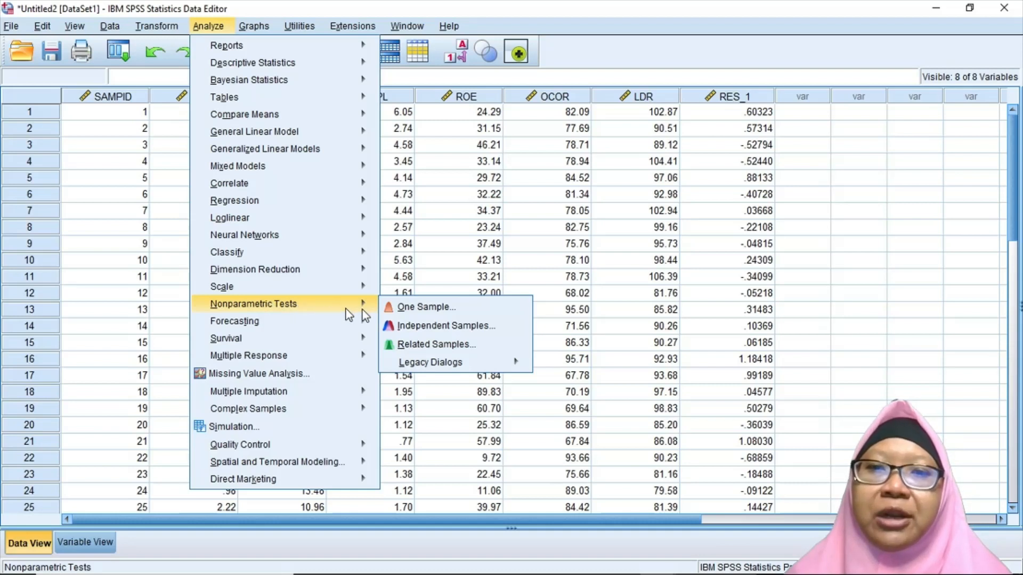
pyautogui.moveTo(429, 361)
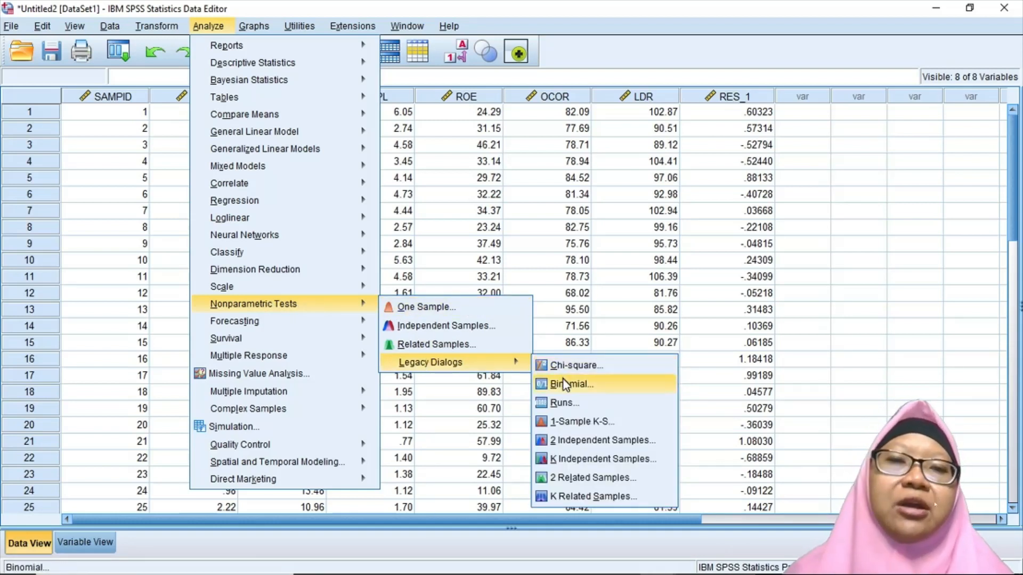
pyautogui.click(571, 423)
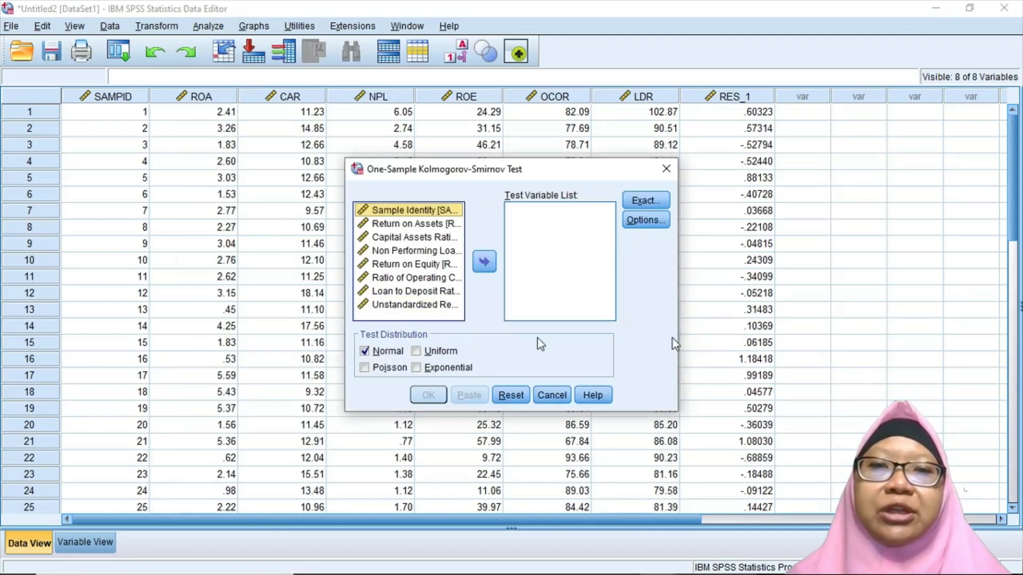
pyautogui.click(425, 306)
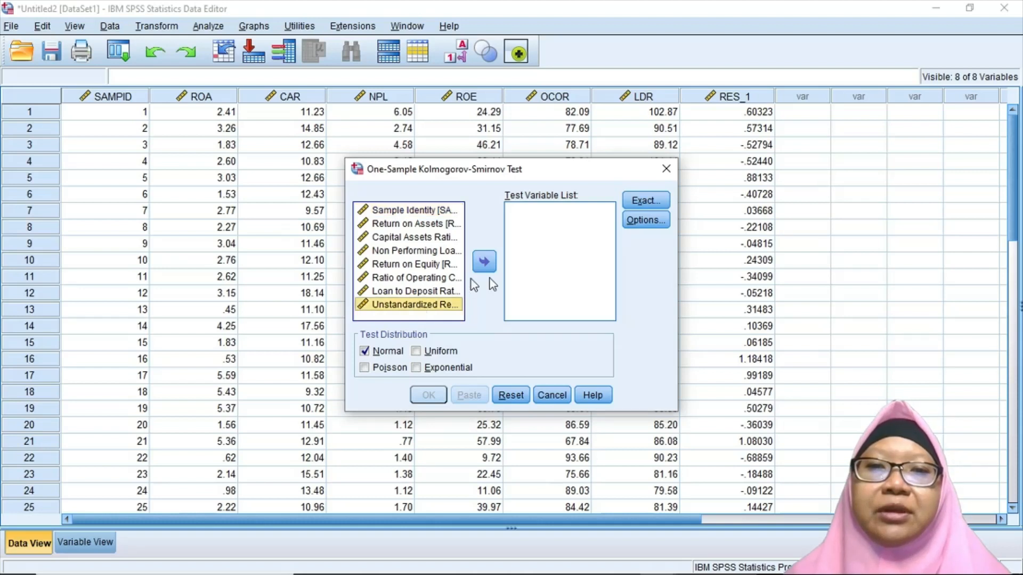
pyautogui.click(485, 262)
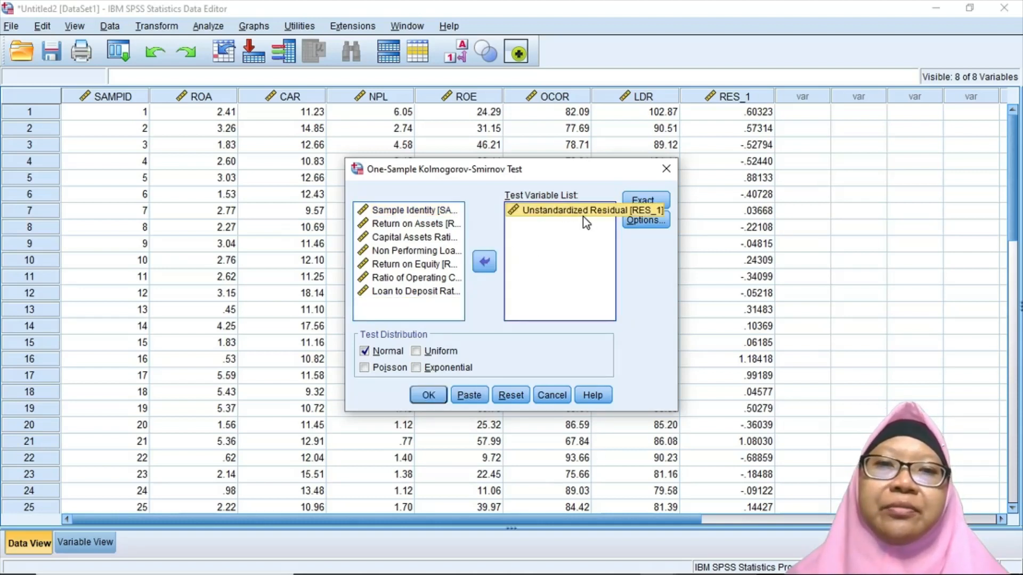
# Step: Use the Monte Carlo method with a 99% confidence level and 10000 samples, and run the Kolmogorov-Smirnov test
pyautogui.click(632, 199)
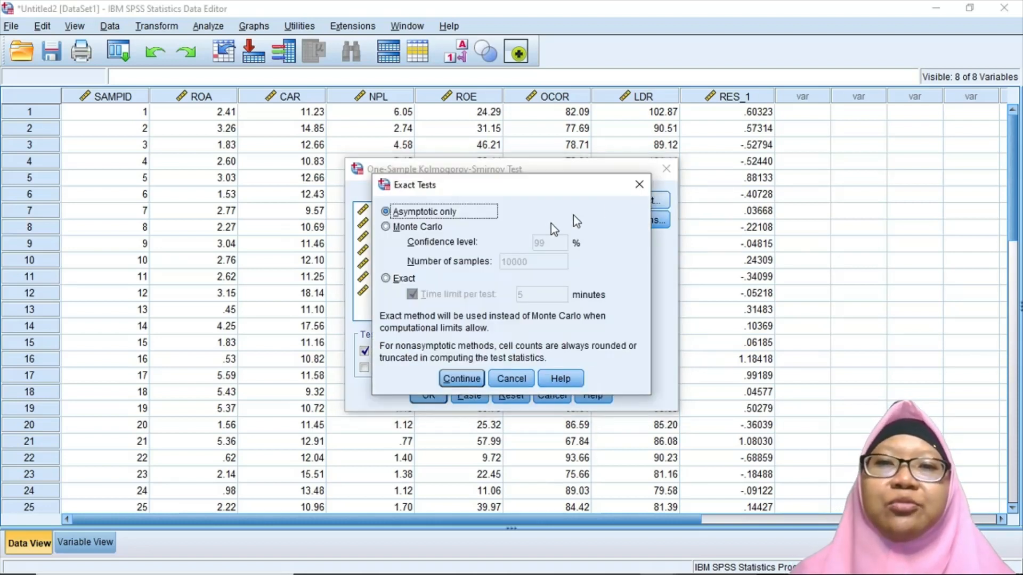
pyautogui.click(421, 229)
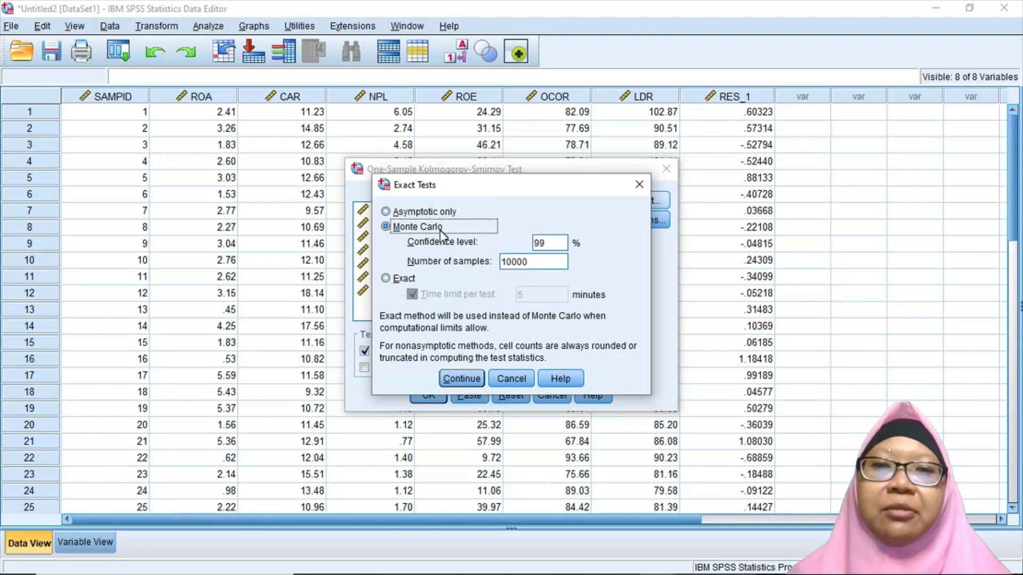
pyautogui.click(462, 379)
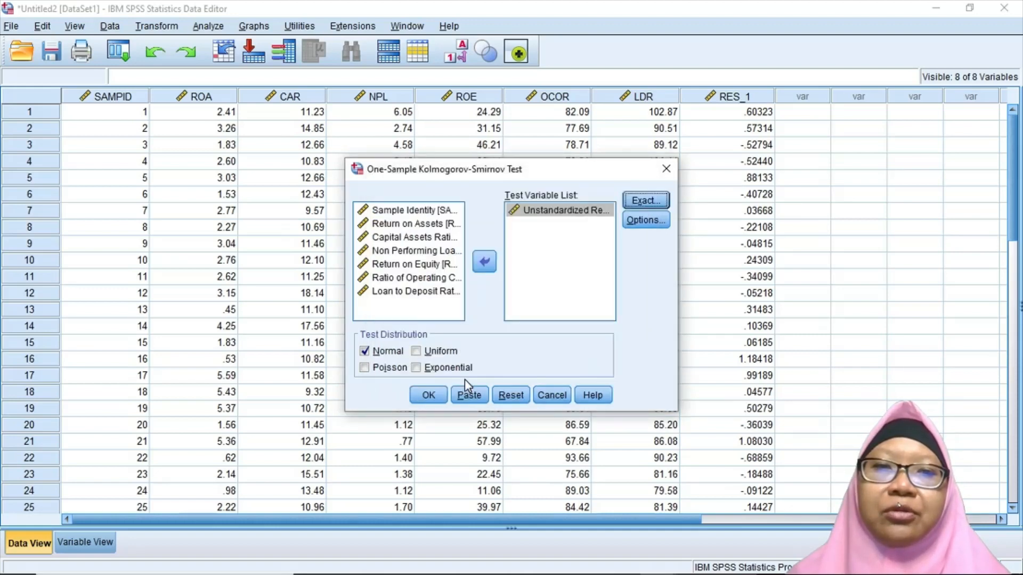
pyautogui.click(425, 399)
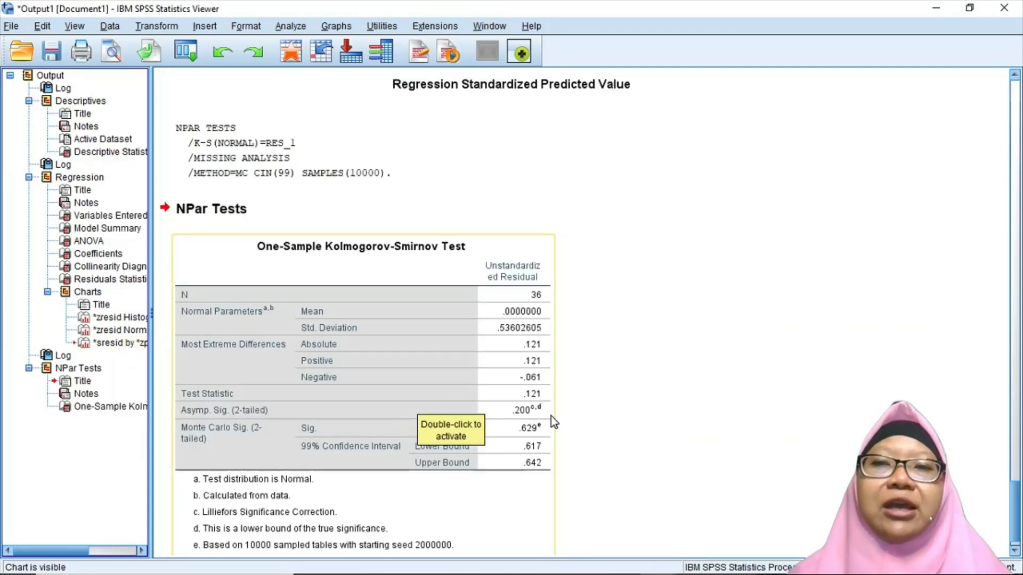
pyautogui.click(609, 424)
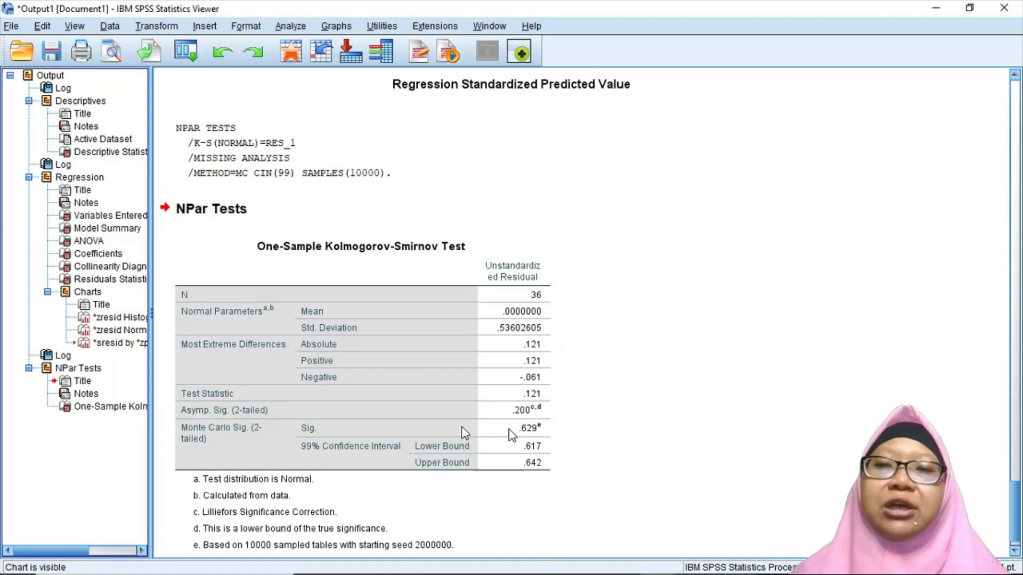
pyautogui.click(480, 431)
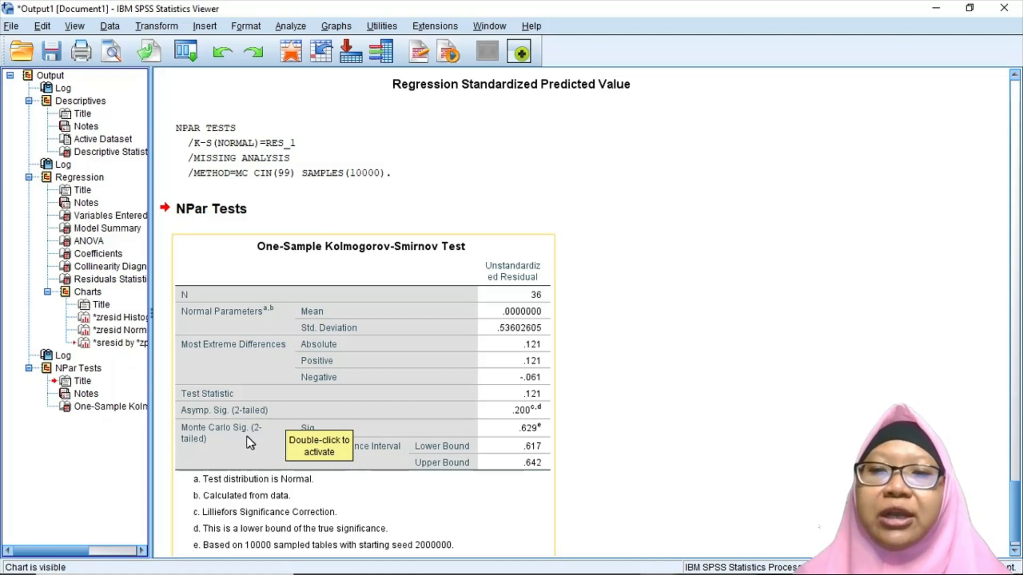
pyautogui.click(699, 475)
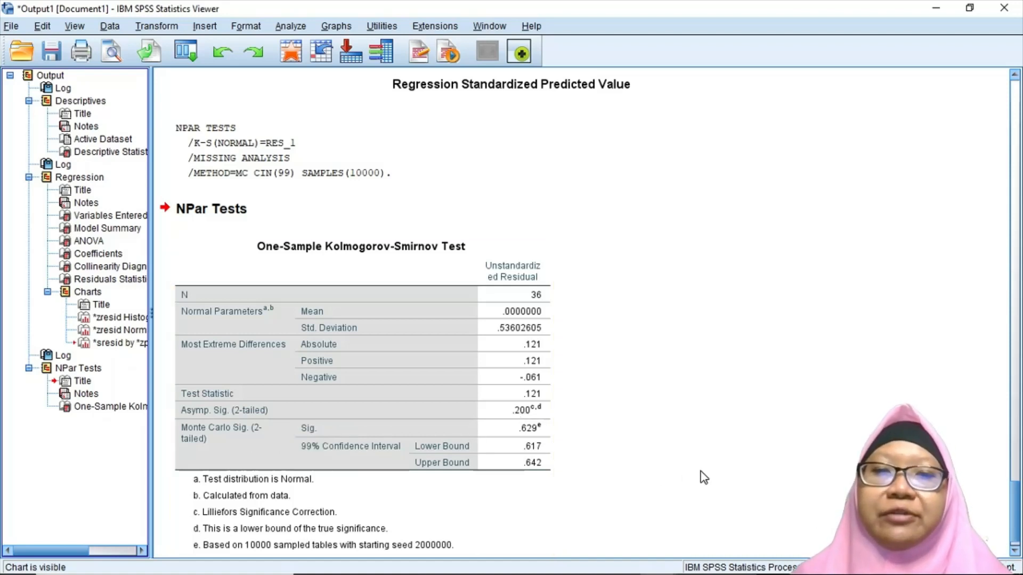
pyautogui.click(537, 453)
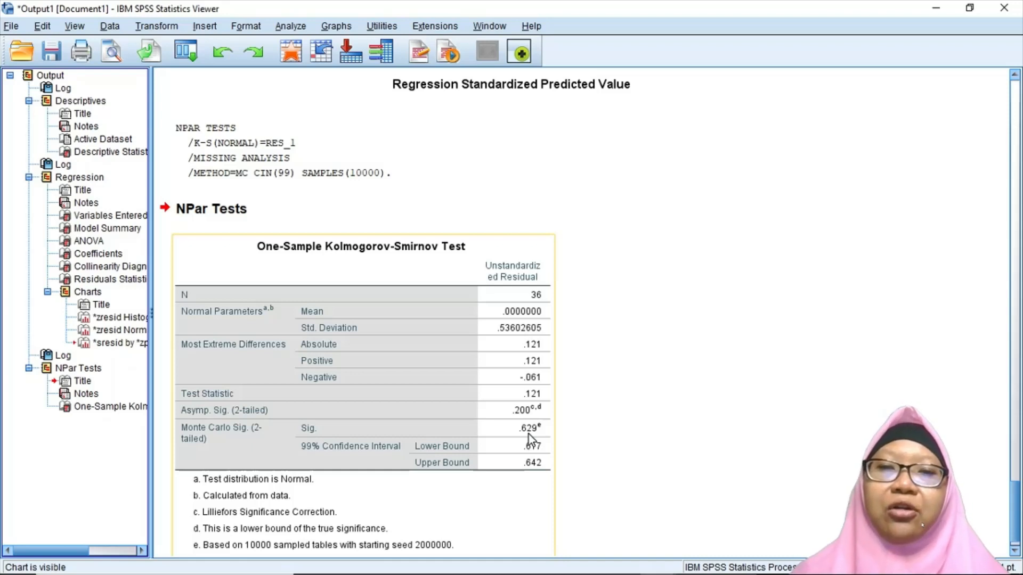
# Step: Copy the One-Sample Kolmogorov-Smirnov Test table as an image
pyautogui.click(431, 383)
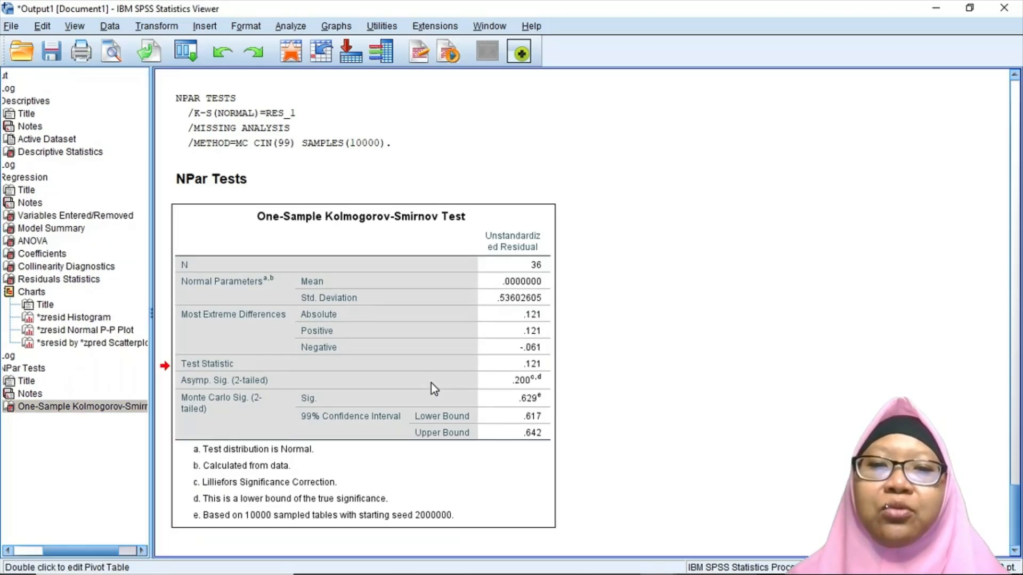
pyautogui.rightClick(430, 382)
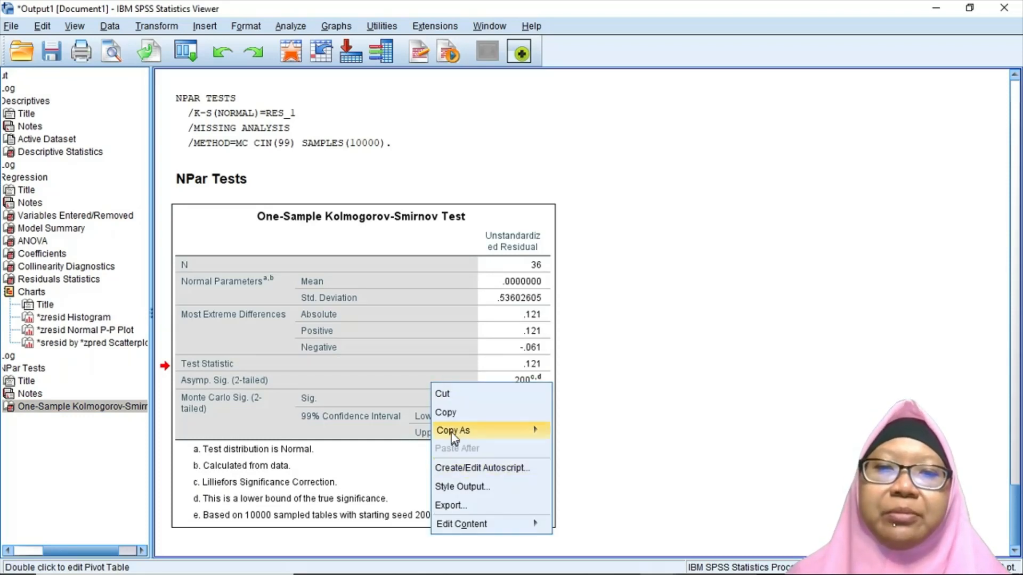
pyautogui.moveTo(461, 431)
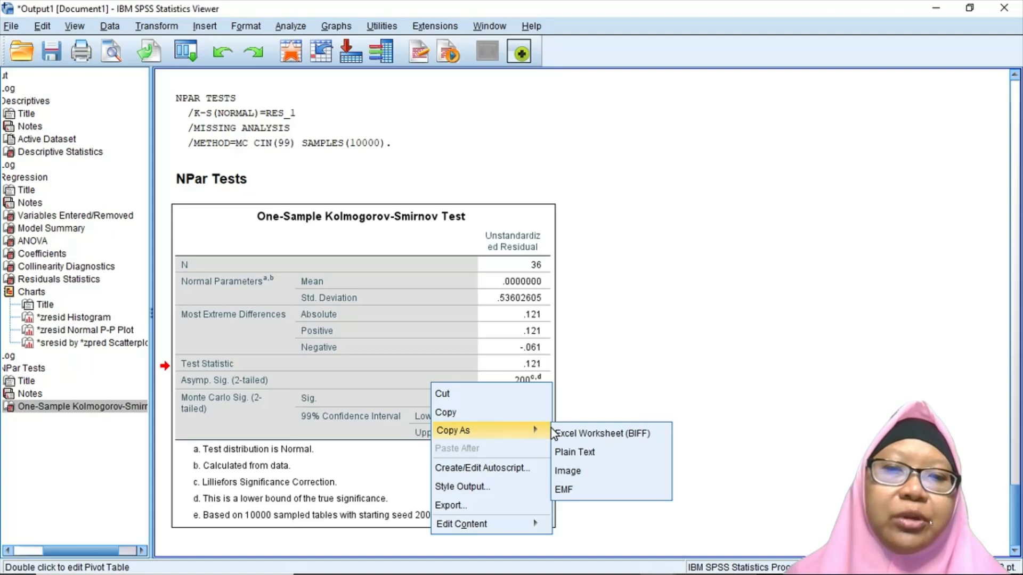
pyautogui.click(574, 474)
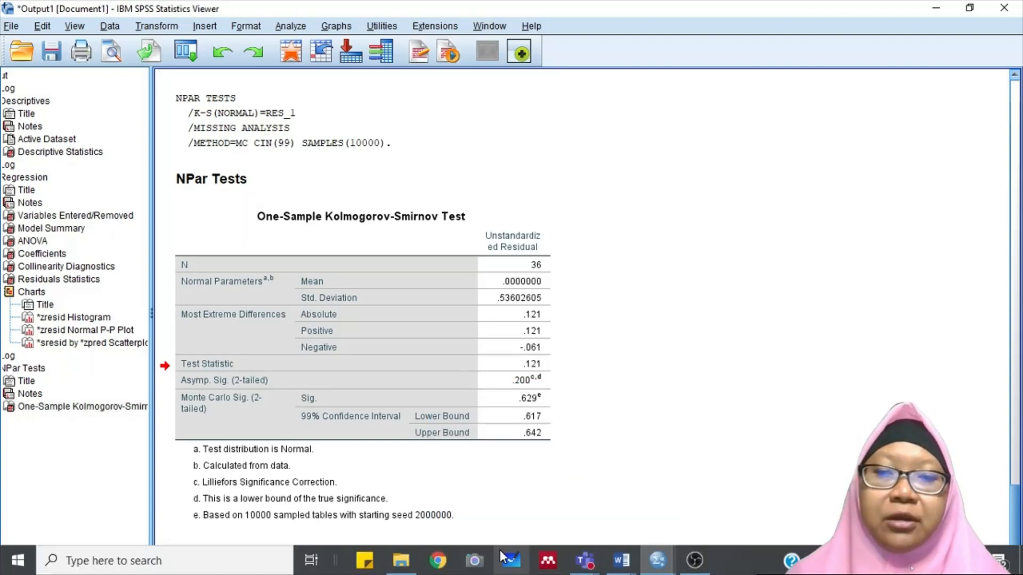
# Step: Switch to the blank Document6 in Word and enter the headings UJI ASUMSI KLASIK and UJI NORMALITAS, separated by an empty line
pyautogui.moveTo(633, 559)
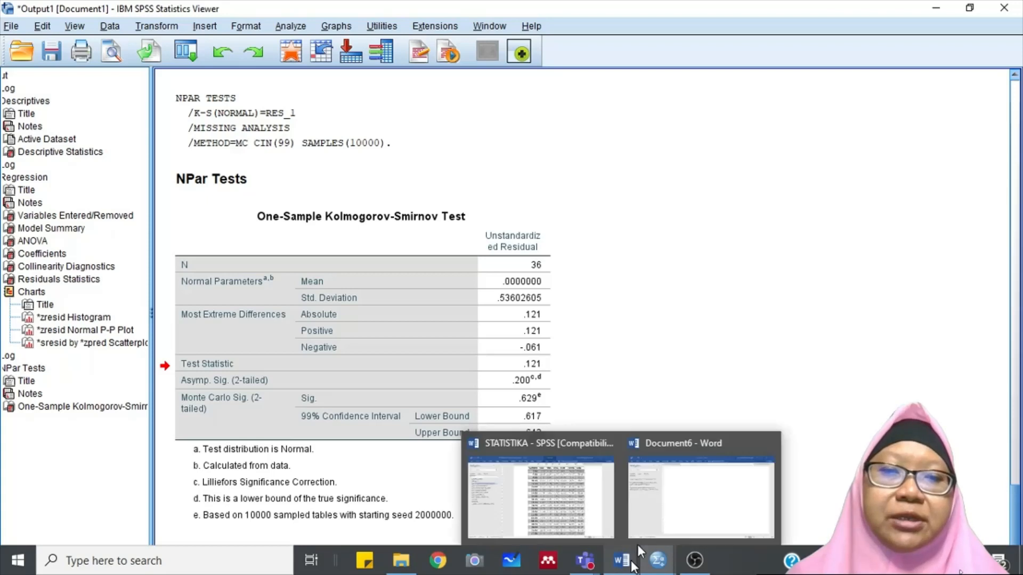
pyautogui.click(676, 512)
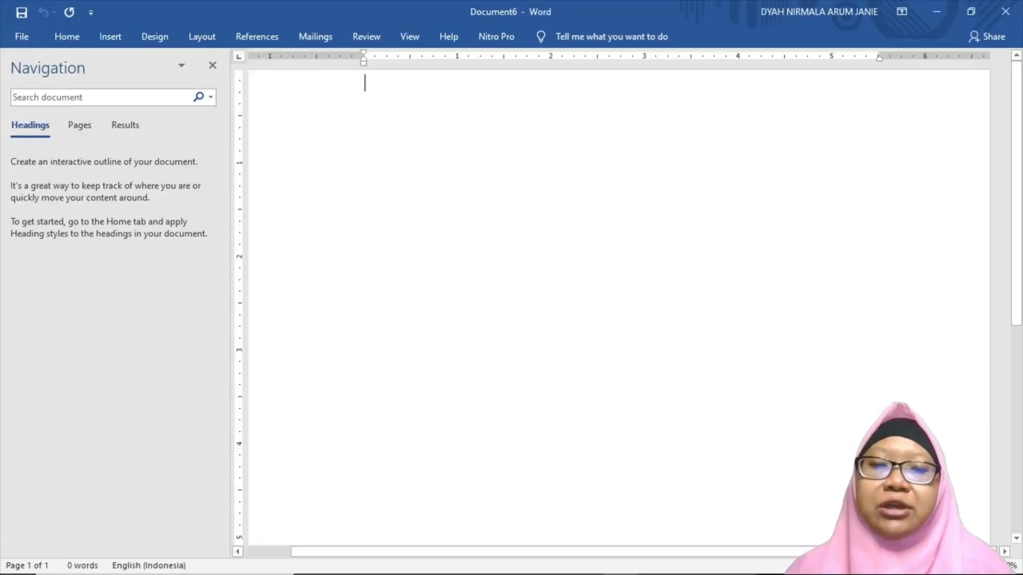
pyautogui.write('UJI ASUMSI KLASIK')
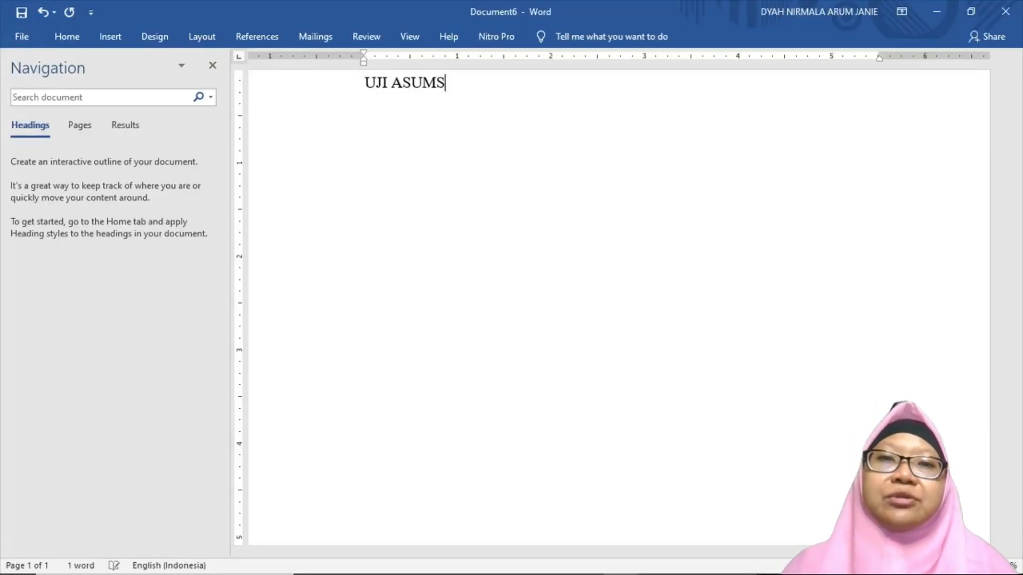
pyautogui.press('Return')
pyautogui.press('Return')
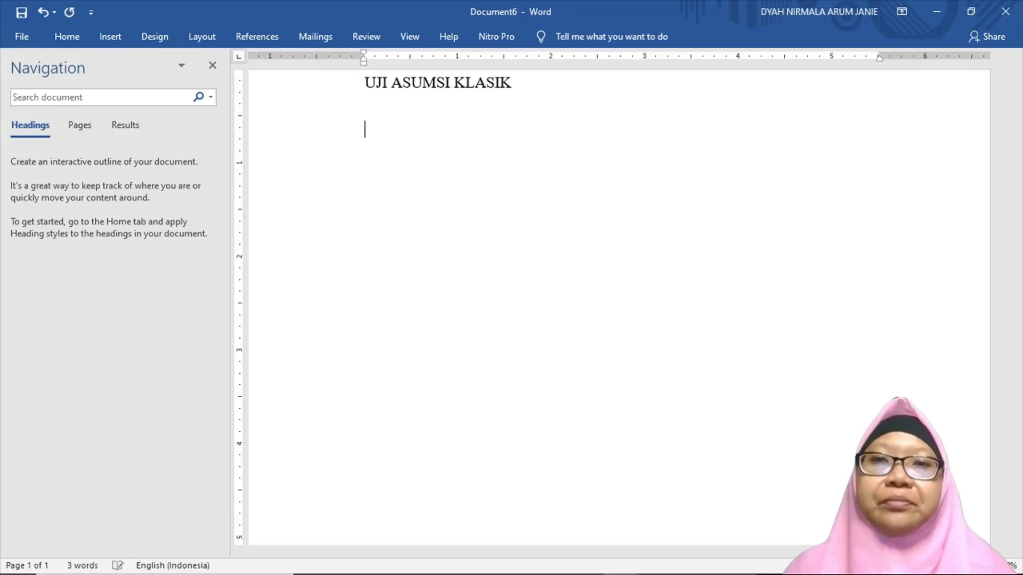
pyautogui.write('UJ')
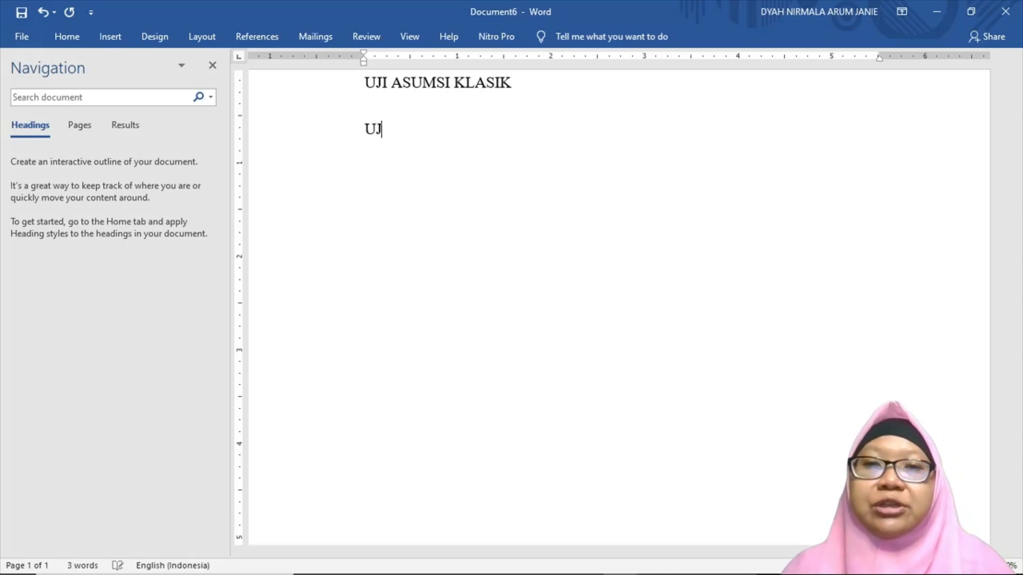
pyautogui.write('I NORMALITAS')
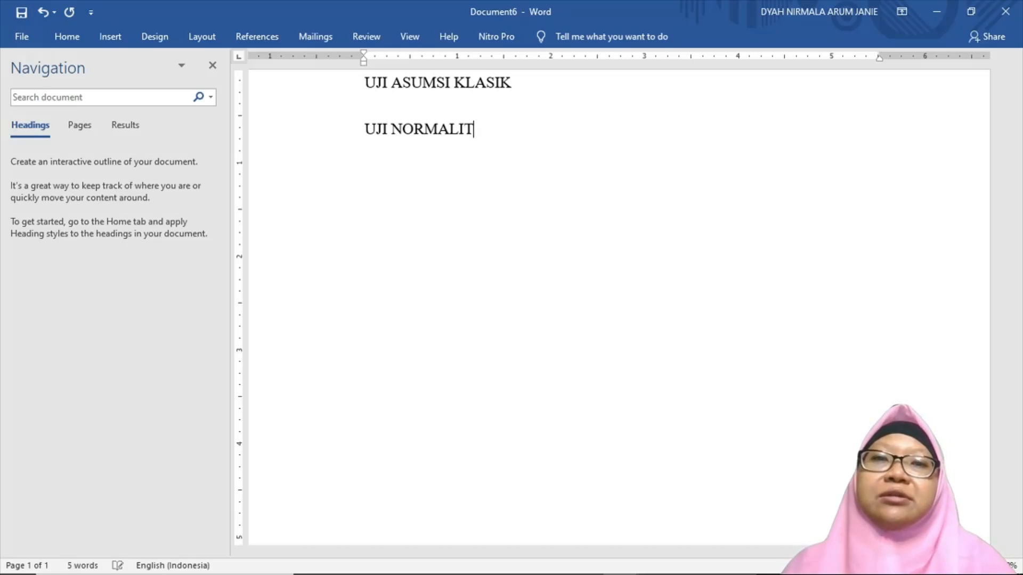
# Step: Paste the copied test table image below the UJI NORMALITAS heading and shrink it proportionally to about 4 inches wide
pyautogui.press('Return')
pyautogui.press('Return')
pyautogui.hotkey('ctrl', 'v')
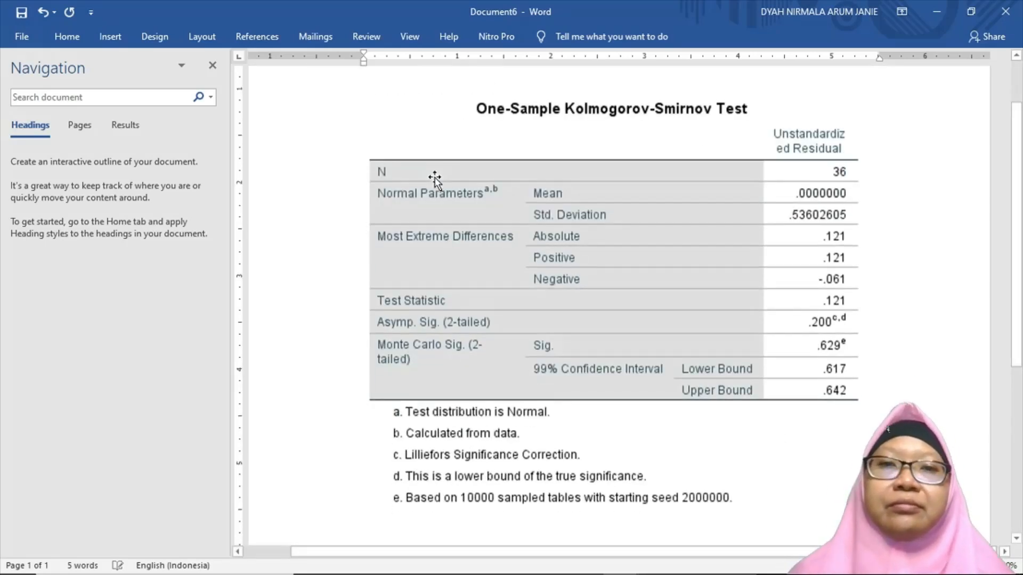
pyautogui.click(779, 441)
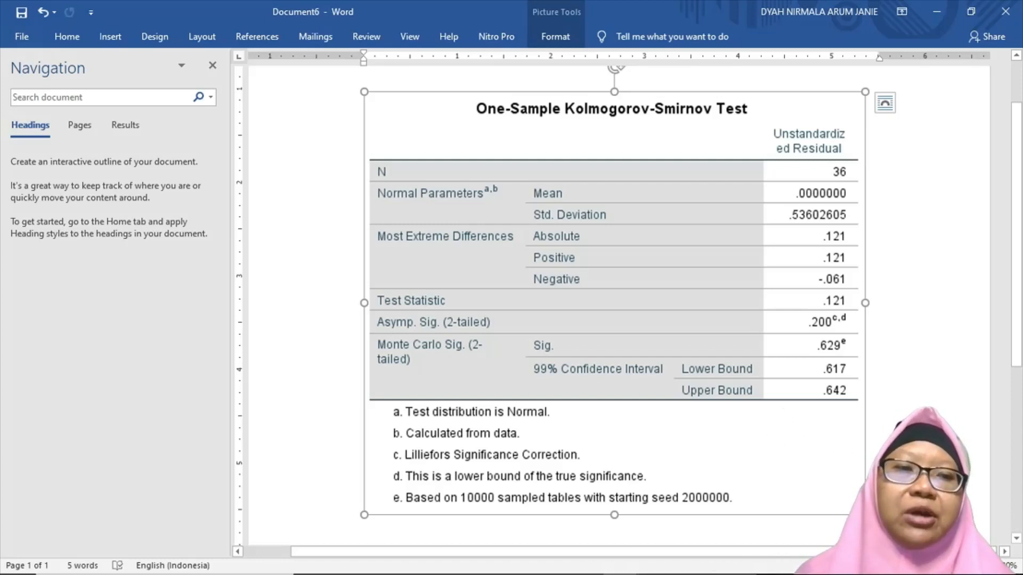
pyautogui.moveTo(866, 515); pyautogui.dragTo(737, 406)
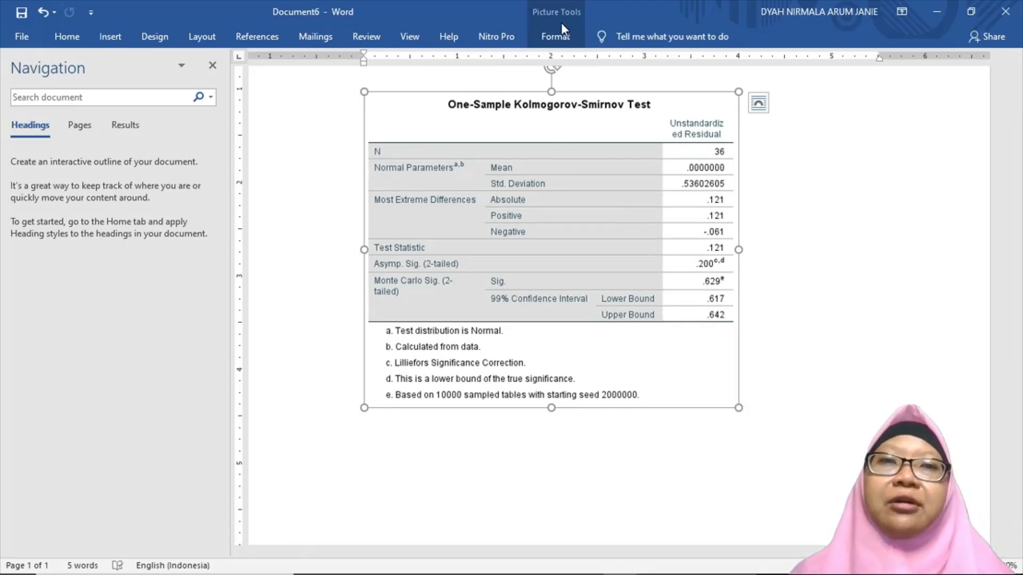
pyautogui.click(774, 404)
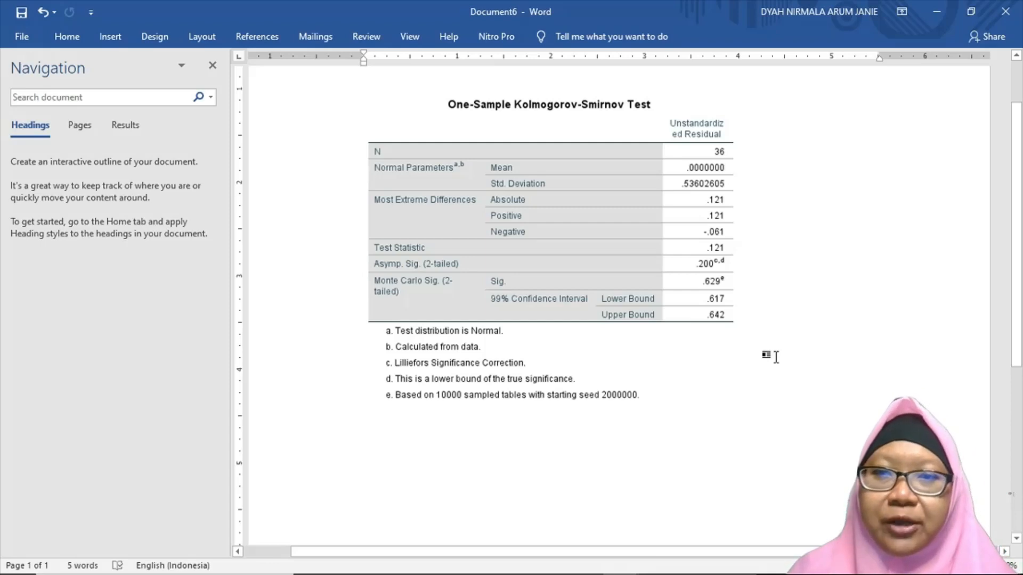
# Step: Switch to the Untitled2 dataset in SPSS and start computing a new variable with AbsRes_1 as the target variable
pyautogui.moveTo(552, 569)
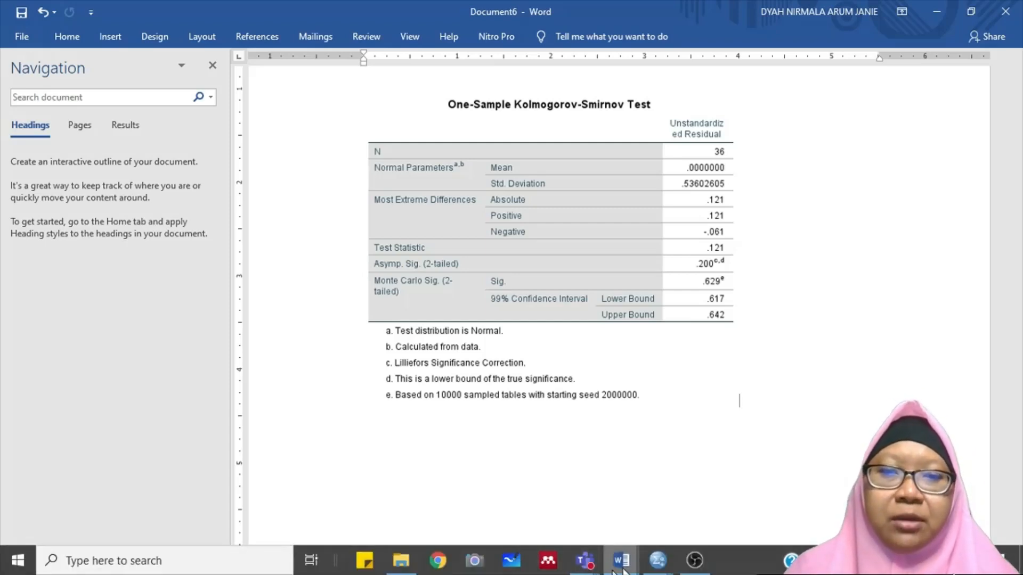
pyautogui.moveTo(661, 566)
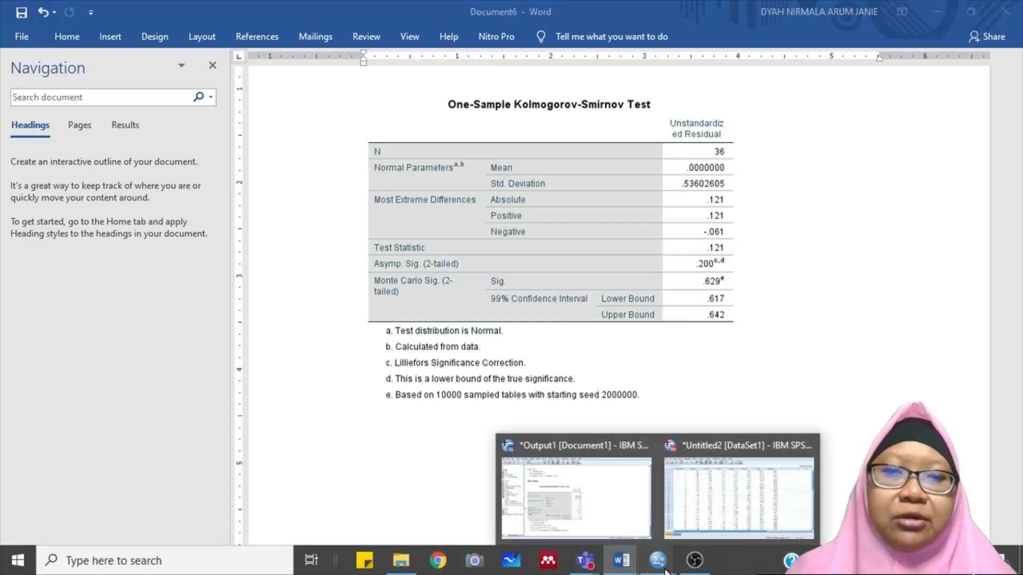
pyautogui.click(718, 490)
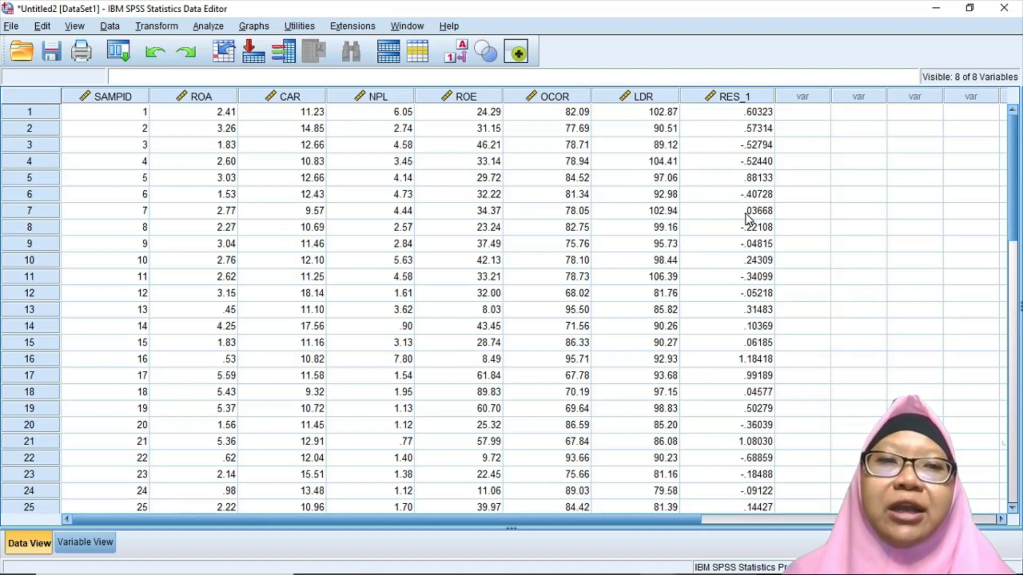
pyautogui.click(159, 26)
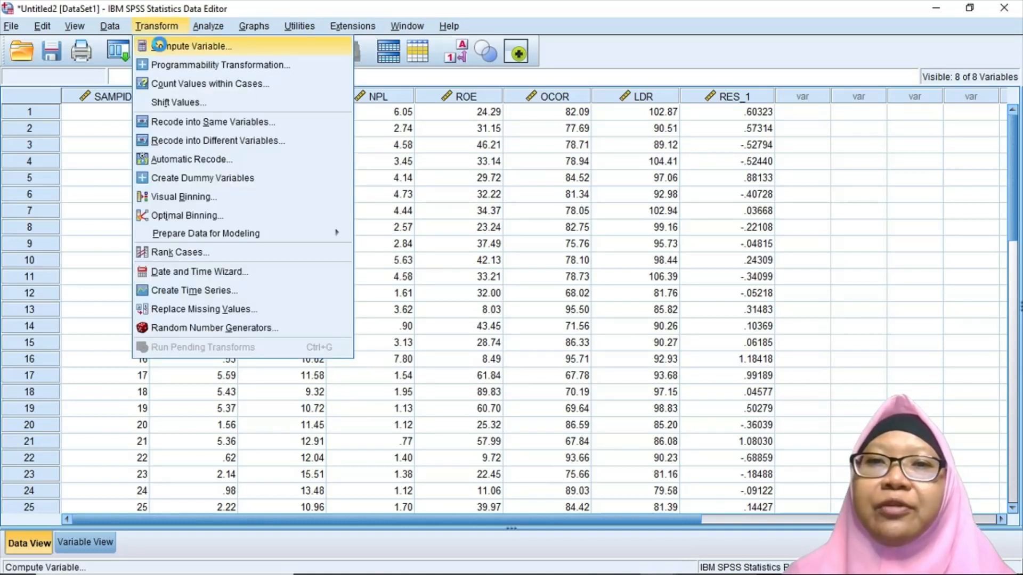
pyautogui.click(161, 46)
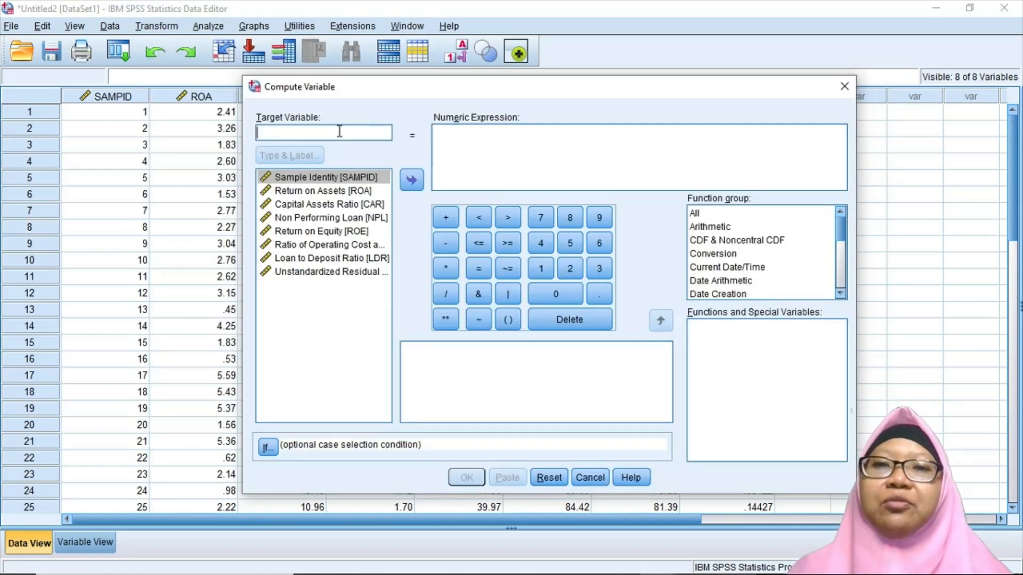
pyautogui.write('aB')
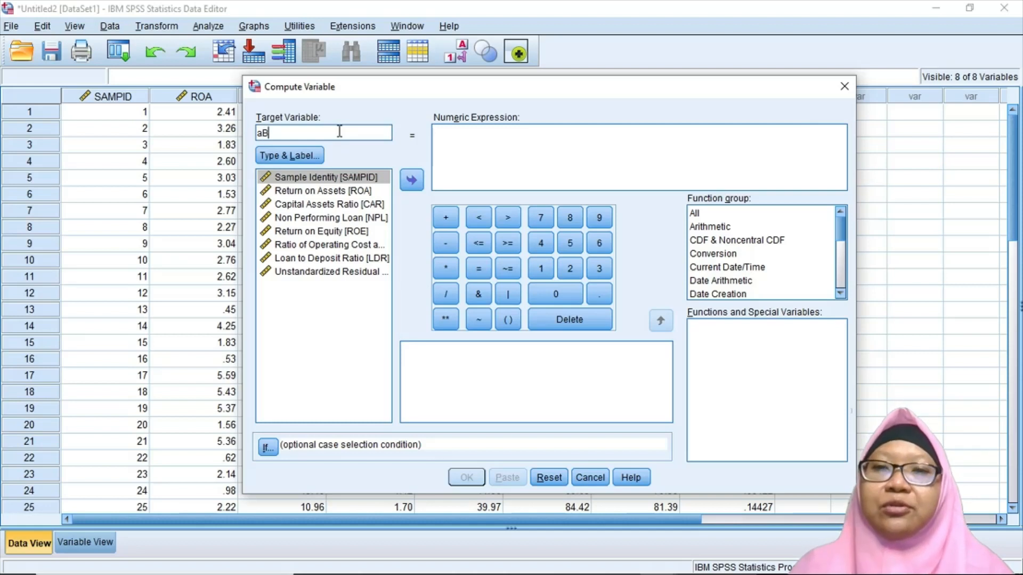
pyautogui.press('BackSpace')
pyautogui.press('BackSpace')
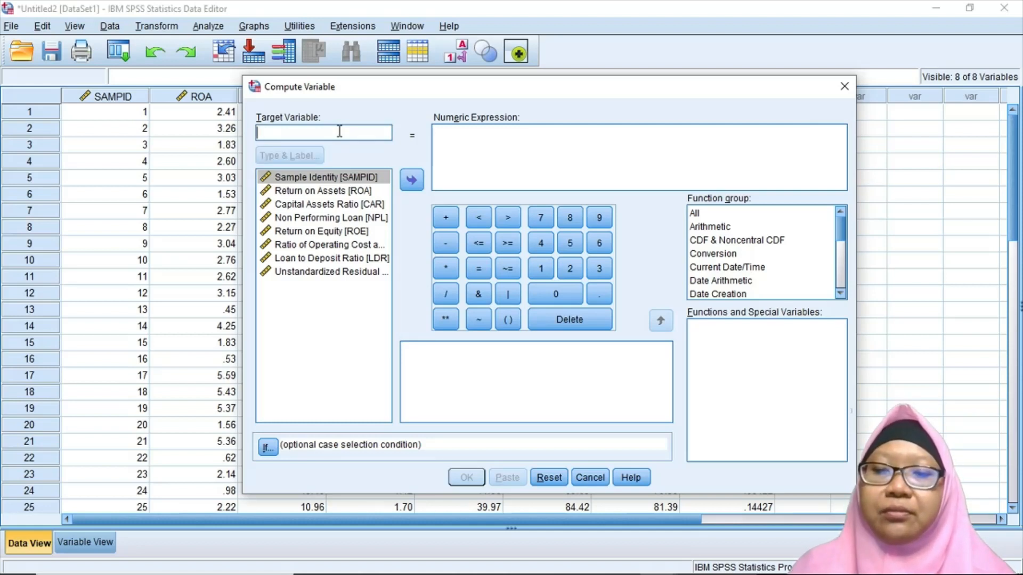
pyautogui.write('Abbs')
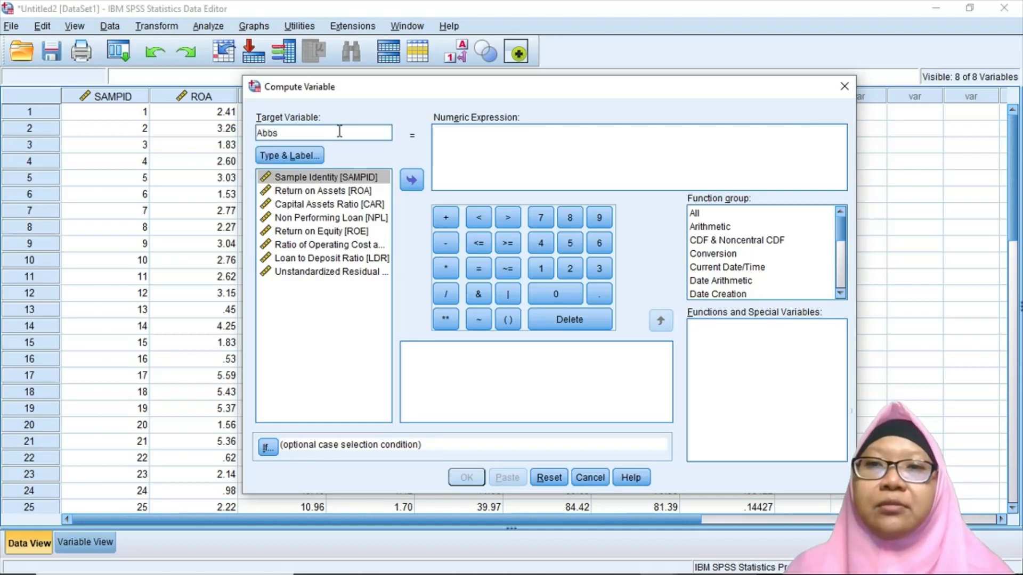
pyautogui.write('sRes')
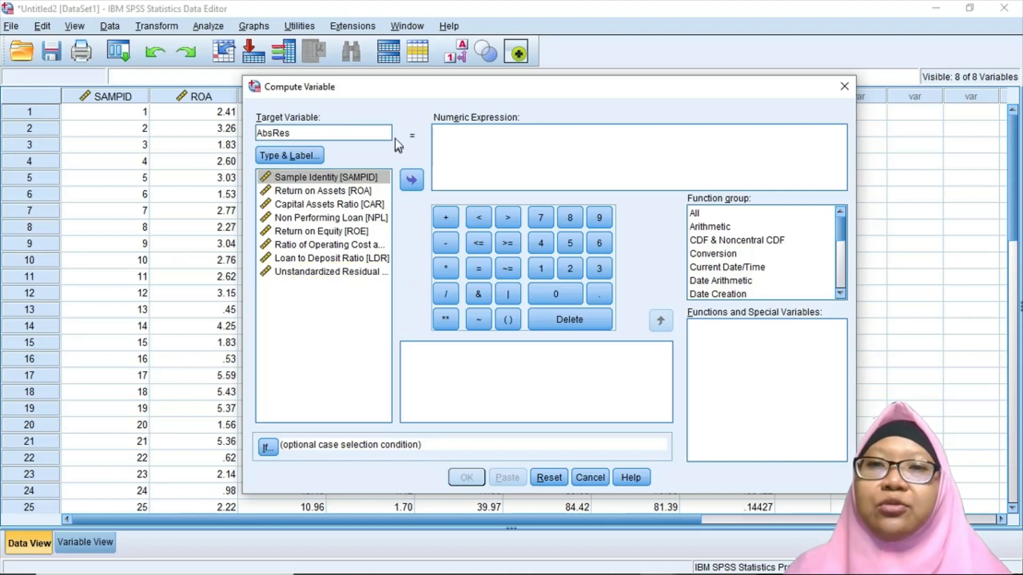
pyautogui.write('_1')
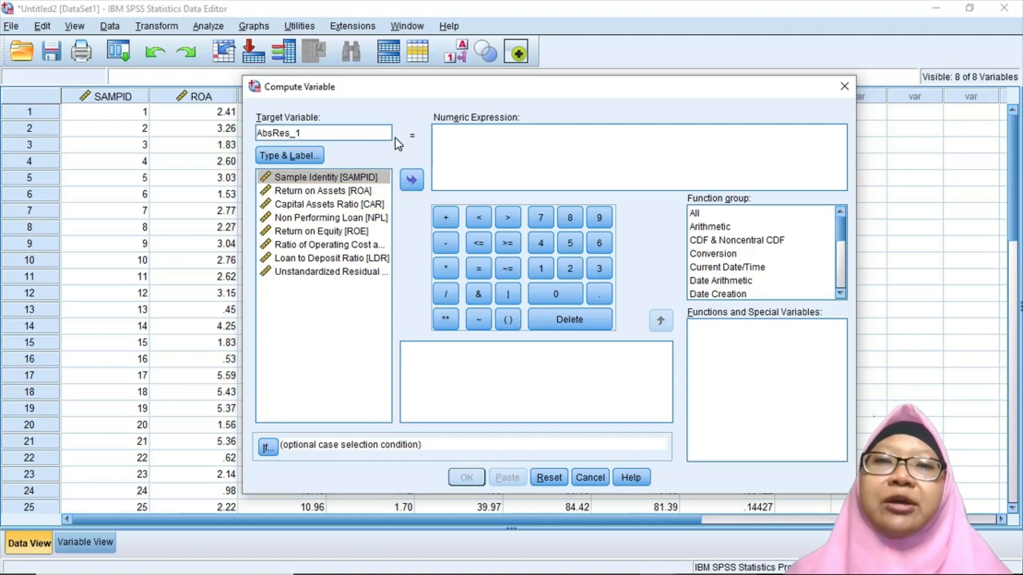
# Step: Compute AbsRes_1 with the numeric expression ABS(RES_1), using the Abs function on Unstandardized Residual, and return to the Untitled2 dataset
pyautogui.click(698, 214)
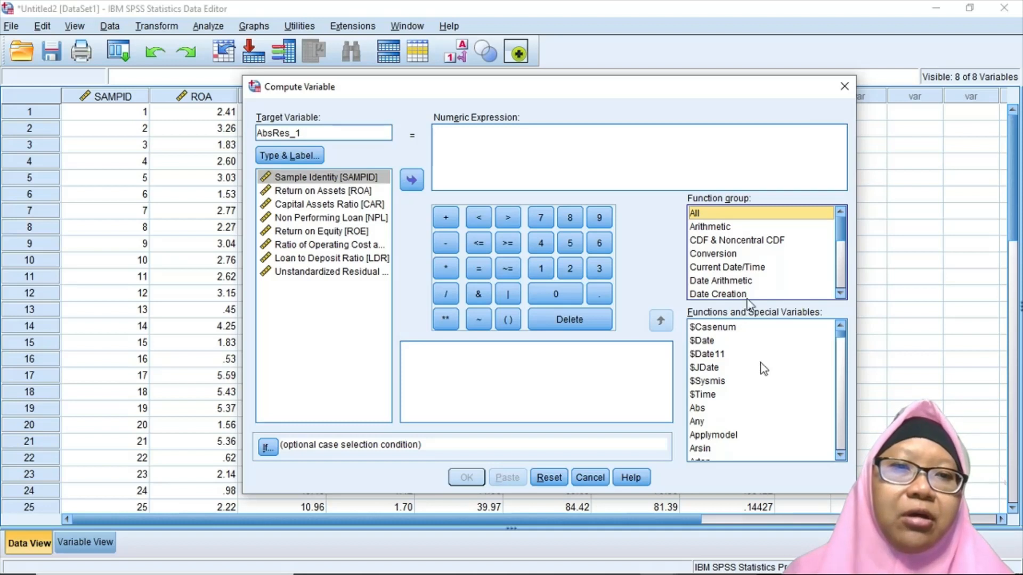
pyautogui.click(698, 409)
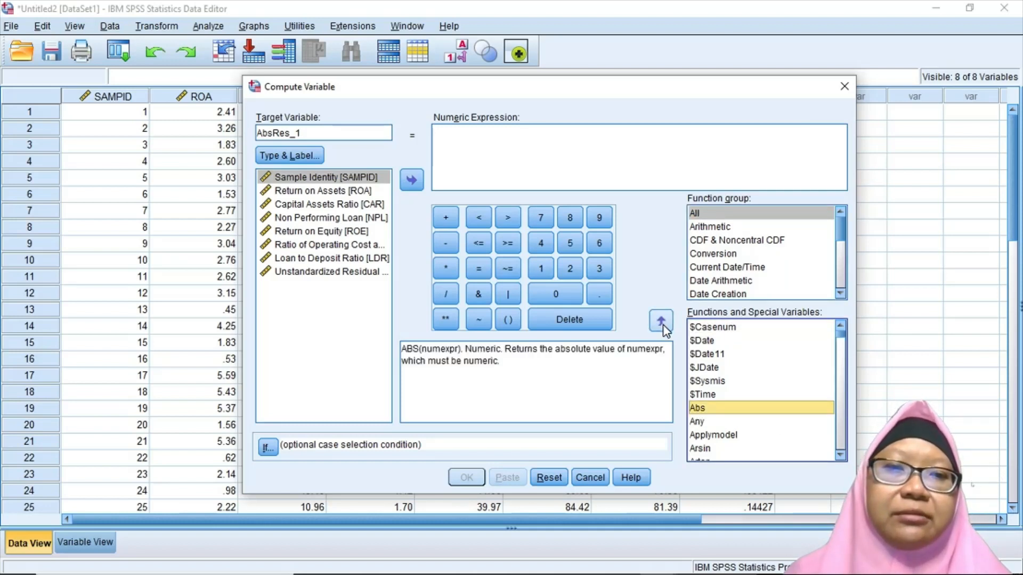
pyautogui.click(661, 322)
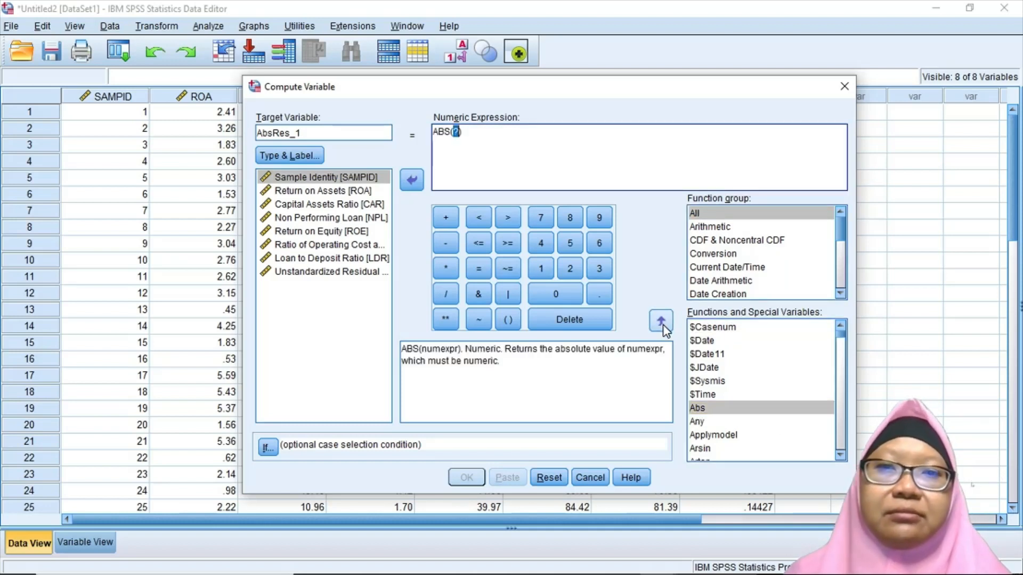
pyautogui.click(372, 274)
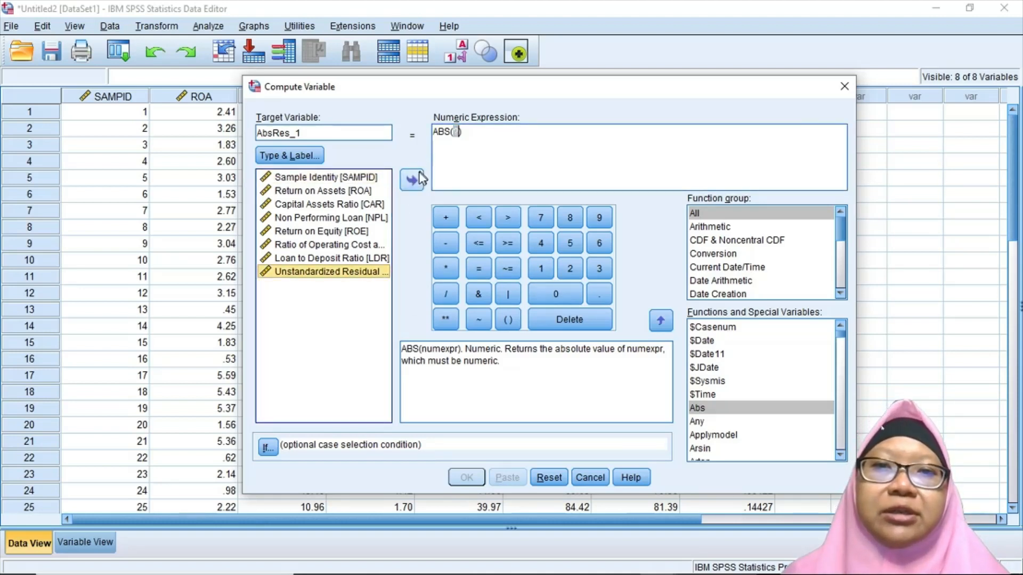
pyautogui.click(409, 183)
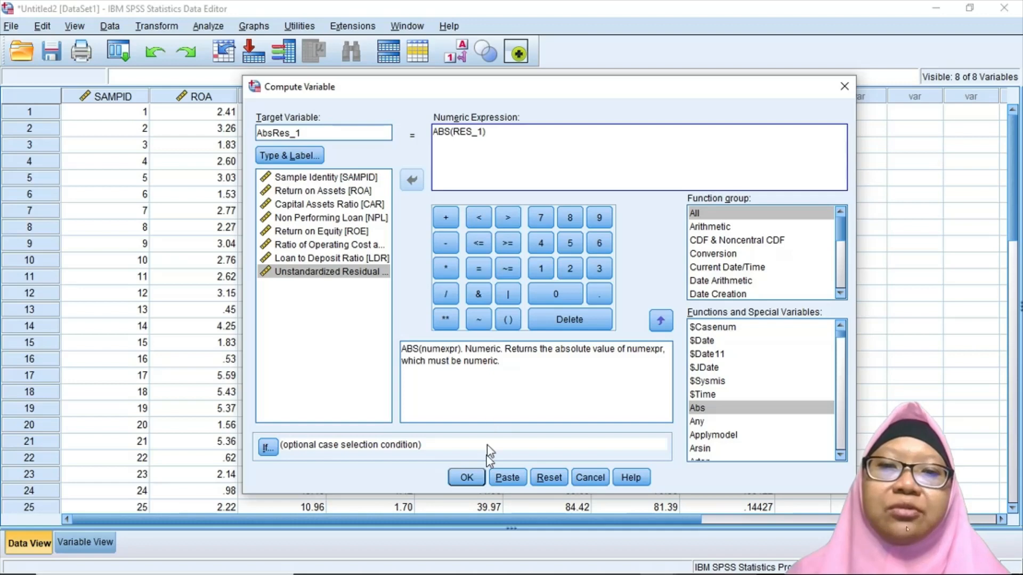
pyautogui.click(471, 480)
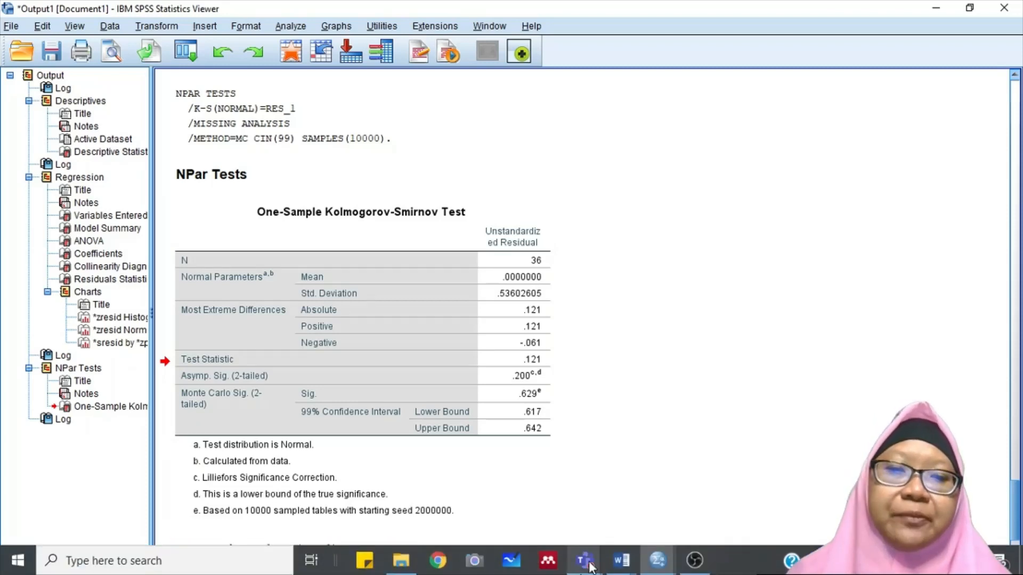
pyautogui.click(666, 559)
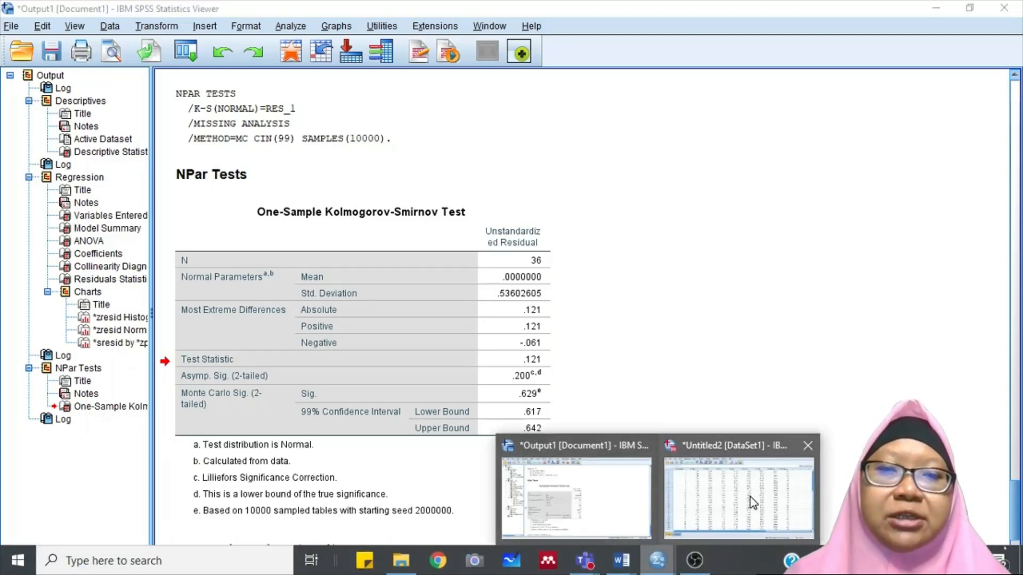
pyautogui.click(784, 490)
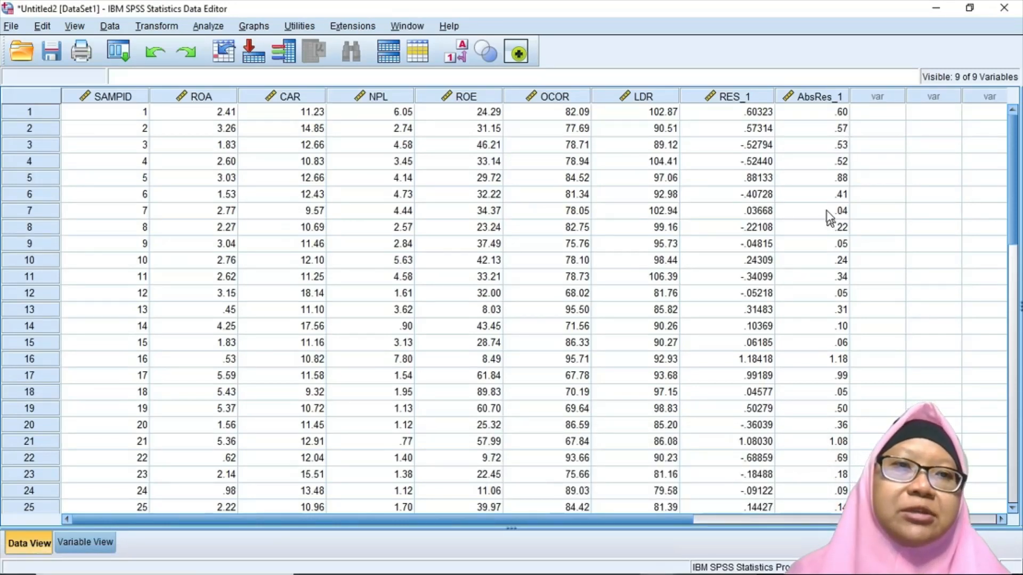
# Step: Compare the full-precision values of AbsRes_1 and RES_1 for the first case in the dataset
pyautogui.click(833, 179)
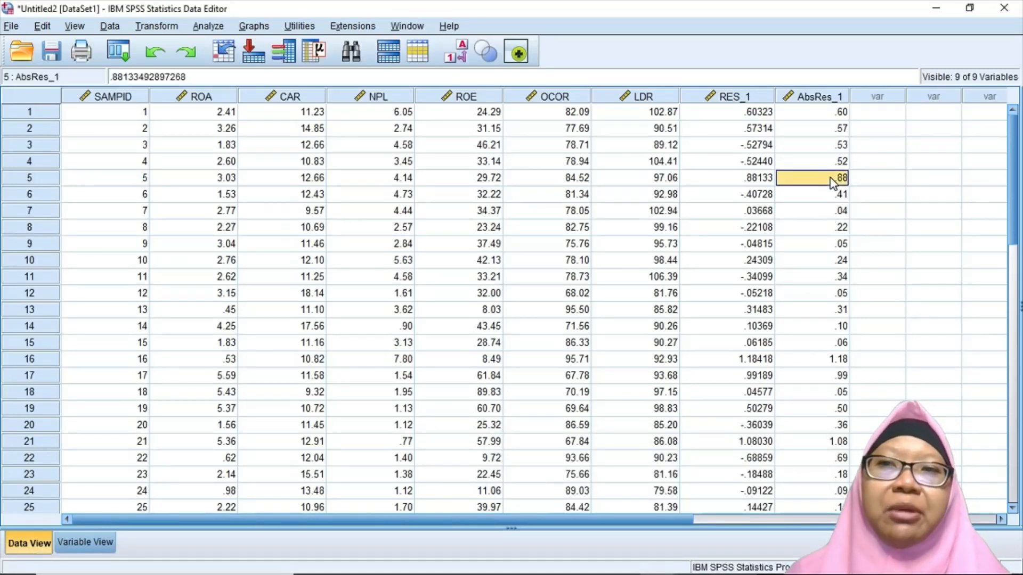
pyautogui.click(818, 115)
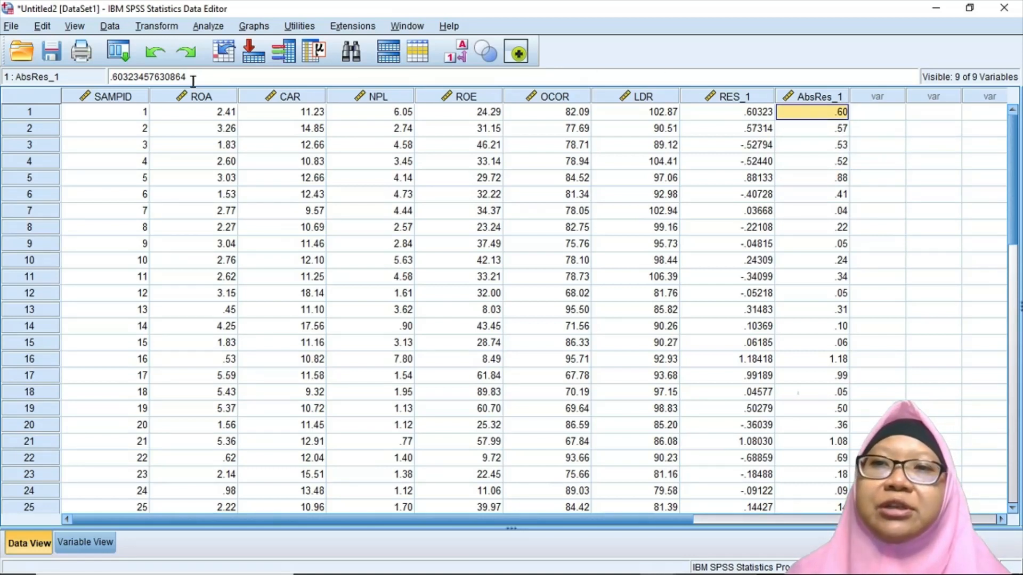
pyautogui.click(739, 119)
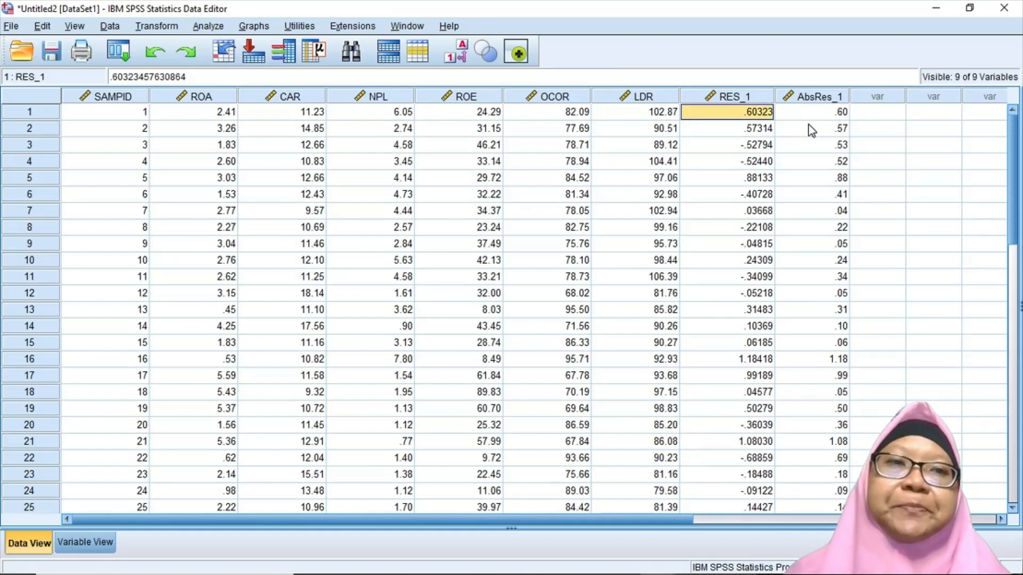
pyautogui.click(831, 113)
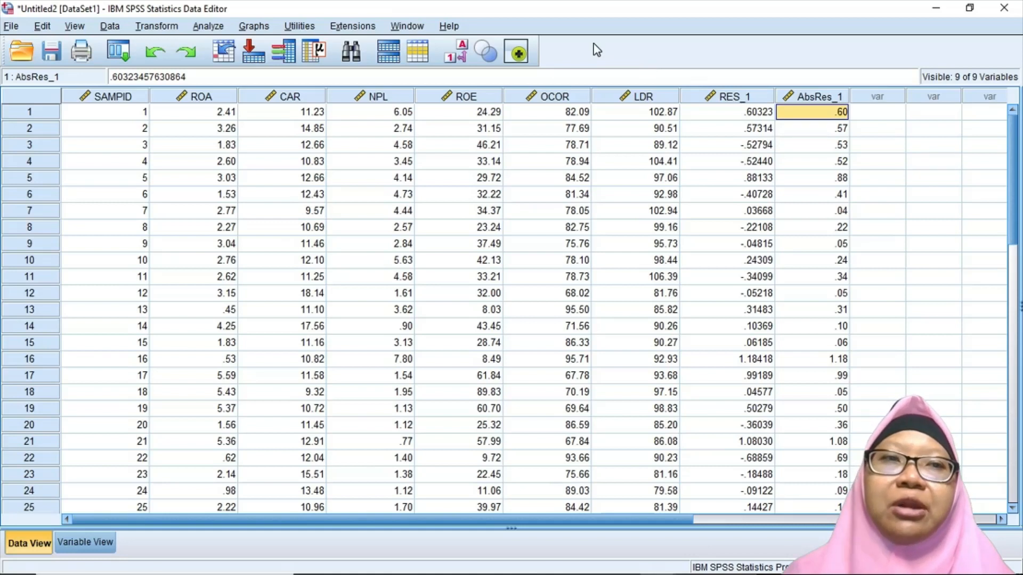
# Step: Open a linear regression, reset its earlier settings and assign AbsRes_1 as the dependent variable
pyautogui.click(214, 27)
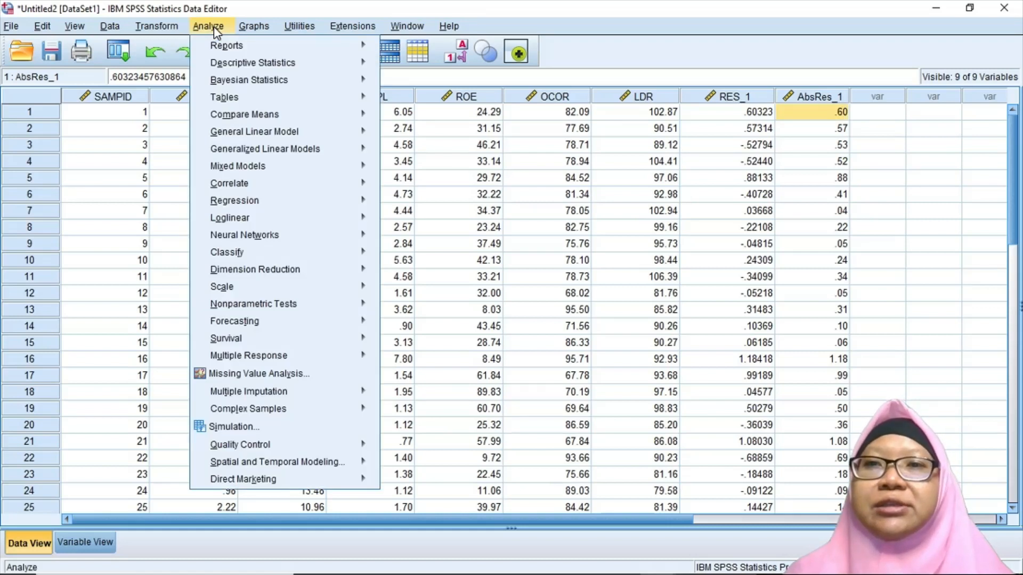
pyautogui.moveTo(263, 204)
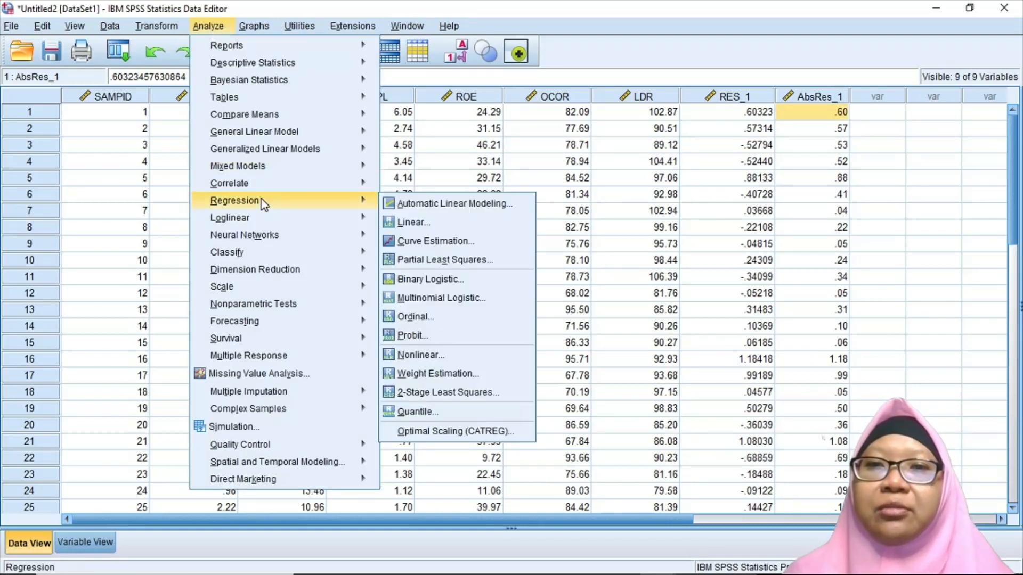
pyautogui.click(420, 232)
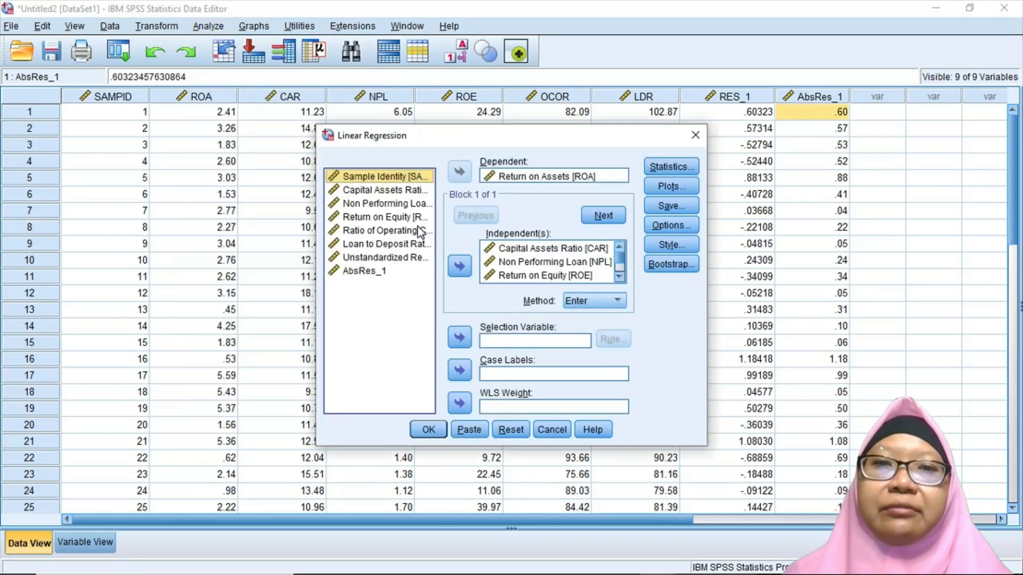
pyautogui.click(511, 429)
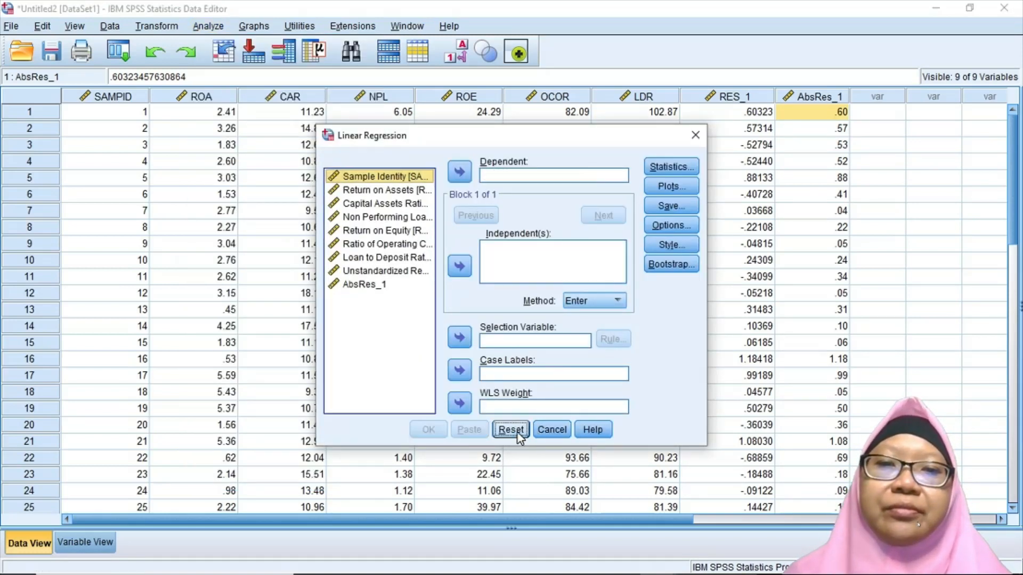
pyautogui.click(367, 287)
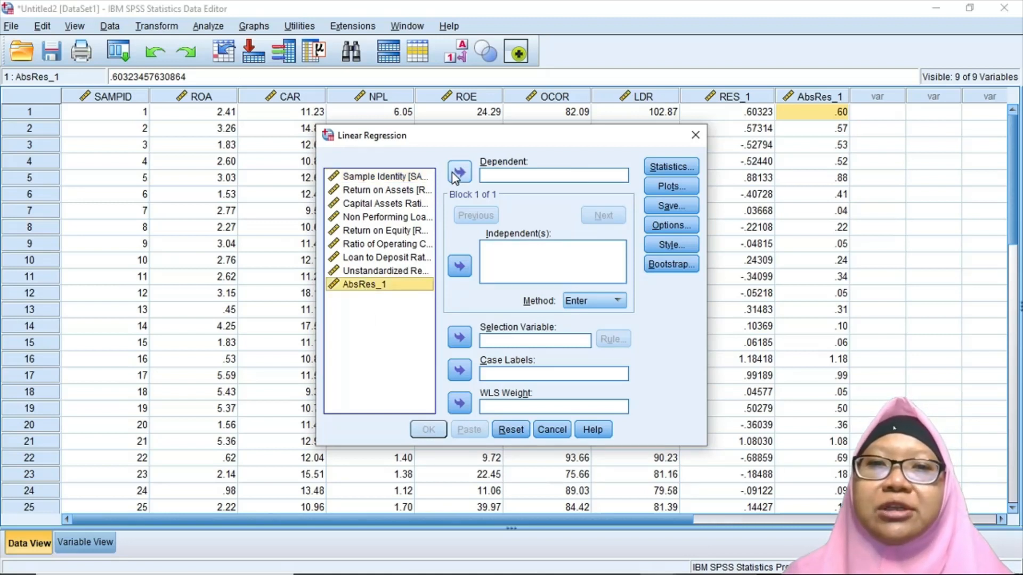
pyautogui.click(459, 171)
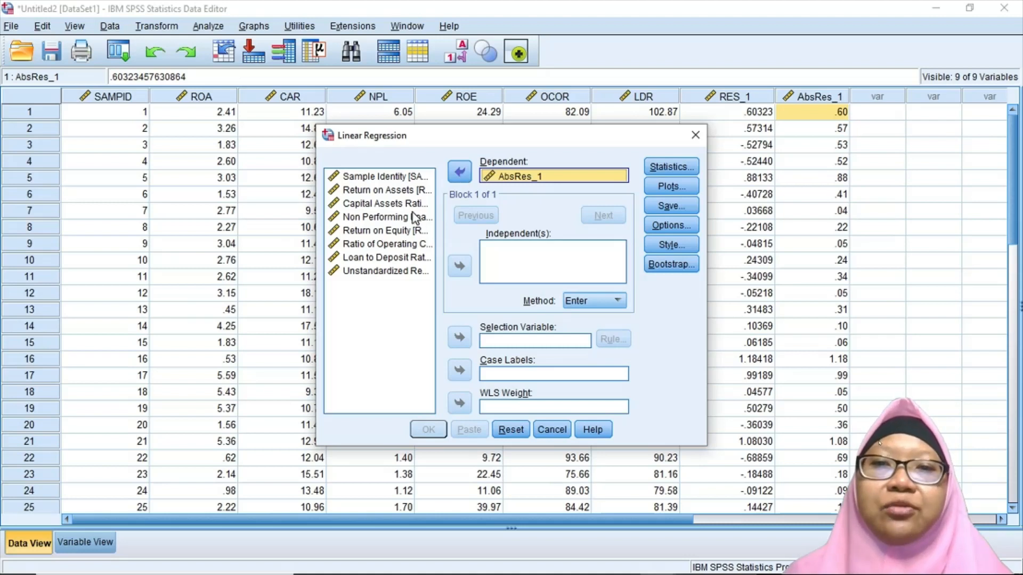
# Step: Add Capital Assets Ratio, Non Performing Loan, Return on Equity, Ratio of Operating Cost and Loan to Deposit Ratio as independents and run the regression
pyautogui.click(399, 204)
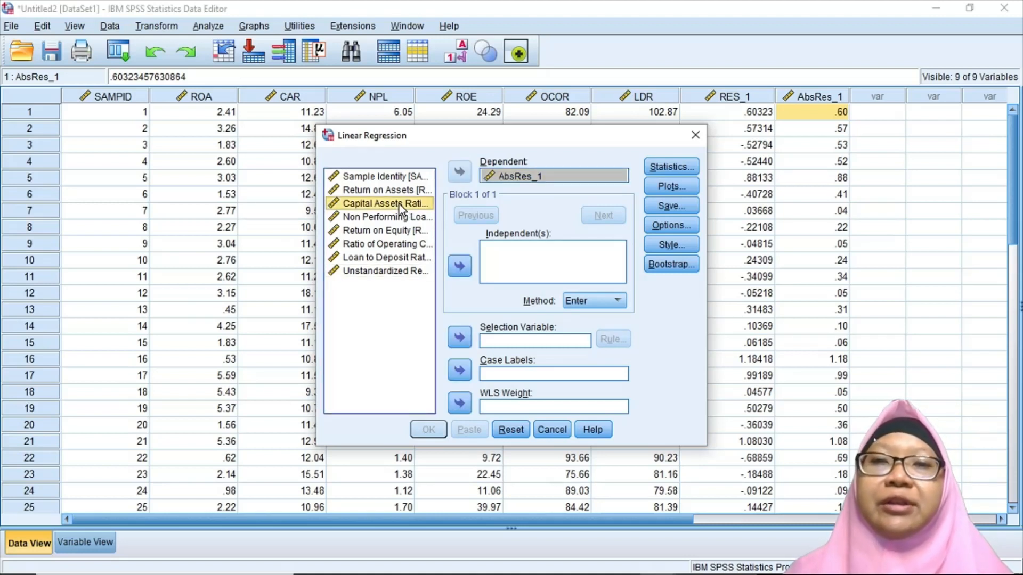
pyautogui.hotkey('shift', 'Down')
pyautogui.hotkey('shift', 'Down')
pyautogui.hotkey('shift', 'Down')
pyautogui.hotkey('shift', 'Down')
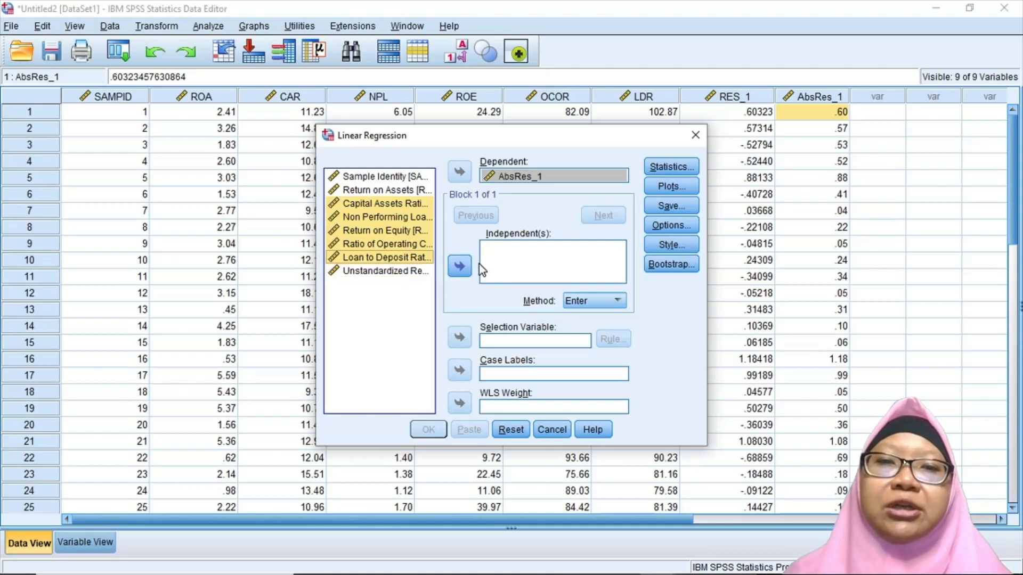
pyautogui.click(459, 266)
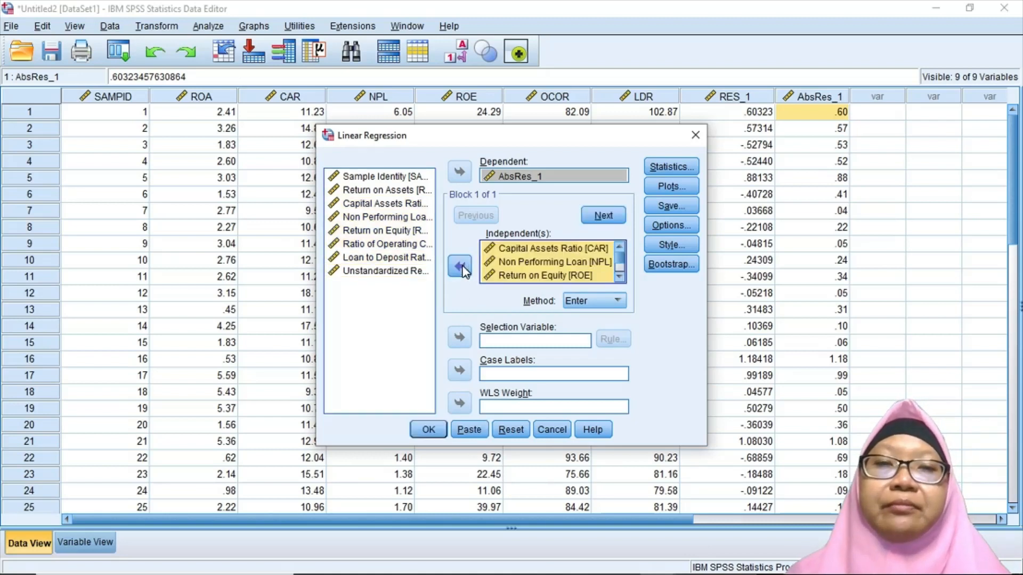
pyautogui.click(430, 430)
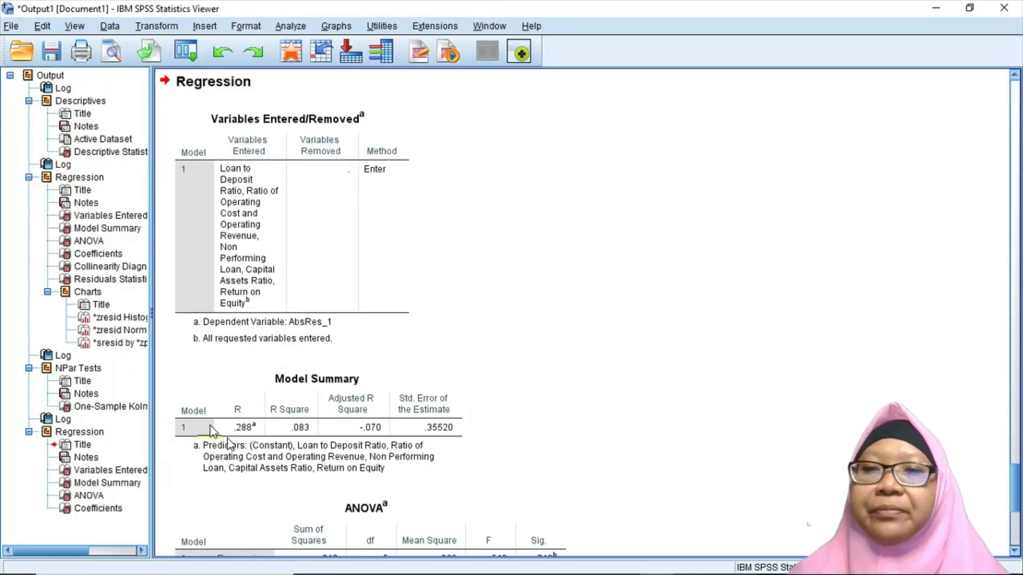
# Step: Review the new regression's output tables in order, from Variables Entered/Removed through Model Summary and ANOVA to the Coefficients significance values
pyautogui.click(104, 510)
pyautogui.click(78, 432)
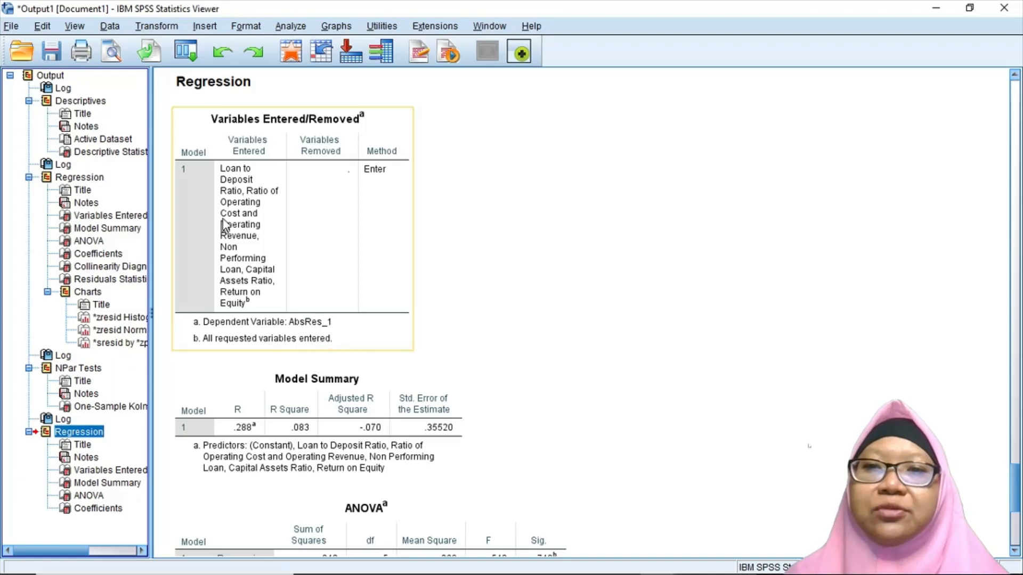
pyautogui.click(97, 473)
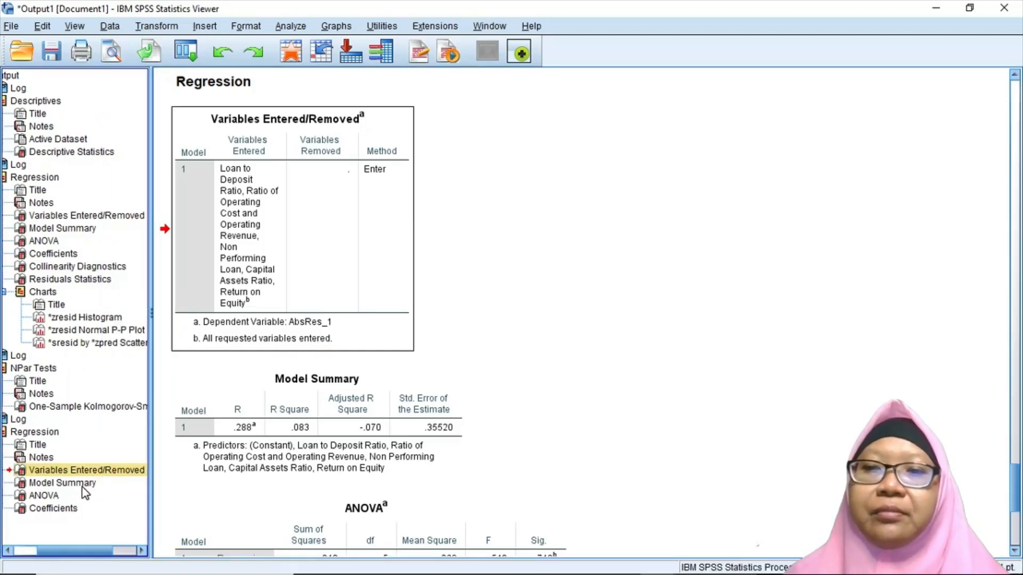
pyautogui.click(83, 484)
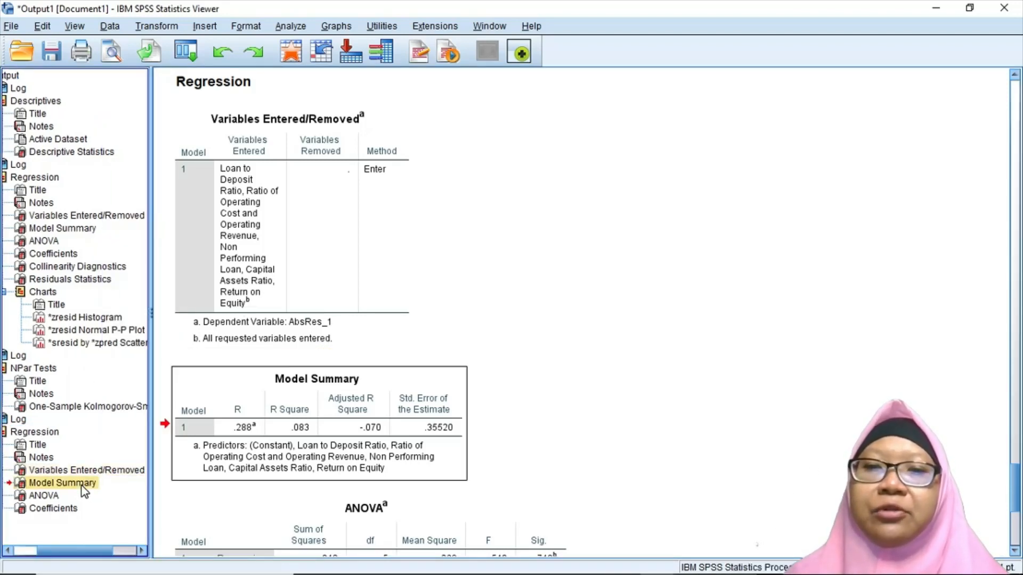
pyautogui.click(47, 497)
pyautogui.click(49, 509)
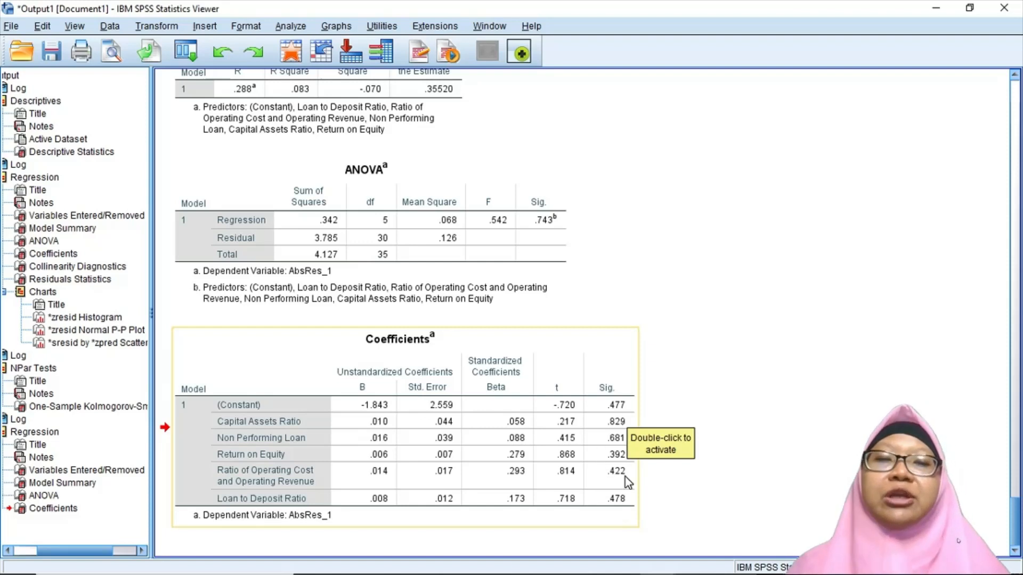
# Step: Copy the Coefficients table of the AbsRes_1 regression as an image and switch to Document6 in Word
pyautogui.rightClick(546, 466)
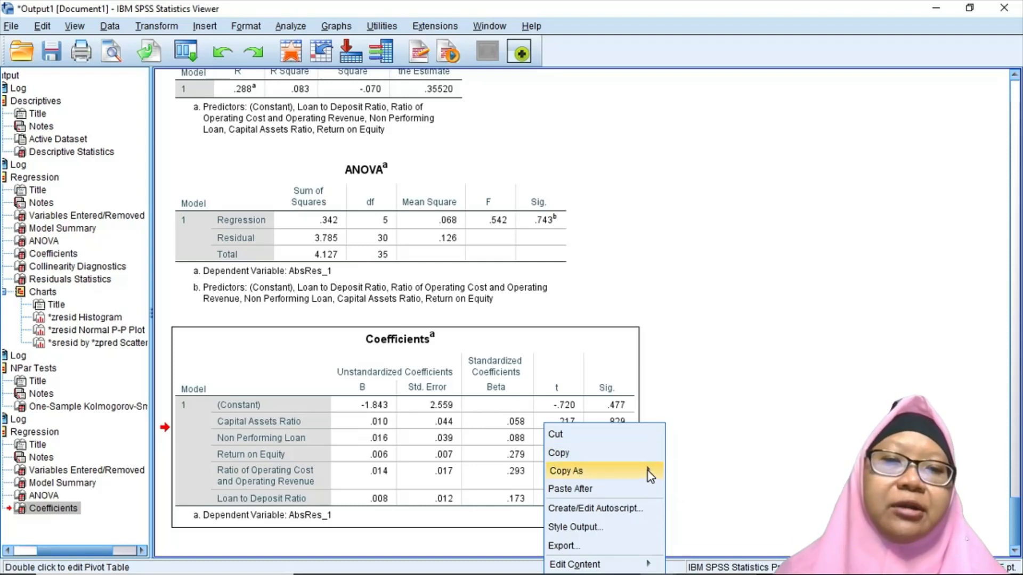
pyautogui.moveTo(648, 471)
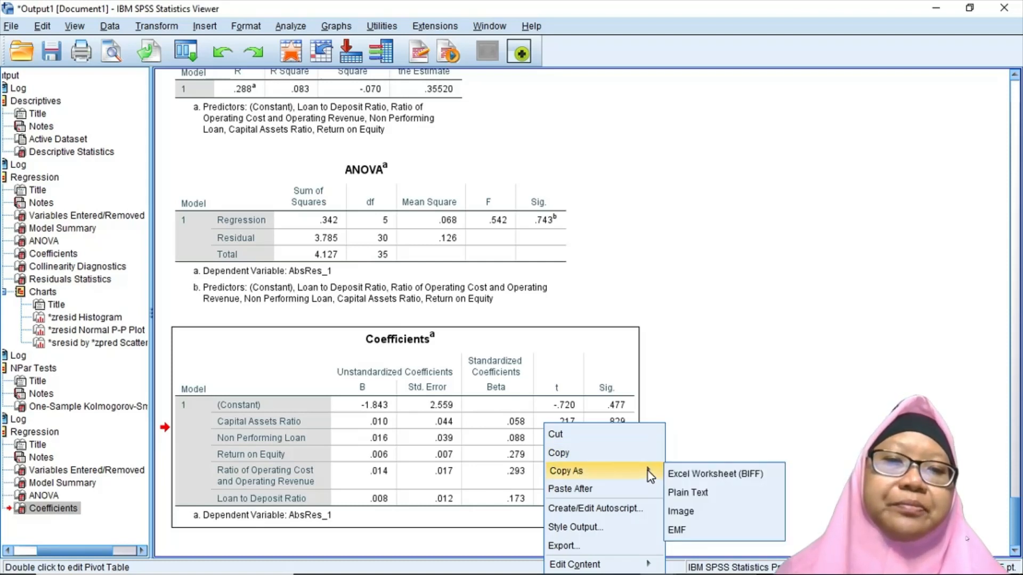
pyautogui.click(681, 512)
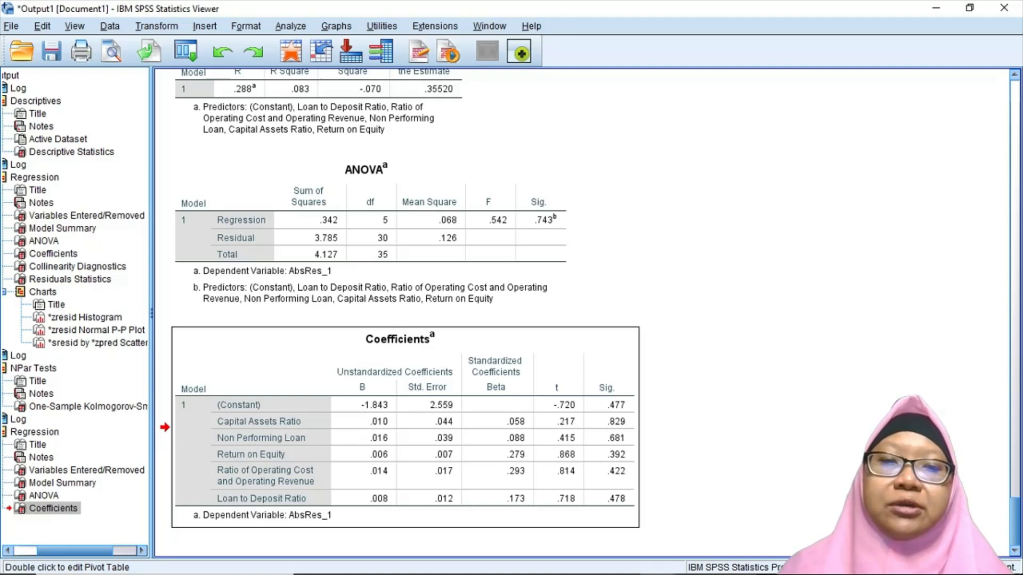
pyautogui.moveTo(688, 565)
pyautogui.moveTo(627, 561)
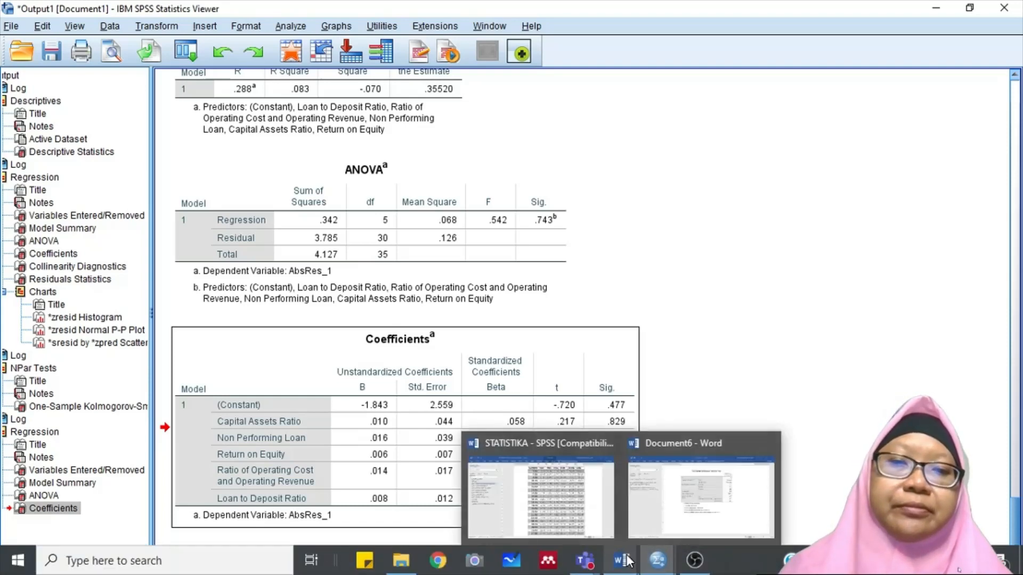
pyautogui.click(671, 512)
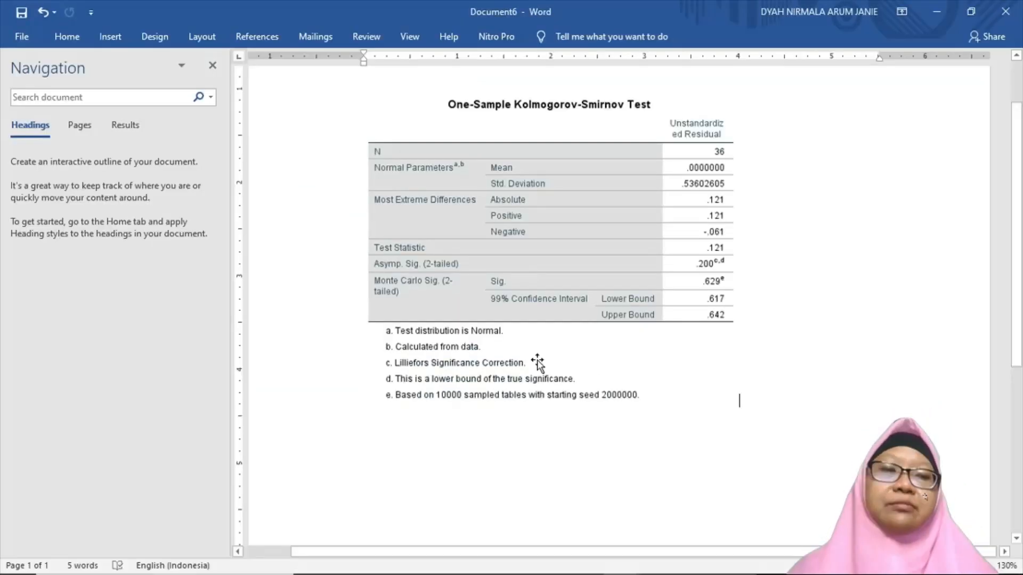
# Step: Extend the UJI NORMALITAS heading with the test name (KOLMOGOROV SMIRNOV)
pyautogui.scroll(2, 537, 360)
pyautogui.click(570, 127)
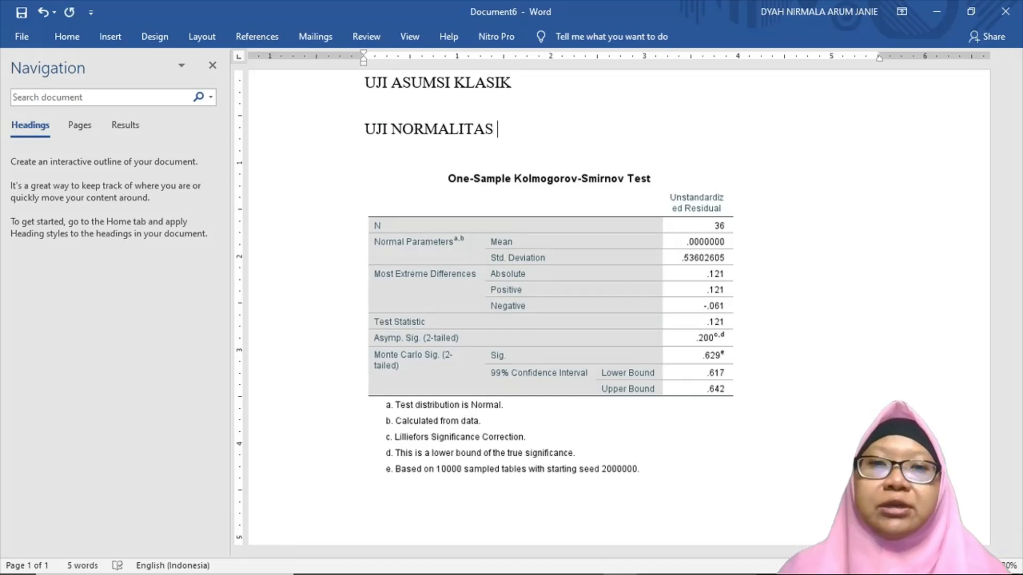
pyautogui.write('(')
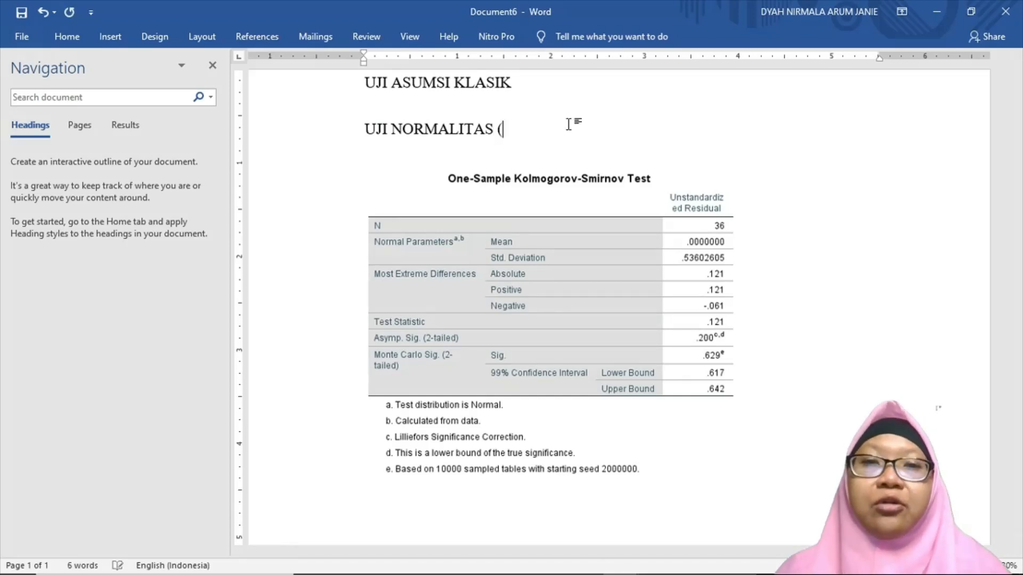
pyautogui.write('KO')
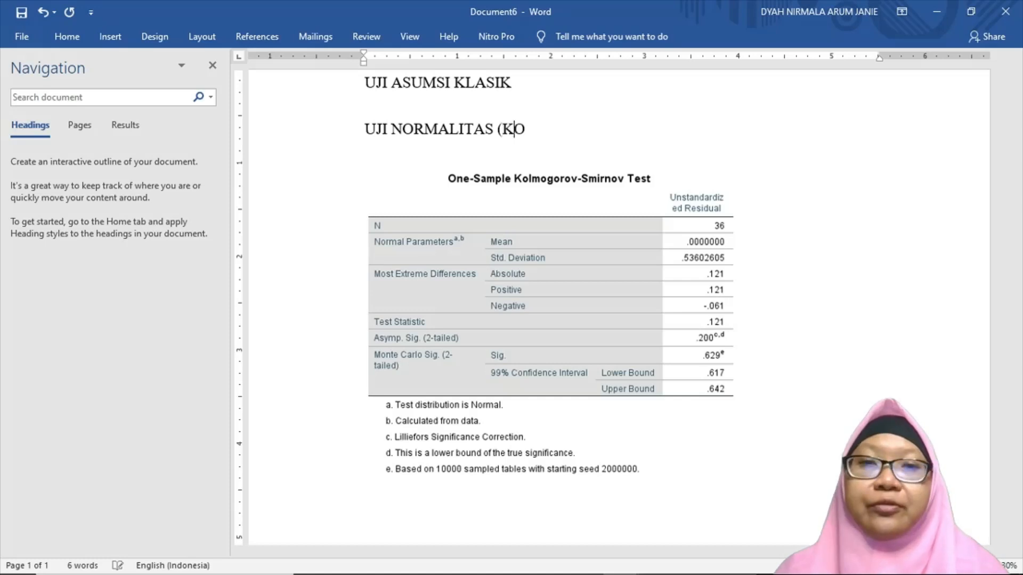
pyautogui.write('LMOGOROV ')
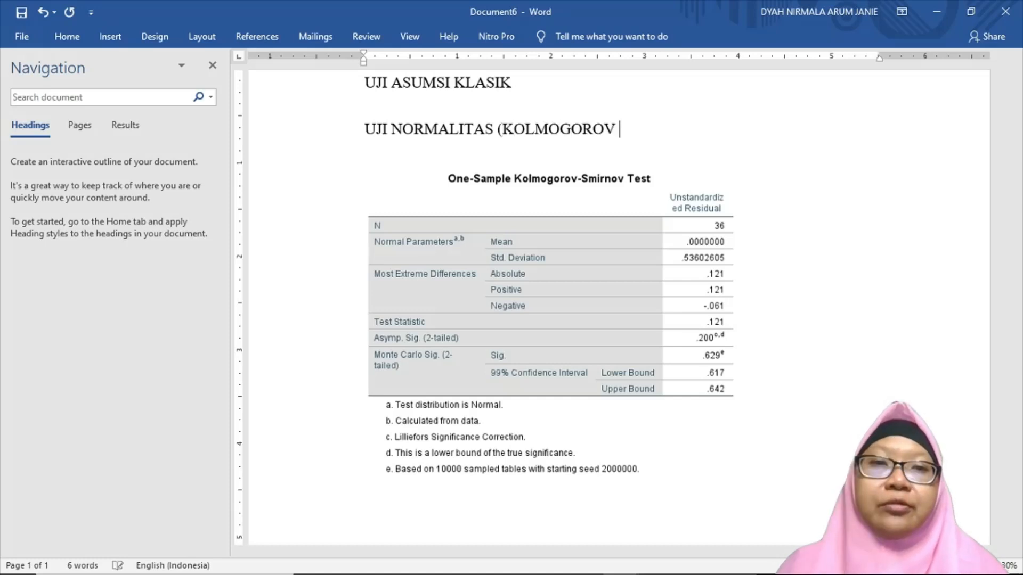
pyautogui.write('SMIRNO')
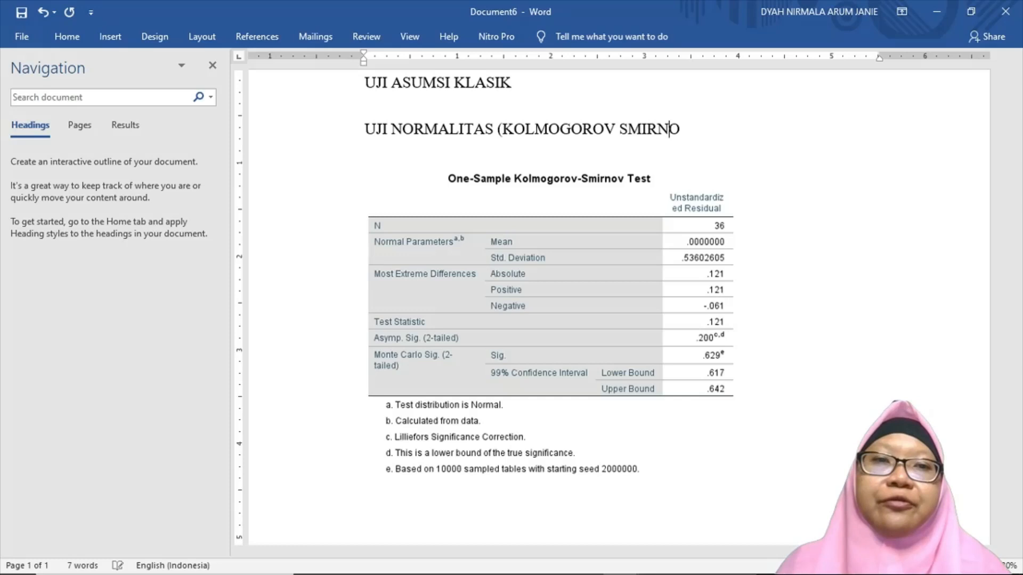
pyautogui.write('V)')
# Step: Add the heading UJI HETEROSKEDASTISITAS (GLEJSER) below the One-Sample Kolmogorov-Smirnov Test table
pyautogui.press('Down')
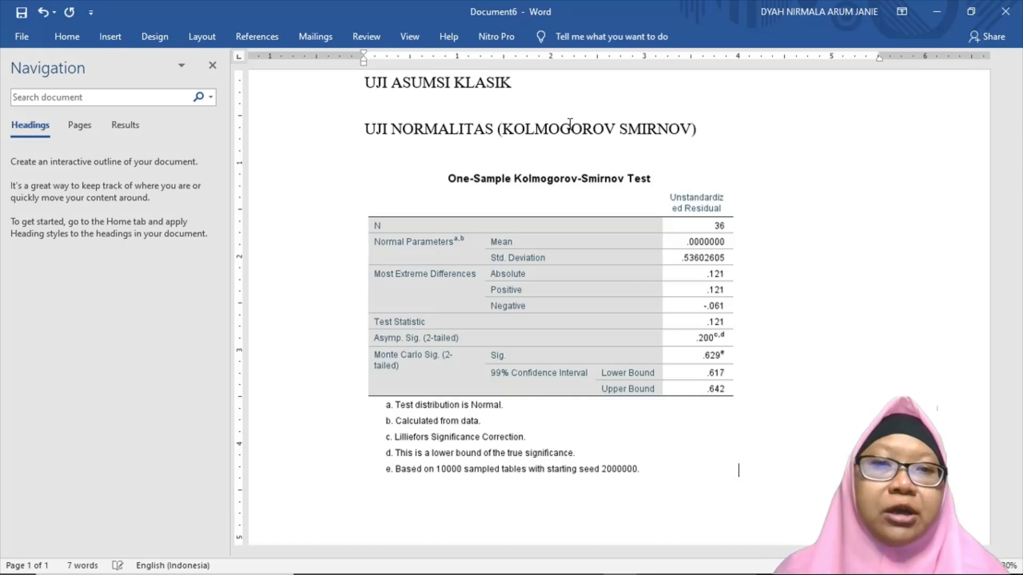
pyautogui.press('Return')
pyautogui.write('U')
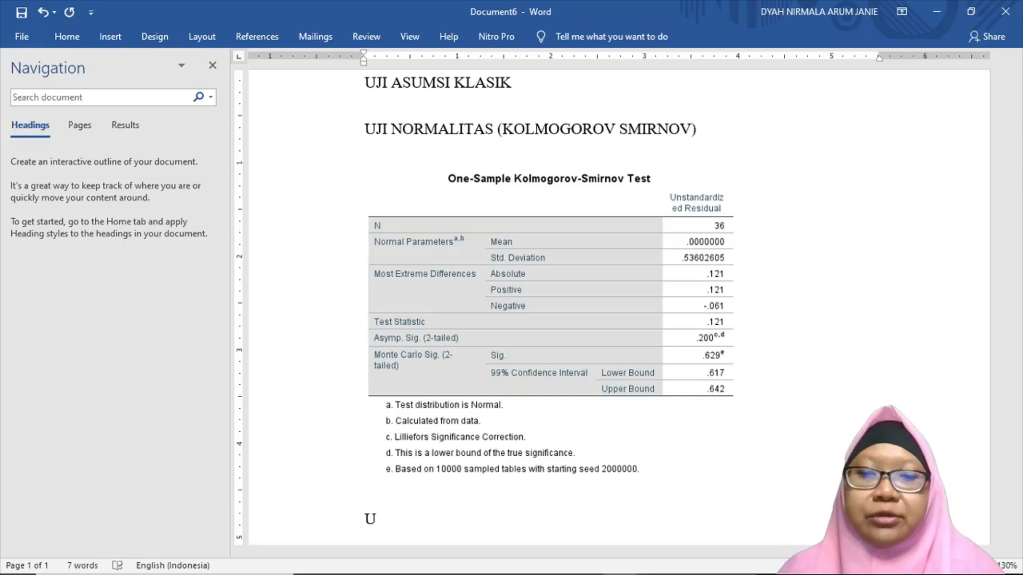
pyautogui.write('JI HETEROS')
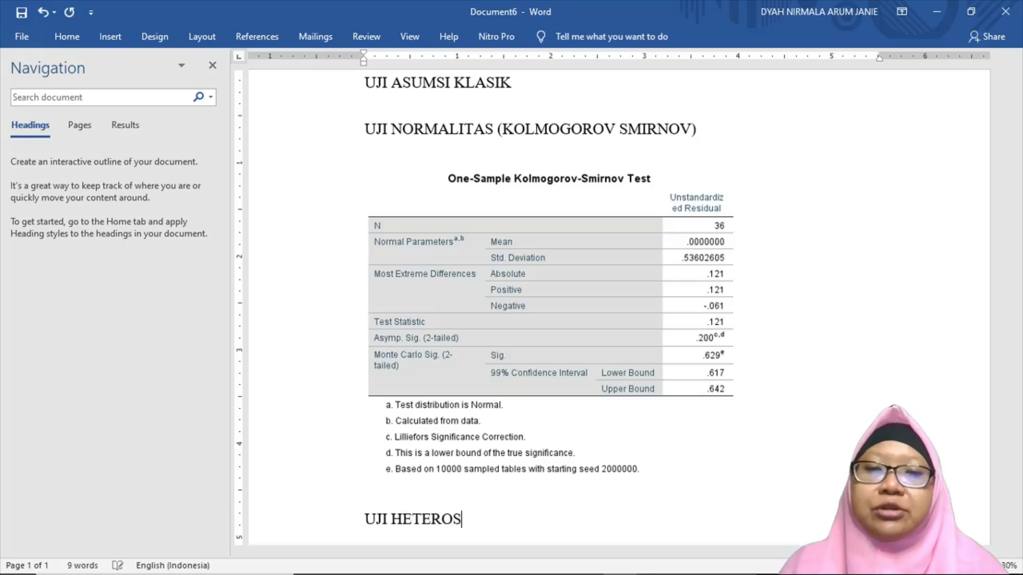
pyautogui.write('KEDASTISITAS')
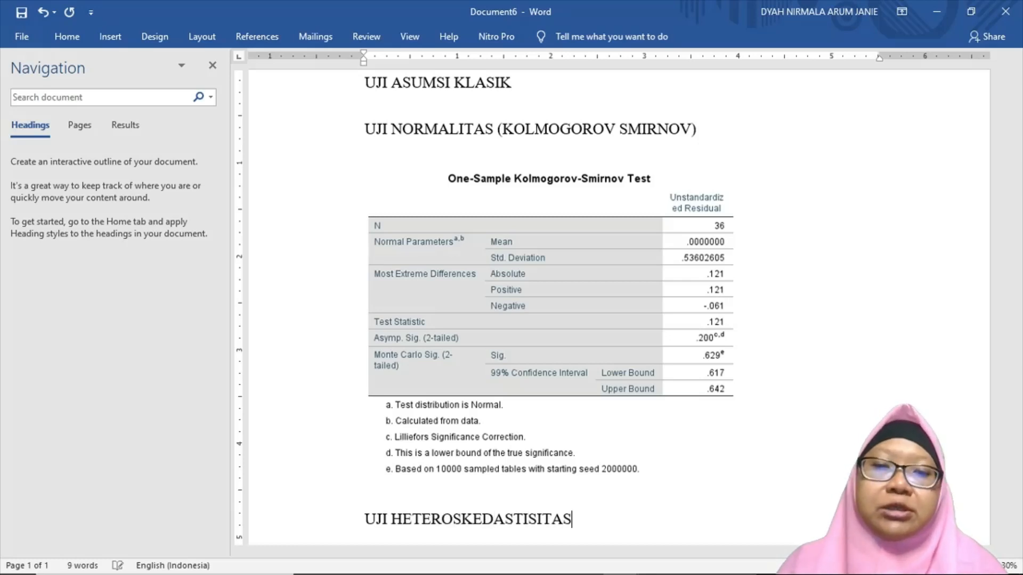
pyautogui.press('Return')
pyautogui.press('BackSpace')
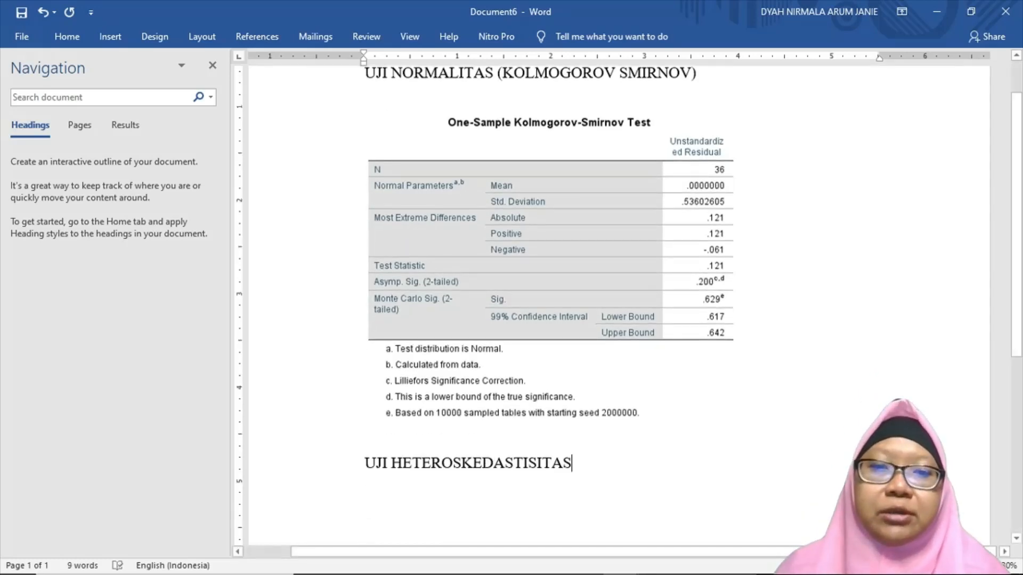
pyautogui.write('(')
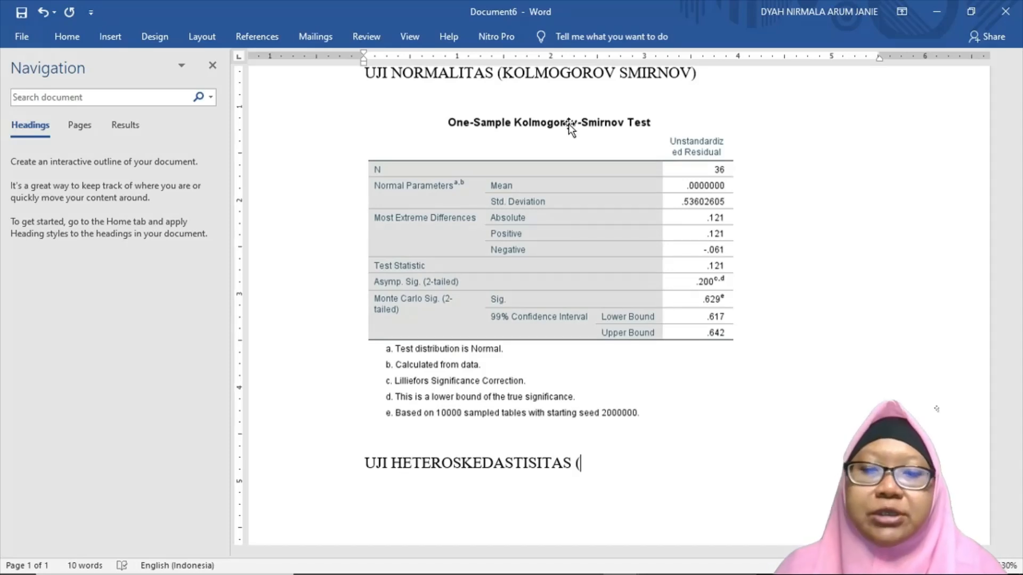
pyautogui.write('GLE')
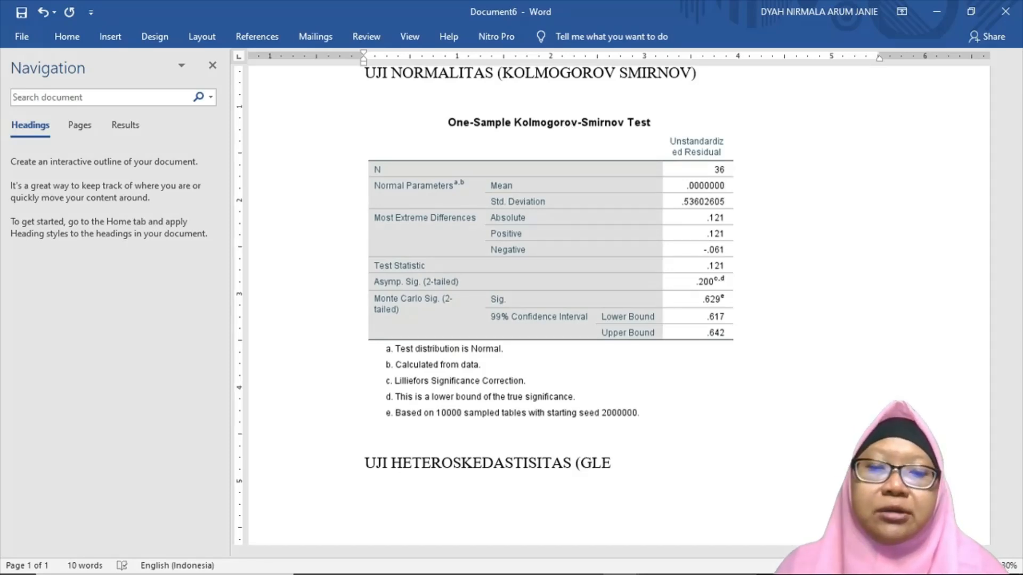
pyautogui.write('JSER)')
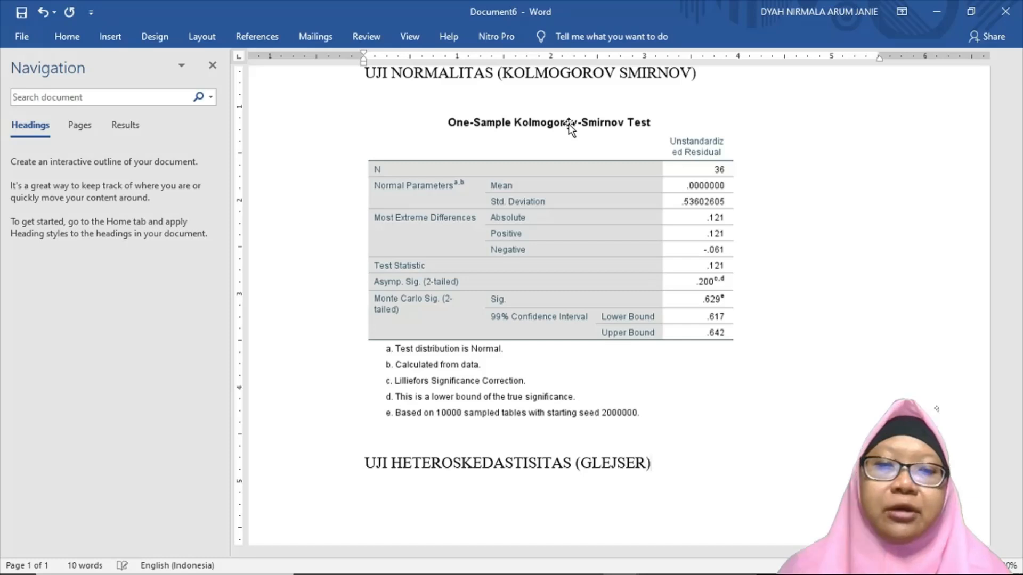
# Step: Paste the copied Coefficients table under the UJI HETEROSKEDASTISITAS (GLEJSER) heading and start a new line below it
pyautogui.press('Return')
pyautogui.hotkey('ctrl', 'v')
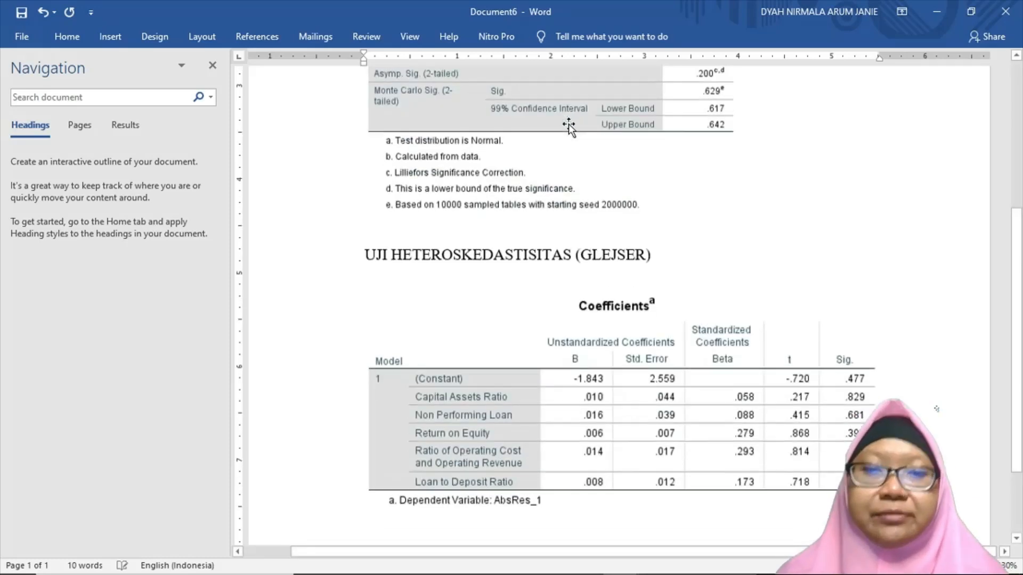
pyautogui.click(698, 410)
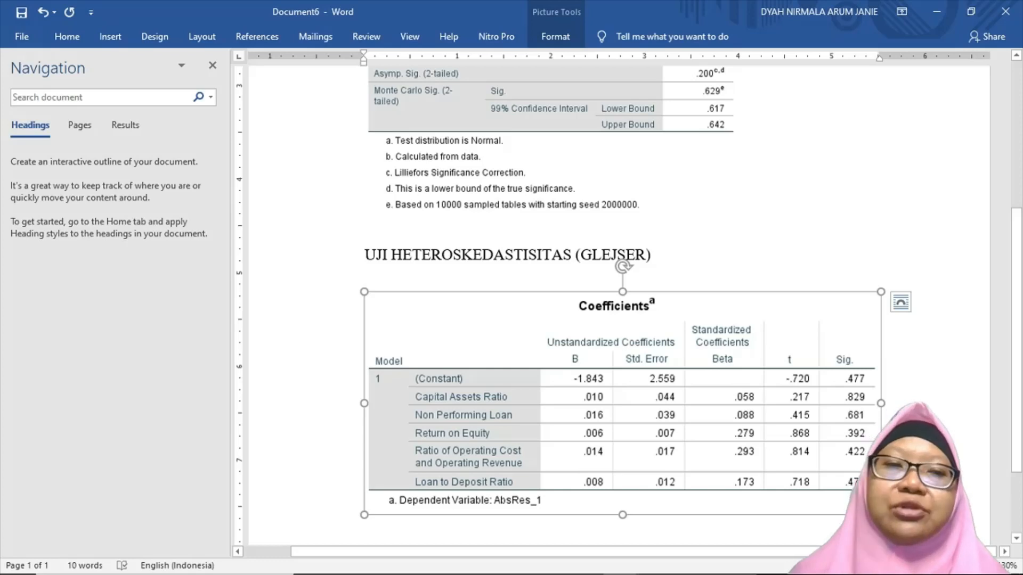
pyautogui.click(901, 487)
pyautogui.press('Return')
pyautogui.press('Return')
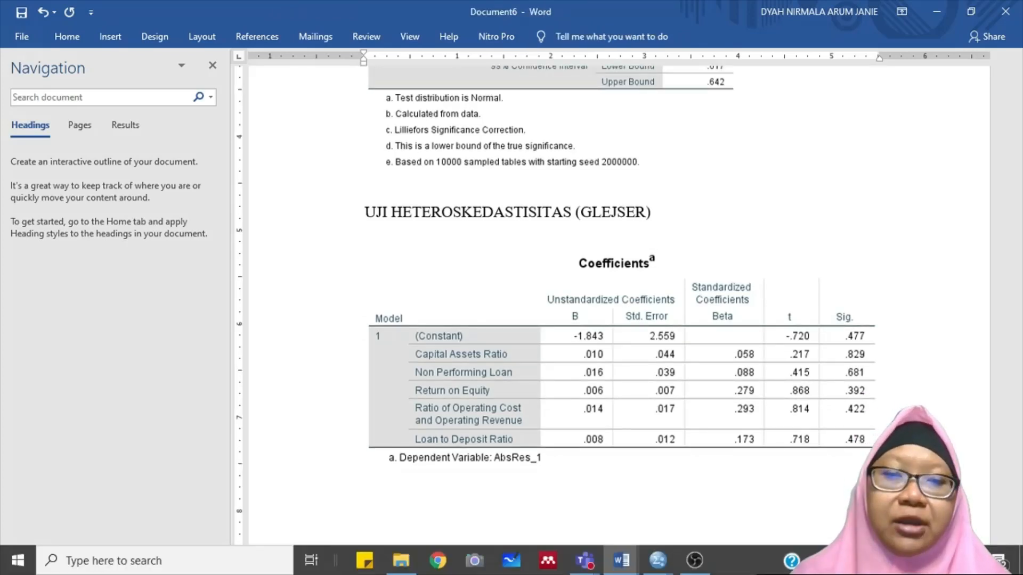
# Step: Switch to the SPSS dataset Untitled2 and set up a nonparametric Runs Test on the Unstandardized Residual with the median cut point
pyautogui.moveTo(659, 566)
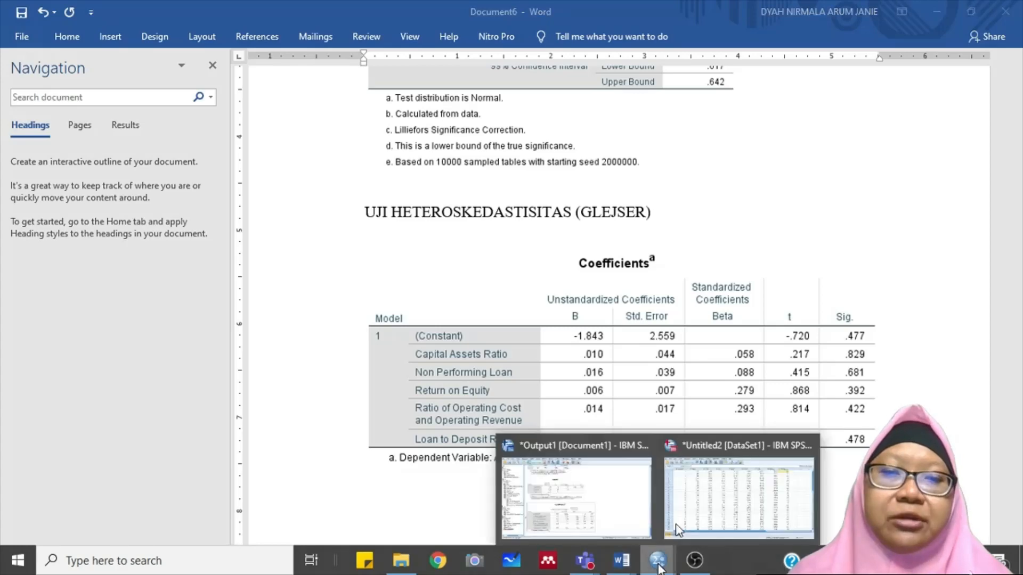
pyautogui.click(689, 502)
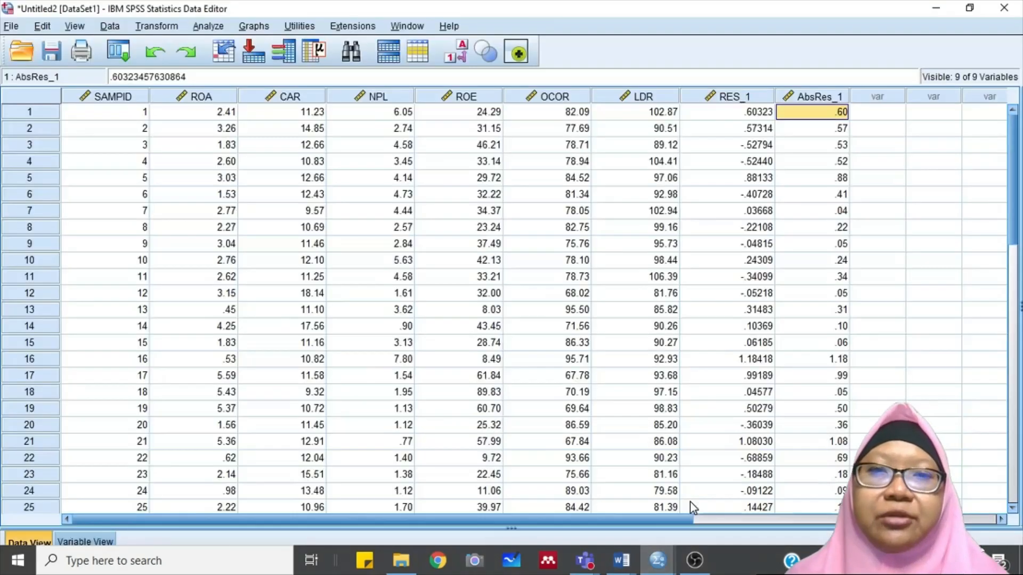
pyautogui.click(210, 26)
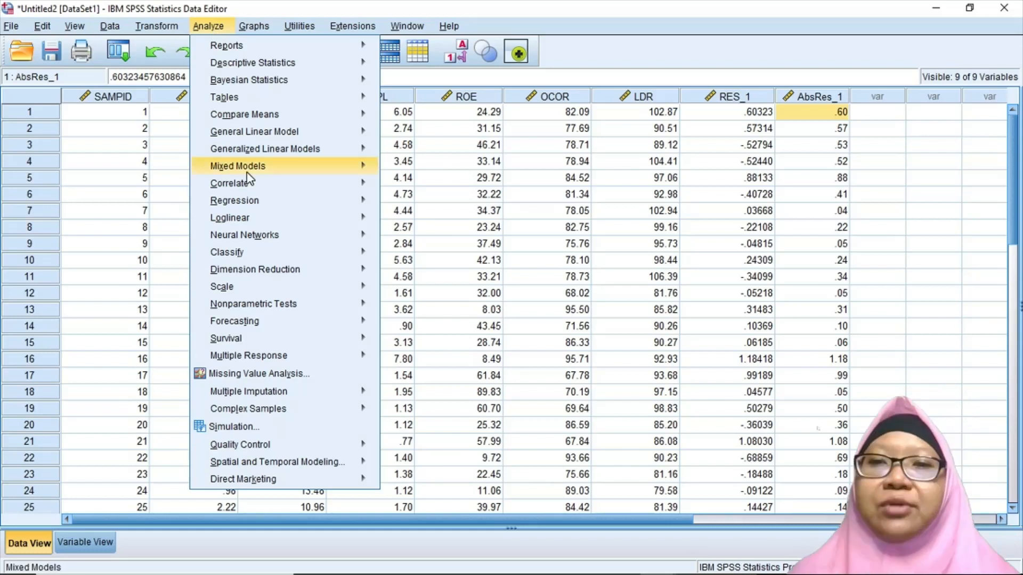
pyautogui.moveTo(273, 275)
pyautogui.moveTo(287, 313)
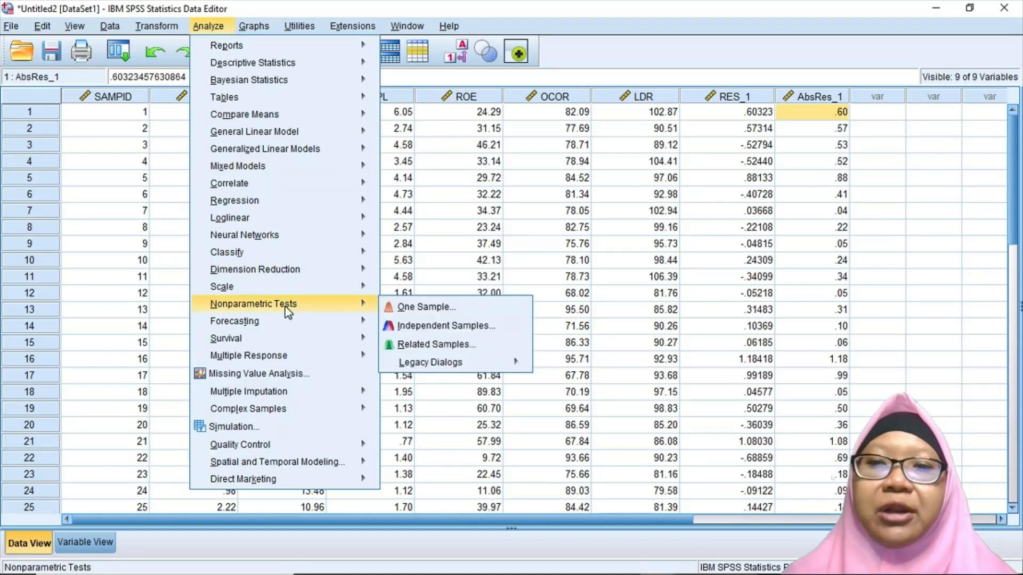
pyautogui.moveTo(483, 367)
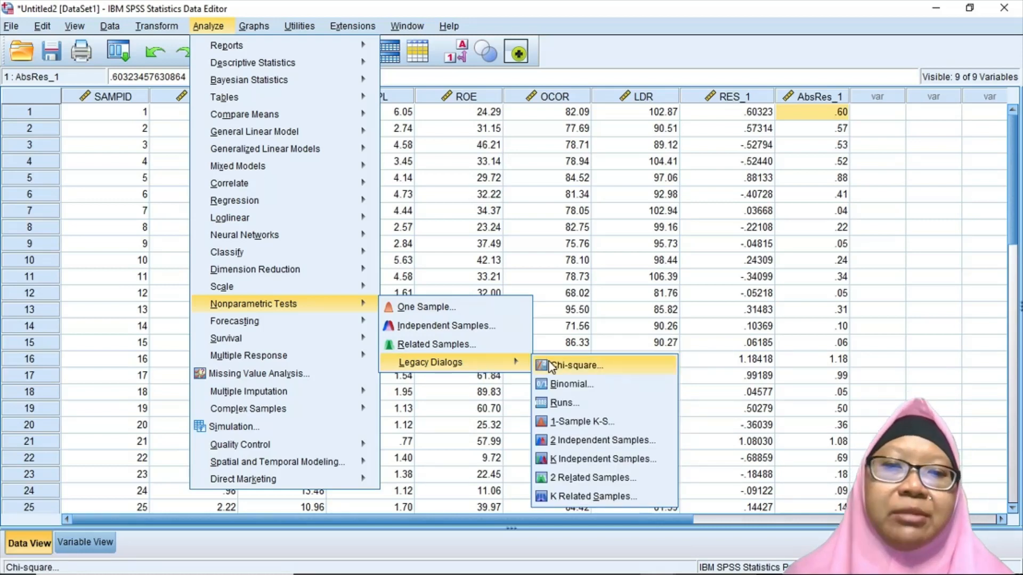
pyautogui.click(562, 404)
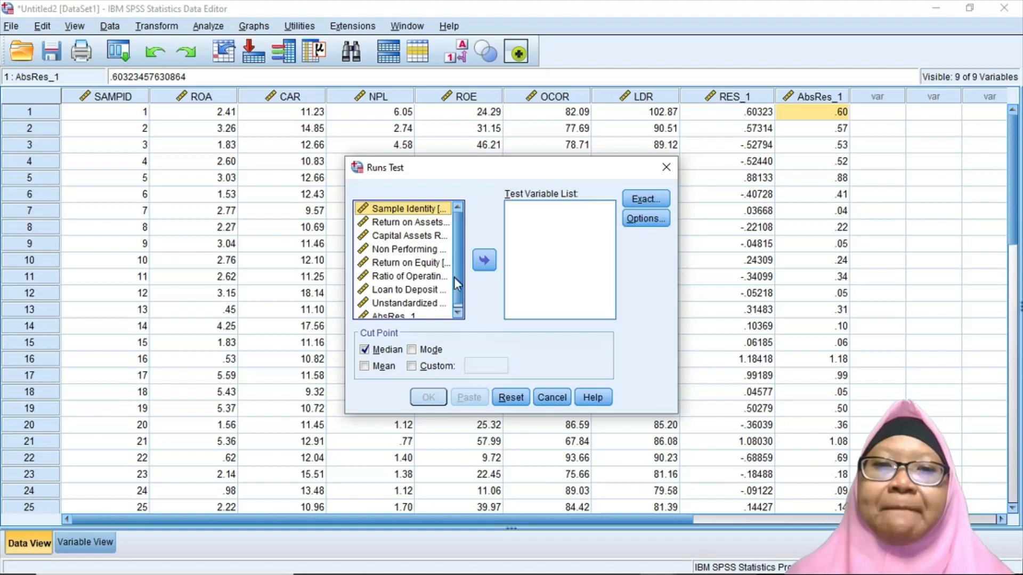
pyautogui.scroll(-1, 426, 315)
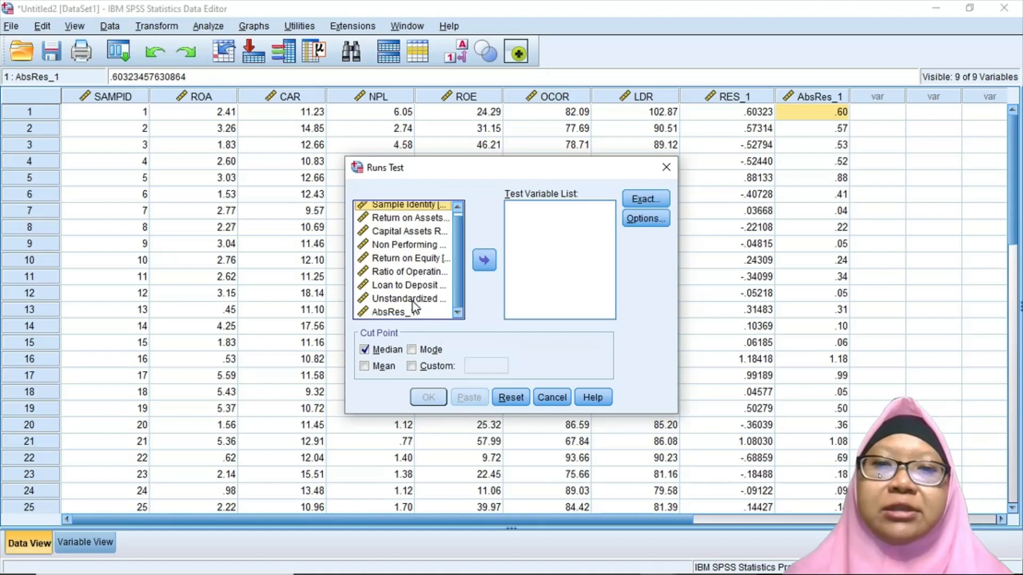
pyautogui.click(413, 299)
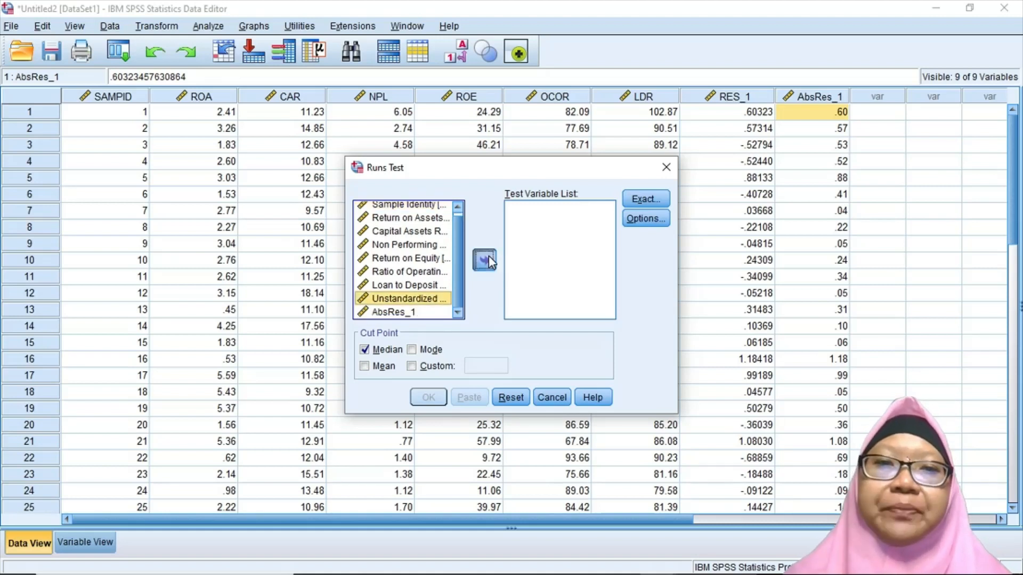
pyautogui.click(485, 260)
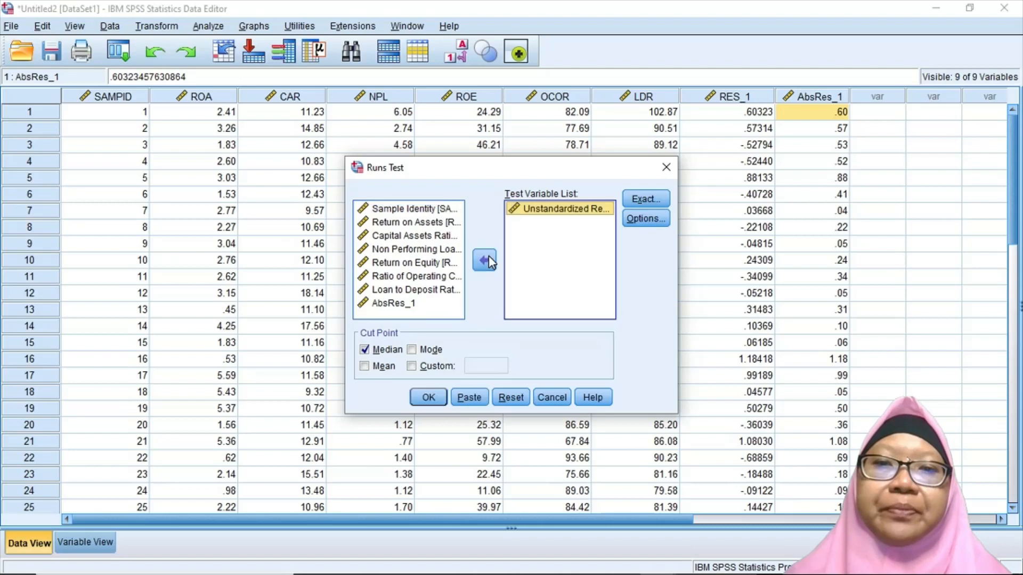
# Step: Set the exact test method to Monte Carlo and run the Runs Test
pyautogui.click(642, 197)
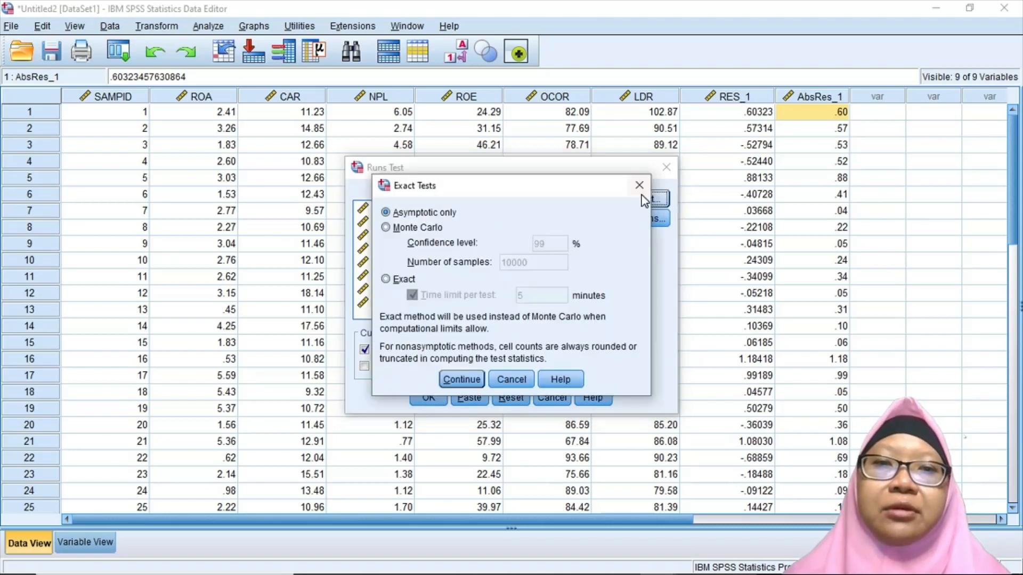
pyautogui.click(423, 228)
pyautogui.click(460, 383)
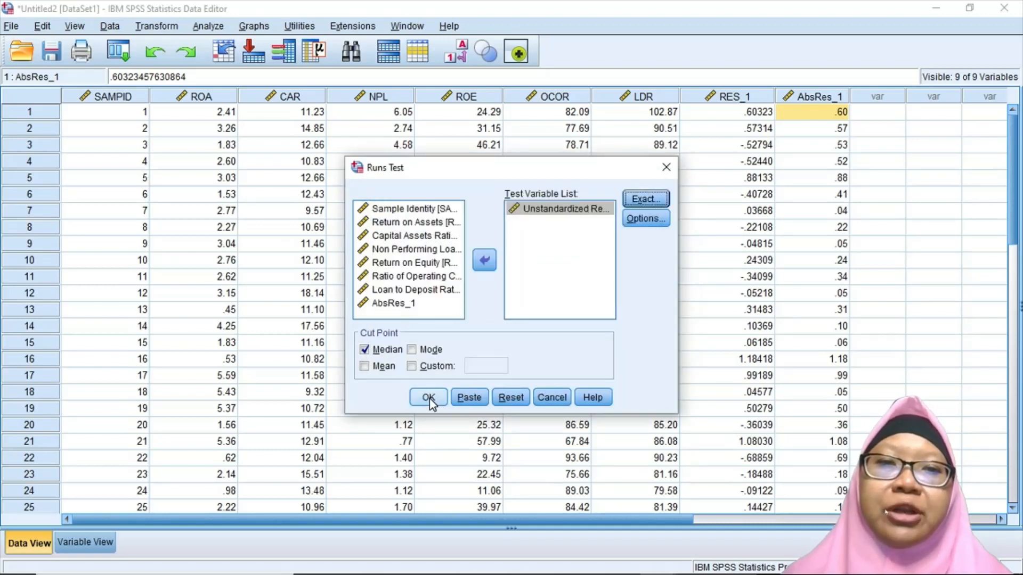
pyautogui.click(428, 398)
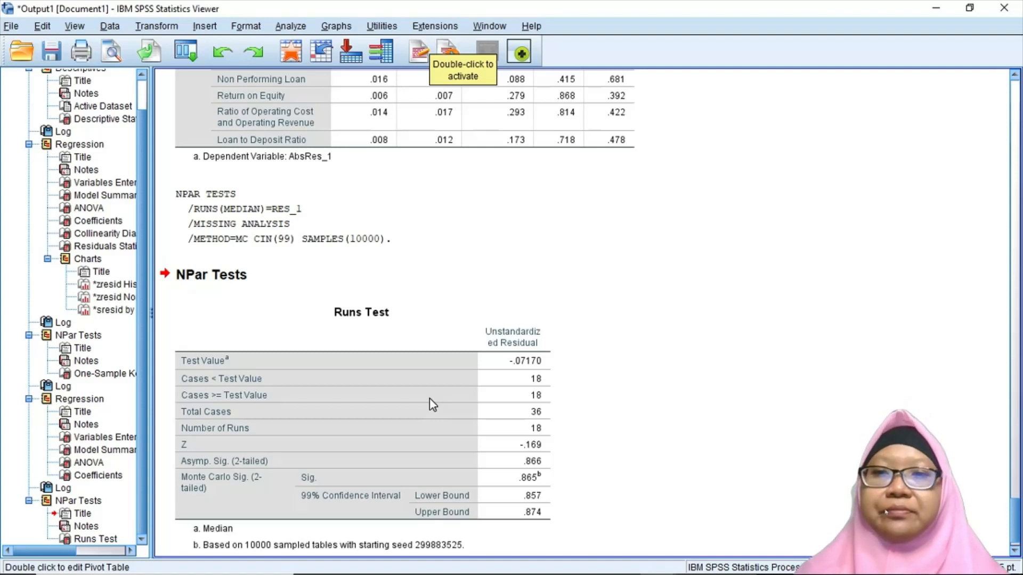
# Step: Copy the Runs Test output table as an image and paste it at the end of Document6 in Word
pyautogui.click(452, 384)
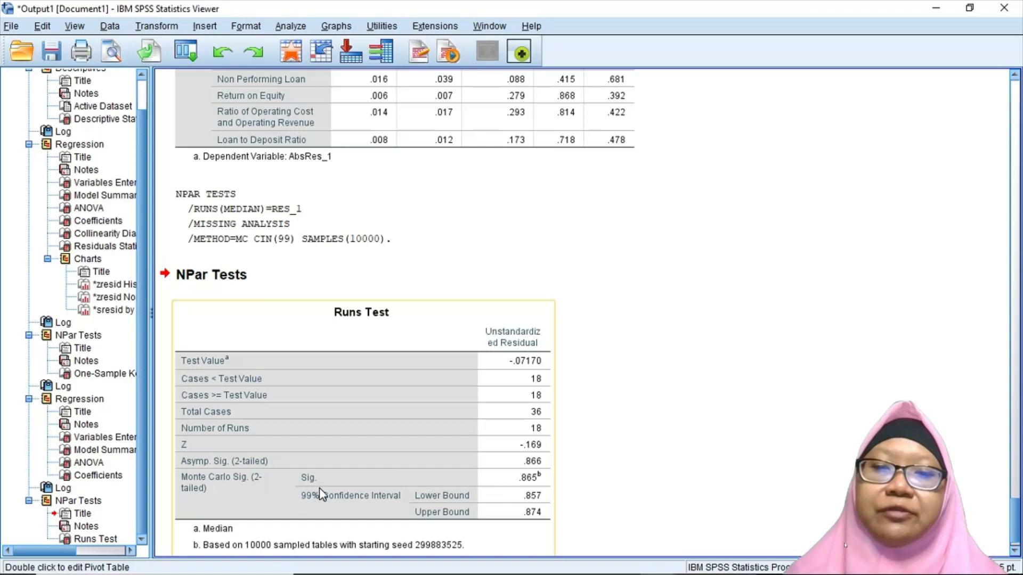
pyautogui.rightClick(369, 454)
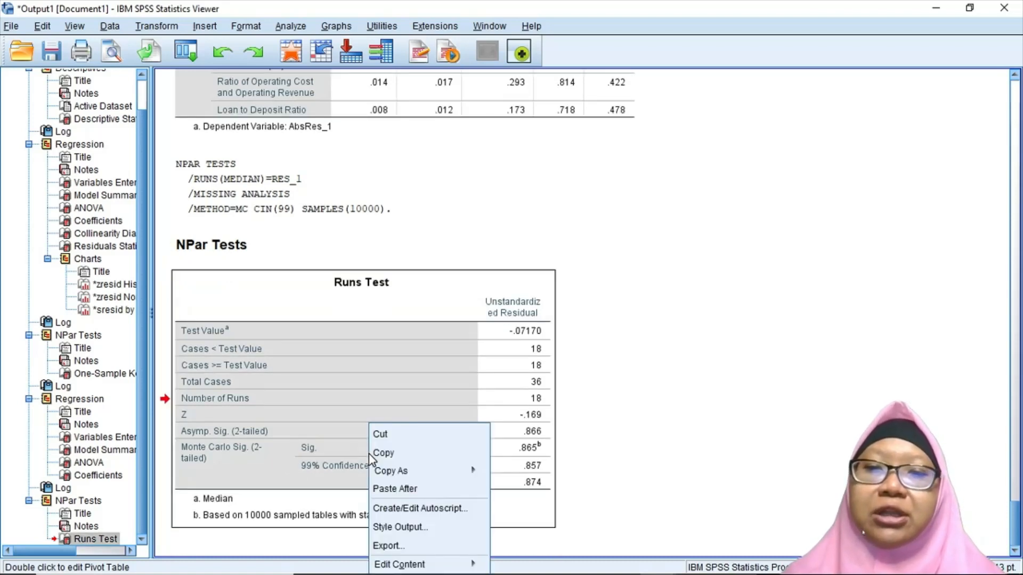
pyautogui.moveTo(410, 472)
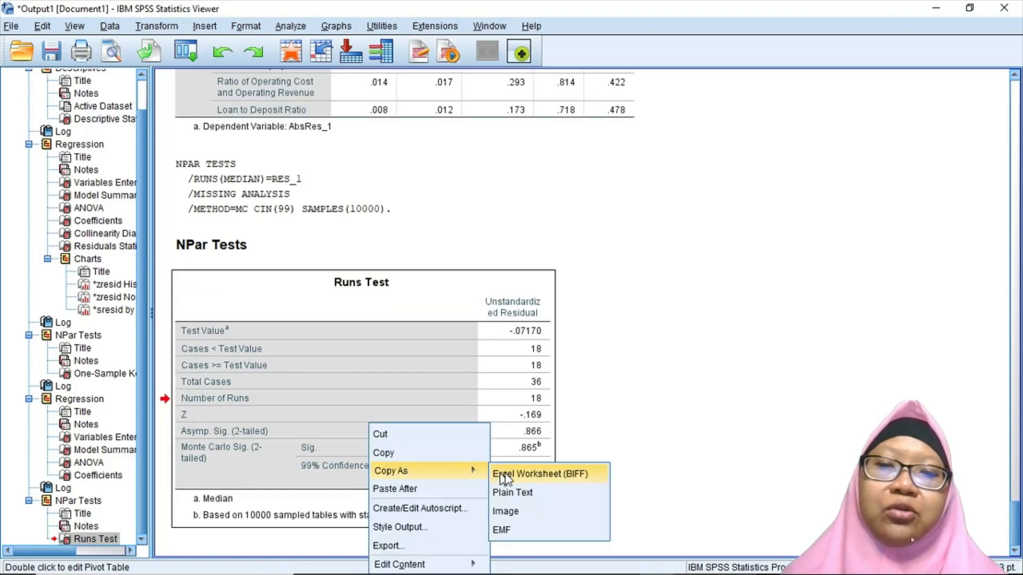
pyautogui.click(519, 514)
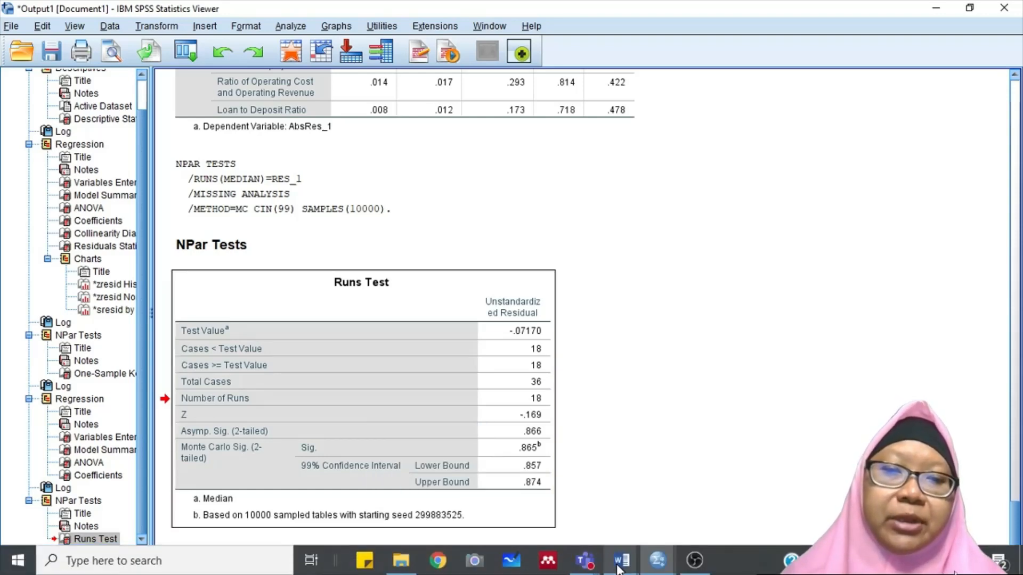
pyautogui.moveTo(621, 562)
pyautogui.click(680, 514)
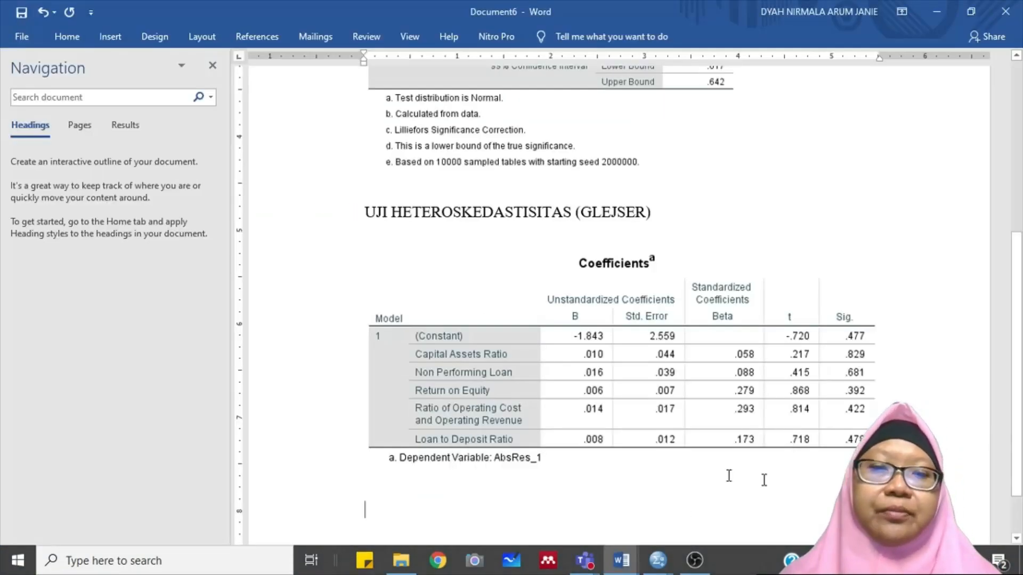
pyautogui.hotkey('ctrl', 'v')
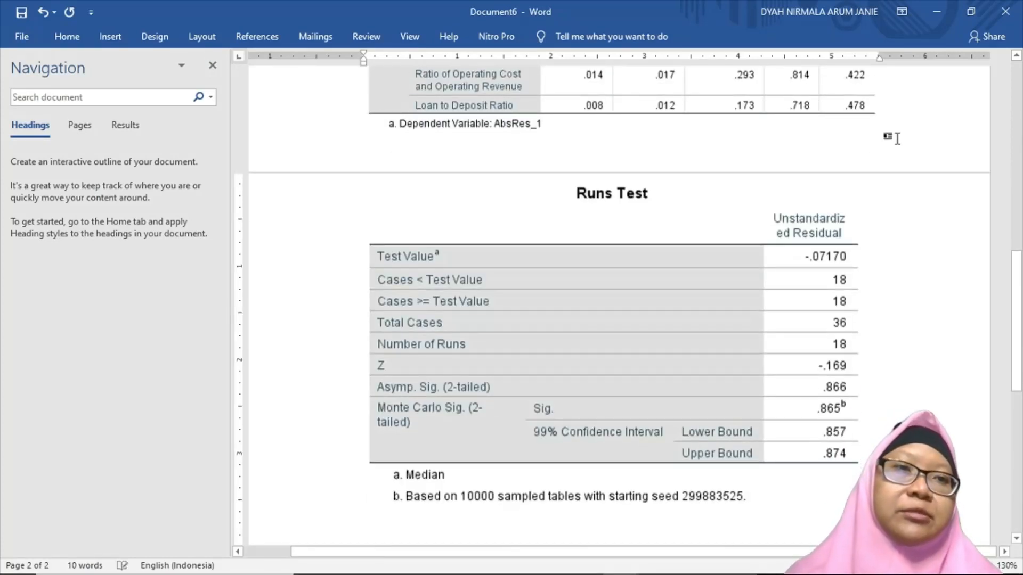
# Step: Insert the heading UJI AUTOKORELASI (RUNS TEST) between the Coefficients table and the Runs Test table
pyautogui.click(892, 137)
pyautogui.press('Return')
pyautogui.write('UJ')
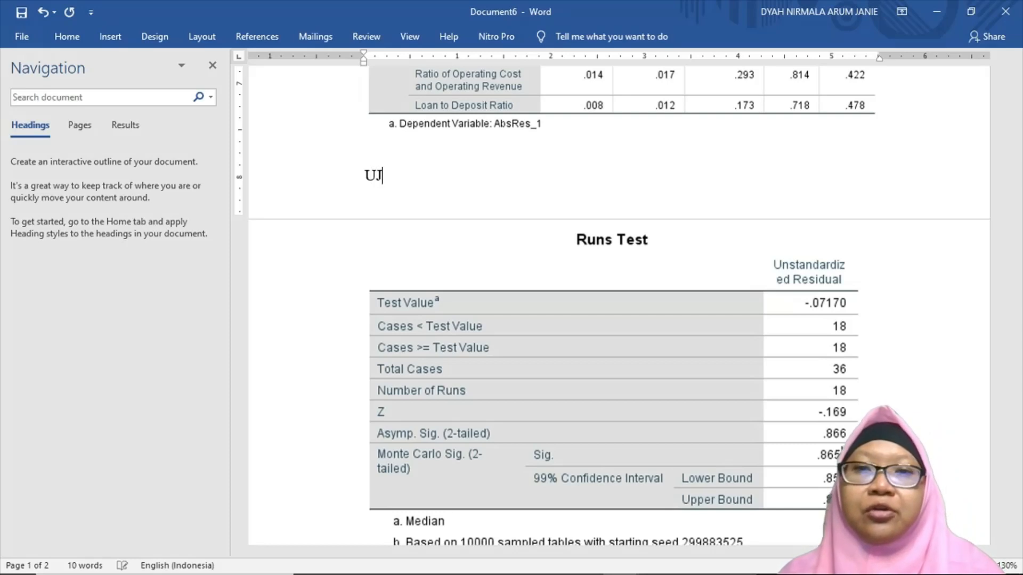
pyautogui.write('I AUTOK')
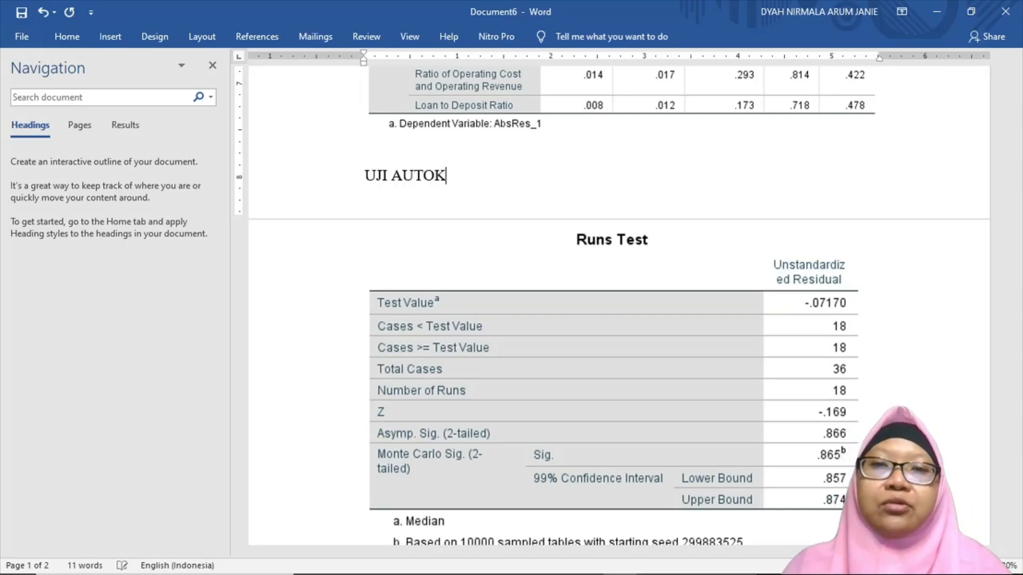
pyautogui.write('ORELASI (T')
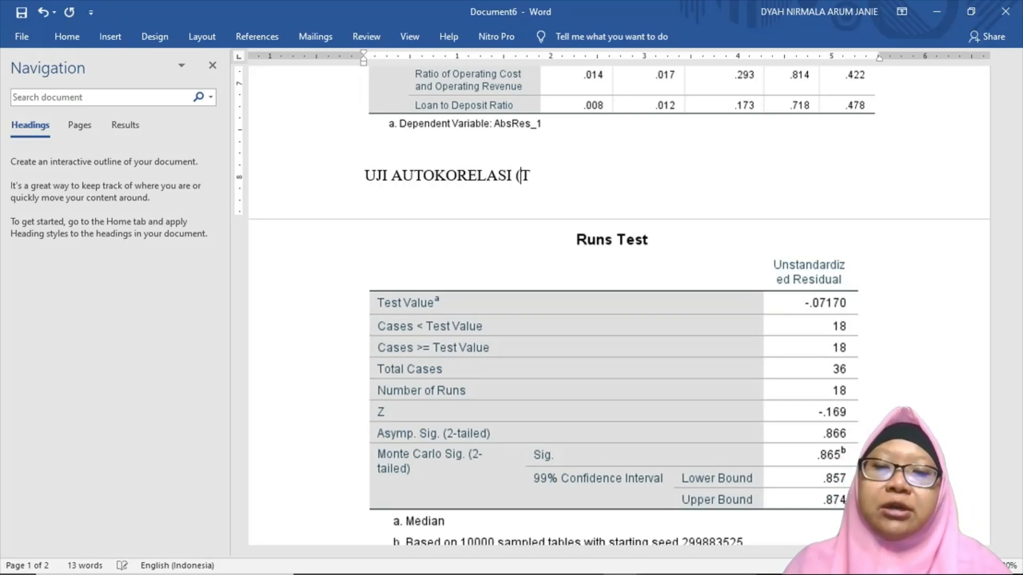
pyautogui.press('BackSpace')
pyautogui.write('RUNS TE')
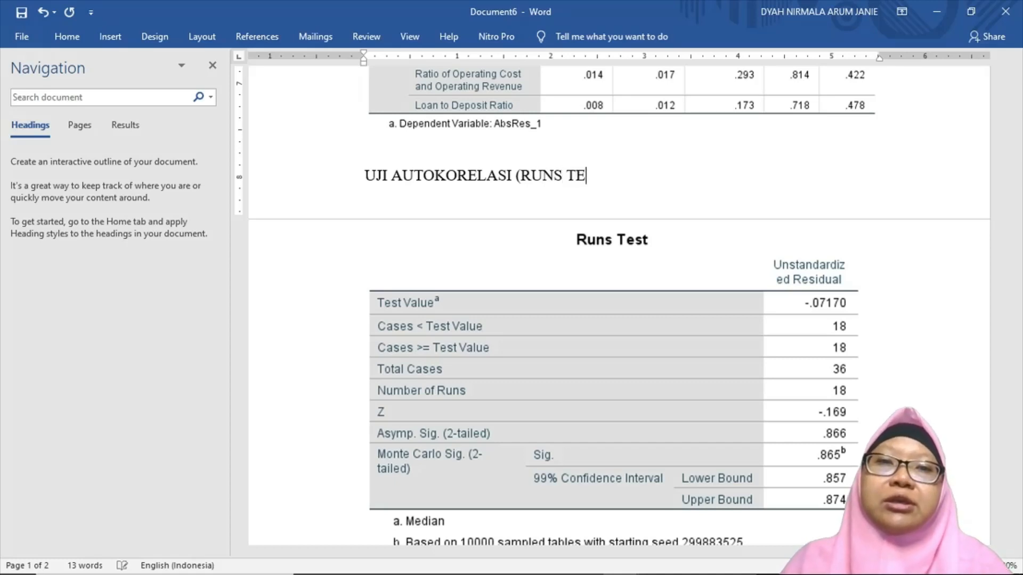
pyautogui.write('ST)')
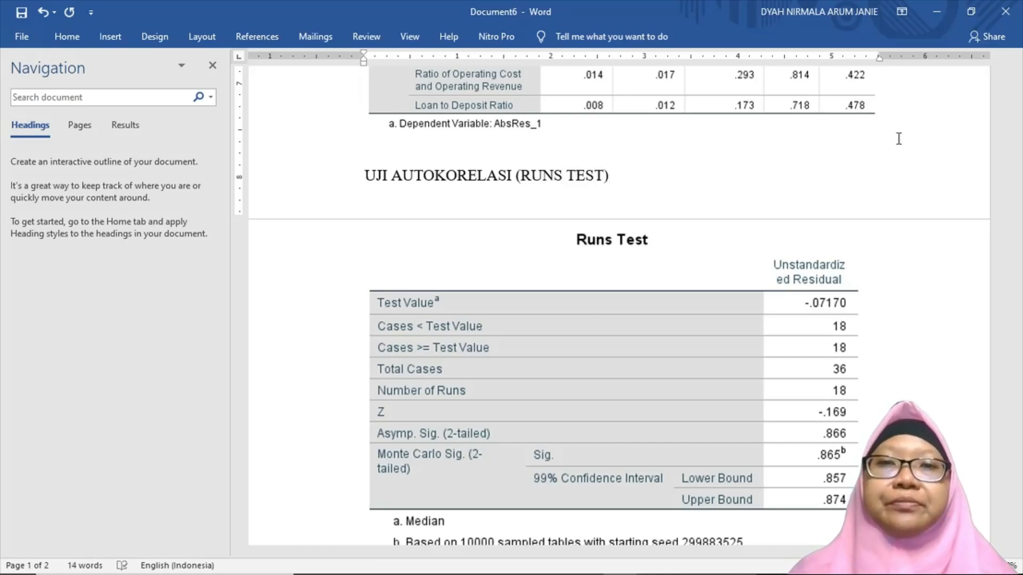
# Step: Set the UJI AUTOKORELASI (RUNS TEST) heading to keep with next, and add an empty line below the Runs Test table
pyautogui.hotkey('shift', 'Home')
pyautogui.hotkey('alt', 'o')
pyautogui.press('p')
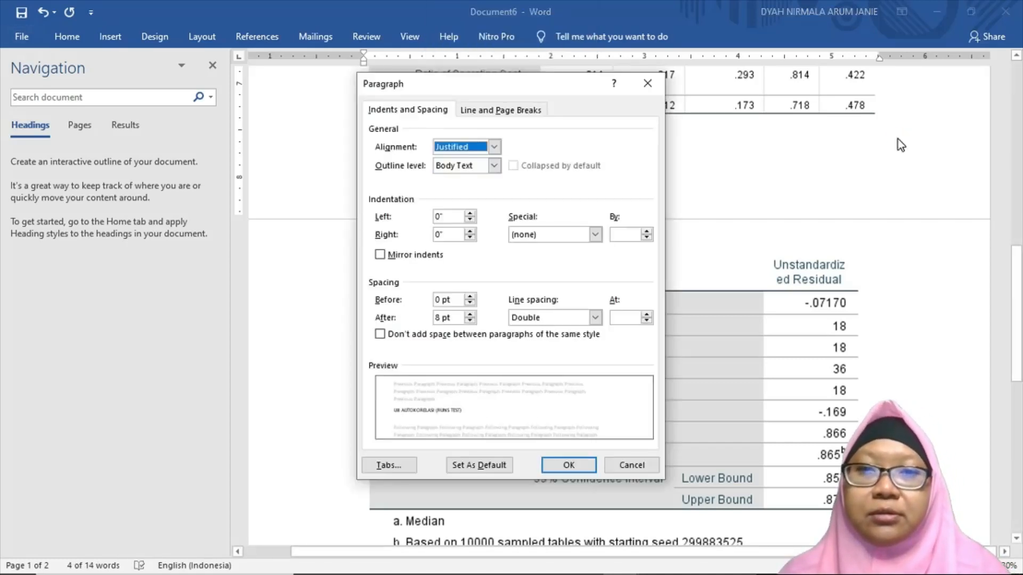
pyautogui.hotkey('alt', 'p')
pyautogui.hotkey('alt', 'x')
pyautogui.press('Return')
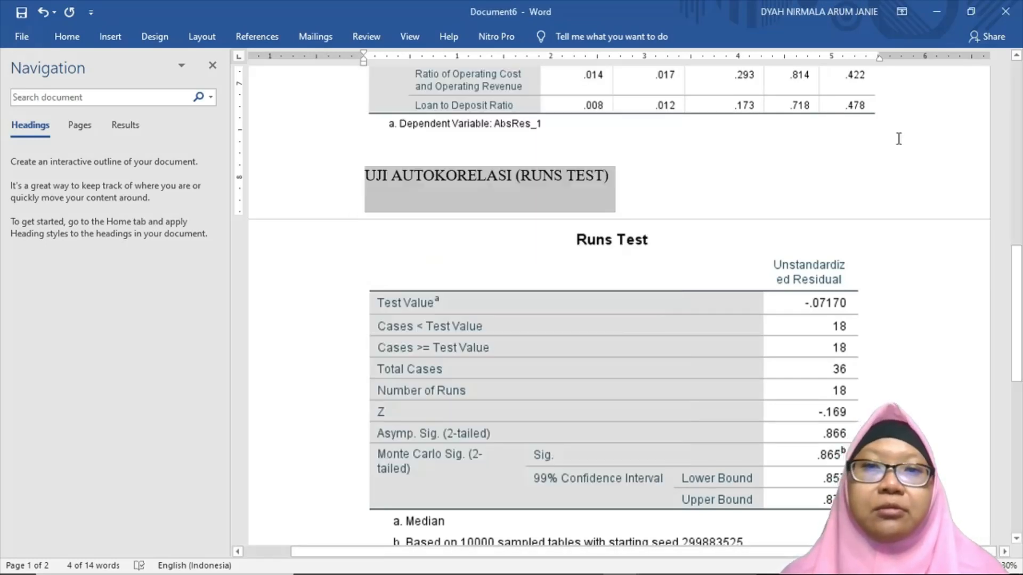
pyautogui.hotkey('shift', 'Down')
pyautogui.press('Down')
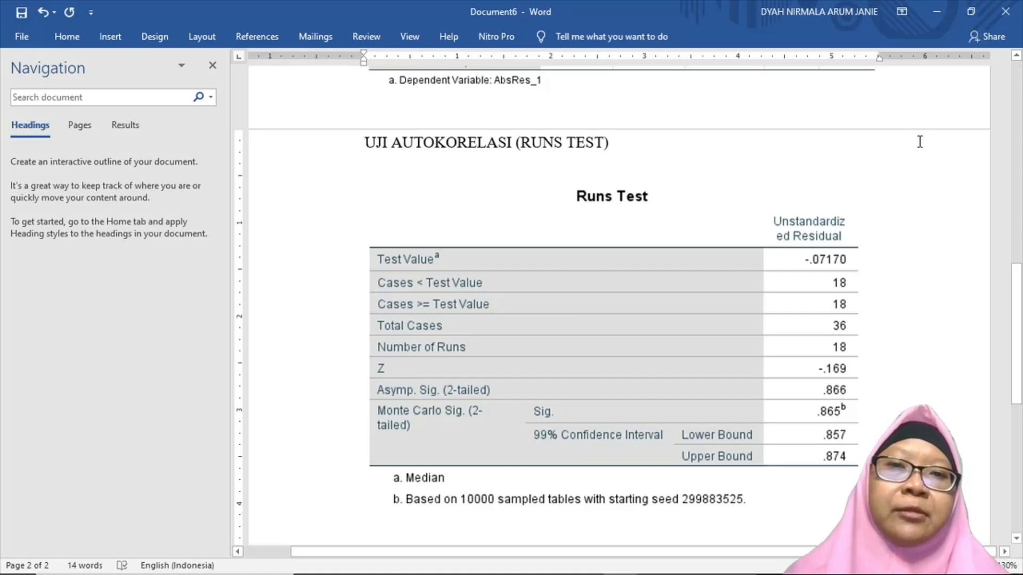
pyautogui.press('Return')
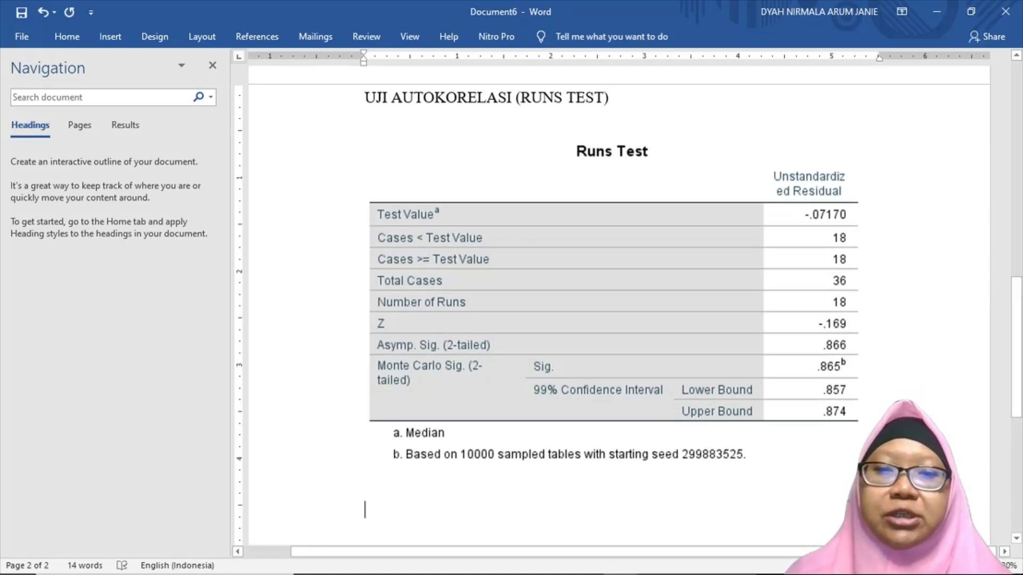
# Step: Switch to the SPSS output window Output1 and return to the start of its outline
pyautogui.click(658, 560)
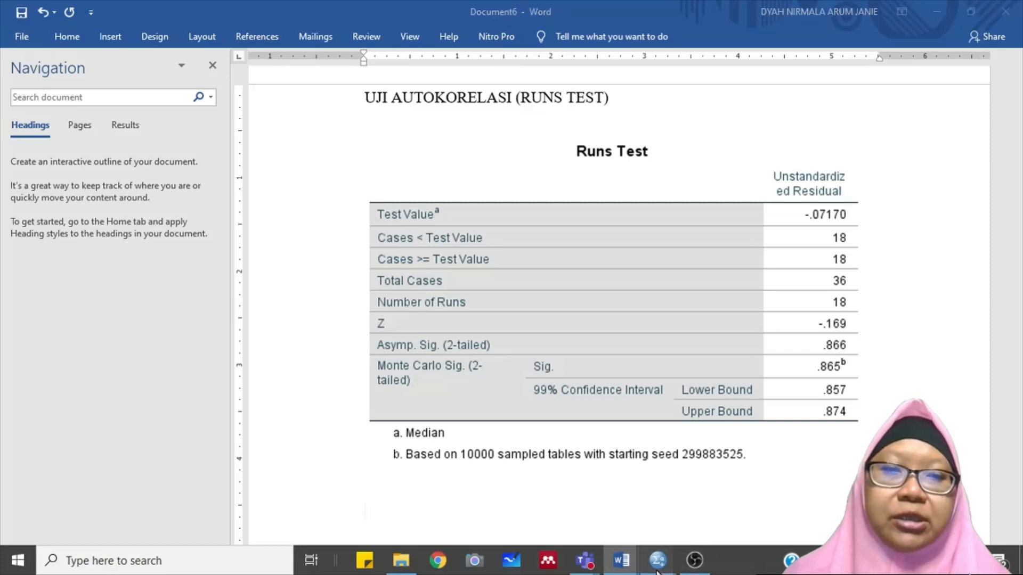
pyautogui.click(717, 507)
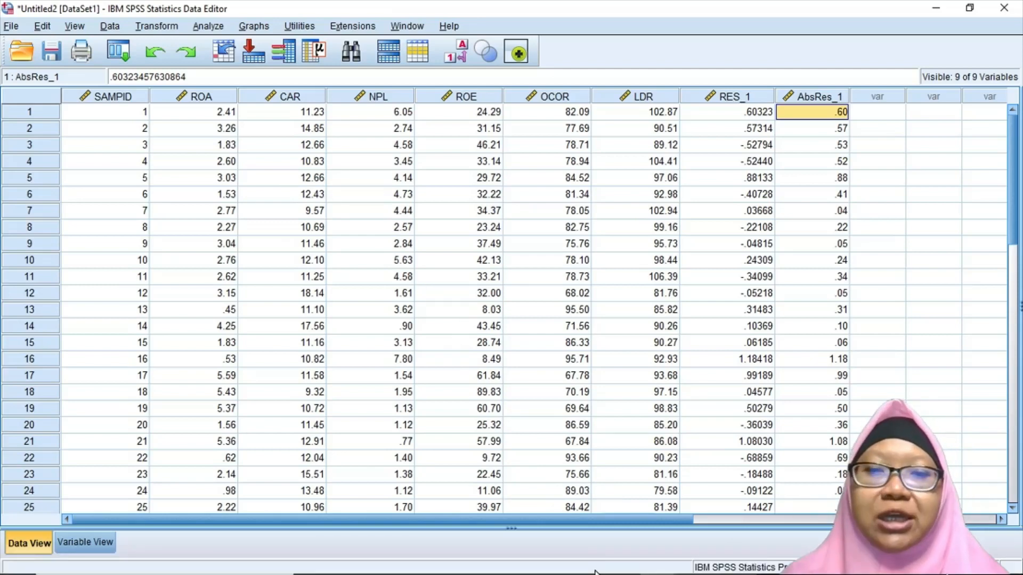
pyautogui.moveTo(663, 565)
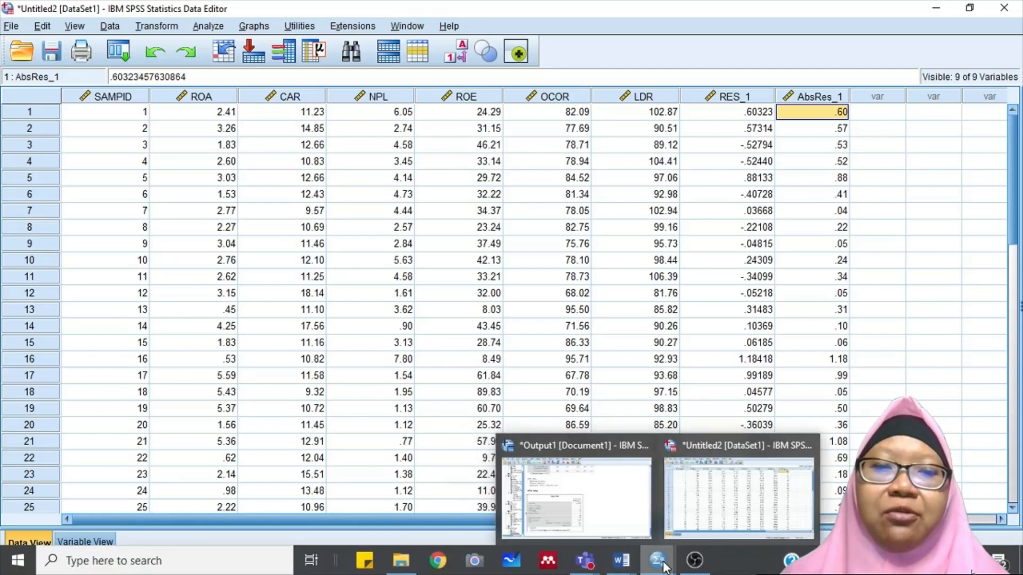
pyautogui.click(596, 513)
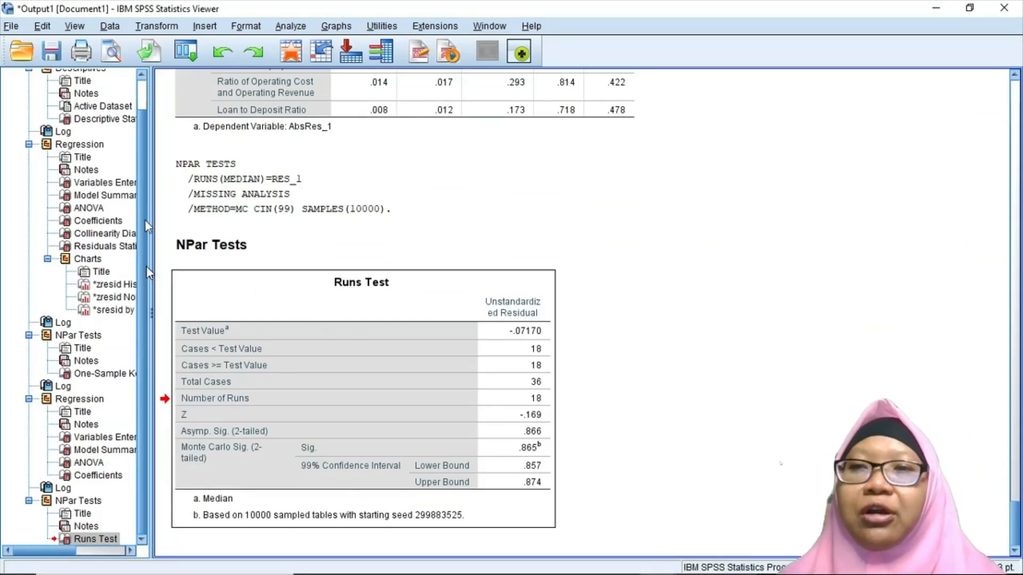
pyautogui.scroll(1, 145, 220)
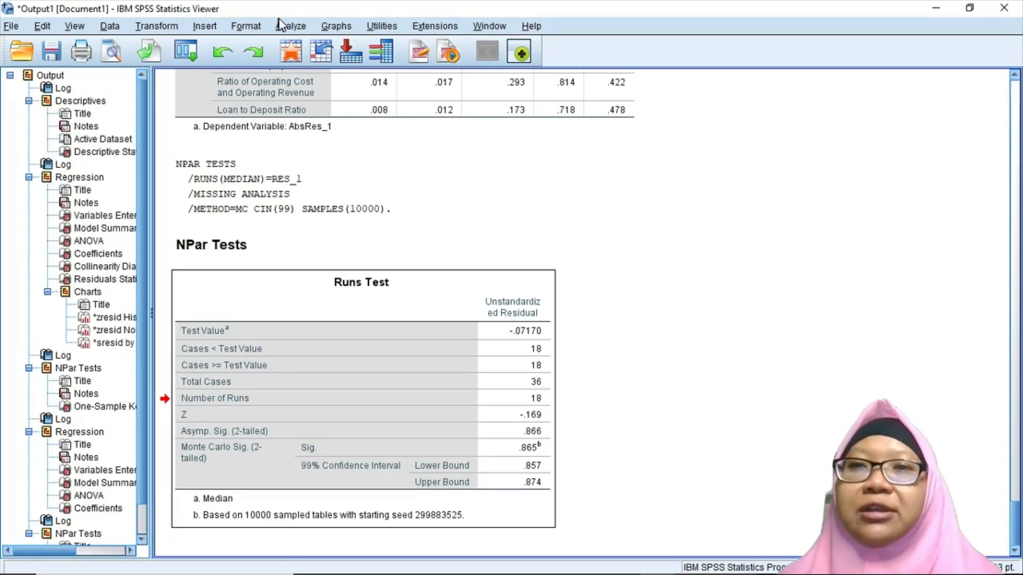
# Step: Look up the Collinearity diagnostics option in the Linear Regression statistics settings, and leave the dialogs without applying anything
pyautogui.click(291, 32)
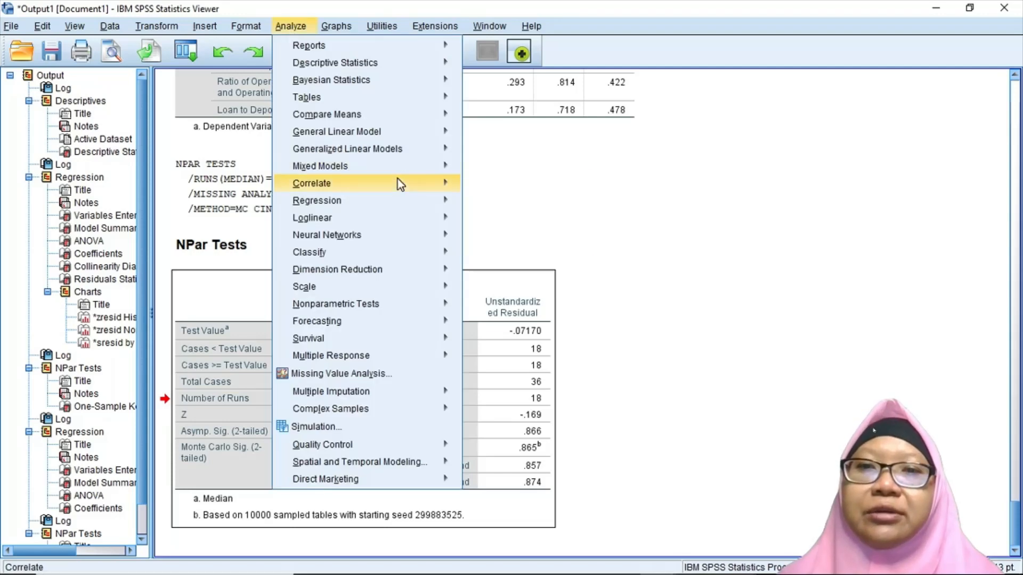
pyautogui.moveTo(418, 272)
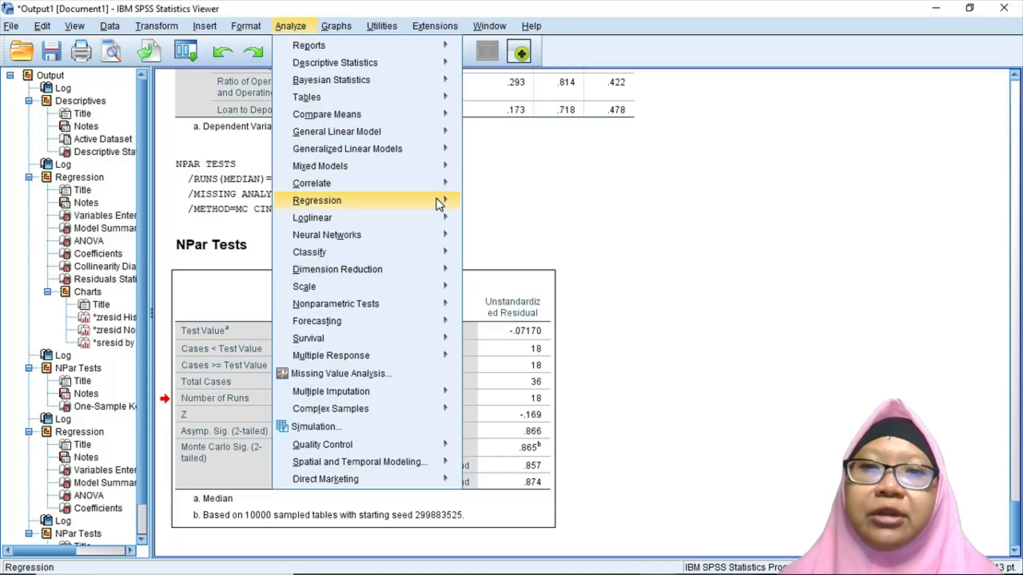
pyautogui.moveTo(437, 203)
pyautogui.click(509, 225)
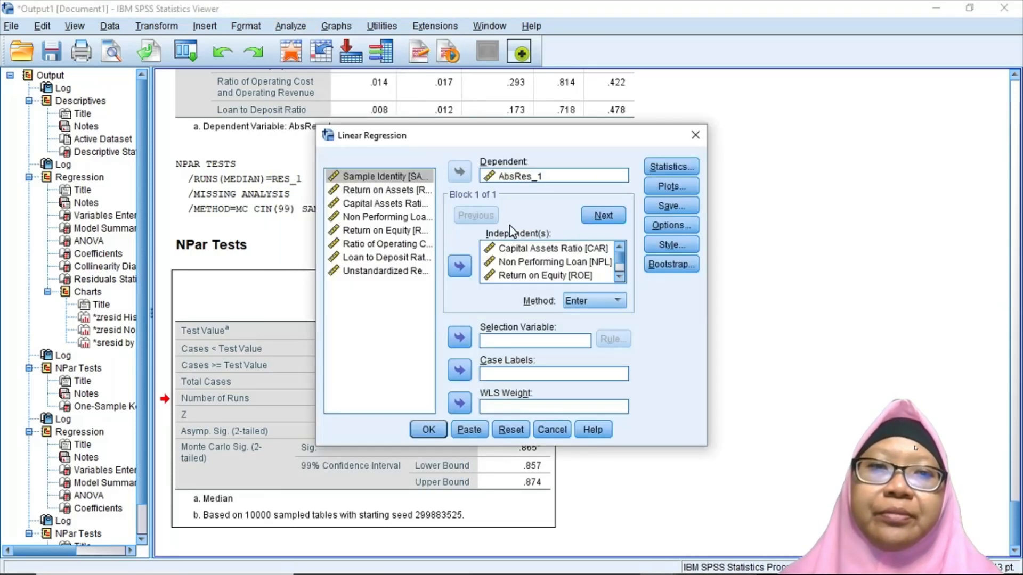
pyautogui.click(672, 165)
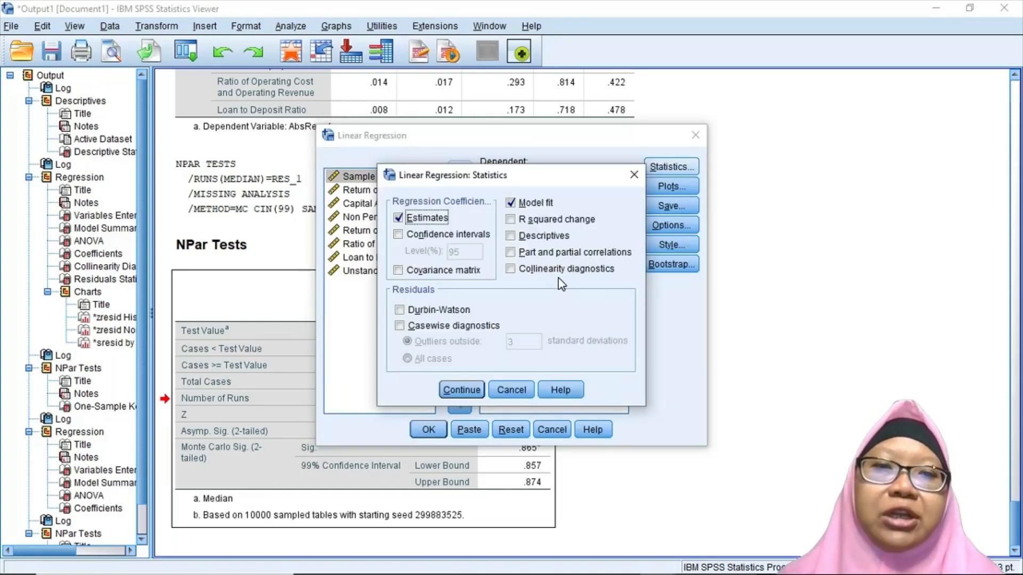
pyautogui.click(512, 389)
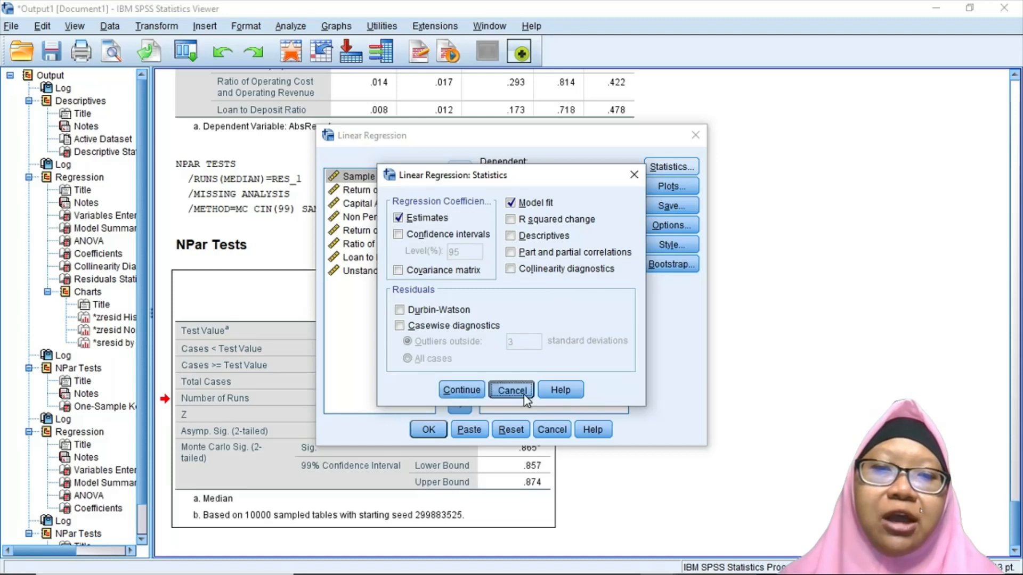
pyautogui.click(552, 429)
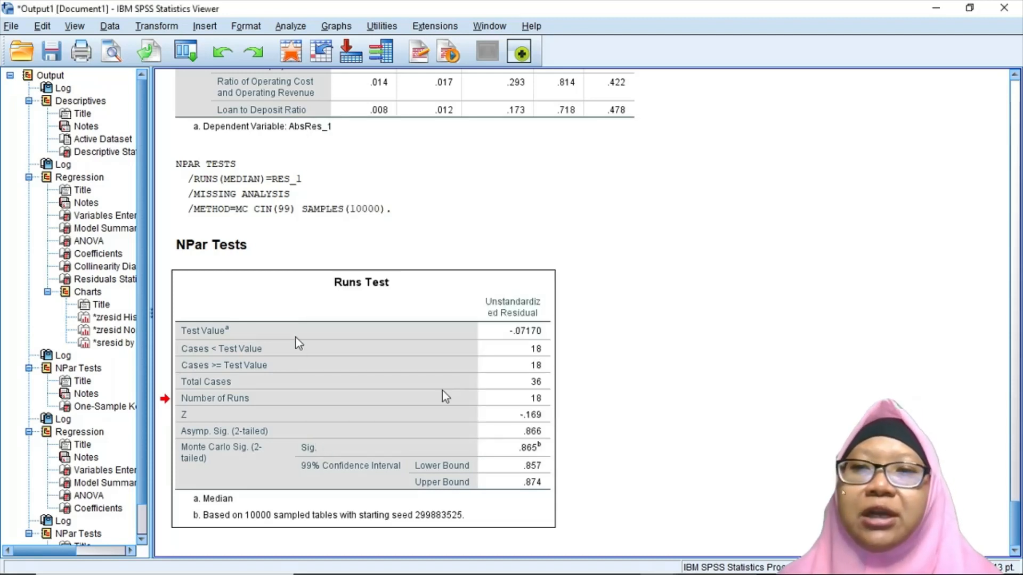
# Step: Copy the Coefficients table of the first regression, with Return on Assets as dependent variable, as an image
pyautogui.click(101, 256)
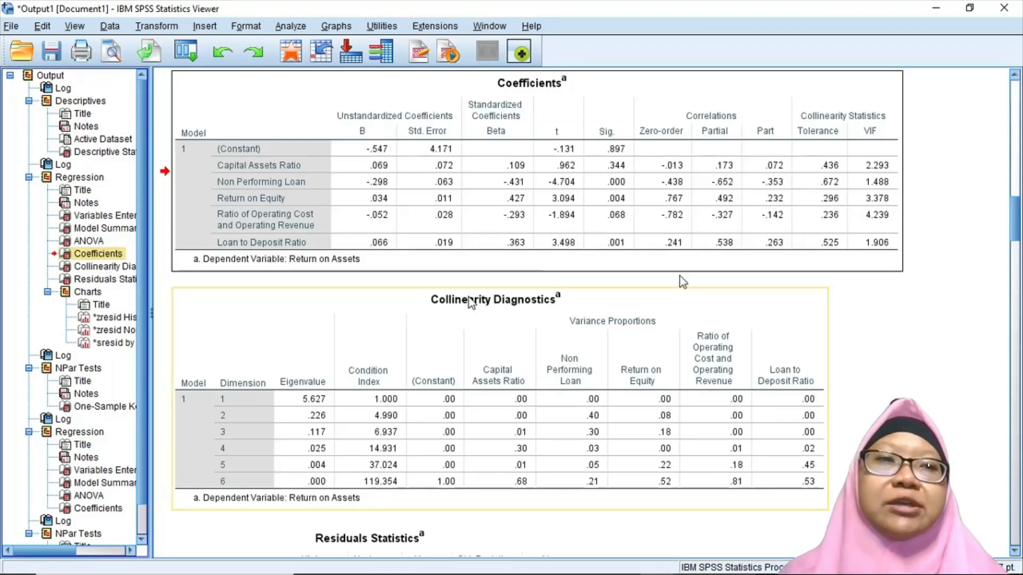
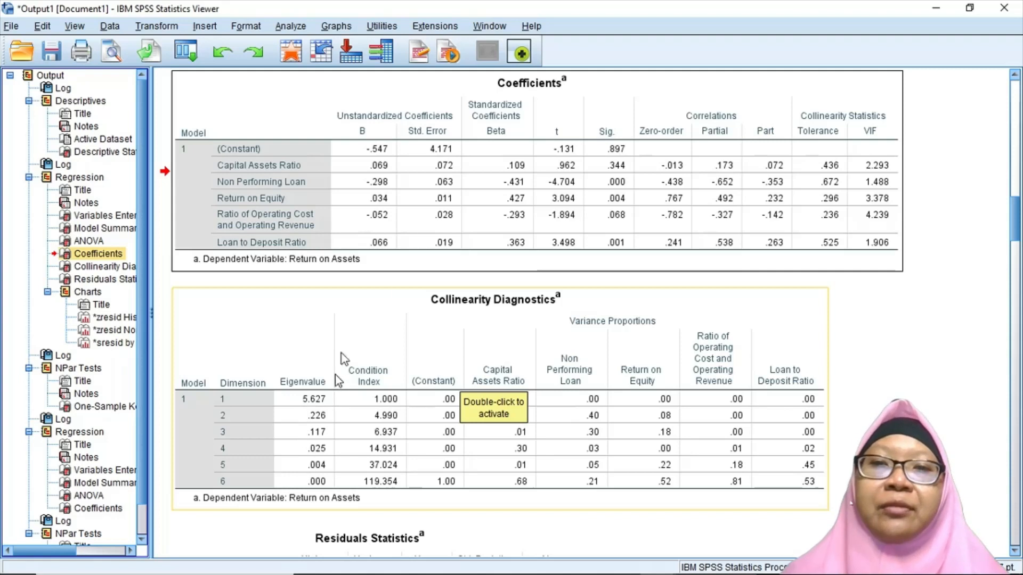
pyautogui.rightClick(459, 184)
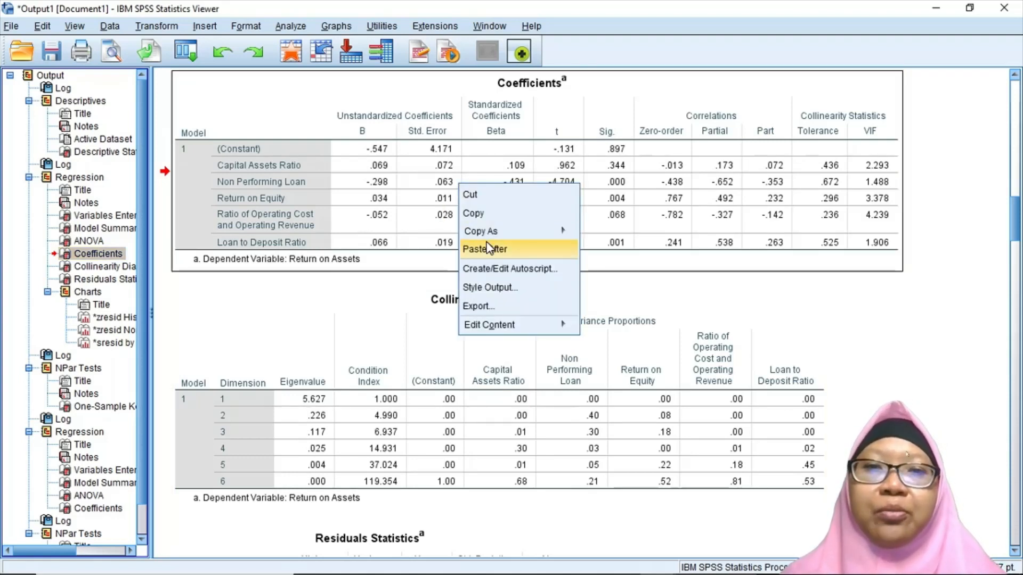
pyautogui.moveTo(526, 231)
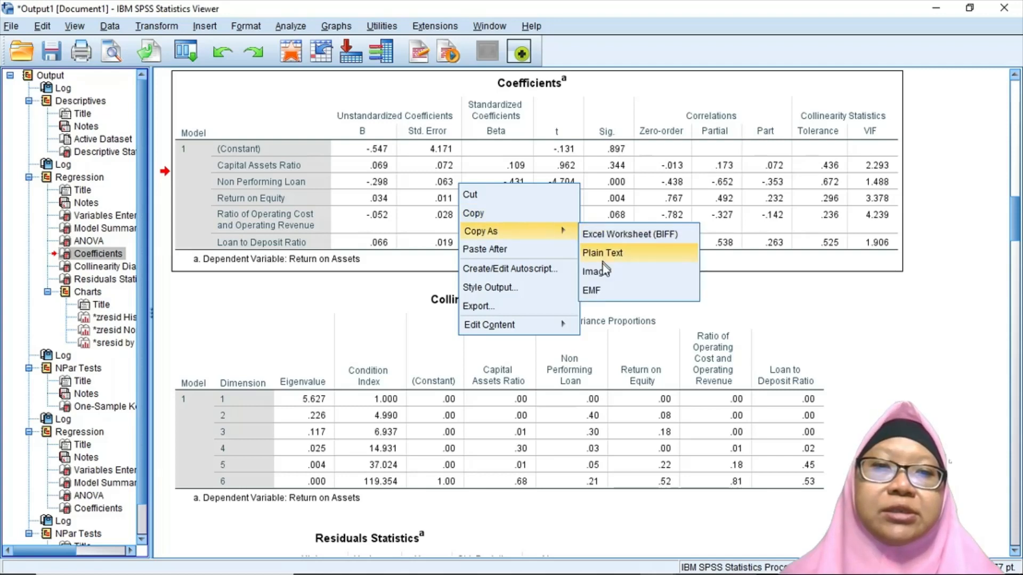
pyautogui.click(605, 272)
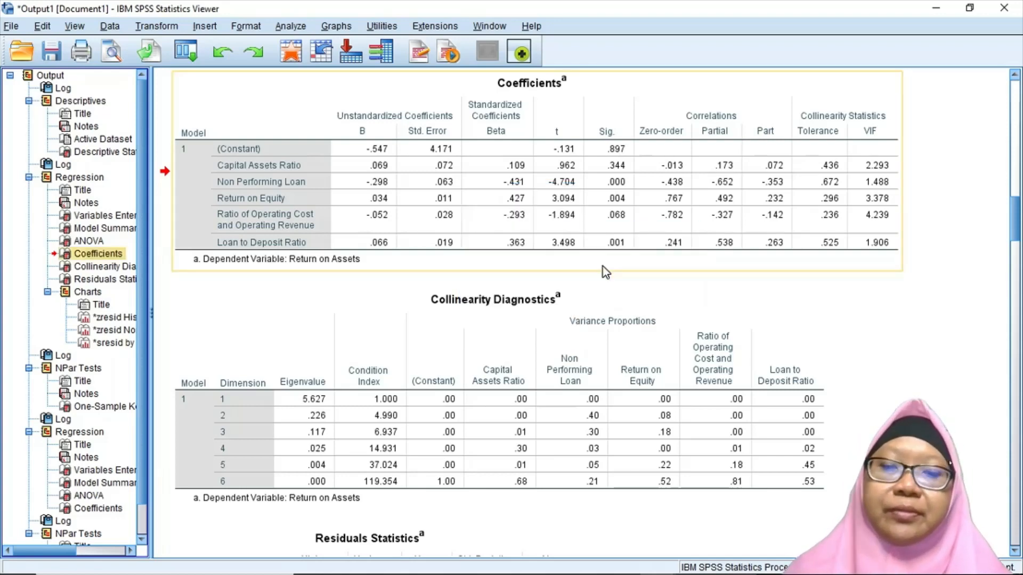
# Step: Switch to Document6 in Word, add the heading UJI MULTIKOLINIERITAS below the Runs Test table and paste the Coefficients image under it
pyautogui.hotkey('alt', 'Tab')
pyautogui.hotkey('alt', 'Tab')
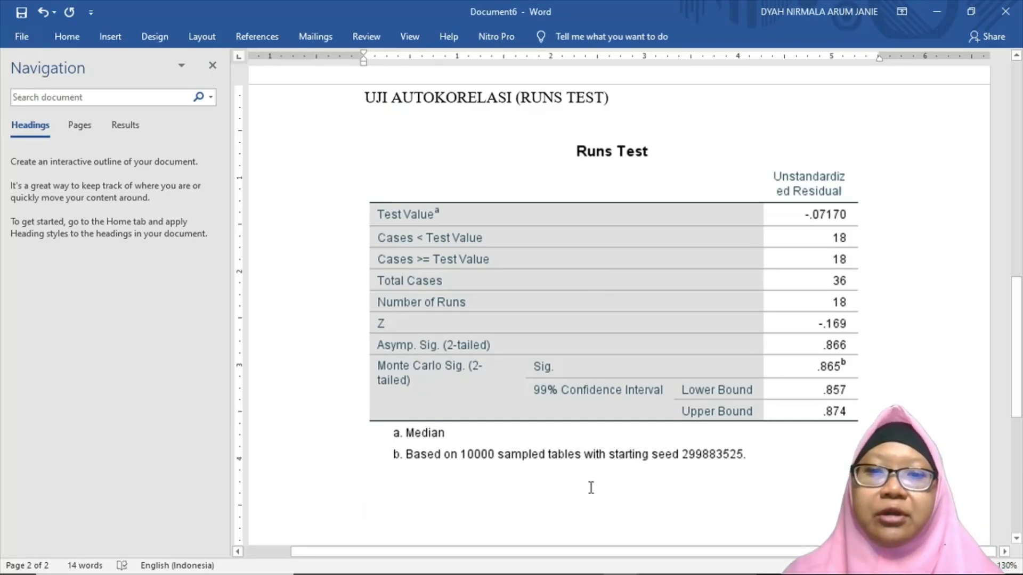
pyautogui.write('UJI')
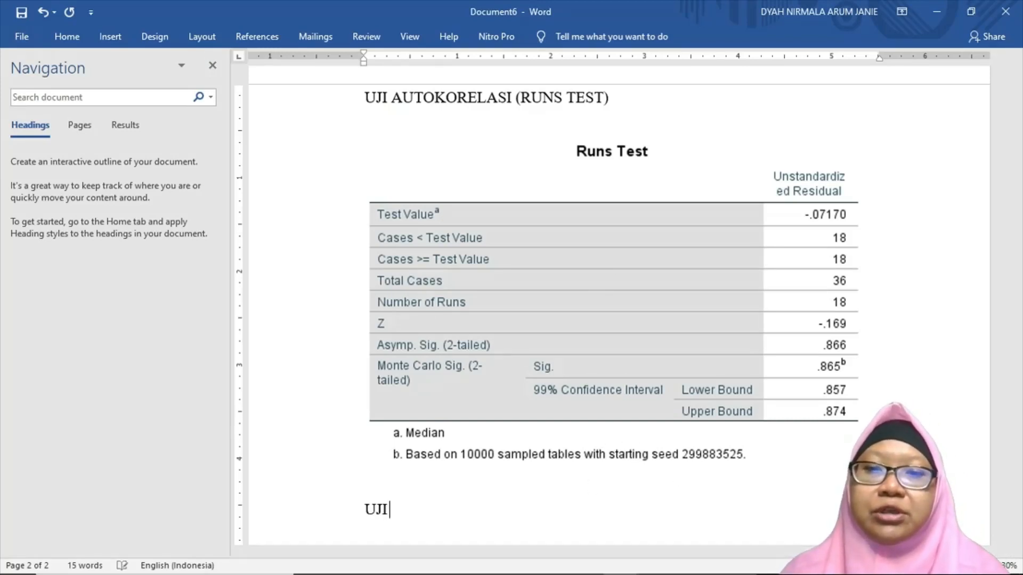
pyautogui.write(' MULTIKOL')
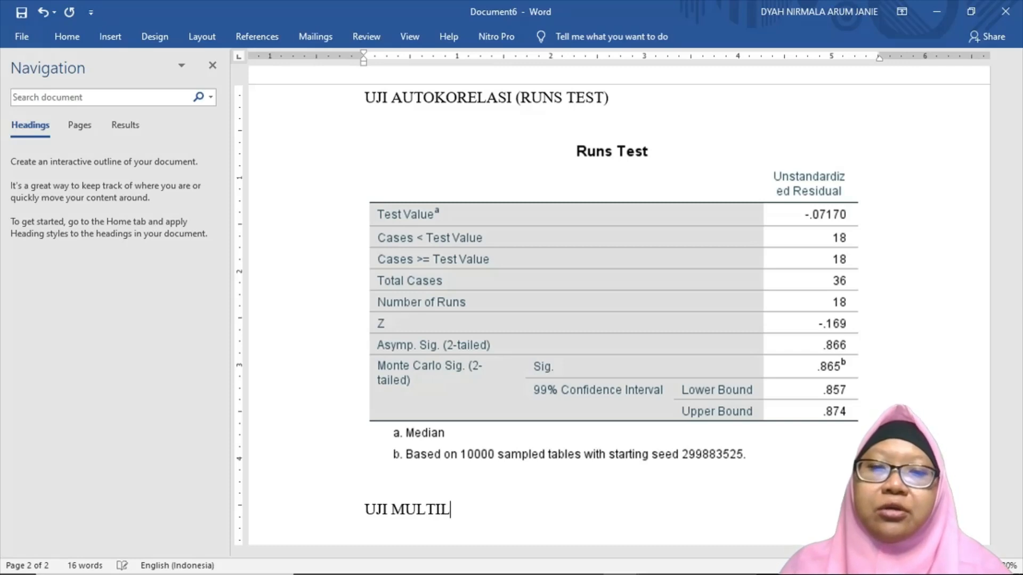
pyautogui.press('BackSpace')
pyautogui.write('KOLINIER')
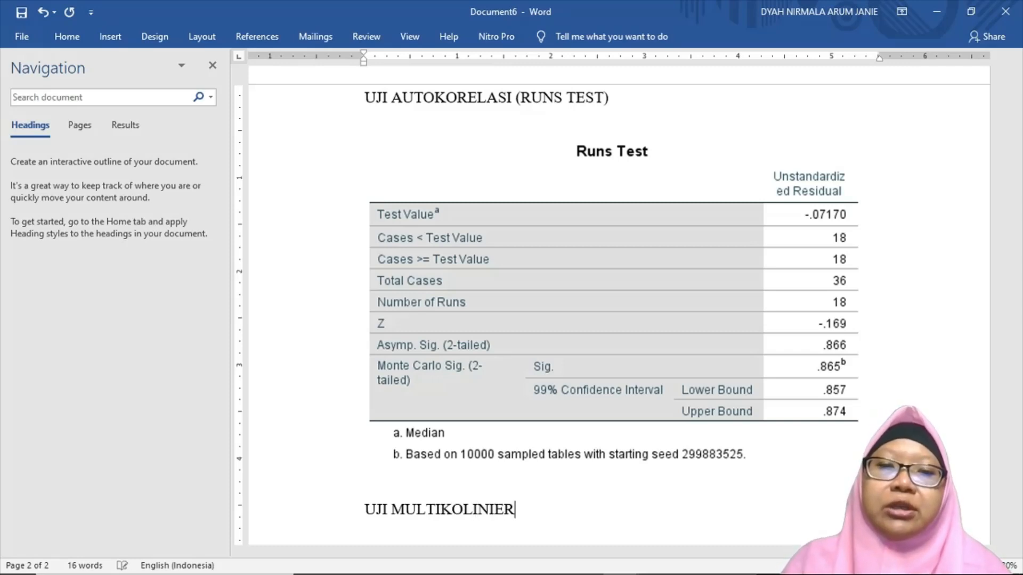
pyautogui.write('ITAS')
pyautogui.press('Return')
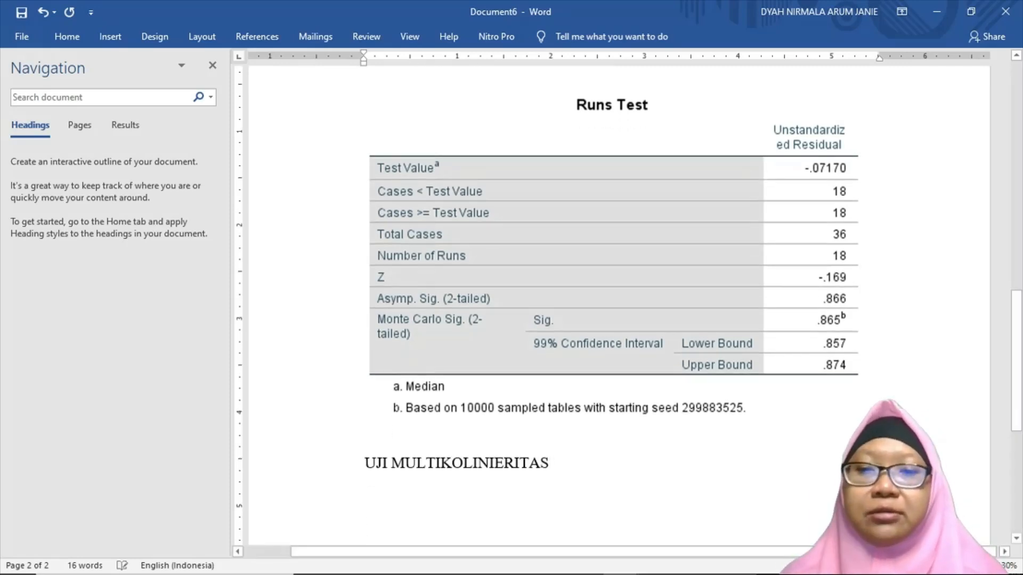
pyautogui.hotkey('ctrl', 'v')
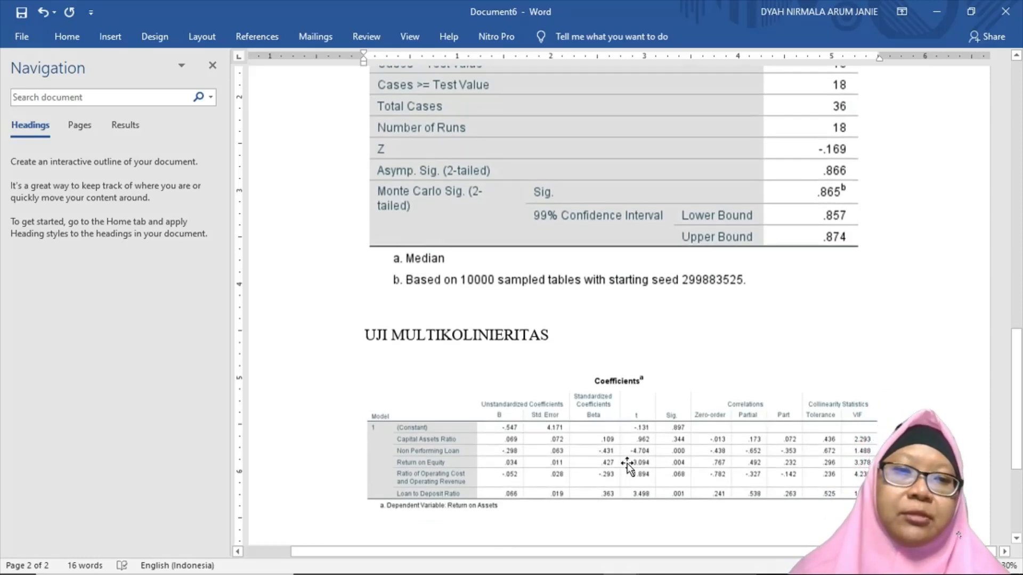
# Step: Crop the pasted Coefficients image to only the Collinearity Statistics columns, Tolerance and VIF, without the table title
pyautogui.click(613, 471)
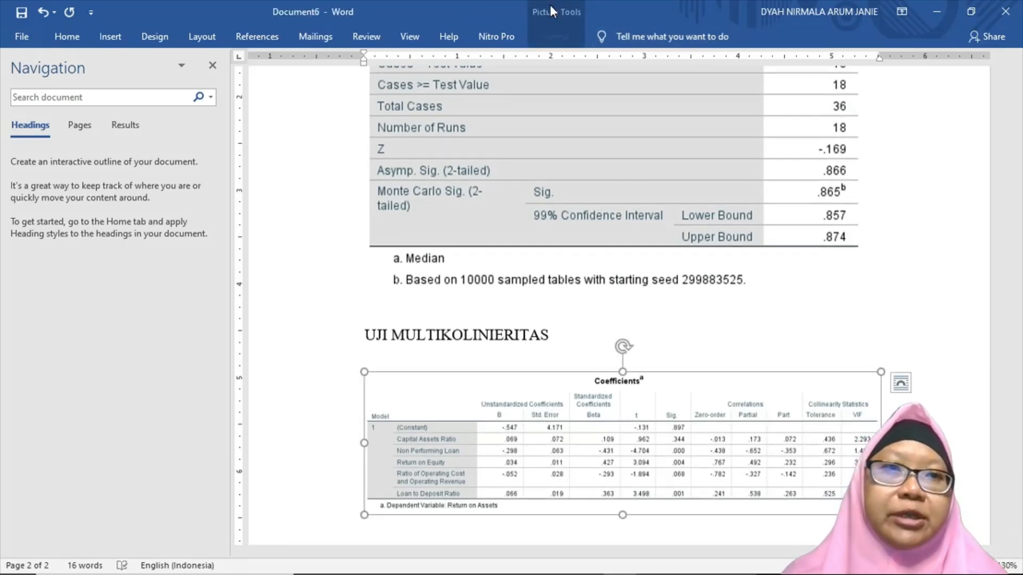
pyautogui.click(554, 36)
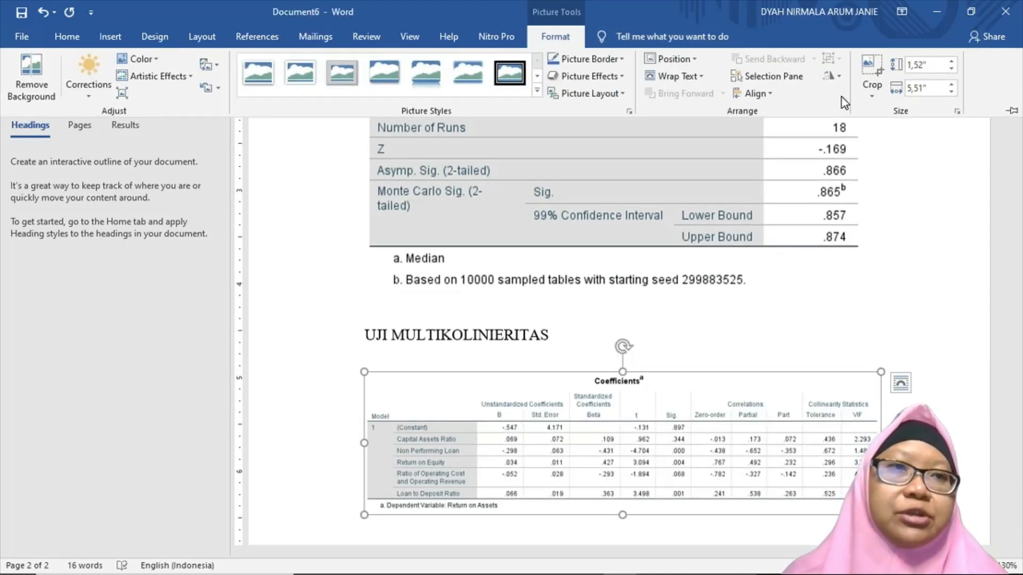
pyautogui.click(863, 69)
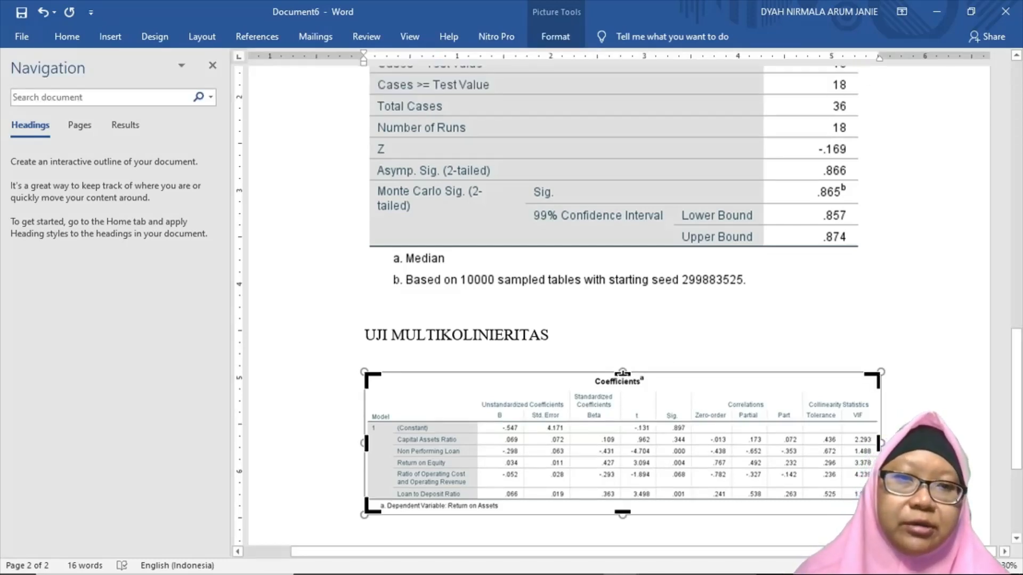
pyautogui.moveTo(623, 373); pyautogui.dragTo(623, 396)
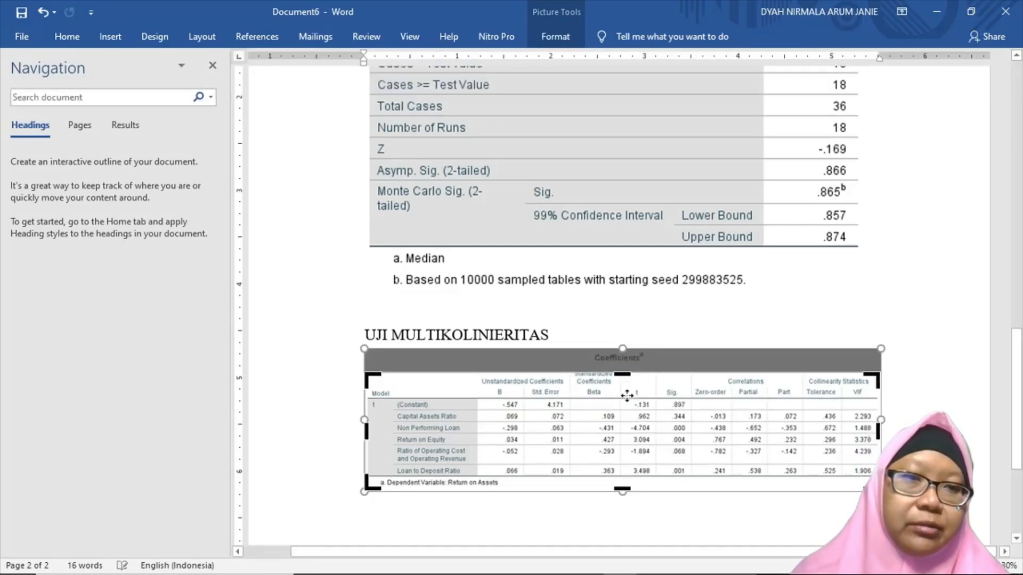
pyautogui.moveTo(366, 432); pyautogui.dragTo(802, 455)
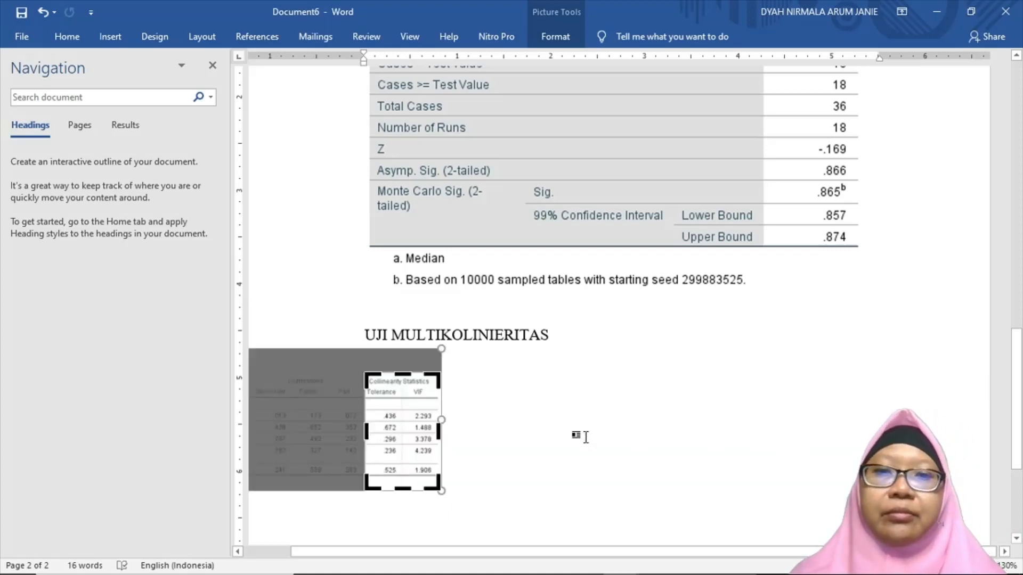
pyautogui.click(556, 36)
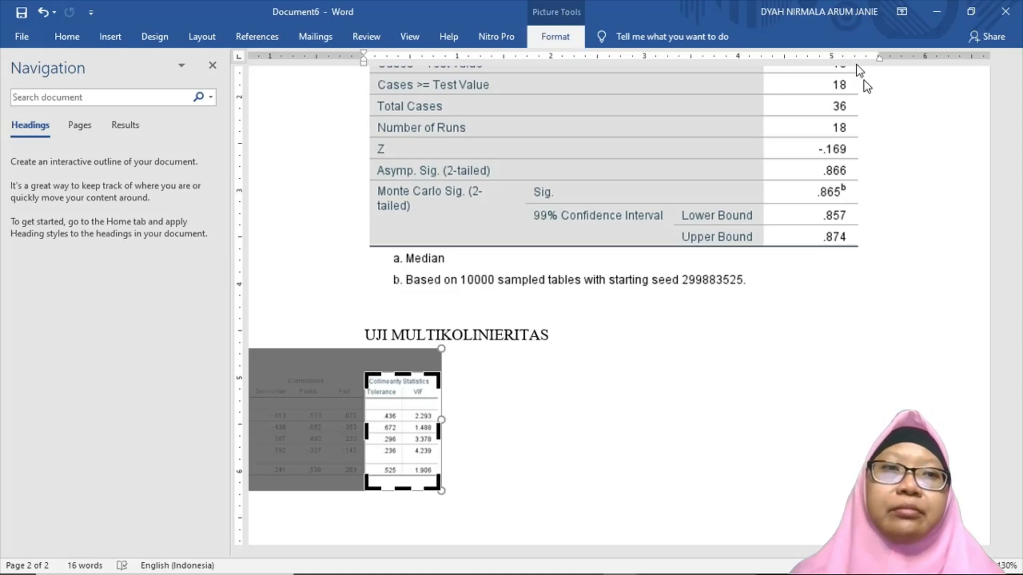
pyautogui.click(873, 67)
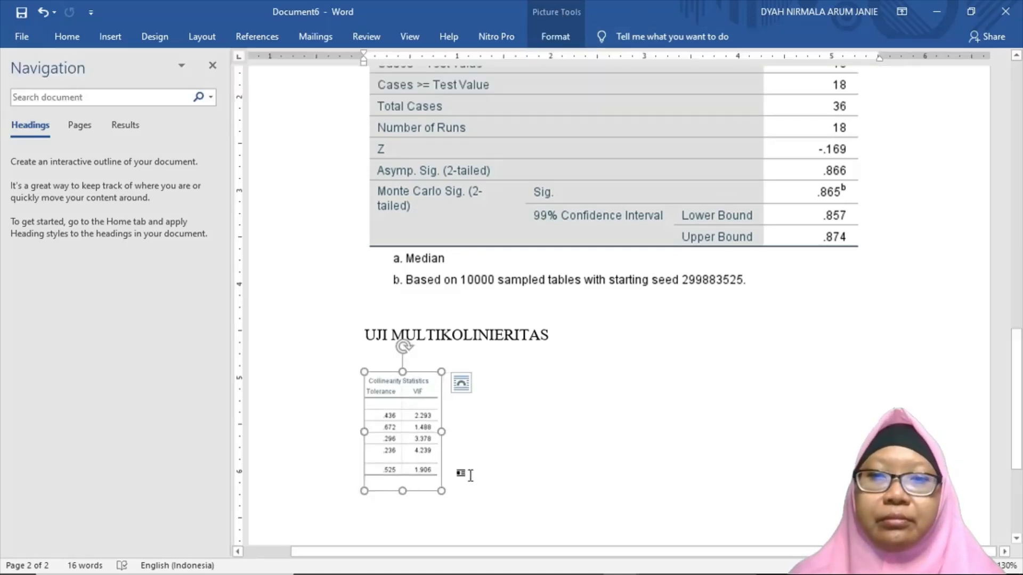
# Step: Enlarge the cropped Collinearity Statistics image to about 1.75 inches wide and place the cursor on the line below it
pyautogui.moveTo(543, 485); pyautogui.dragTo(572, 484)
pyautogui.click(610, 436)
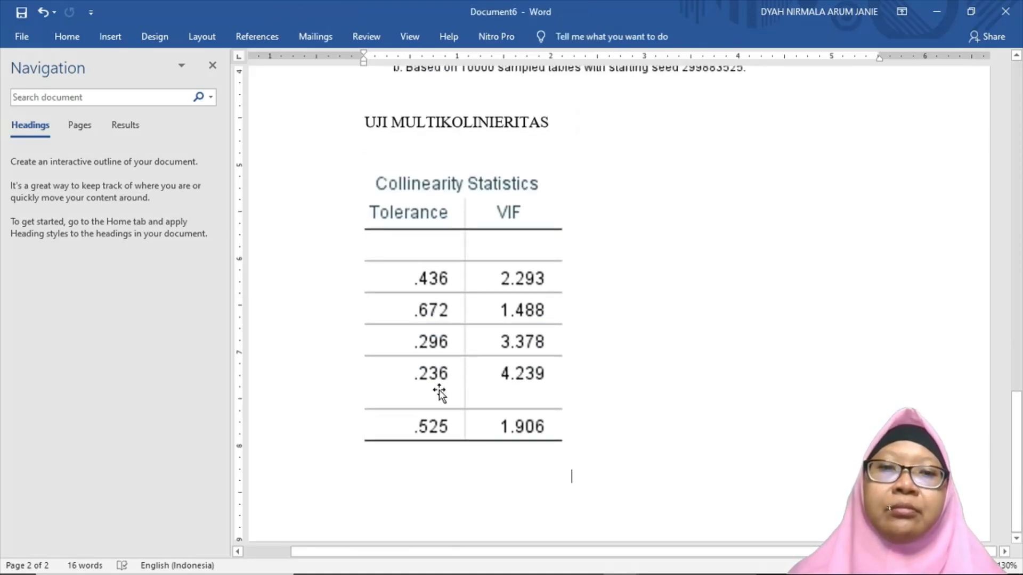
pyautogui.click(434, 391)
pyautogui.moveTo(572, 482); pyautogui.dragTo(526, 429)
pyautogui.click(487, 498)
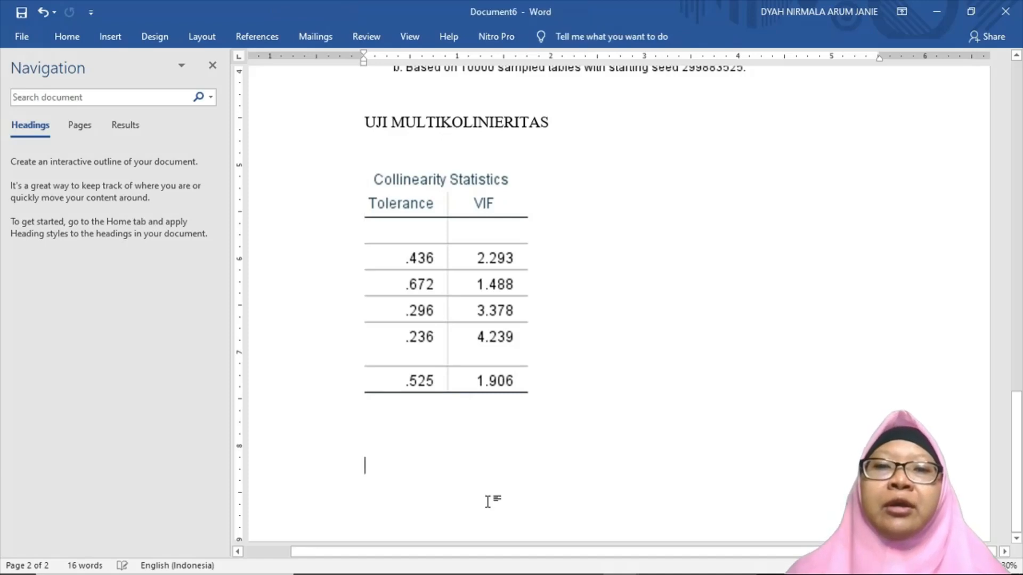
# Step: Extend the UJI MULTIKOLINIERITAS heading with (TOLERANCE & VIF) and place the cursor on the line below the Collinearity Statistics image
pyautogui.click(610, 126)
pyautogui.write('(')
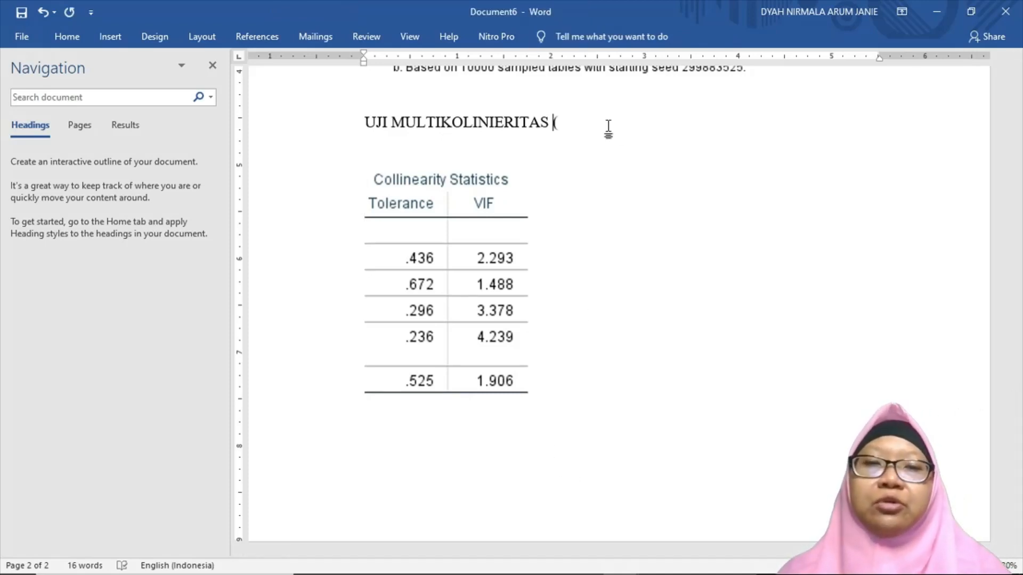
pyautogui.write('TOLERANCE')
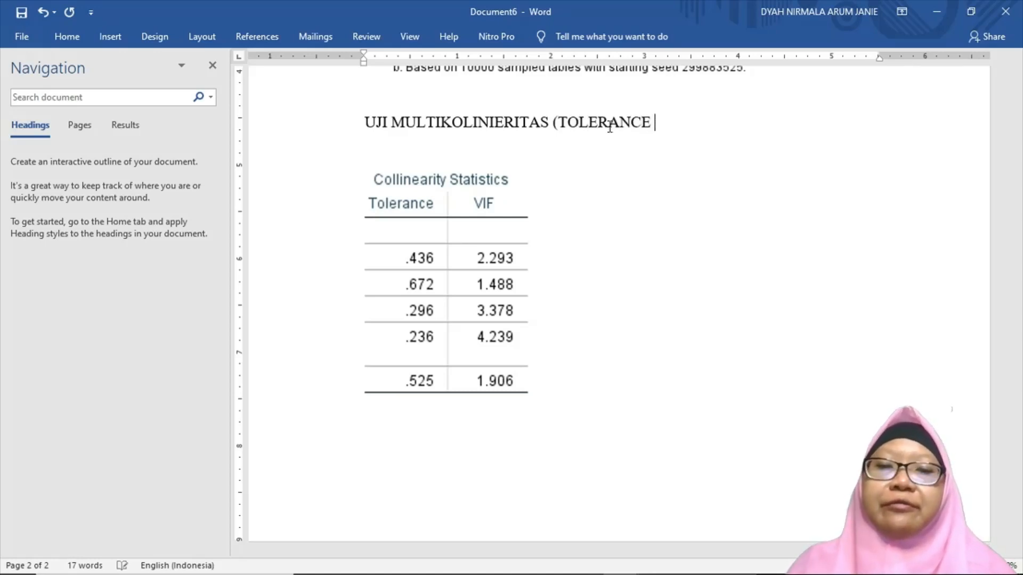
pyautogui.write(' & VIF')
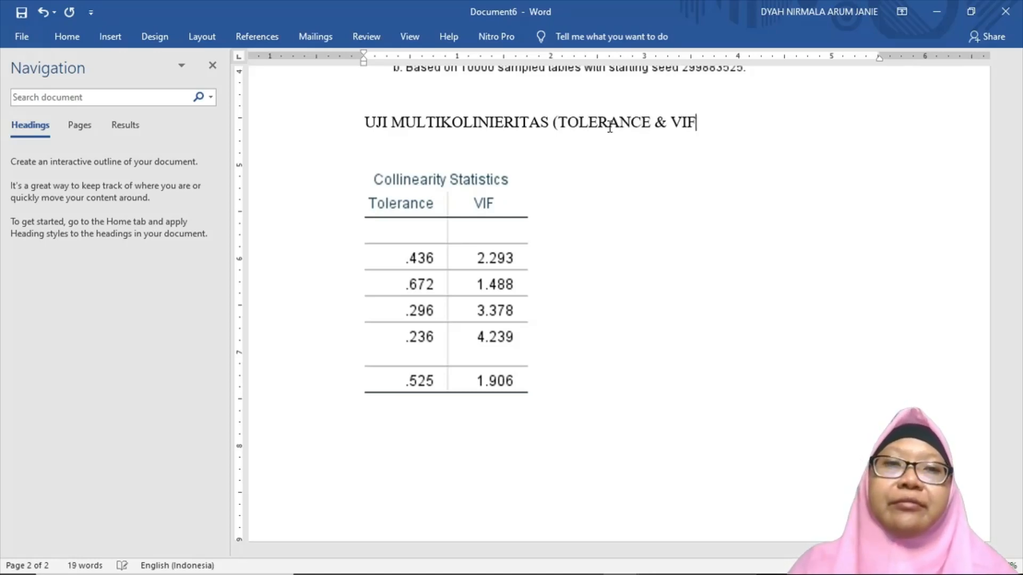
pyautogui.write(')')
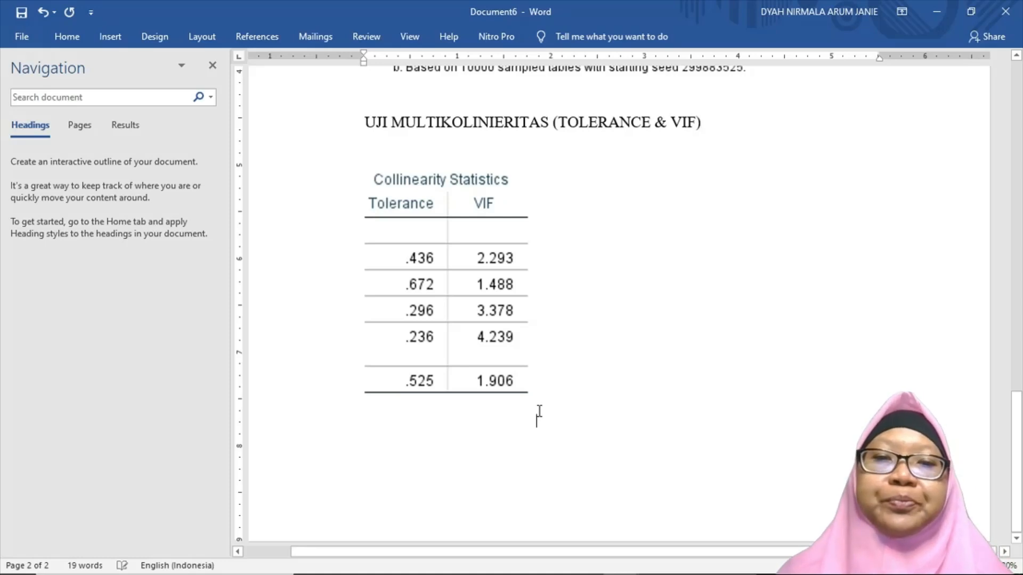
pyautogui.press('Return')
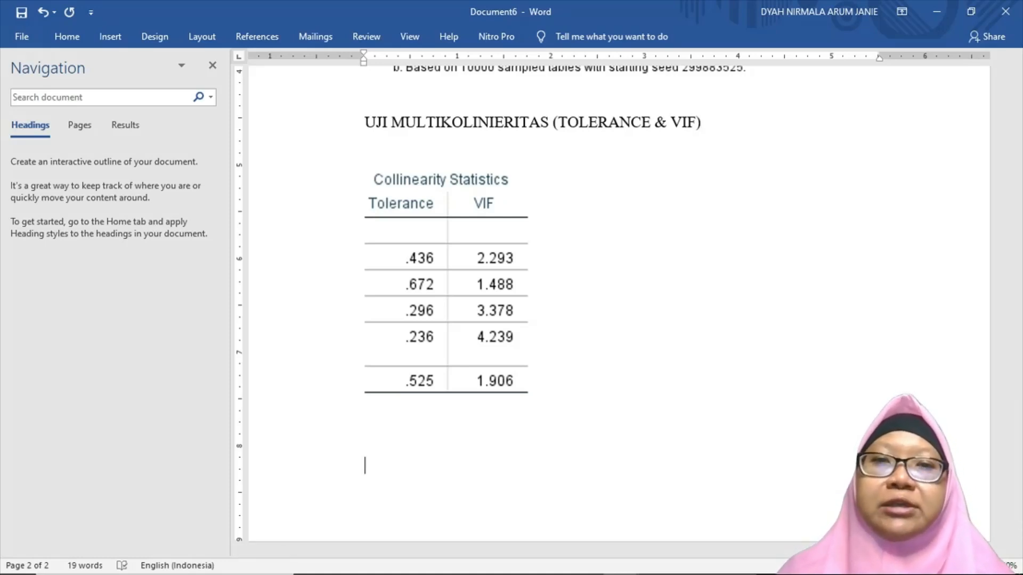
# Step: Look back over the classical assumption test sections in the document and switch to the SPSS Output1 viewer
pyautogui.scroll(8, 684, 358)
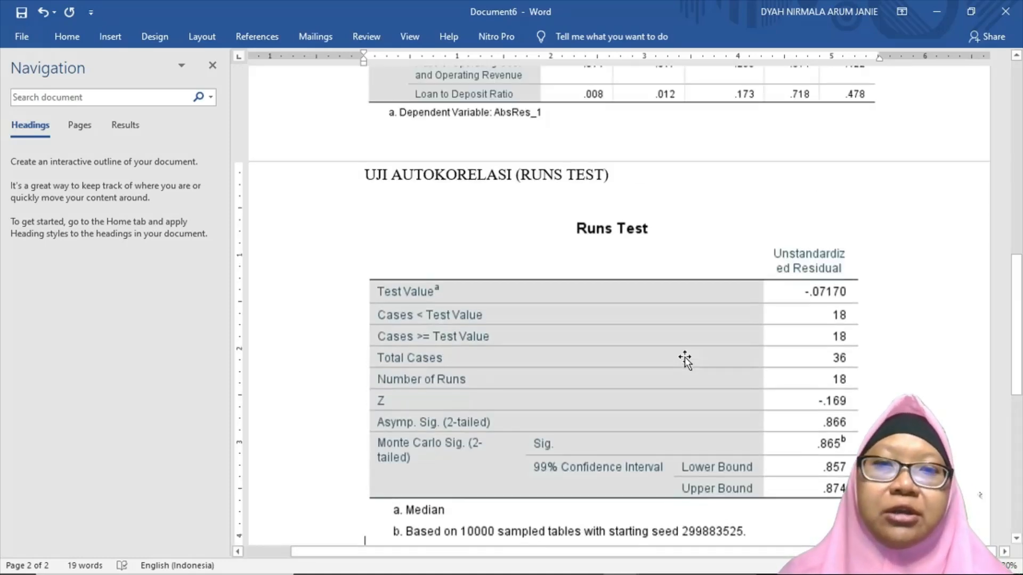
pyautogui.scroll(10, 685, 360)
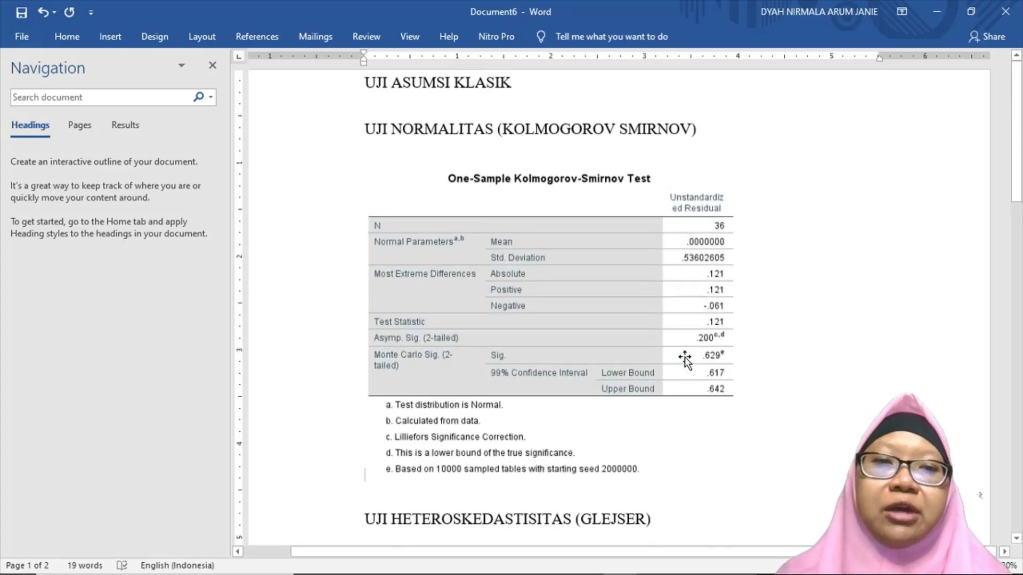
pyautogui.scroll(-15, 685, 359)
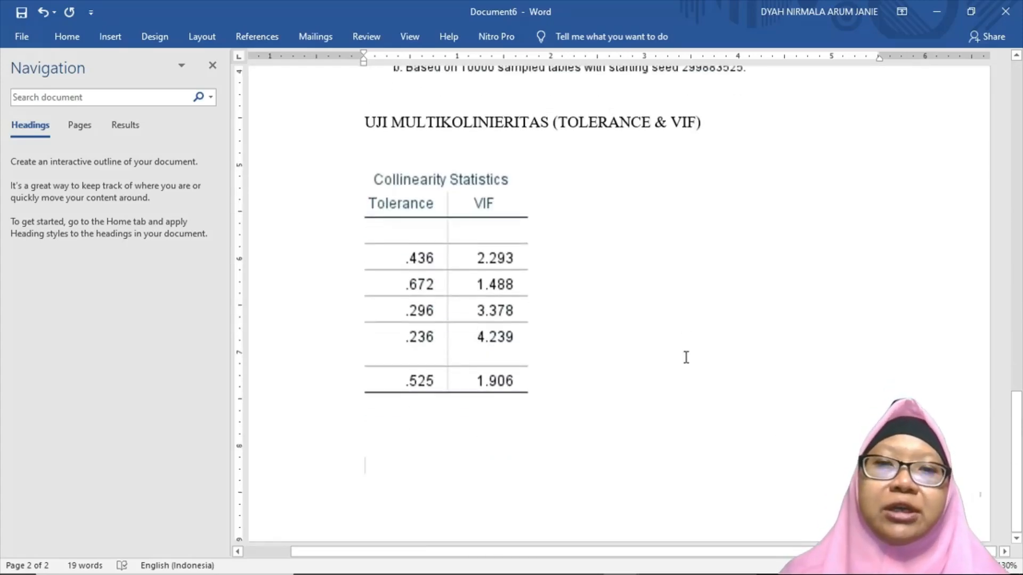
pyautogui.moveTo(659, 563)
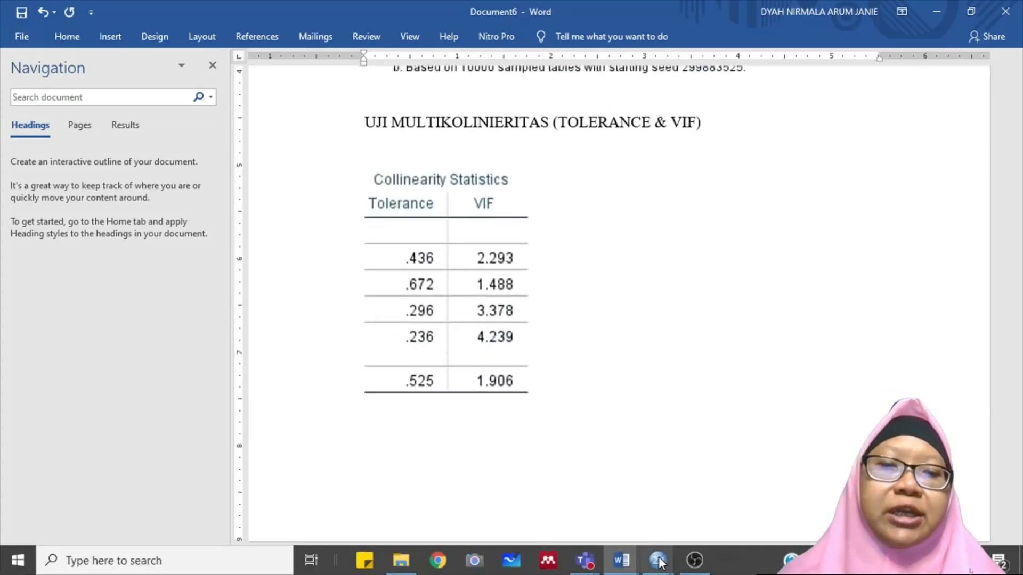
pyautogui.click(717, 501)
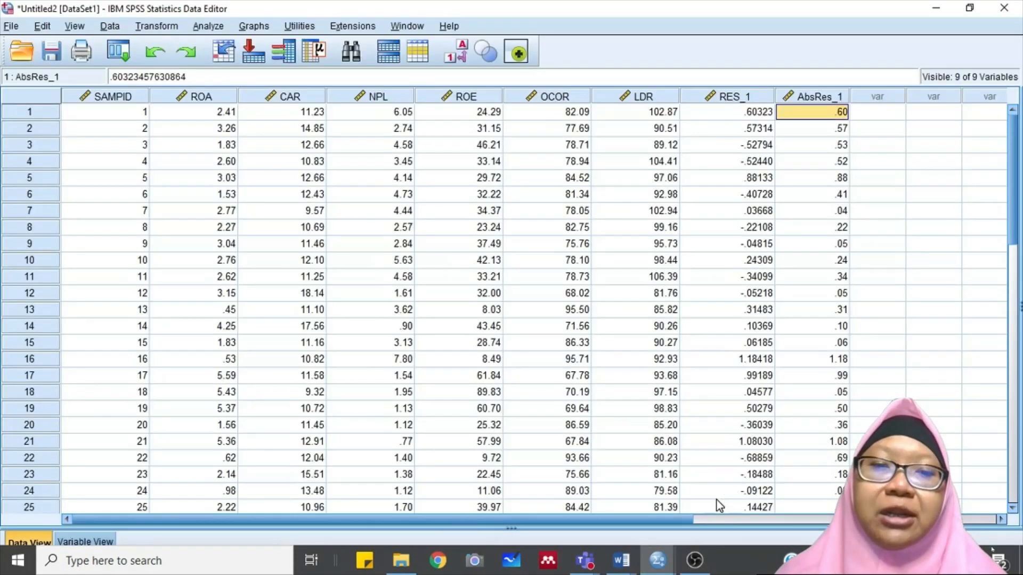
pyautogui.click(658, 561)
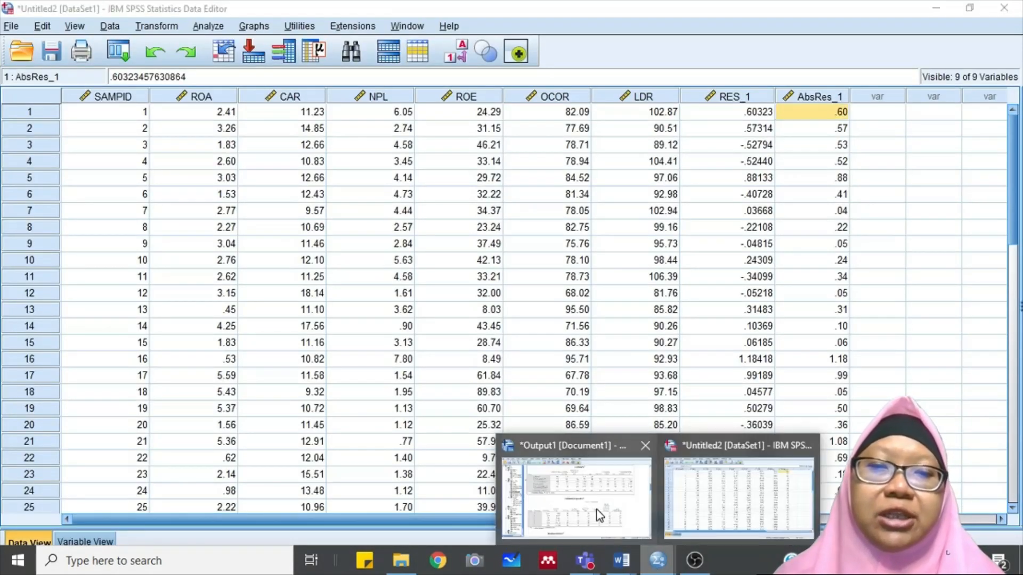
pyautogui.click(600, 516)
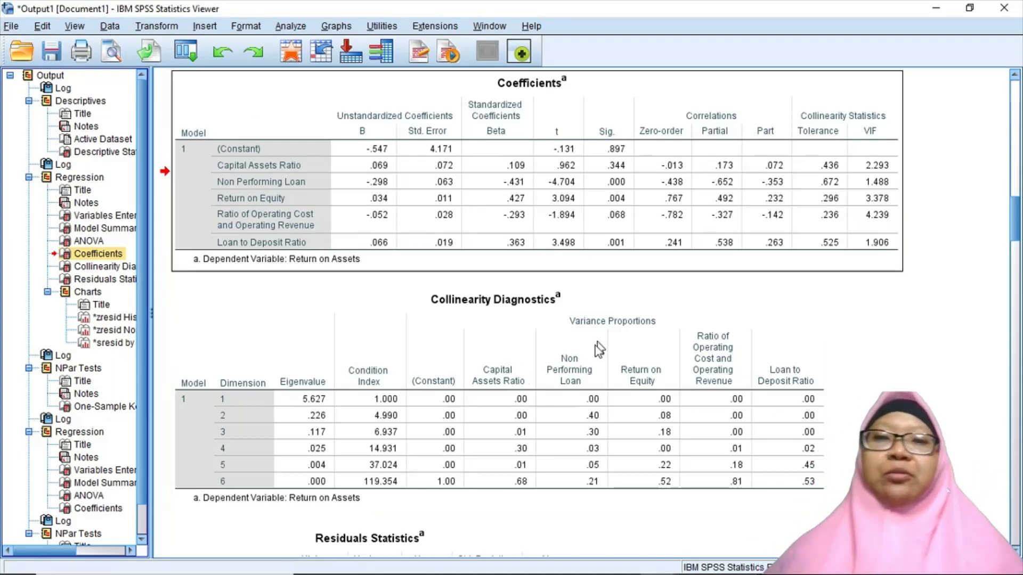
# Step: Run the linear regression with Return on Assets [ROA] replacing AbsRes_1 as the dependent variable and the same independents
pyautogui.click(292, 26)
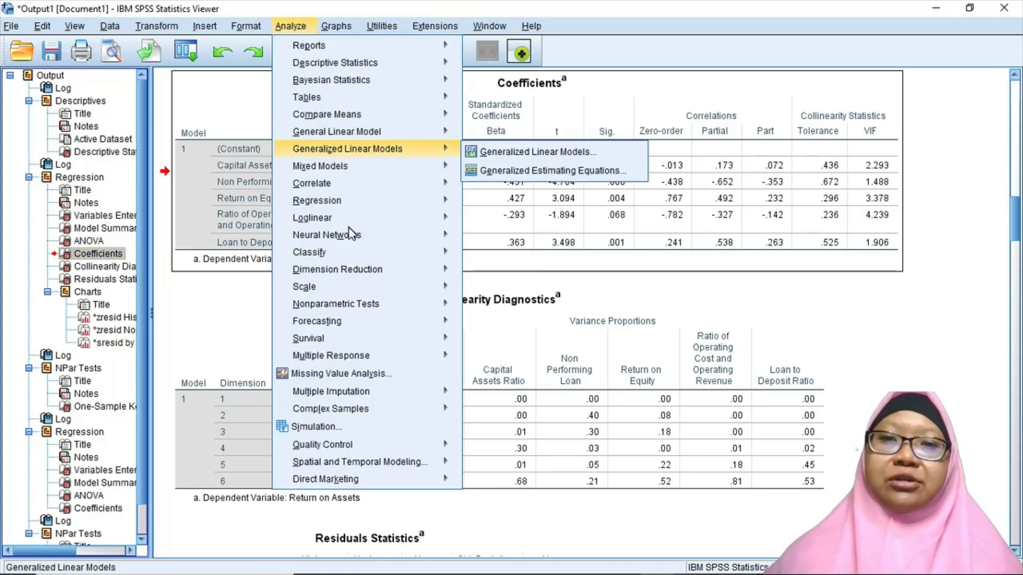
pyautogui.moveTo(372, 204)
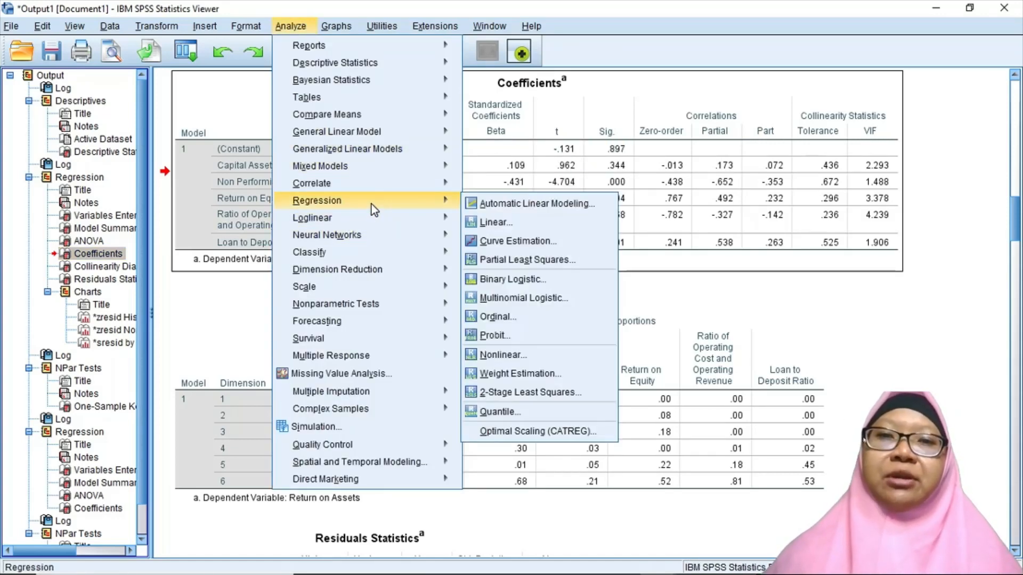
pyautogui.moveTo(405, 217)
pyautogui.moveTo(443, 205)
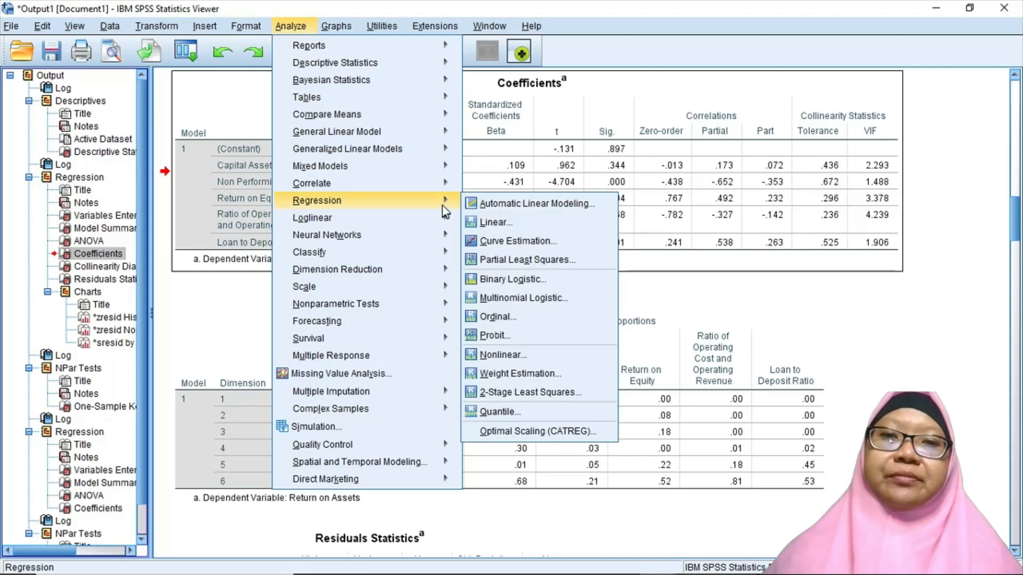
pyautogui.click(494, 224)
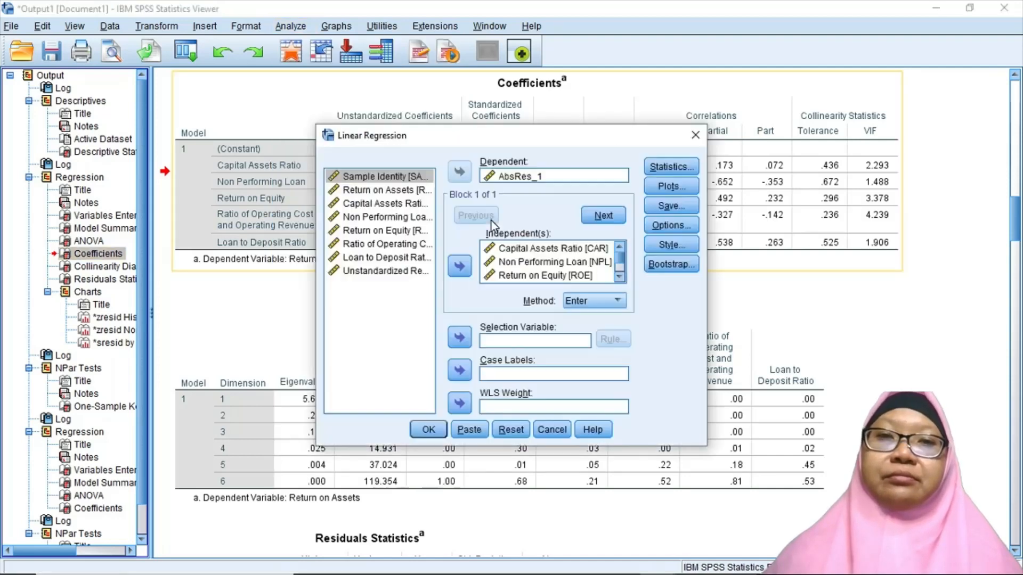
pyautogui.click(539, 181)
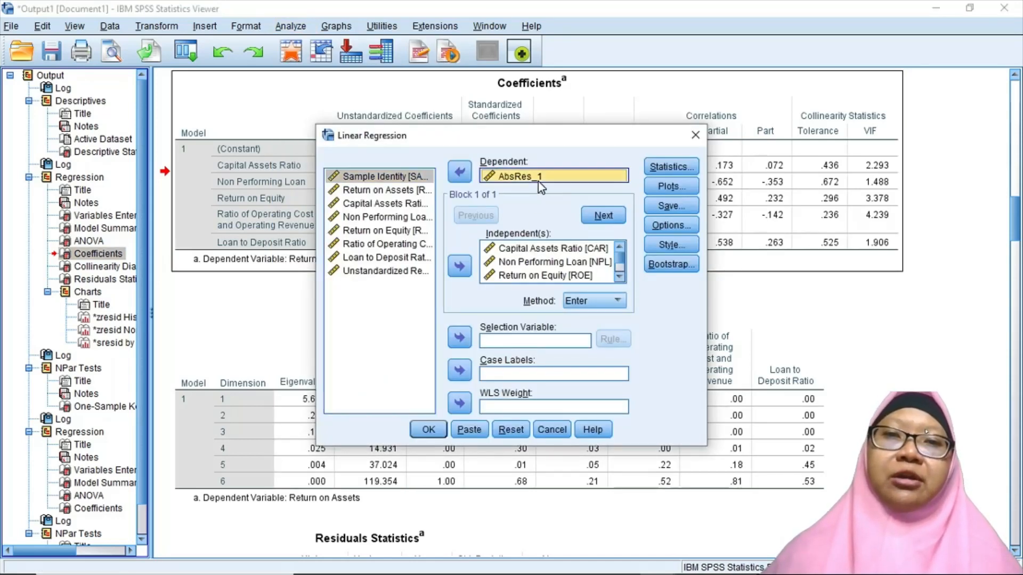
pyautogui.click(459, 172)
pyautogui.click(413, 191)
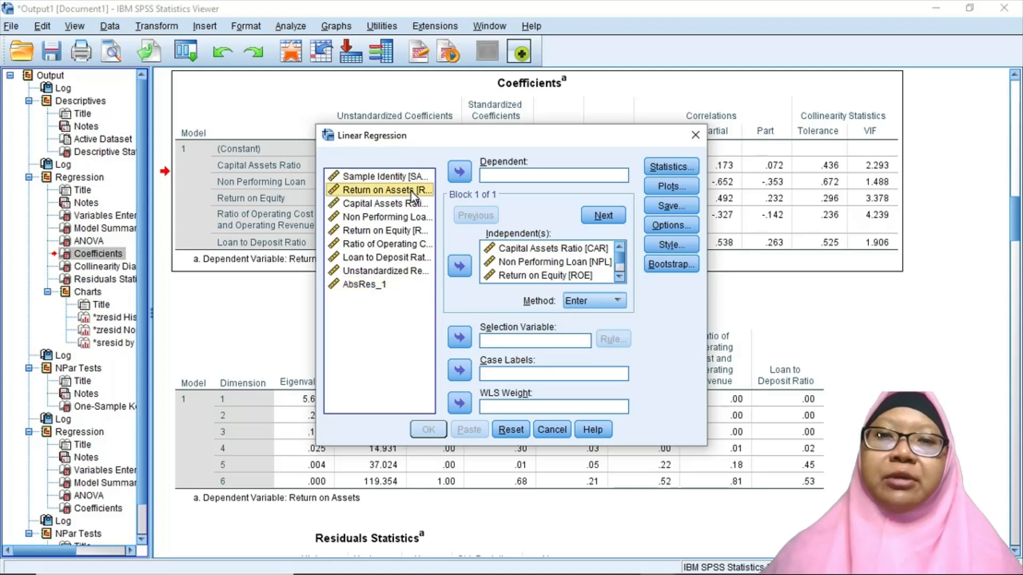
pyautogui.click(460, 173)
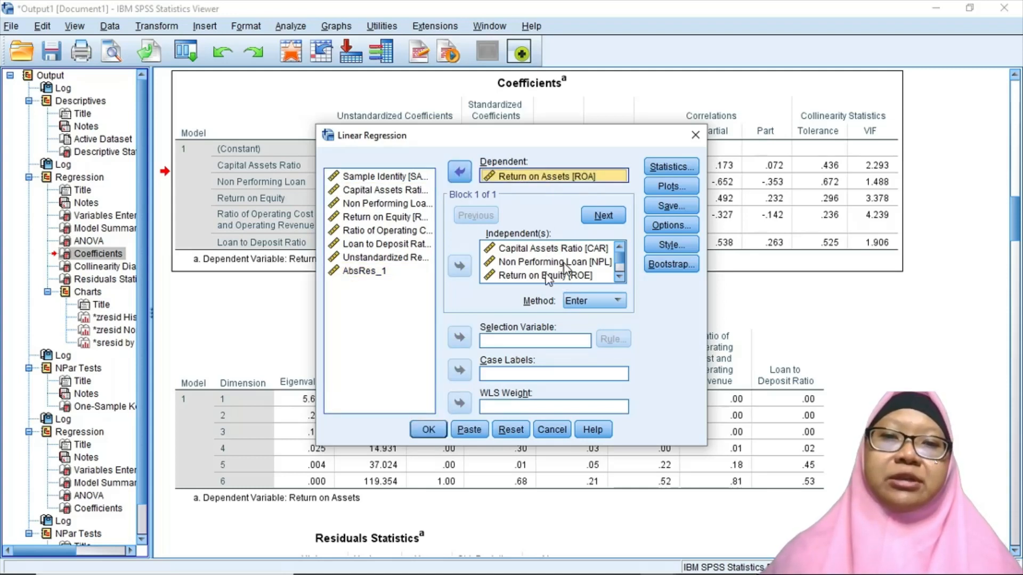
pyautogui.click(429, 430)
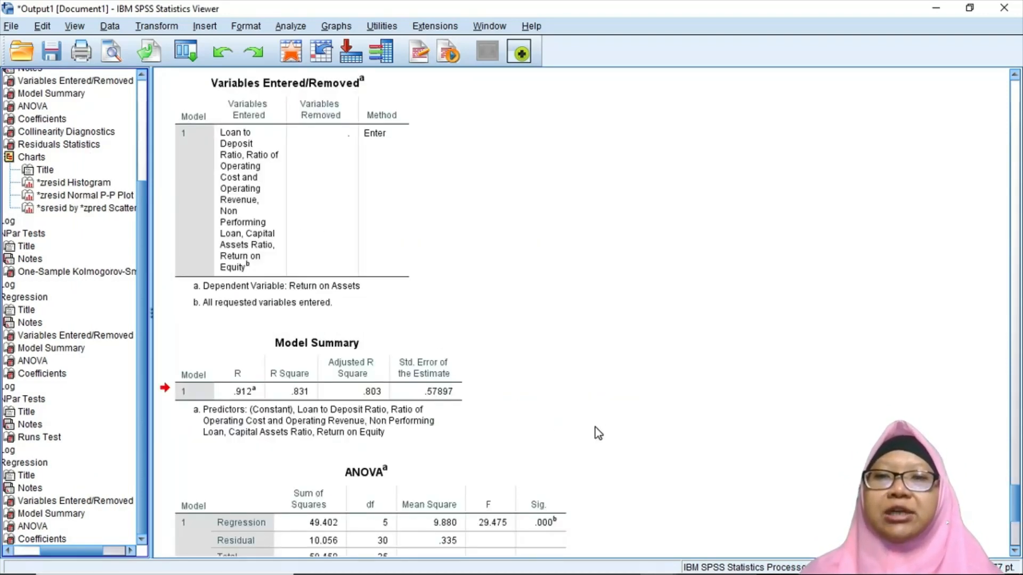
# Step: Copy the Model Summary table of the new Return on Assets regression as an image
pyautogui.click(235, 391)
pyautogui.rightClick(278, 387)
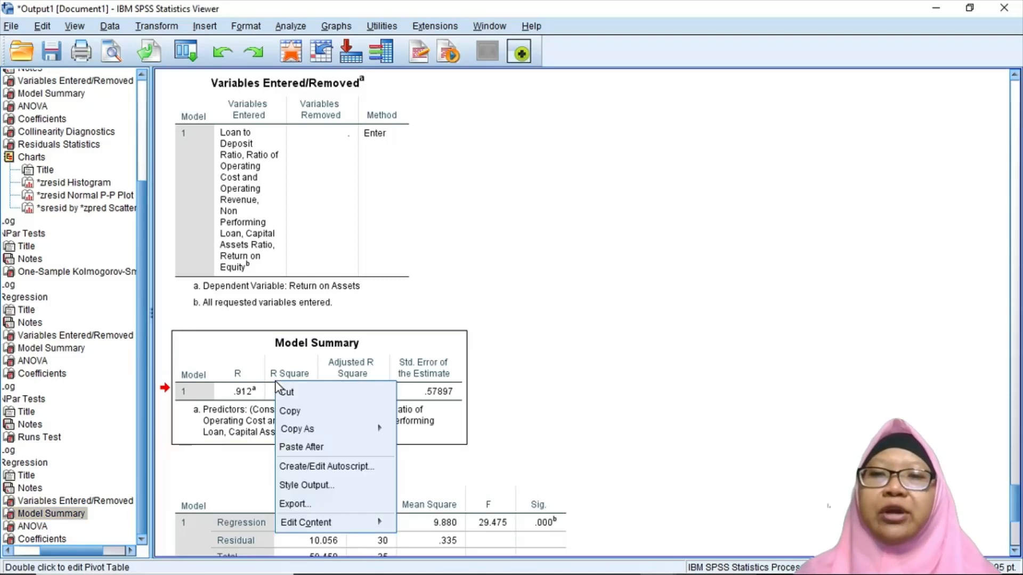
pyautogui.moveTo(327, 436)
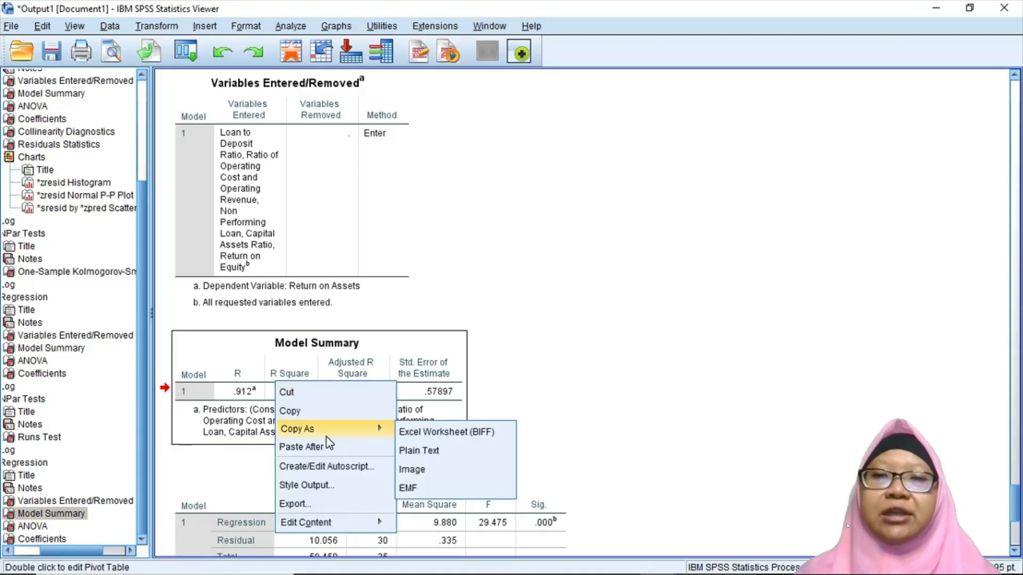
pyautogui.click(430, 472)
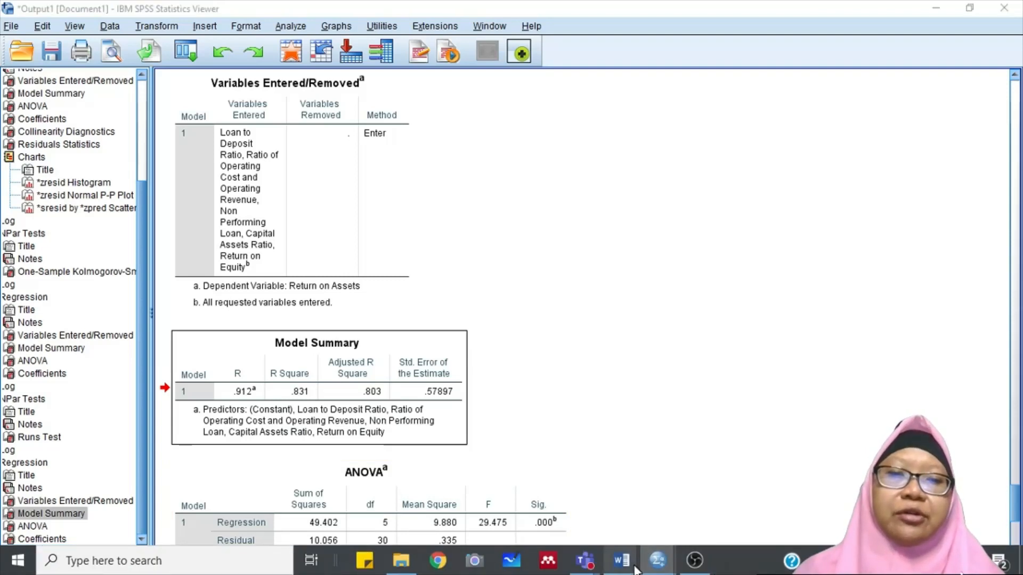
# Step: Switch to Document6 in Word and add the heading KOEFISIEN DETERMINASI (ADJUSTED R2) below the Collinearity Statistics image
pyautogui.moveTo(634, 565)
pyautogui.click(663, 501)
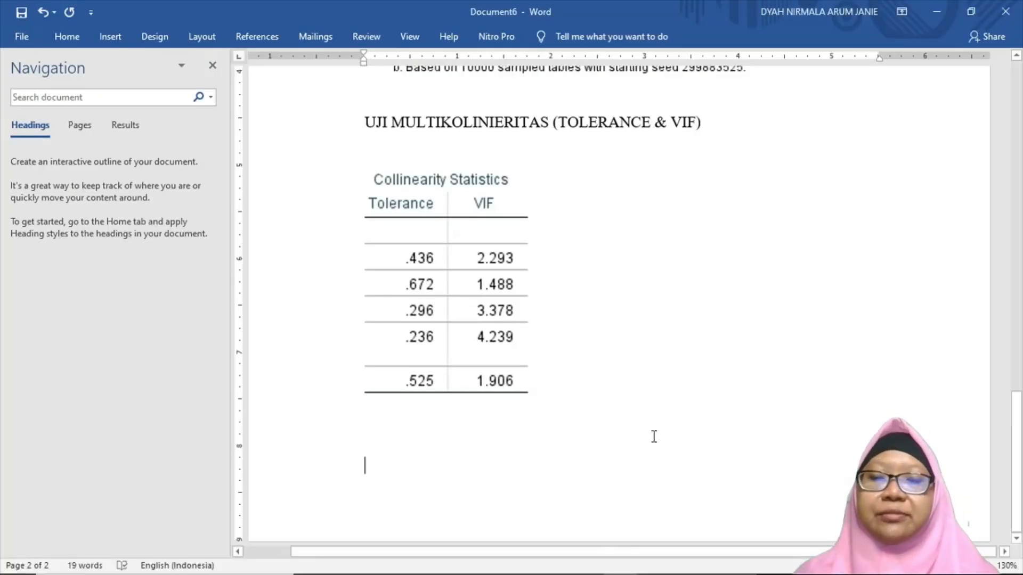
pyautogui.write('KO')
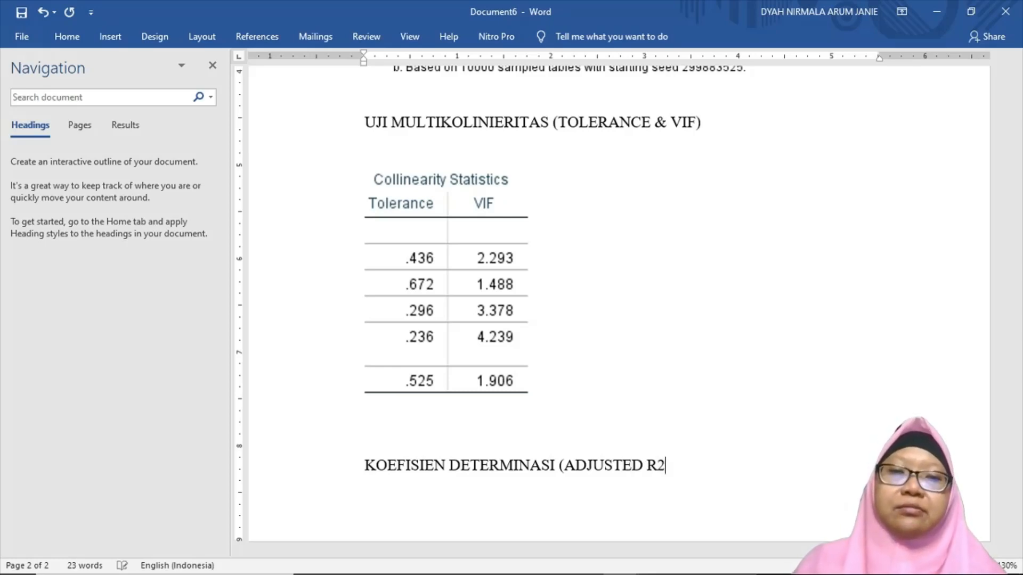
# Step: Format the 2 in ADJUSTED R2 as superscript and paste the Model Summary image below the heading
pyautogui.hotkey('shift', 'Left')
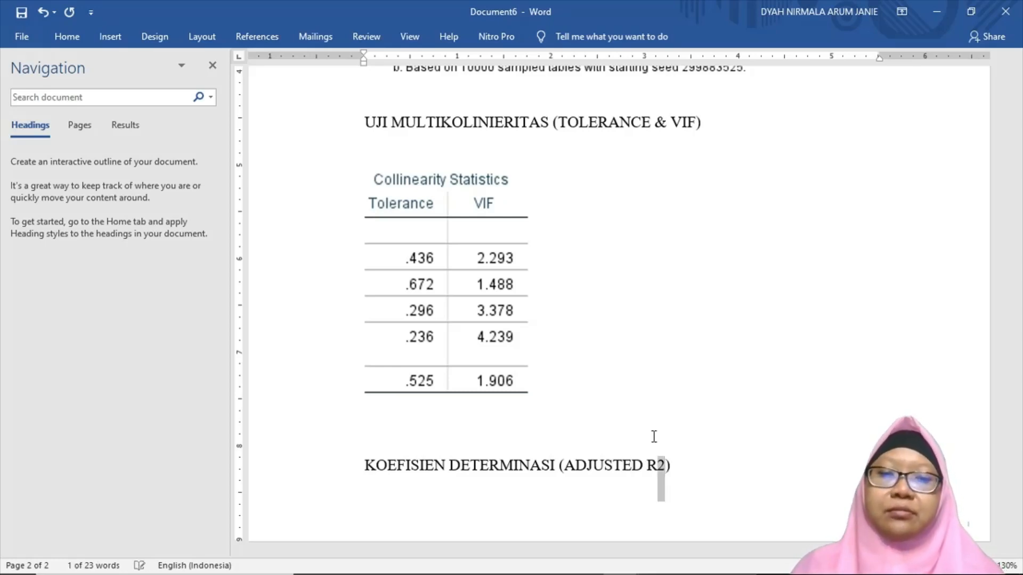
pyautogui.hotkey('alt', 'o')
pyautogui.press('f')
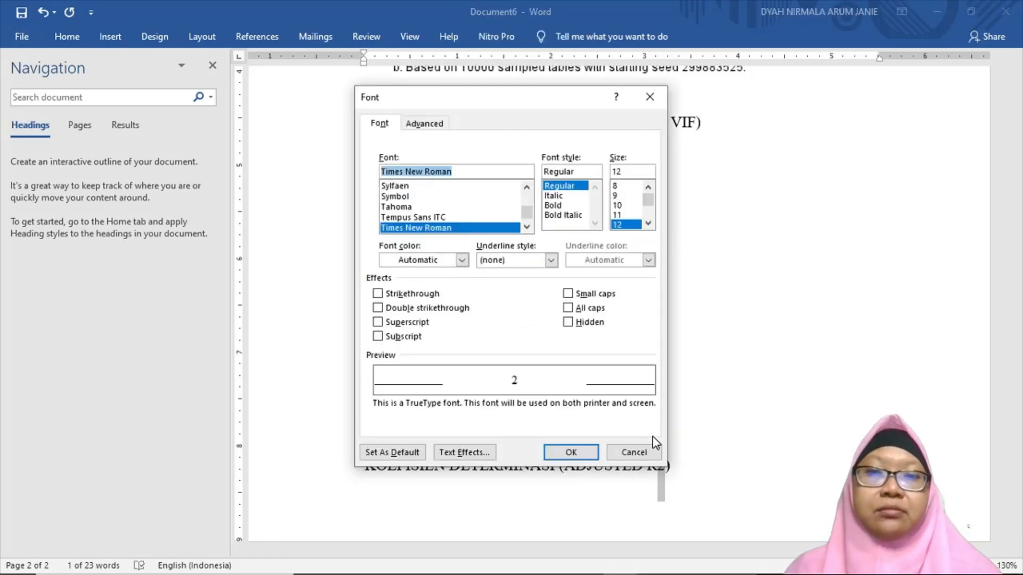
pyautogui.hotkey('alt', 'p')
pyautogui.press('Return')
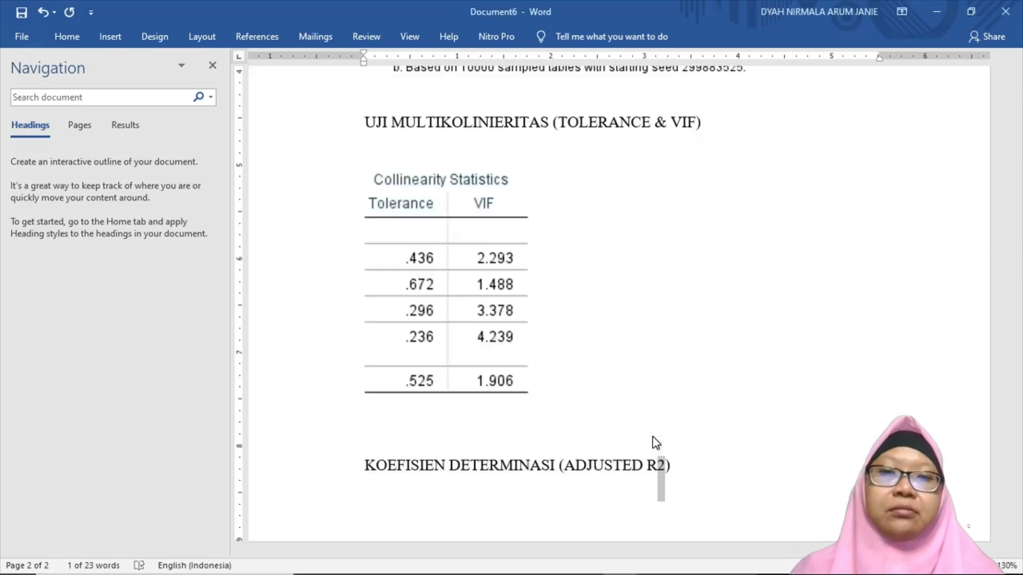
pyautogui.press('Down')
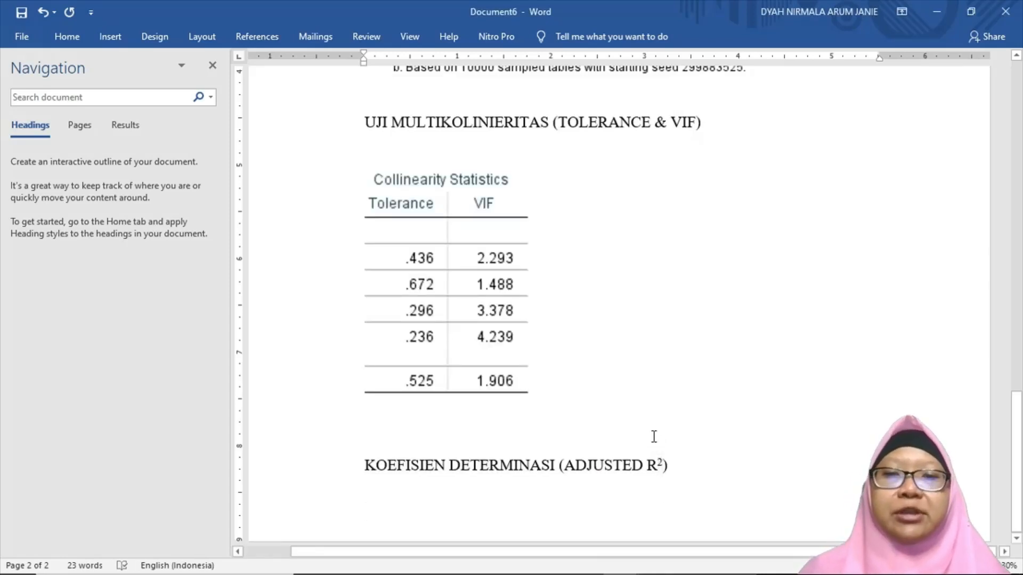
pyautogui.hotkey('ctrl', 'v')
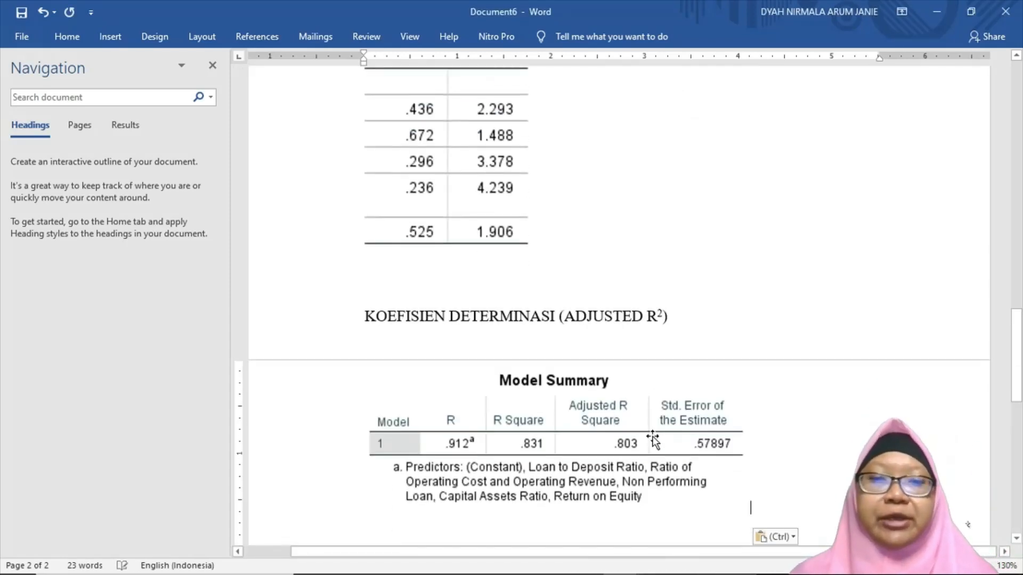
# Step: Set the KOEFISIEN DETERMINASI heading paragraph to keep with next so it stays on the Model Summary's page
pyautogui.tripleClick(486, 308)
pyautogui.press('Left')
pyautogui.tripleClick(486, 309)
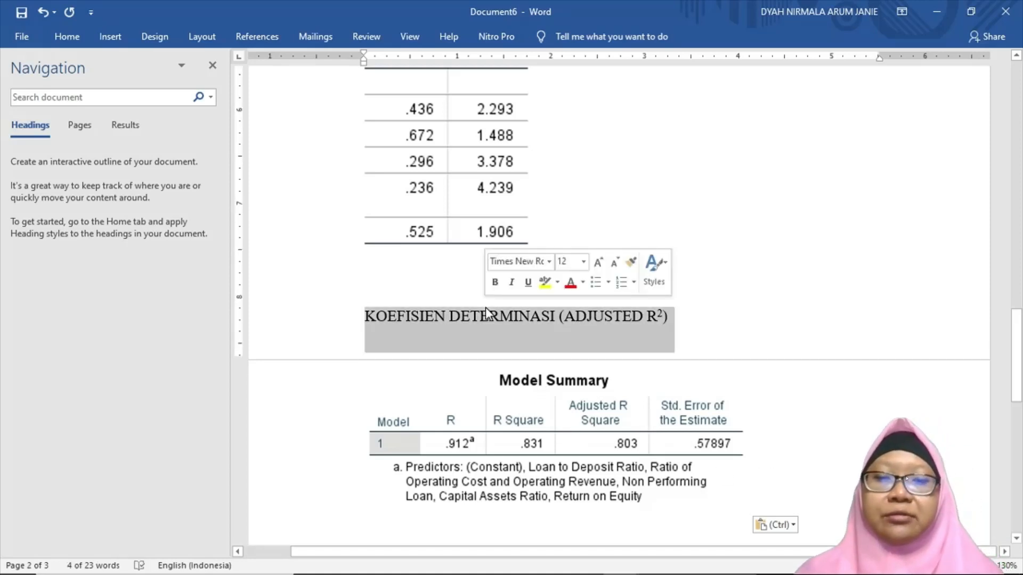
pyautogui.hotkey('alt', 'o')
pyautogui.press('p')
pyautogui.hotkey('alt', 'x')
pyautogui.press('Return')
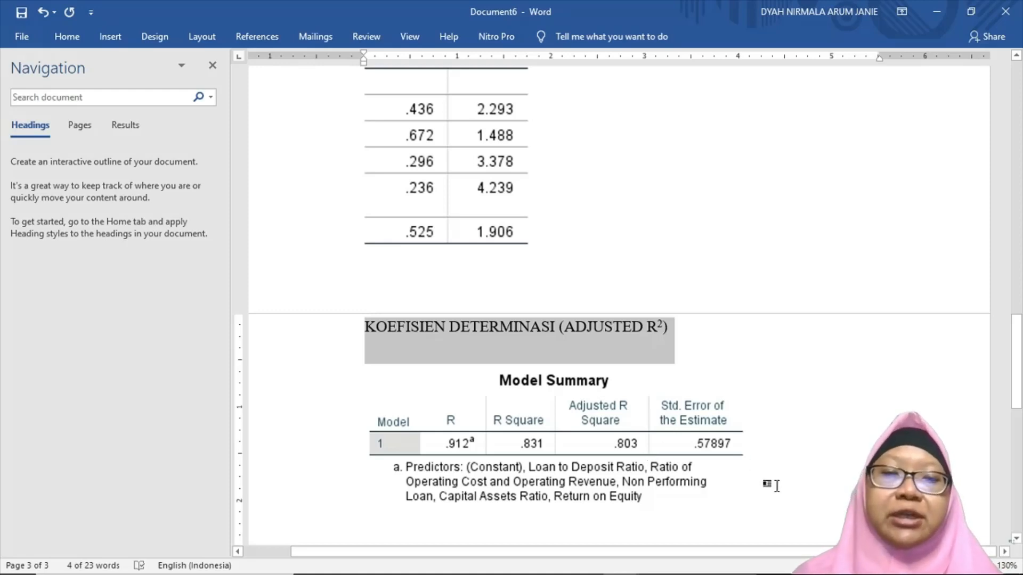
# Step: Start a new line below the Model Summary image, switch to the SPSS output, and copy the latest regression's ANOVA table as an image
pyautogui.click(816, 487)
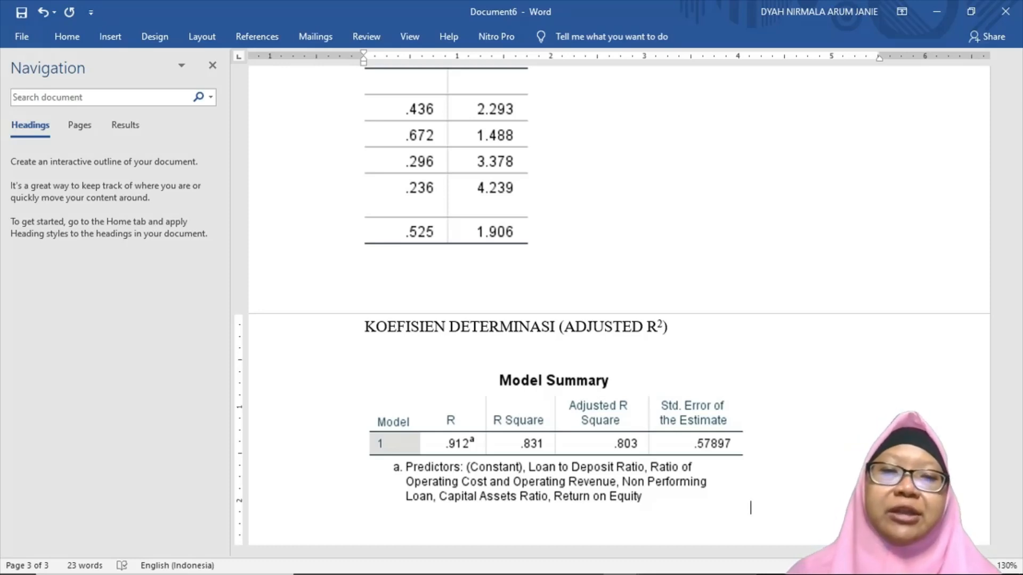
pyautogui.press('Return')
pyautogui.moveTo(621, 574)
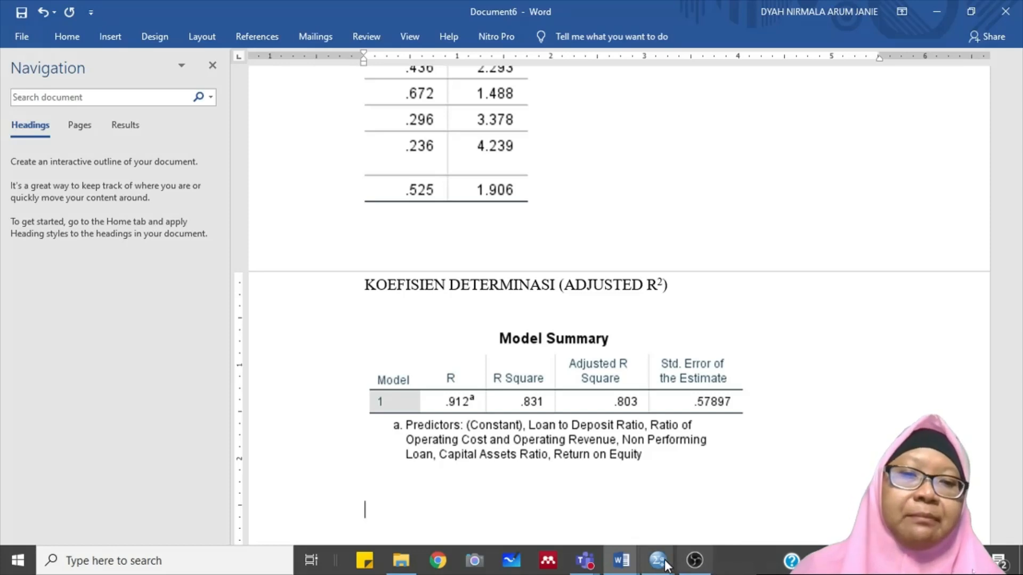
pyautogui.click(664, 562)
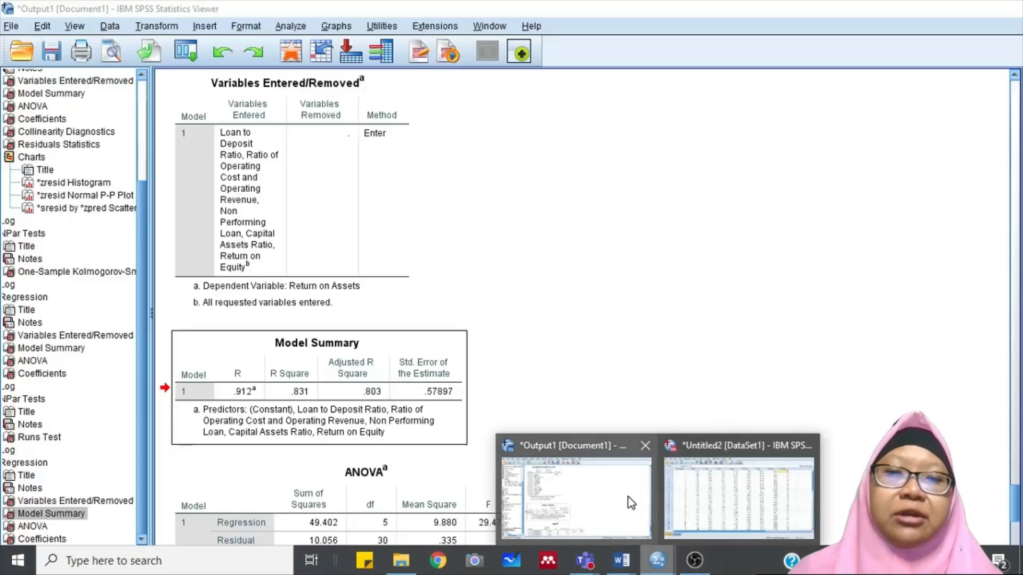
pyautogui.click(632, 504)
pyautogui.scroll(-5, 647, 418)
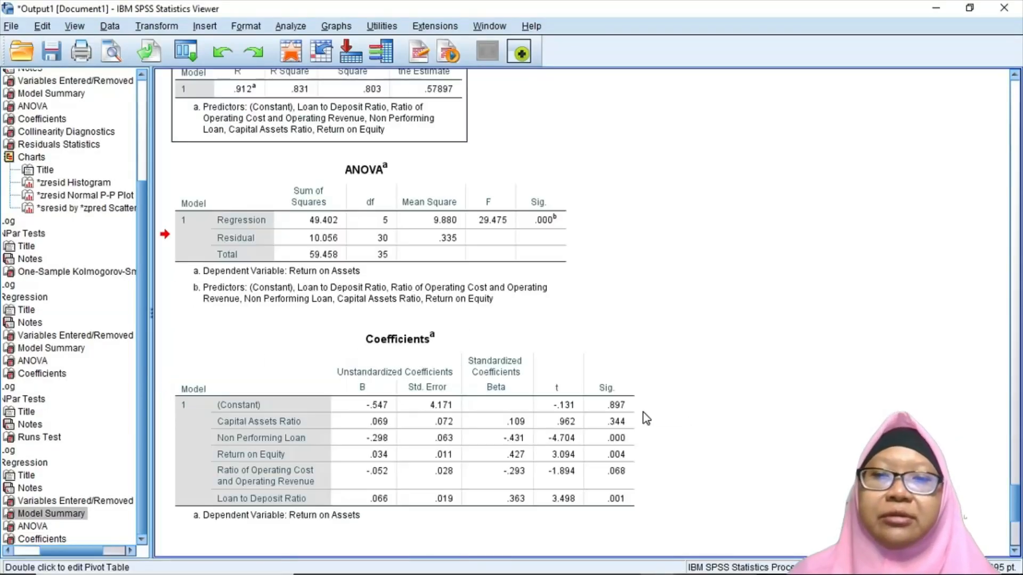
pyautogui.click(297, 238)
pyautogui.rightClick(334, 235)
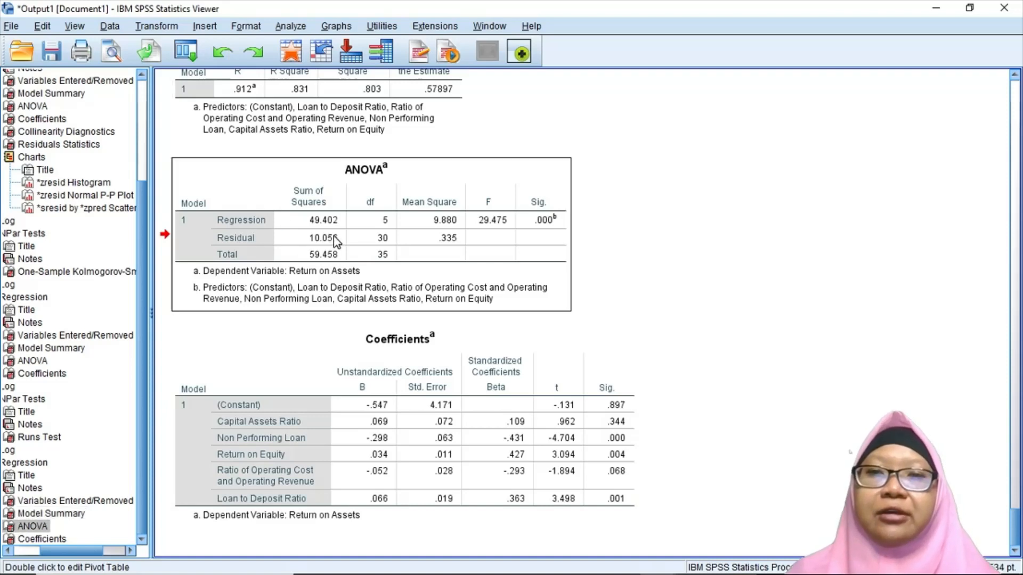
pyautogui.moveTo(392, 295)
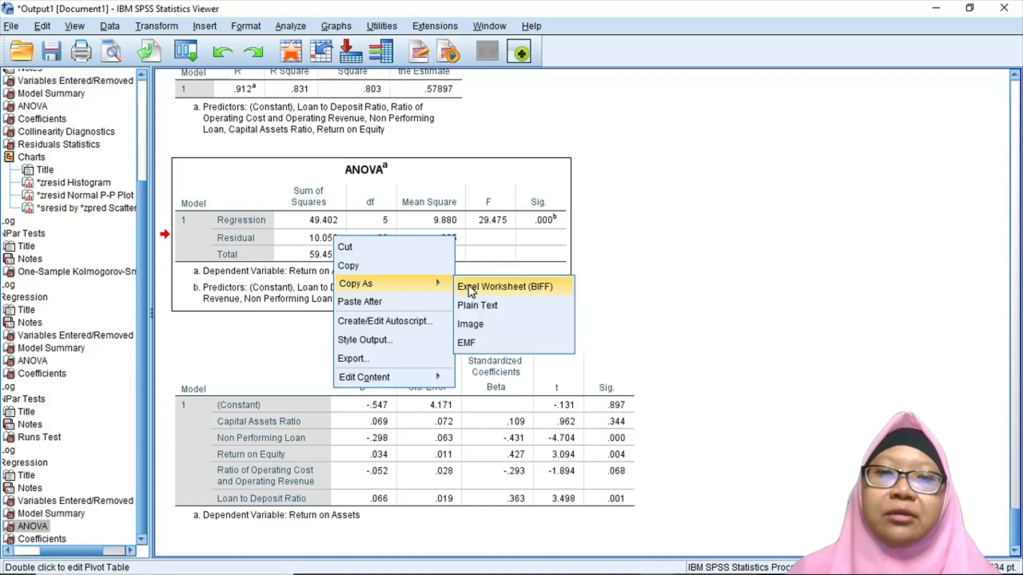
pyautogui.click(475, 326)
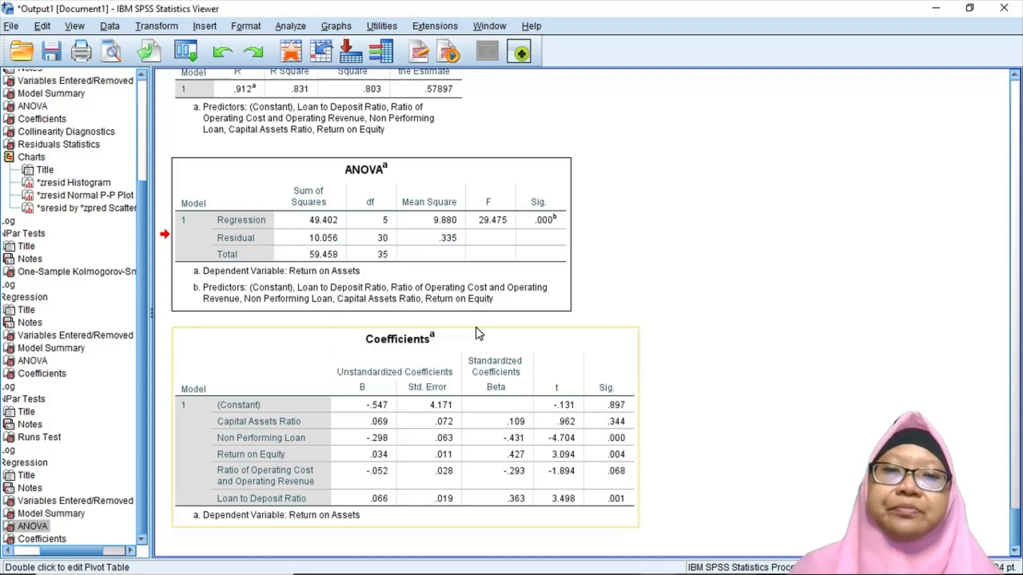
# Step: Switch to Document6 in Word, paste the ANOVA image below the Model Summary, and add the heading UJI F (F-TEST) above it
pyautogui.moveTo(621, 561)
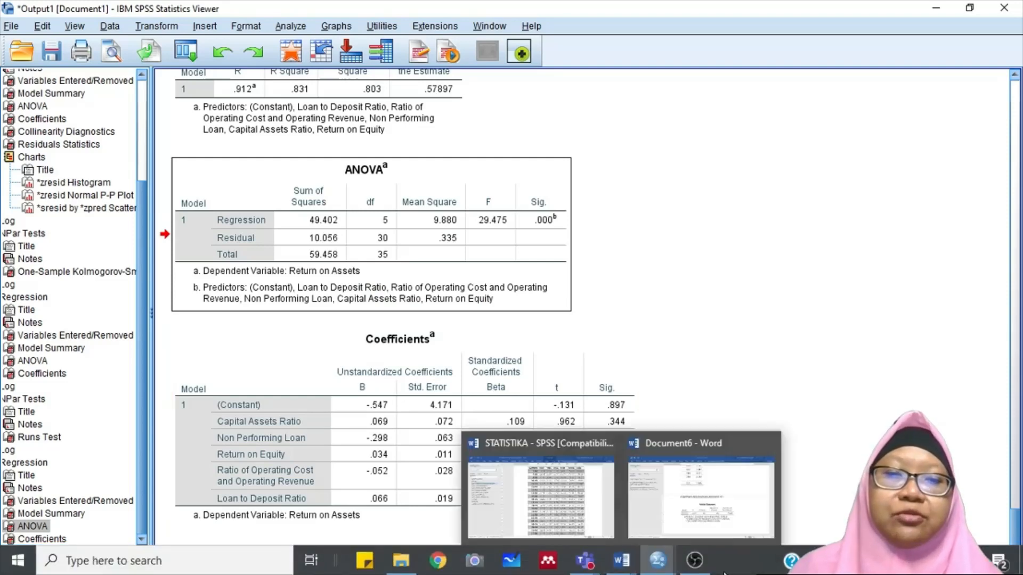
pyautogui.click(693, 487)
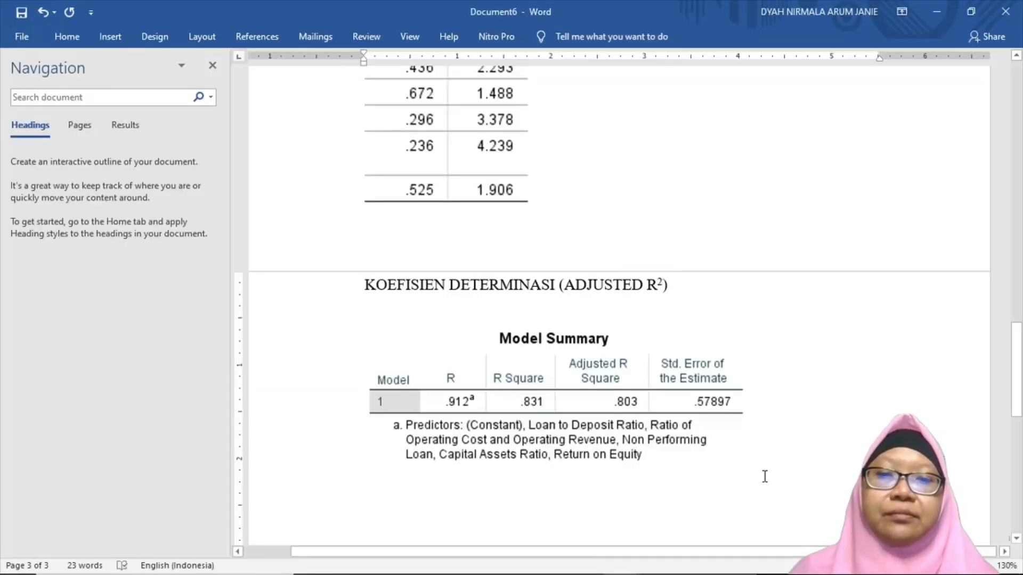
pyautogui.hotkey('ctrl', 'v')
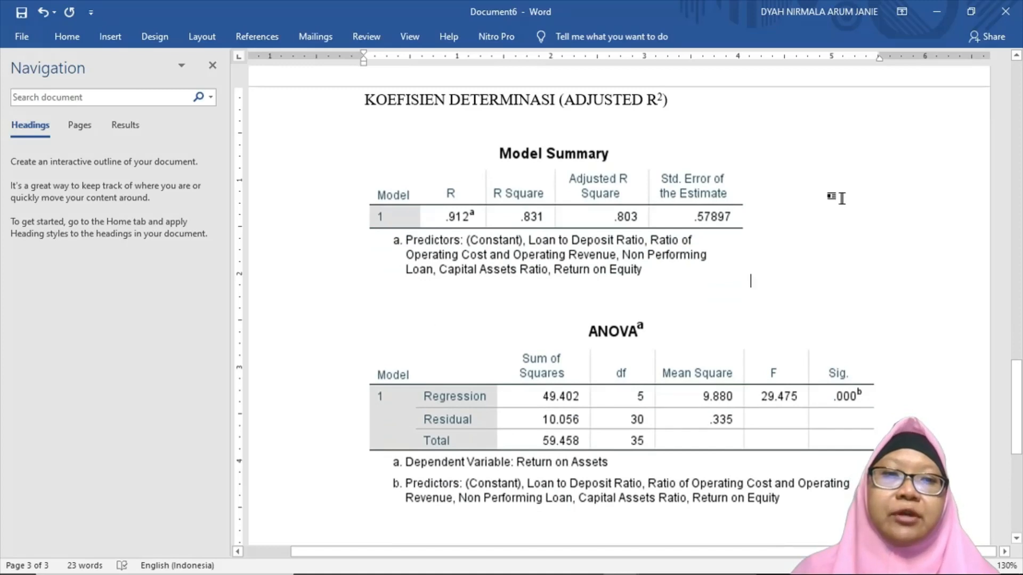
pyautogui.press('Return')
pyautogui.write('UJI')
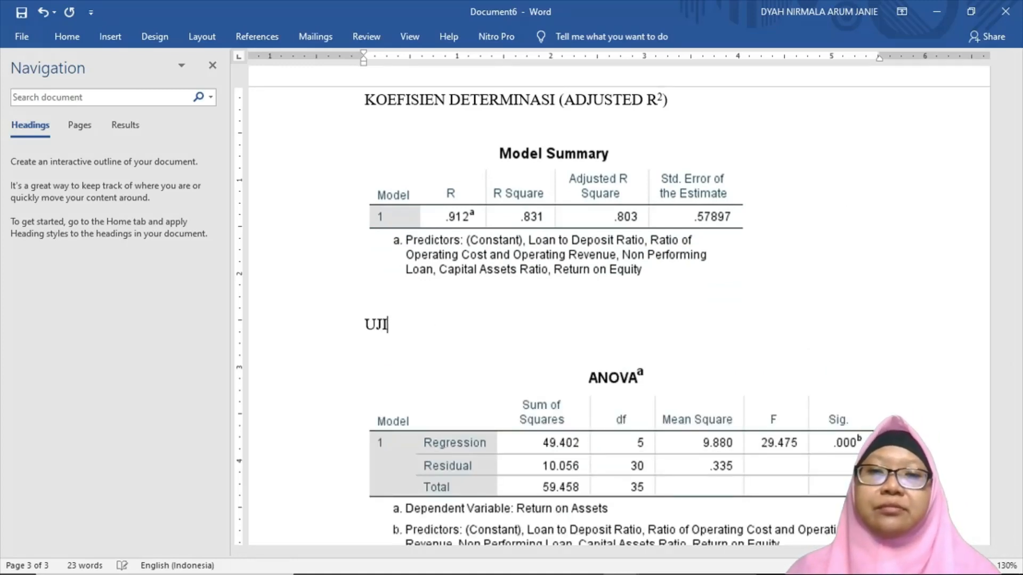
pyautogui.write(' F (T')
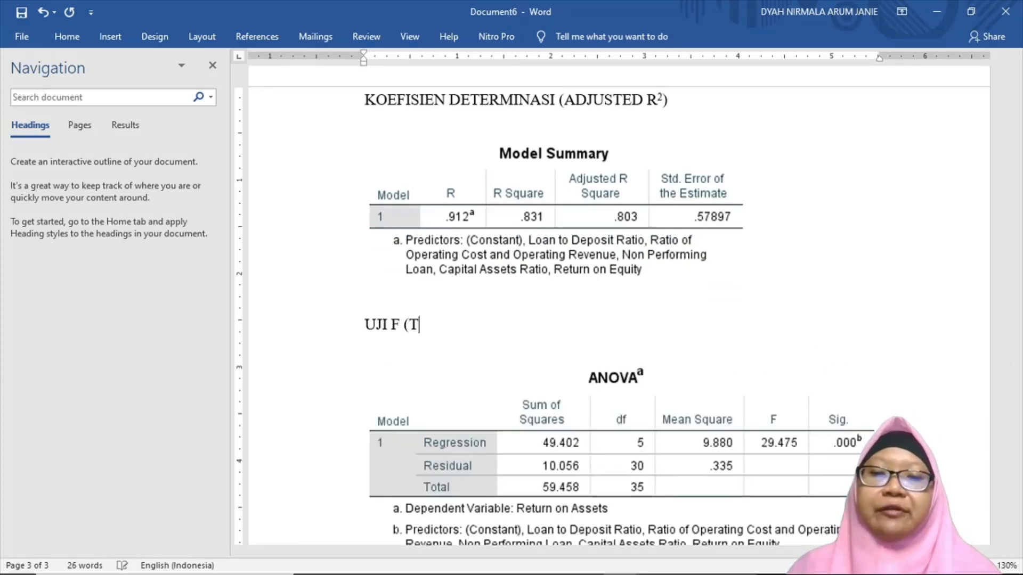
pyautogui.press('BackSpace')
pyautogui.write('F-TEST')
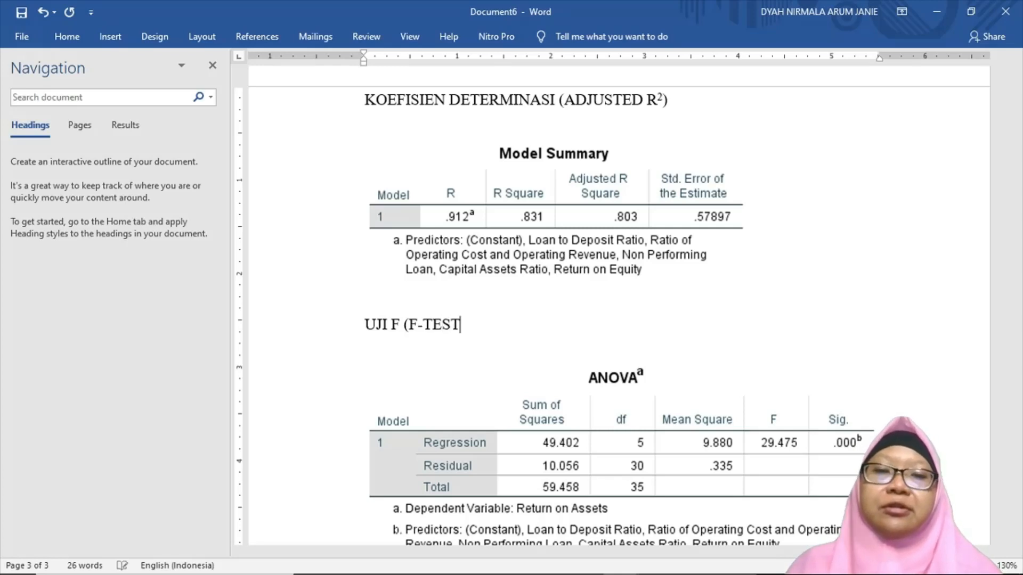
pyautogui.write(')')
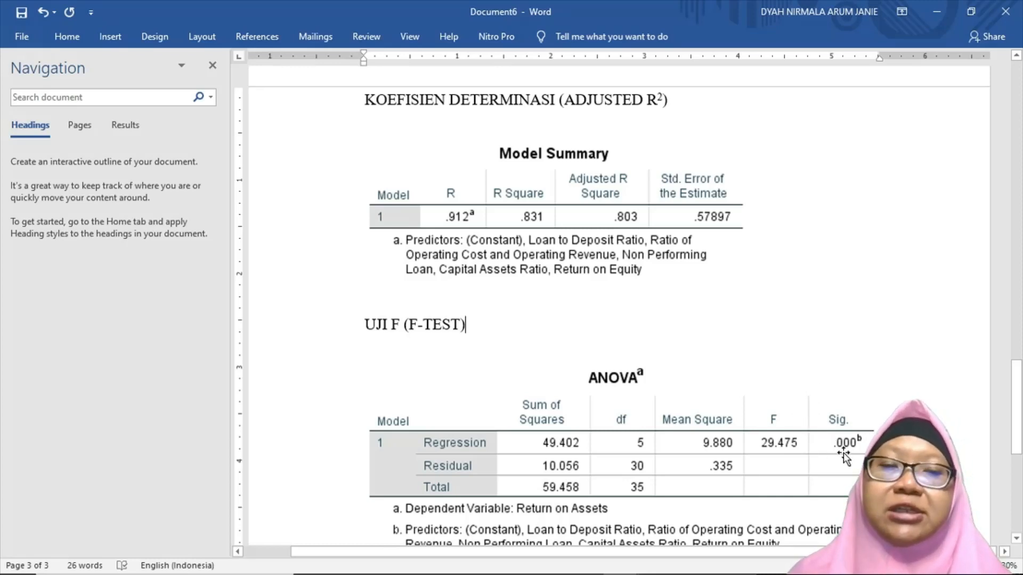
# Step: Place the cursor below the ANOVA image, switch to the SPSS output, and copy the latest regression's Coefficients table as an image
pyautogui.press('Down')
pyautogui.press('Down')
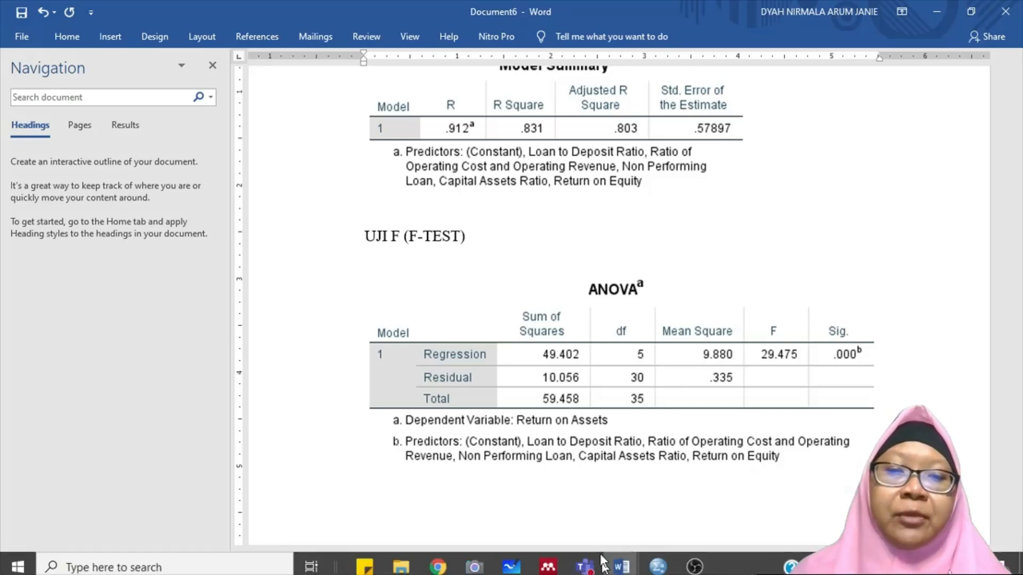
pyautogui.moveTo(657, 567)
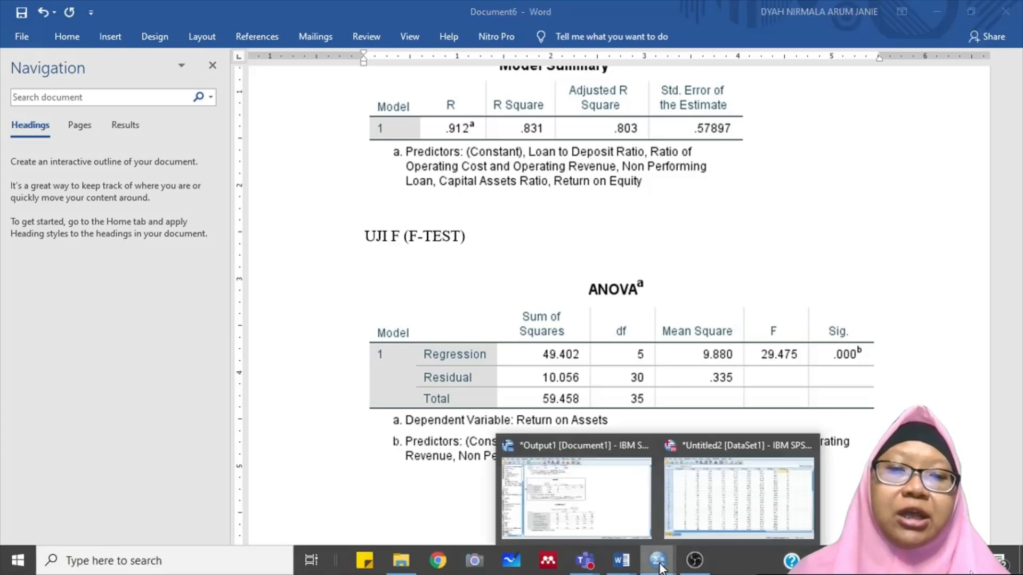
pyautogui.click(706, 511)
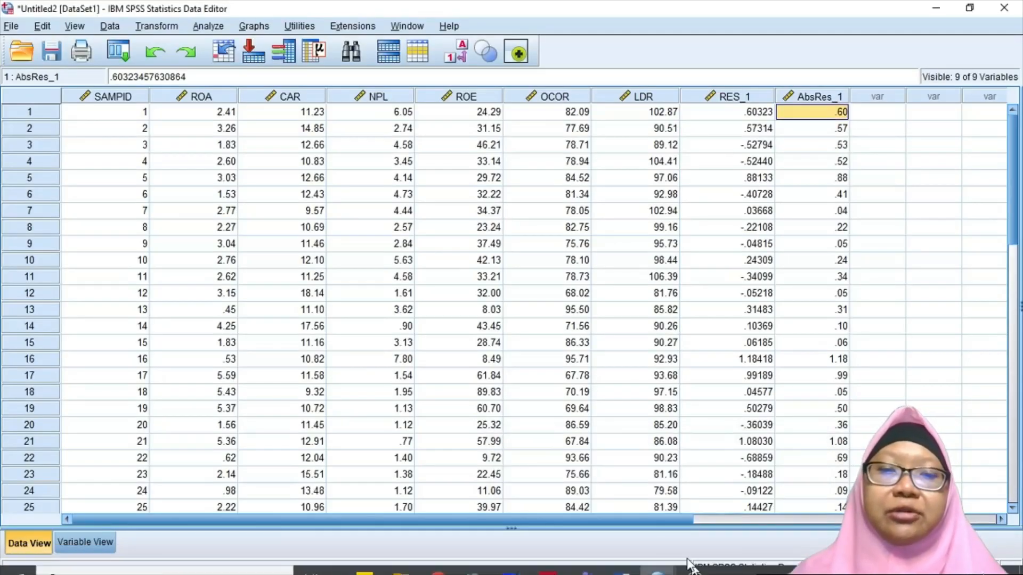
pyautogui.click(659, 574)
pyautogui.click(603, 529)
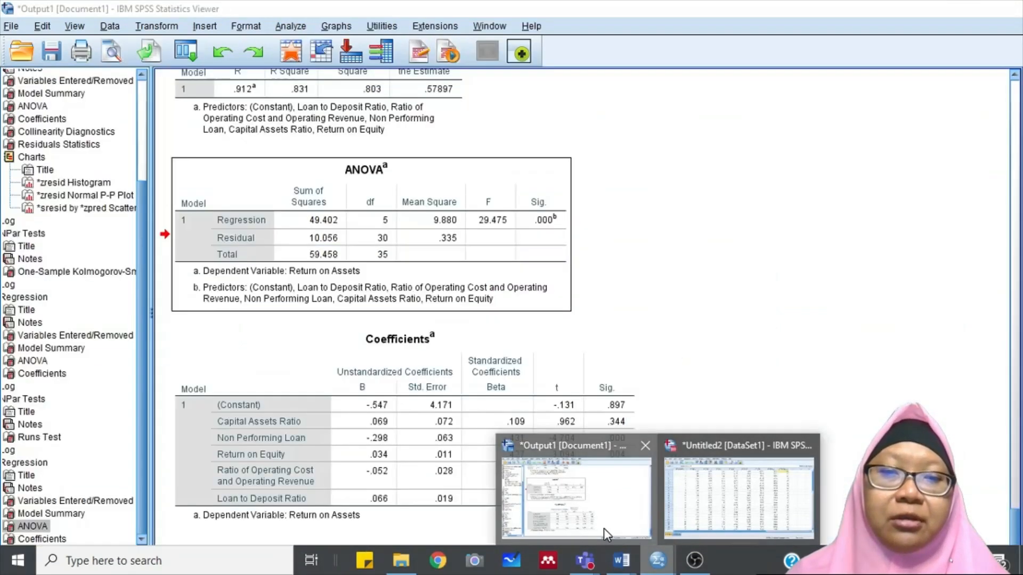
pyautogui.click(517, 436)
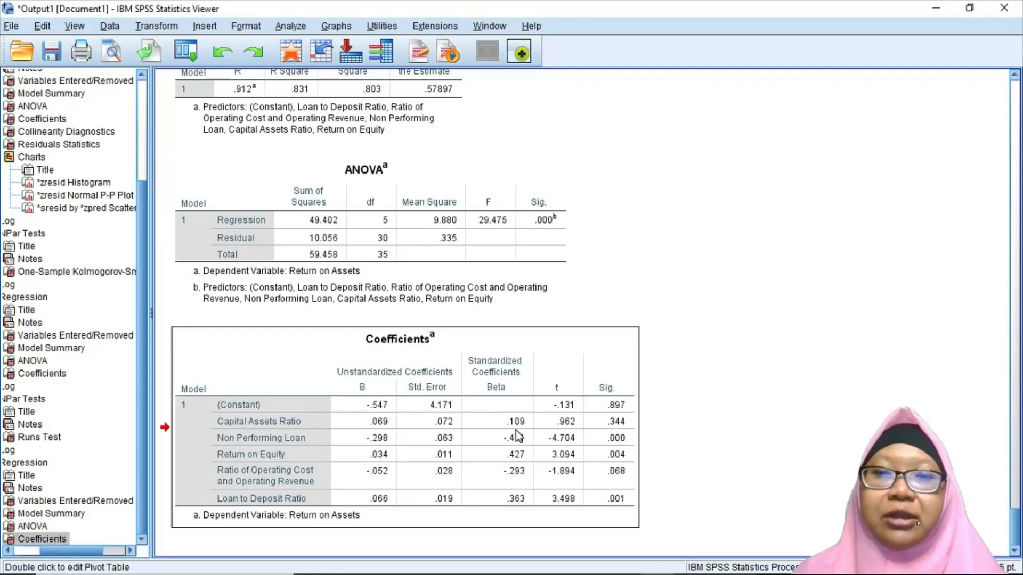
pyautogui.rightClick(516, 425)
pyautogui.moveTo(548, 472)
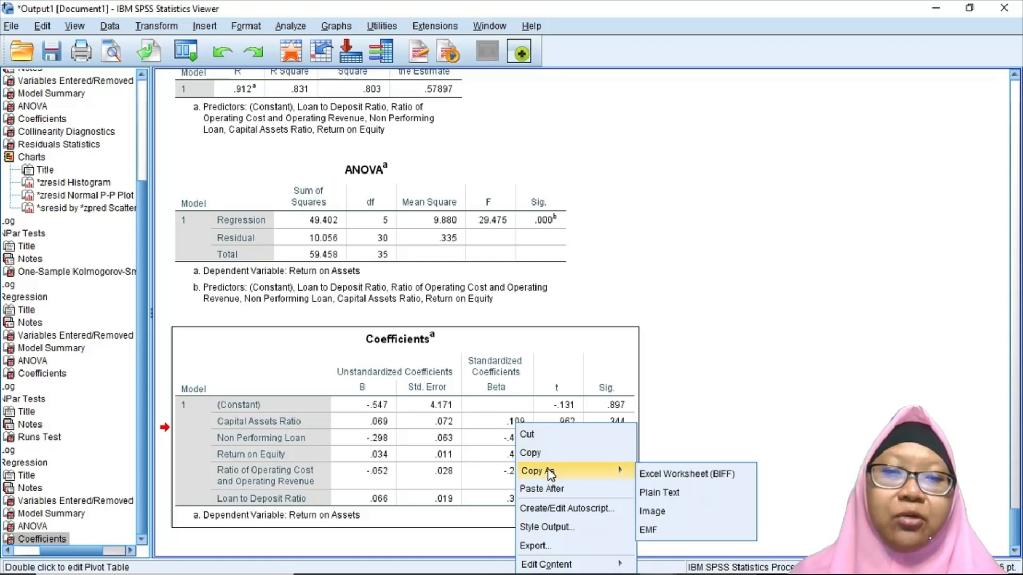
pyautogui.click(669, 510)
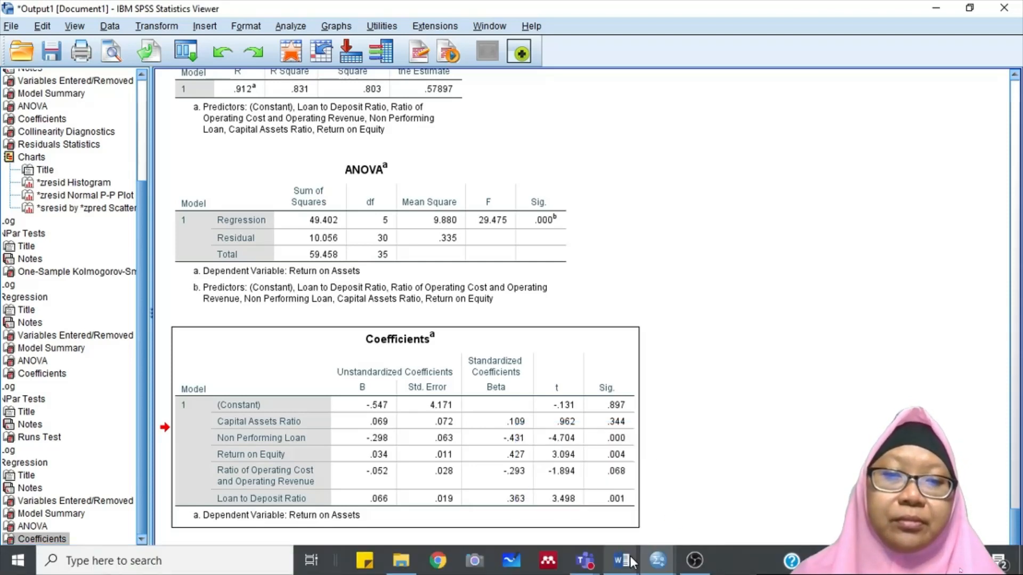
# Step: Switch to Document6 in Word, add the heading UJI T (T-TEST) below the ANOVA image, and paste the Coefficients image under it
pyautogui.click(621, 561)
pyautogui.click(683, 514)
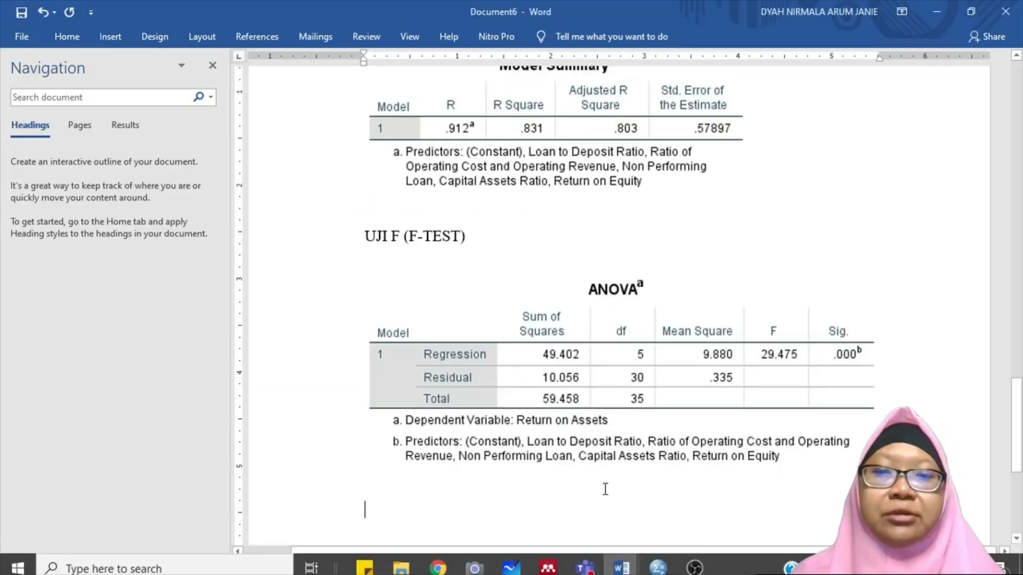
pyautogui.write('UJI')
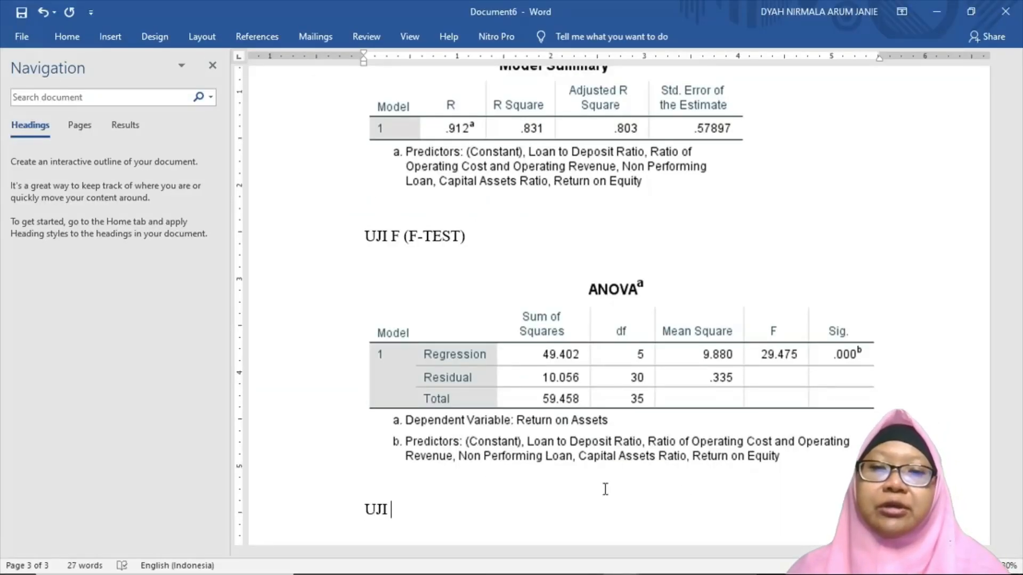
pyautogui.write(' T (T')
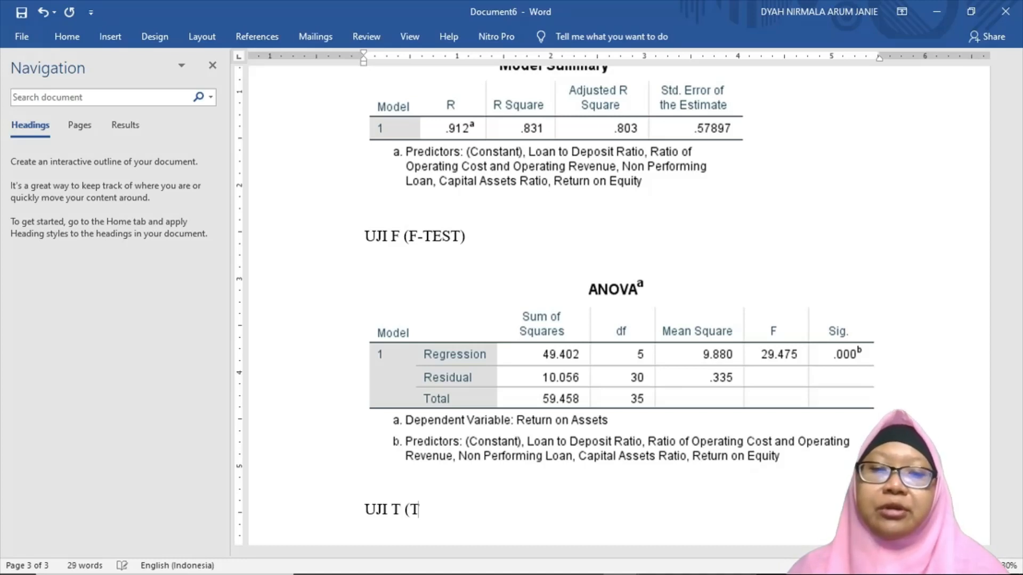
pyautogui.write('-TEST)')
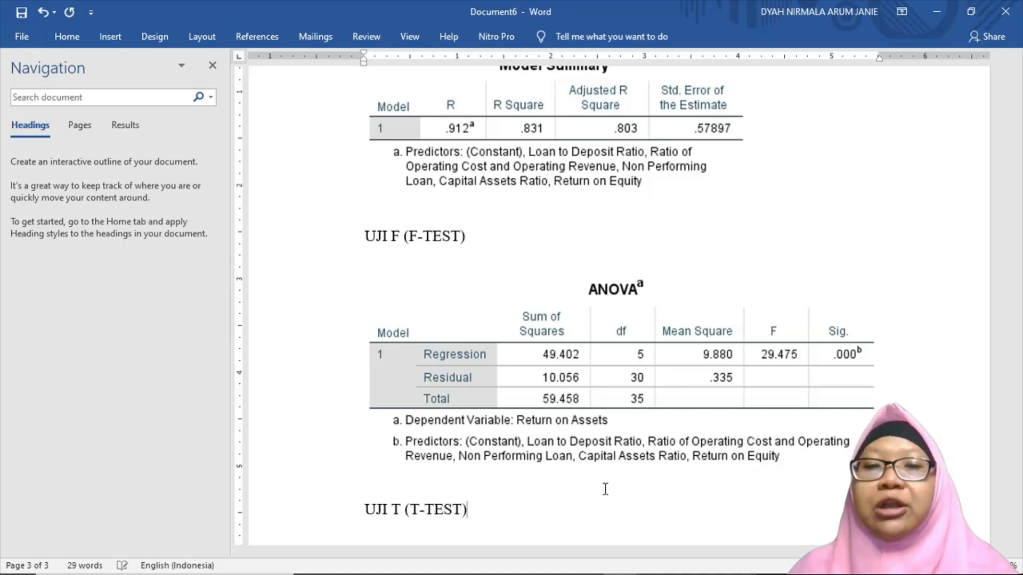
pyautogui.press('Return')
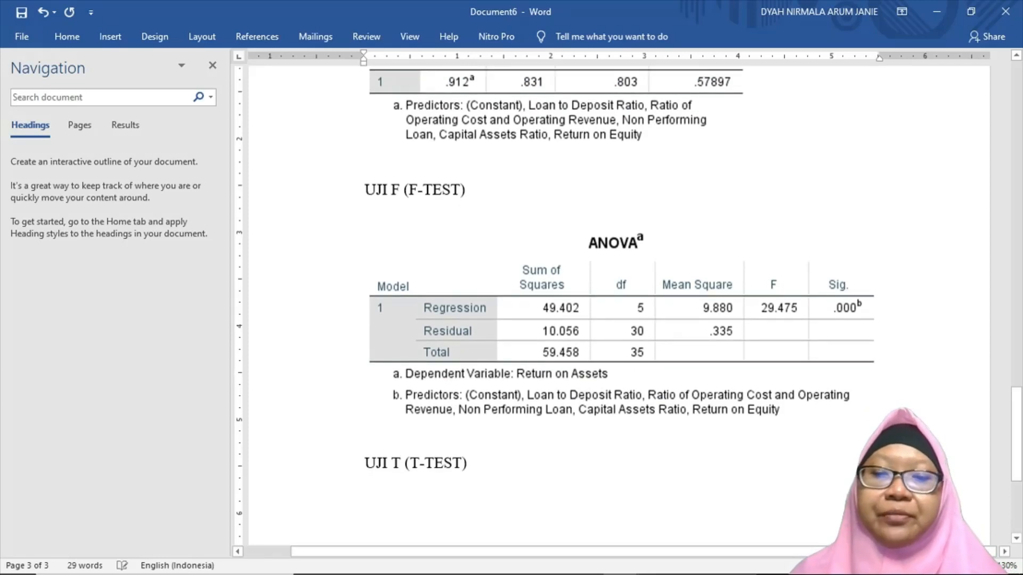
pyautogui.hotkey('ctrl', 'v')
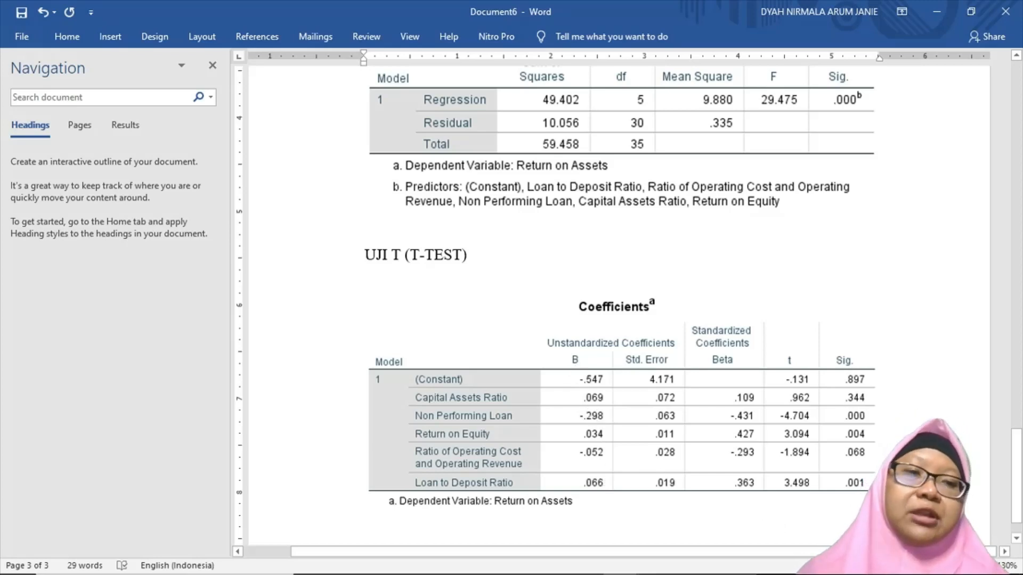
# Step: Insert an equation on the empty line below the Coefficients image and enter Y = 0,069 − 0,298
pyautogui.scroll(-1, 845, 495)
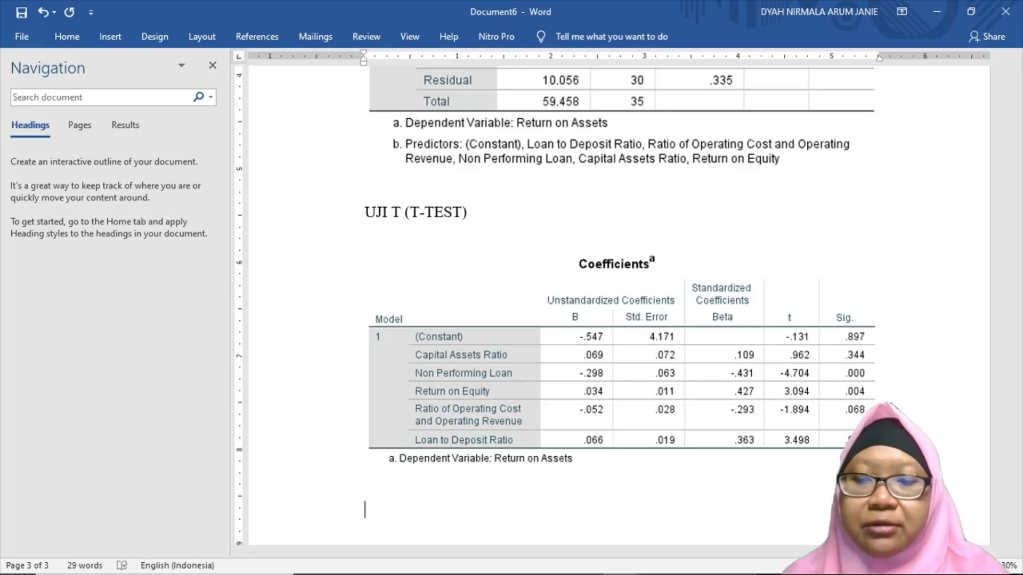
pyautogui.hotkey('alt', '=')
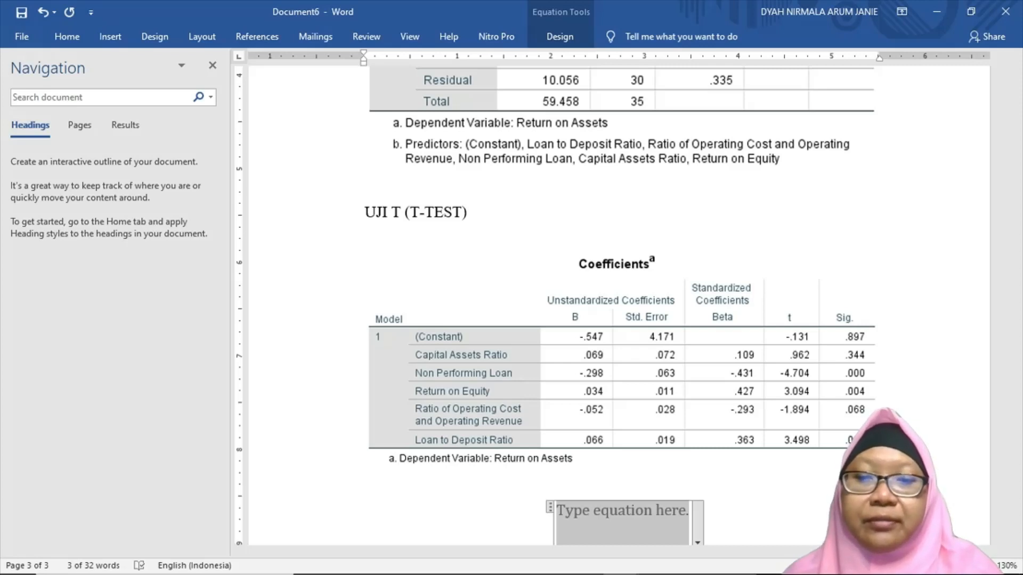
pyautogui.write('Y=')
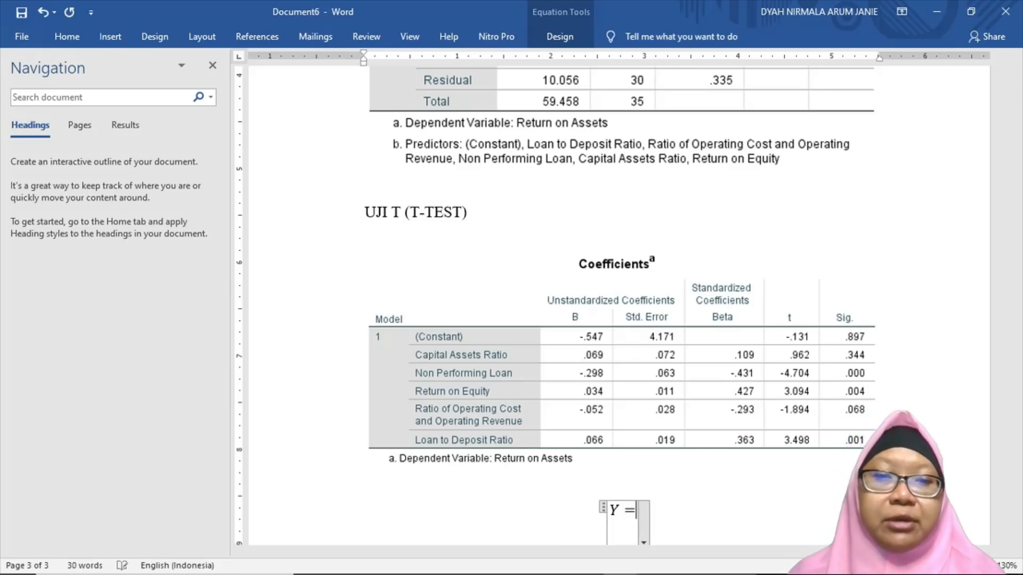
pyautogui.write('0')
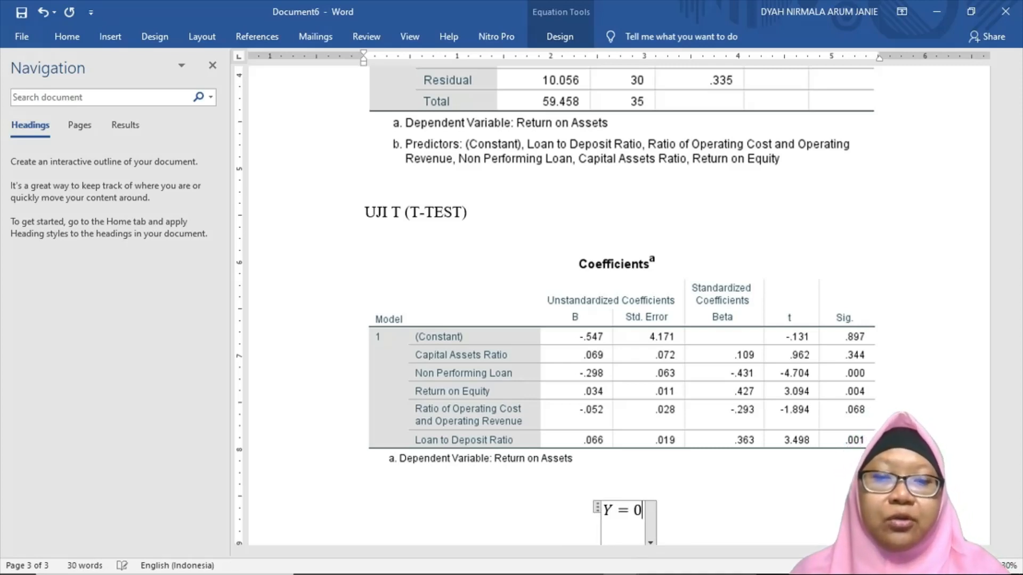
pyautogui.write(',0')
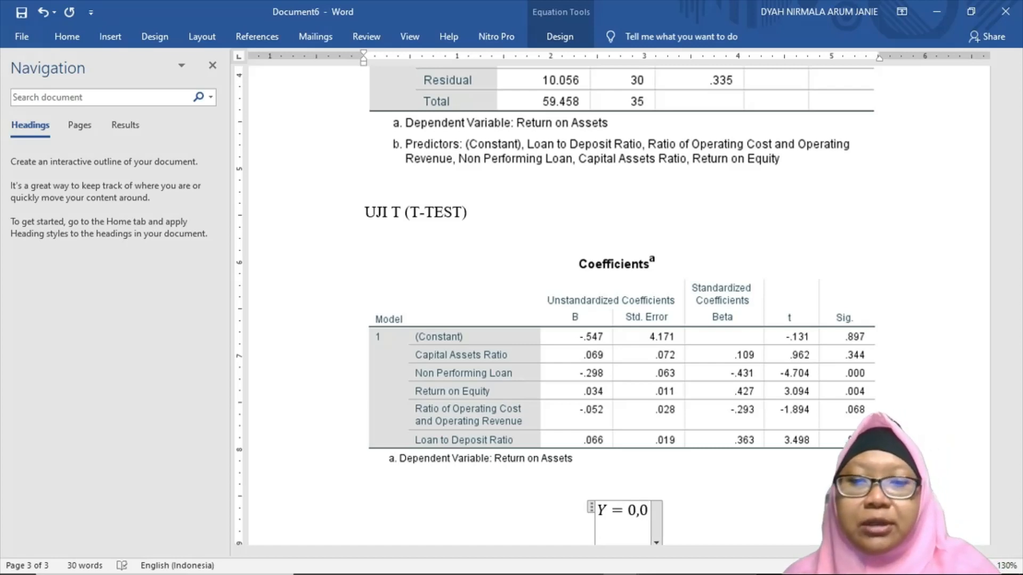
pyautogui.write('69')
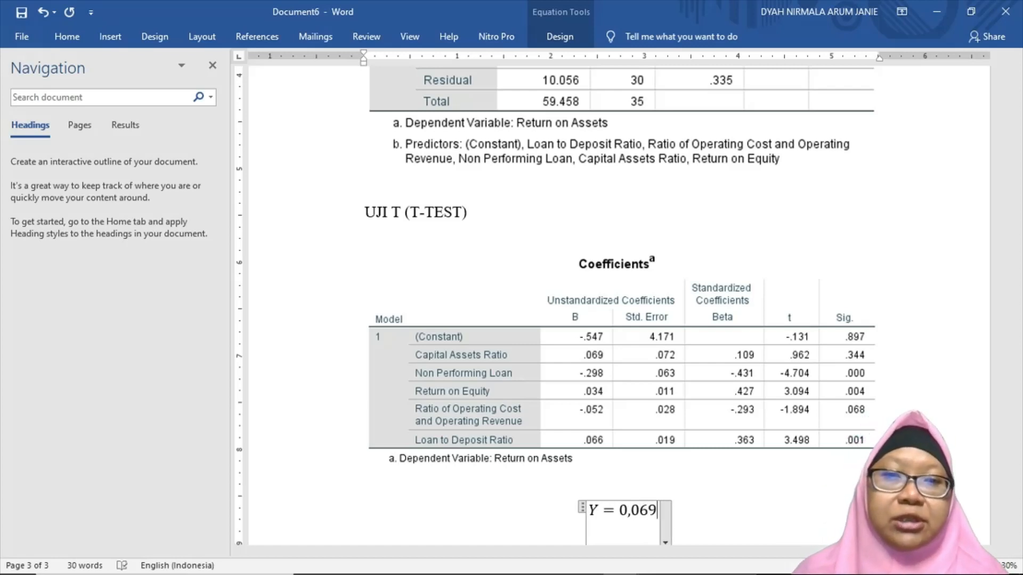
pyautogui.write('-')
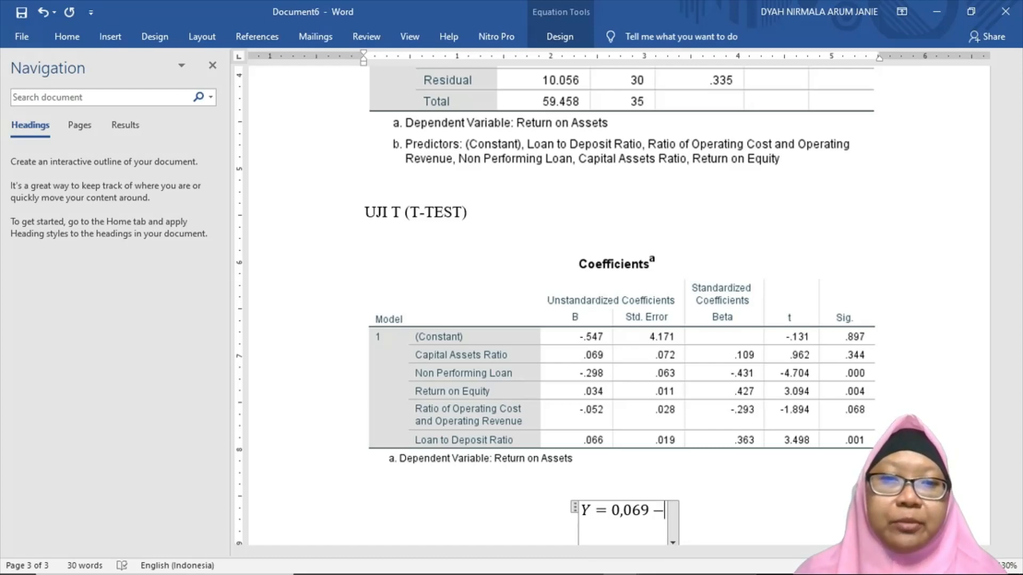
pyautogui.write('0,')
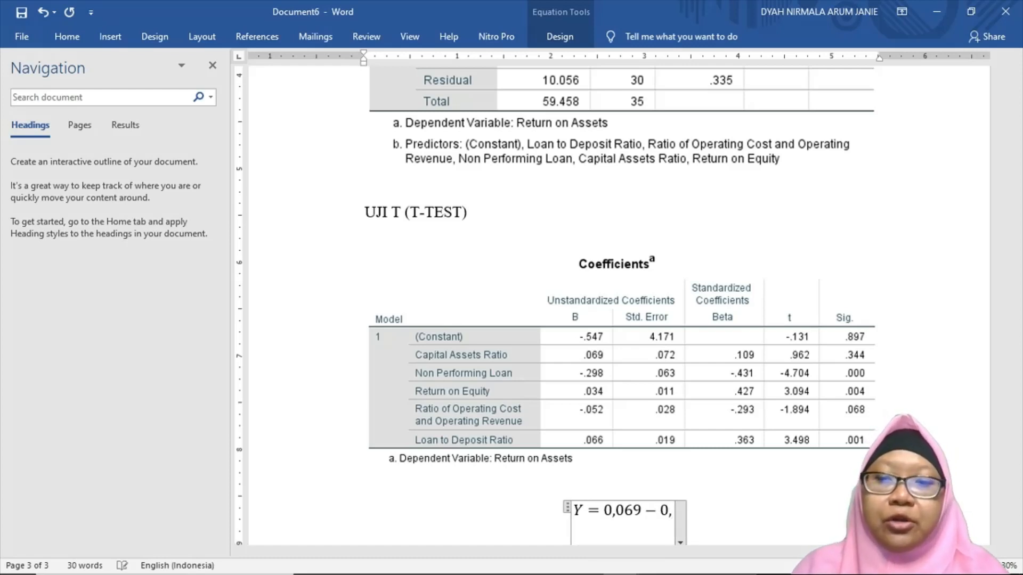
pyautogui.write('298')
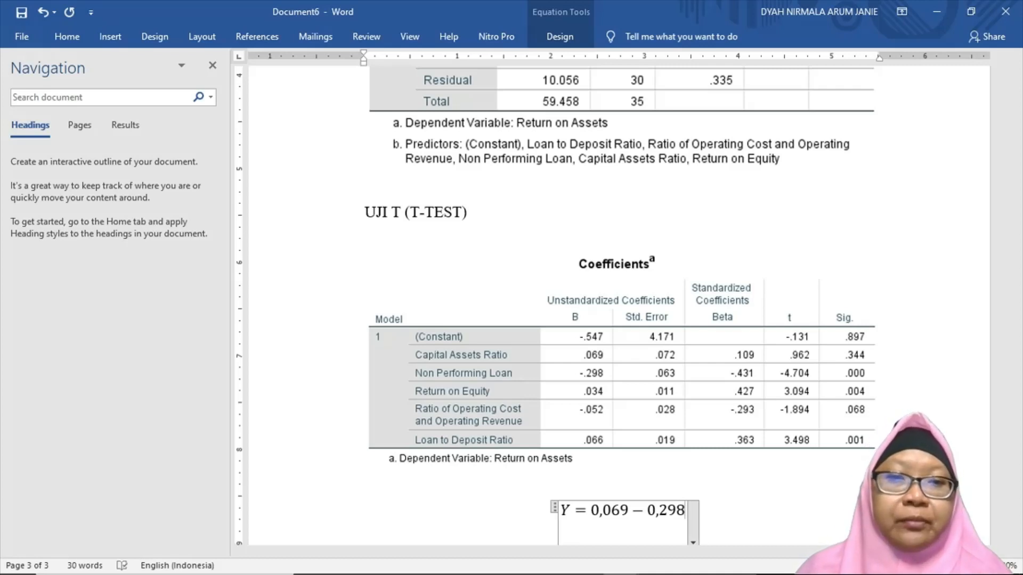
# Step: Extend the equation below the Coefficients image with the terms + 0,034 − 0,052 + 0,066
pyautogui.write('+0,0')
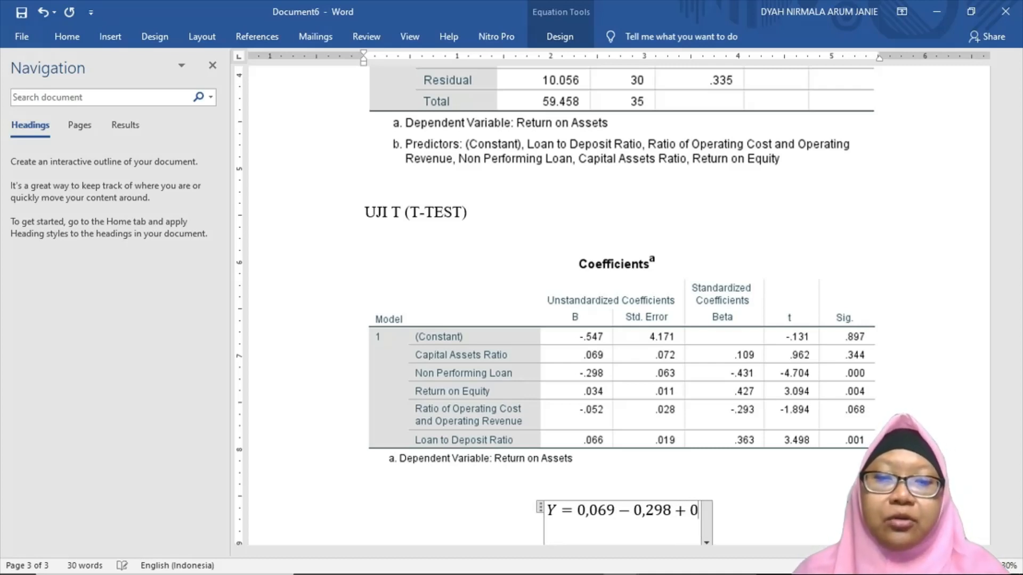
pyautogui.write('34')
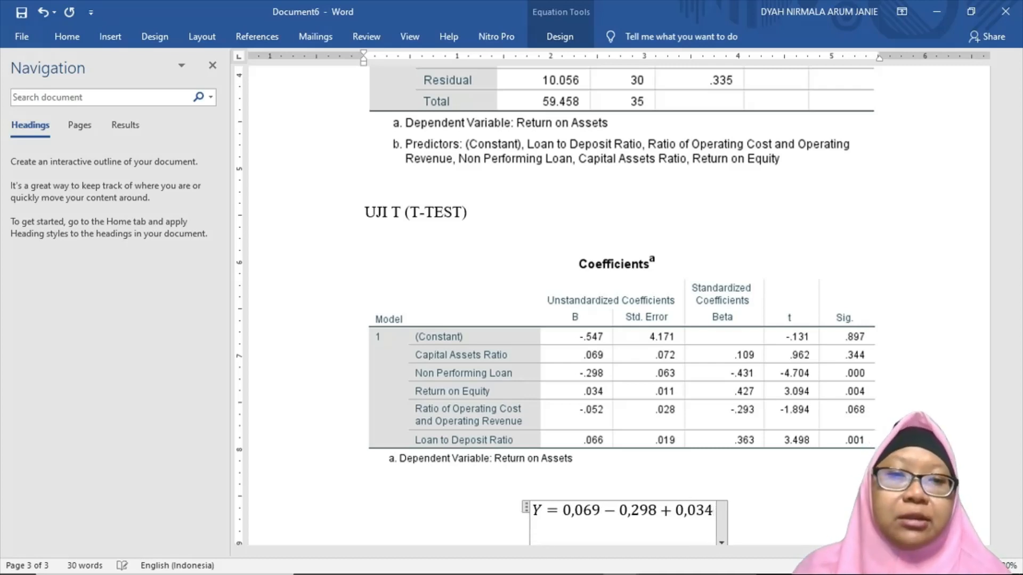
pyautogui.write('-')
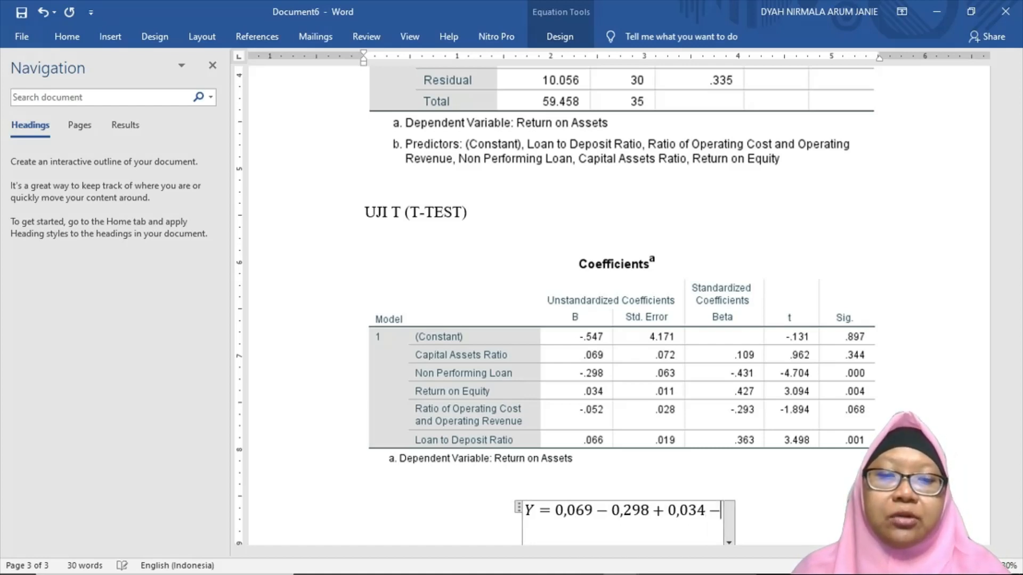
pyautogui.write('0,052')
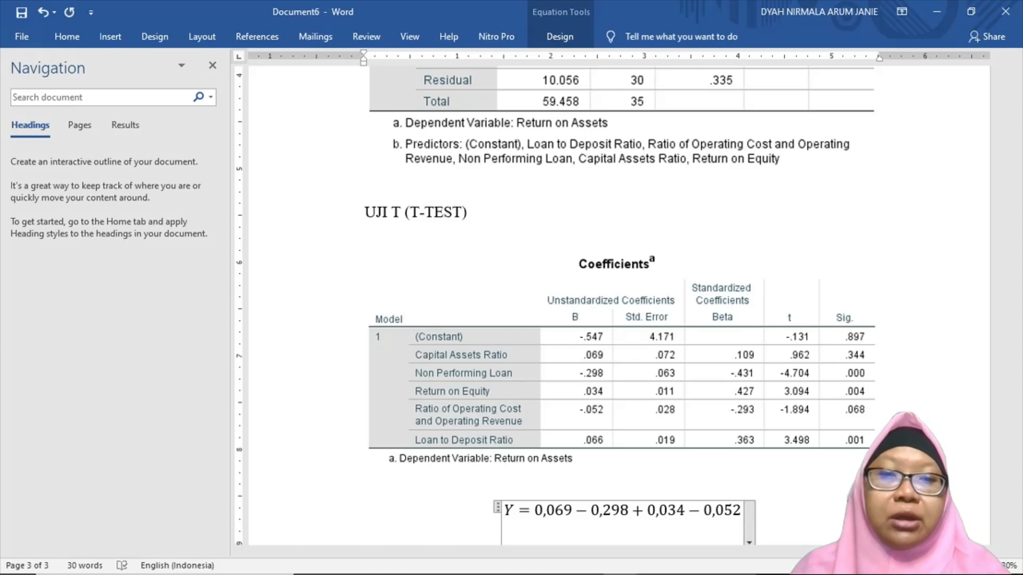
pyautogui.write('+0,0')
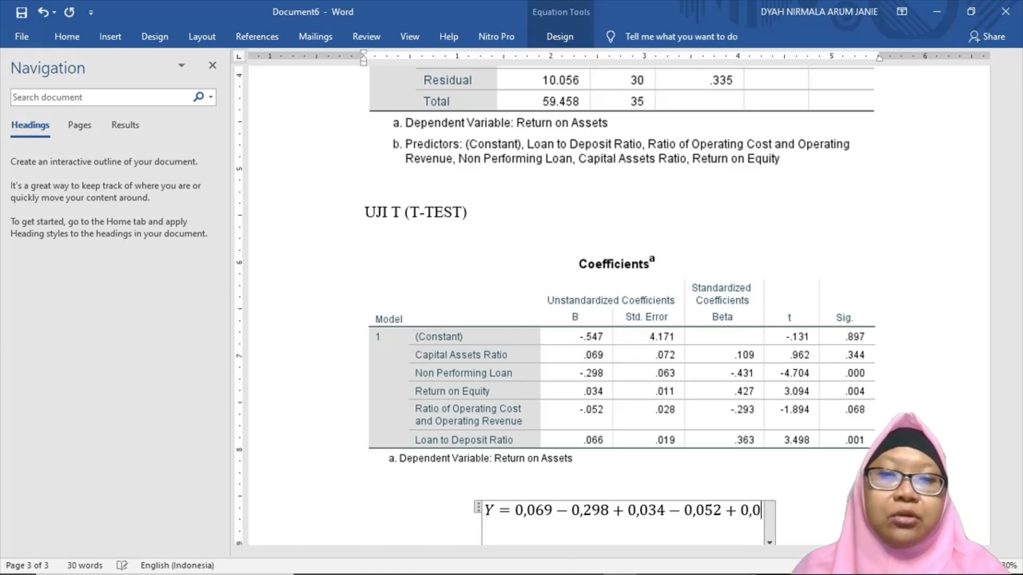
pyautogui.write('66')
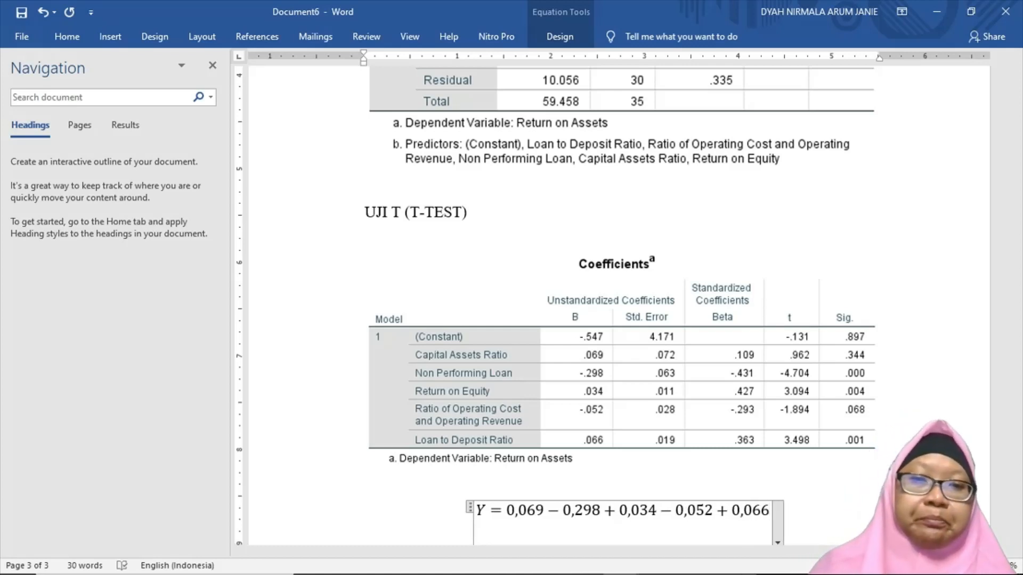
# Step: Complete the regression equation with + and the epsilon symbol ε for the error term, and leave the equation
pyautogui.write('+')
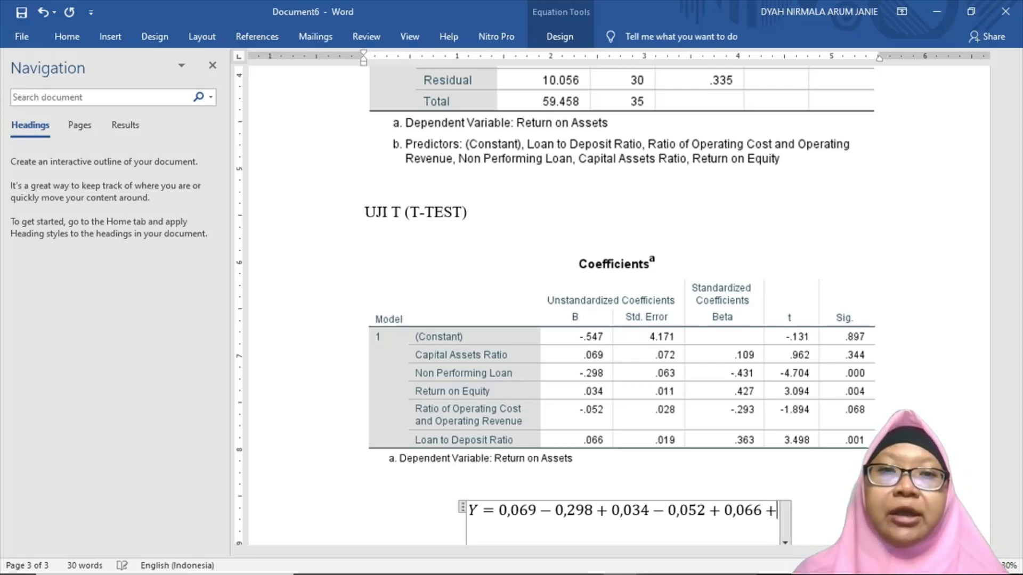
pyautogui.click(556, 16)
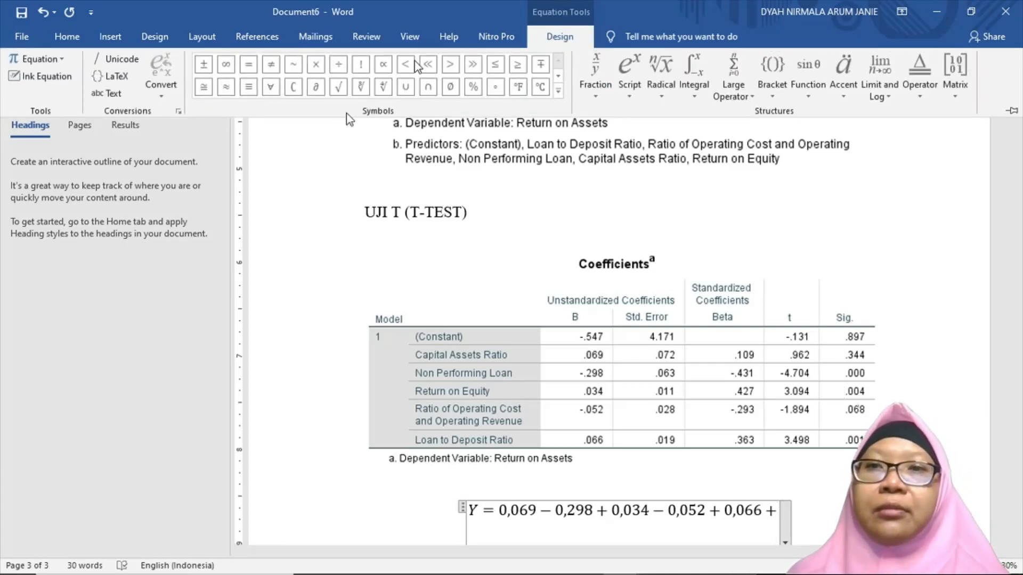
pyautogui.click(558, 94)
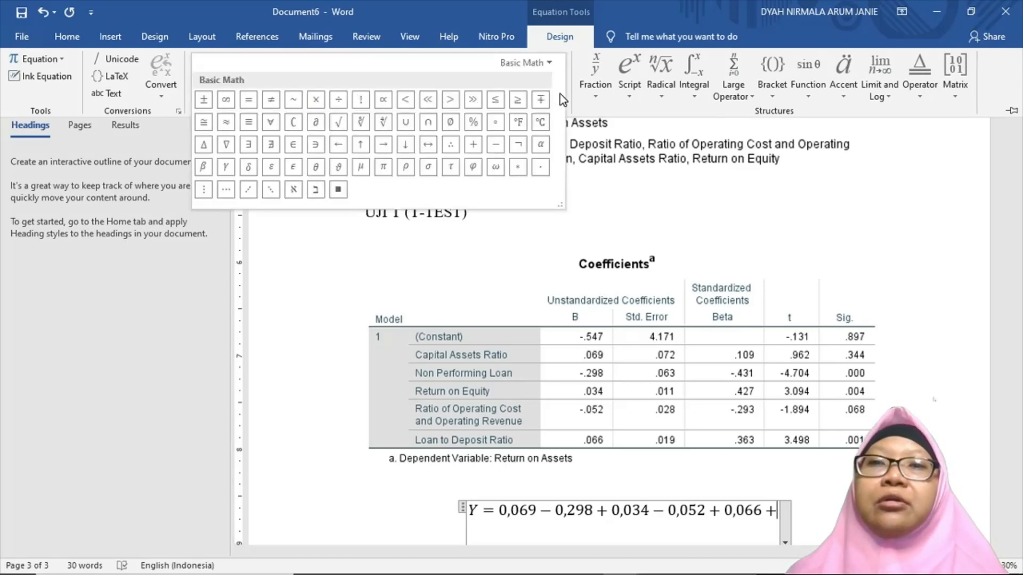
pyautogui.click(272, 168)
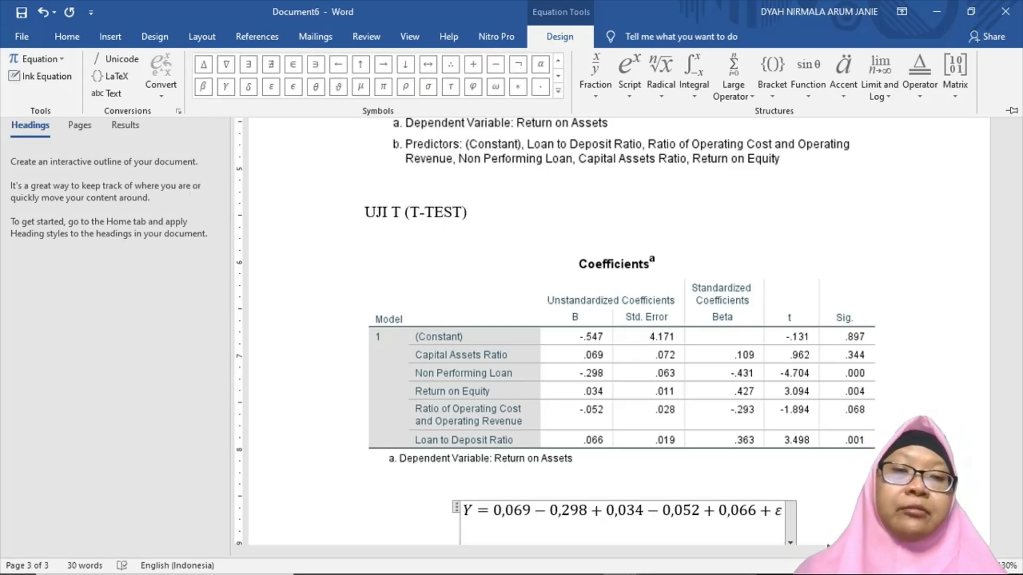
pyautogui.click(831, 505)
pyautogui.click(829, 503)
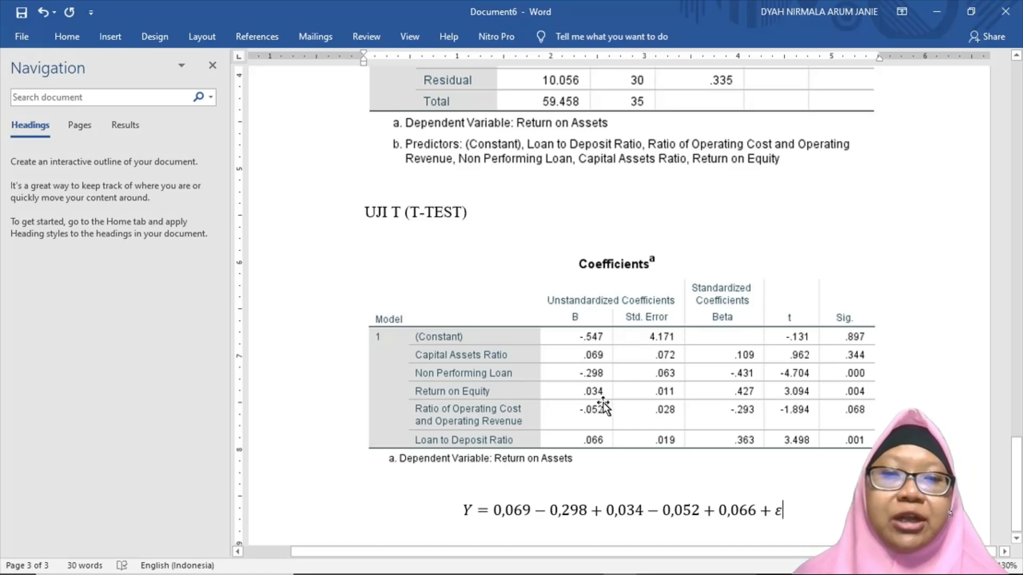
pyautogui.click(629, 526)
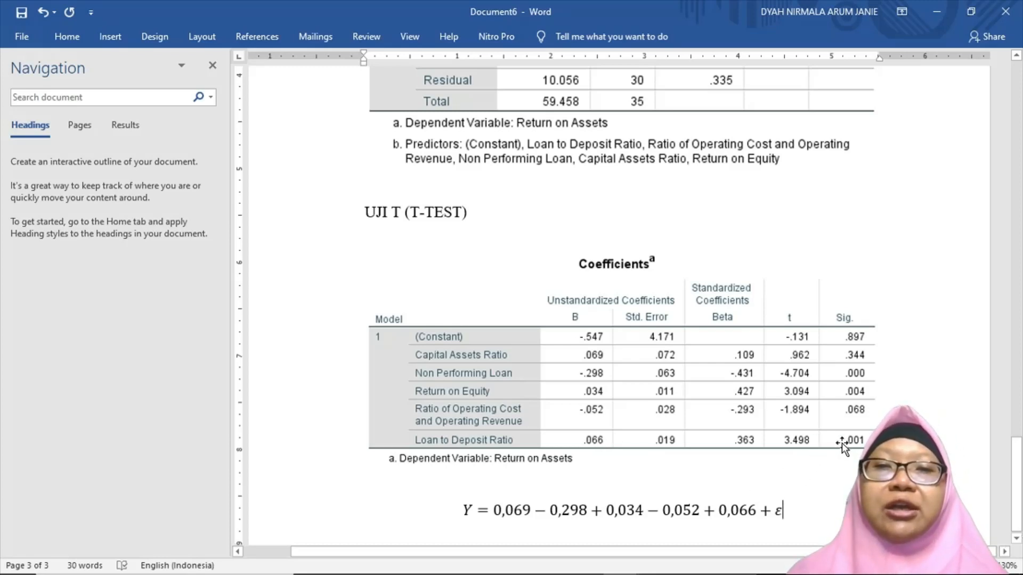
pyautogui.click(789, 514)
pyautogui.click(792, 515)
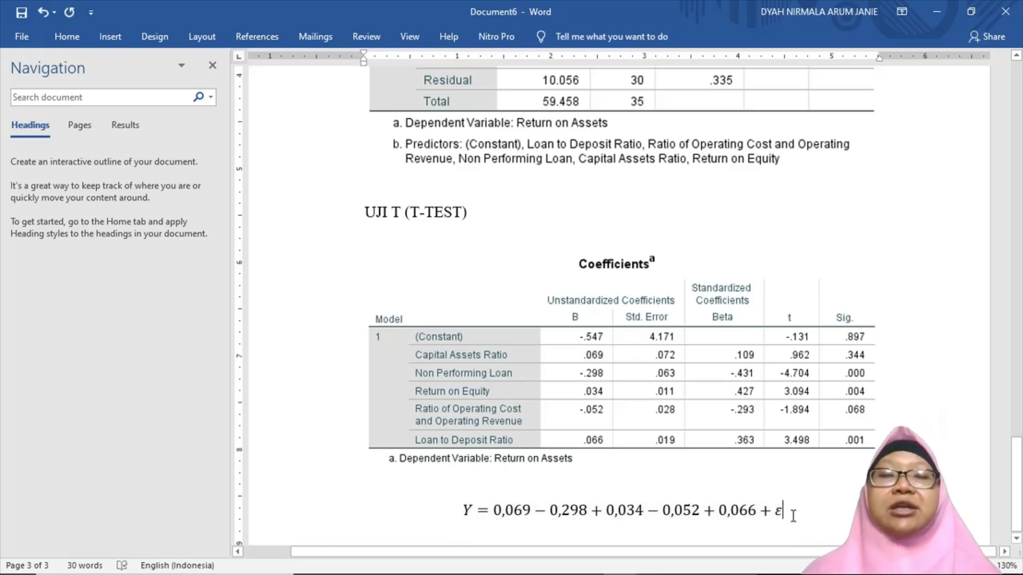